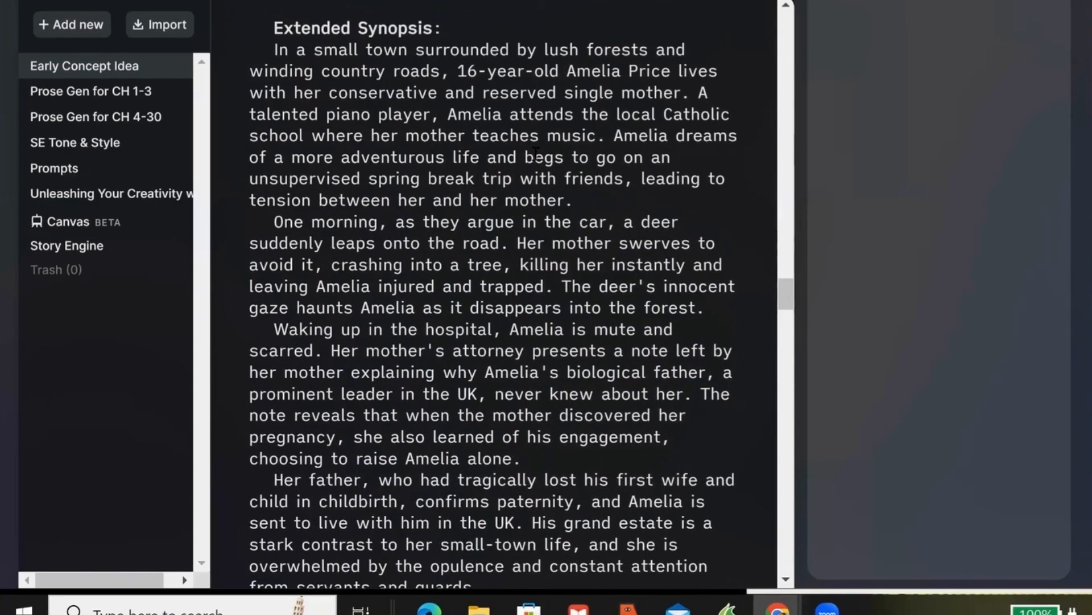
Step: Read the Early Concept Idea document from the Extended Synopsis through The Accident section and its story implications
scroll(535, 153, down, 2)
scroll(536, 152, down, 2)
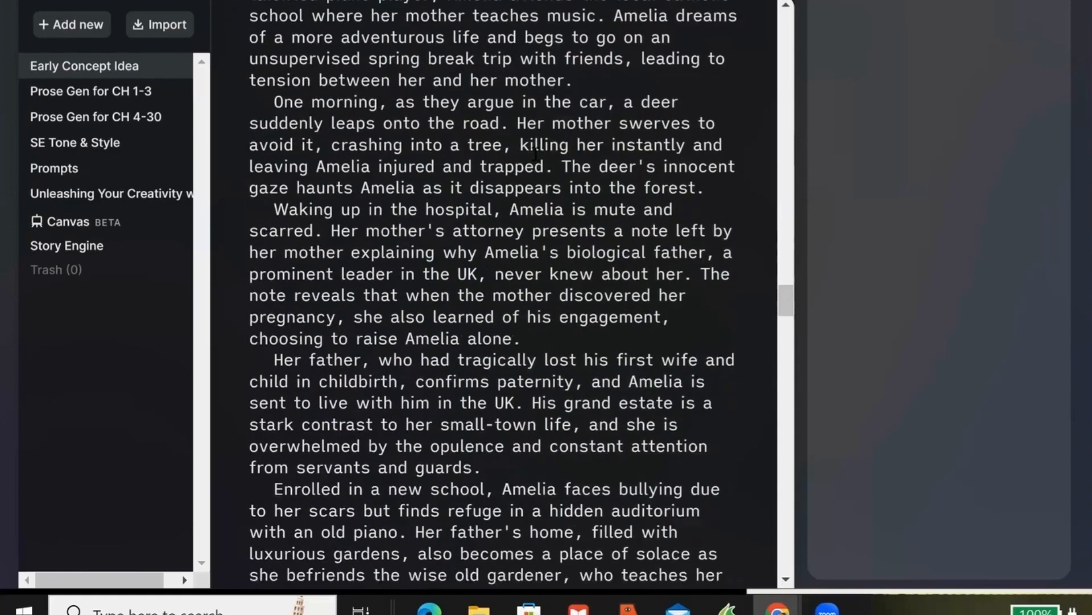
scroll(535, 152, down, 5)
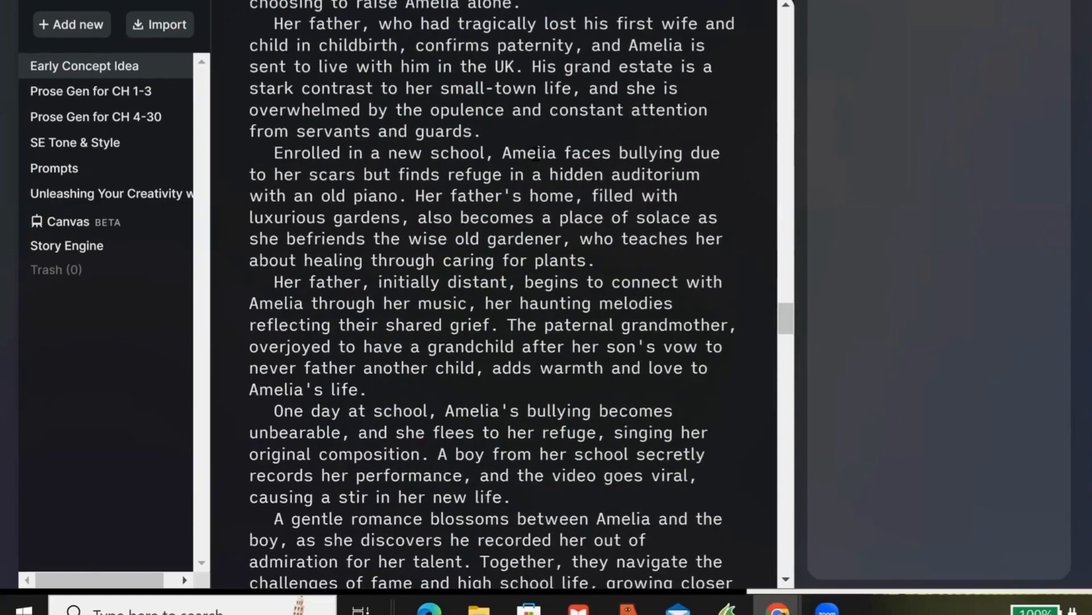
scroll(536, 152, down, 12)
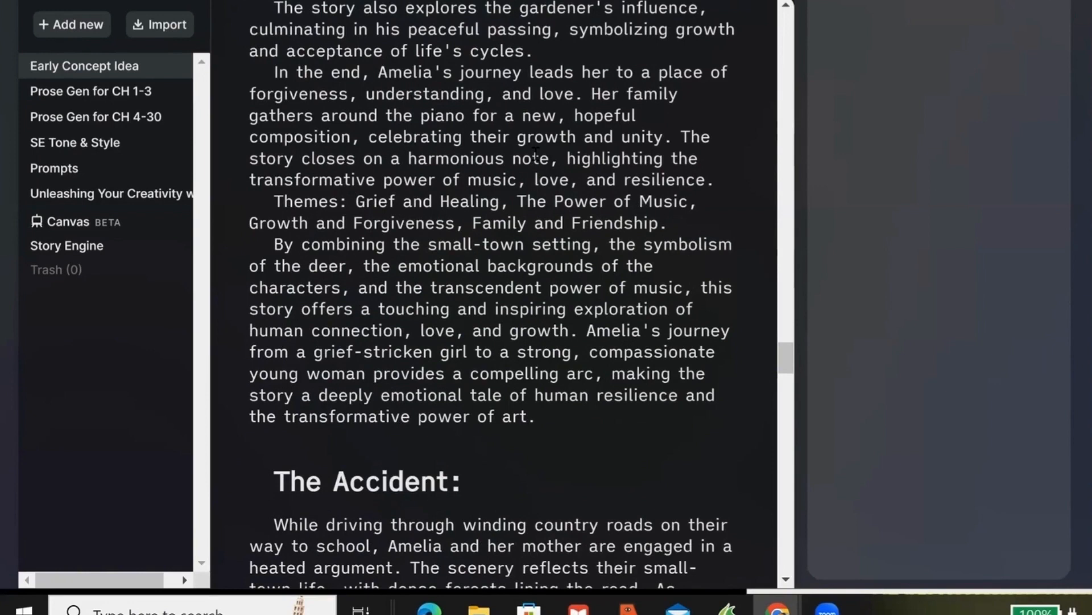
scroll(535, 153, down, 10)
scroll(535, 153, up, 2)
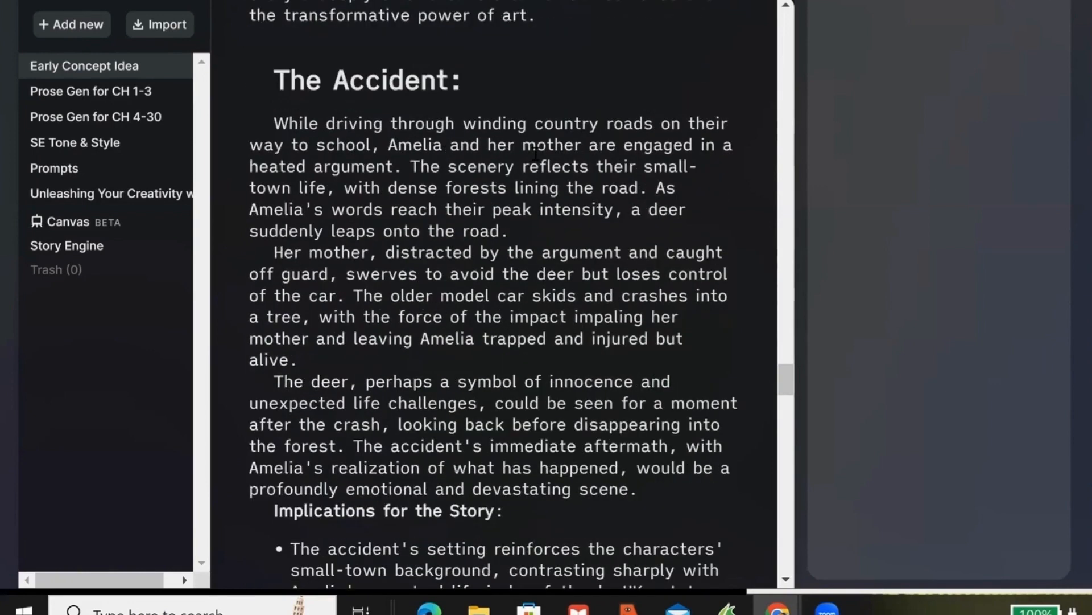
scroll(535, 154, down, 4)
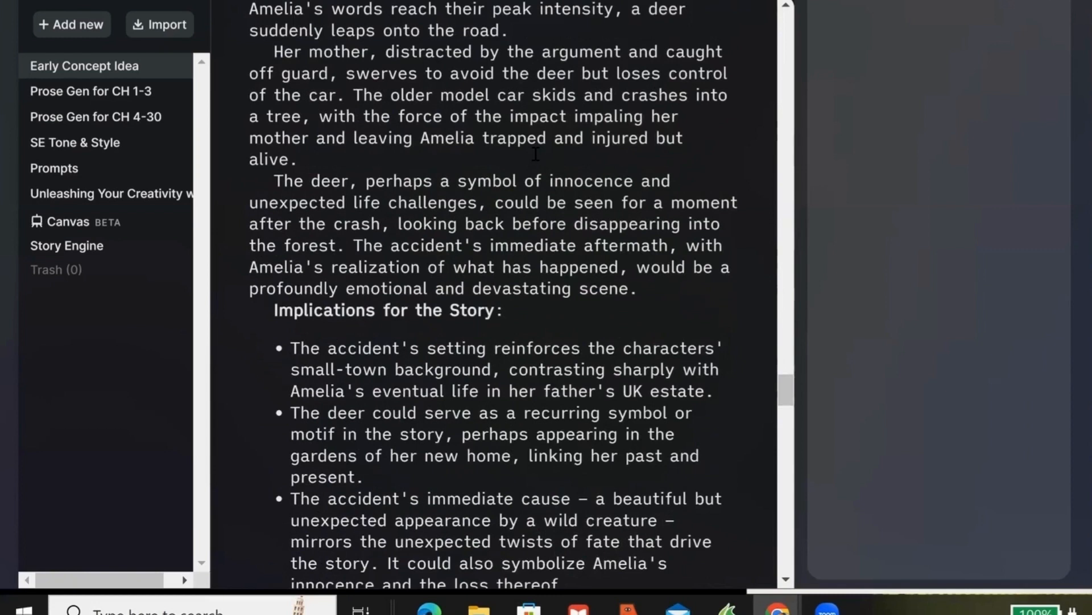
scroll(536, 154, down, 2)
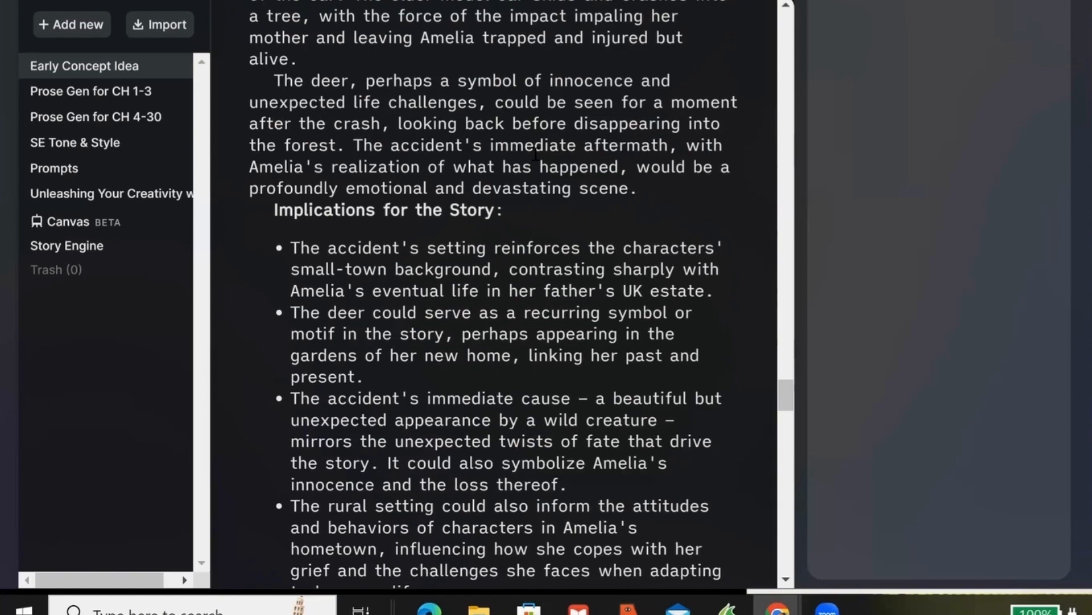
scroll(536, 154, down, 2)
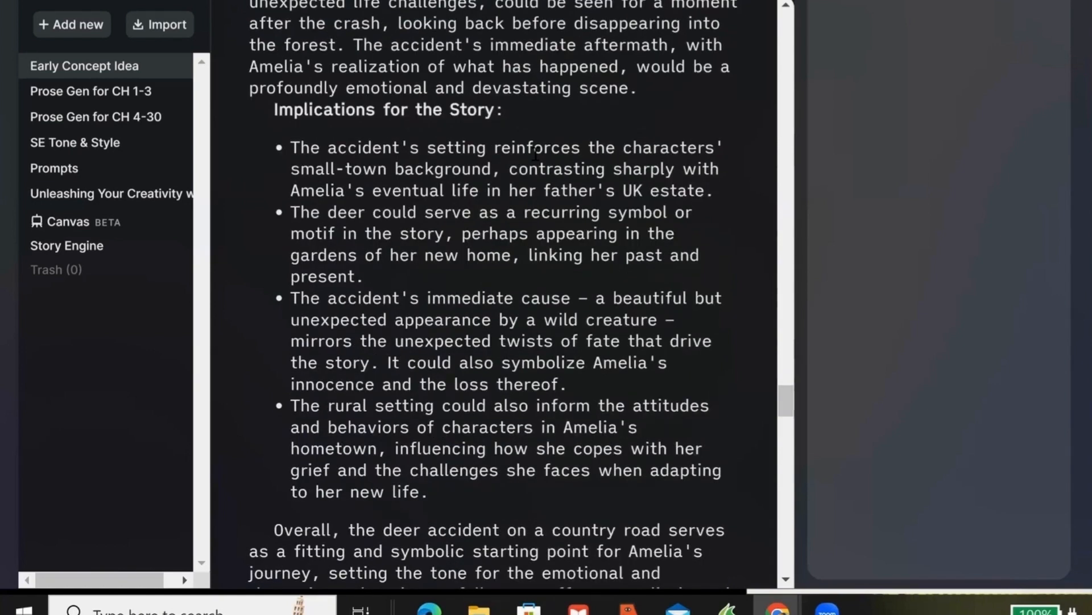
scroll(535, 154, down, 8)
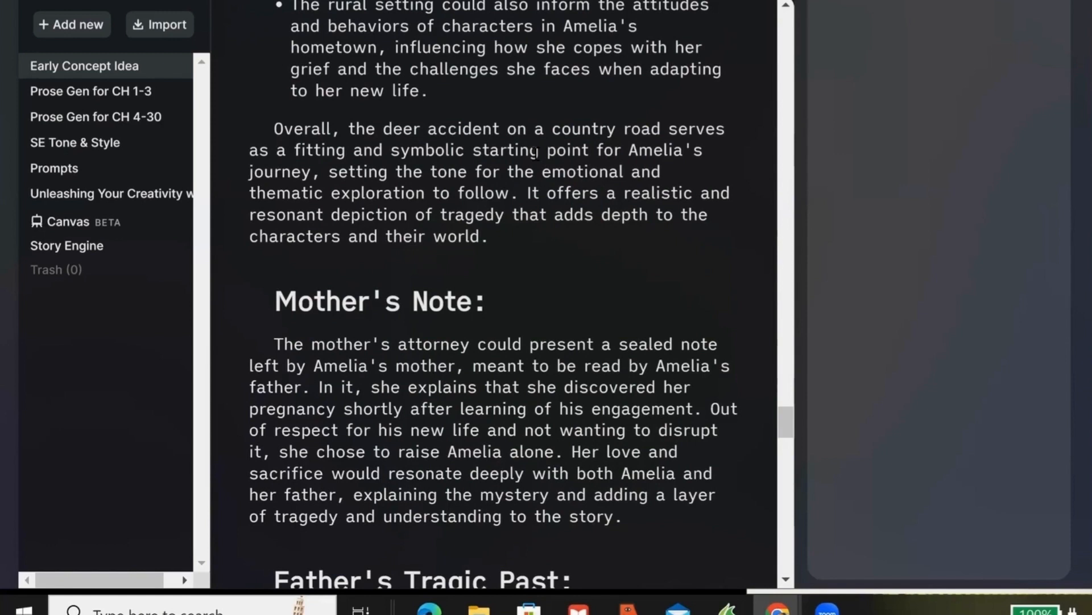
Step: Review the Mother's Note, Father's Tragic Past, Paternal Grandmother's Joy, Implications for the Story and Conclusion sections
scroll(536, 153, down, 3)
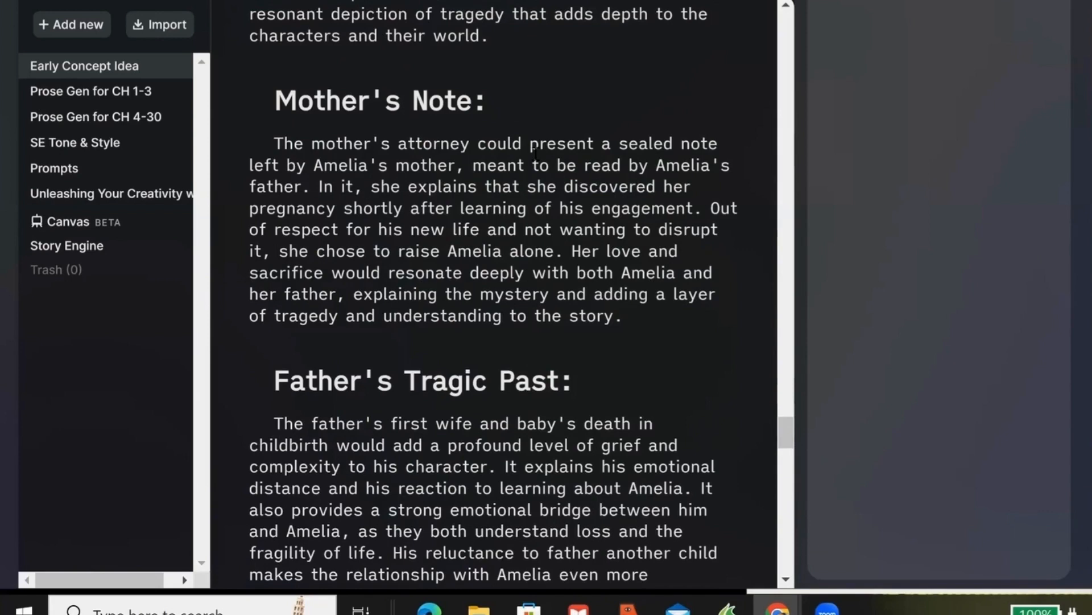
scroll(536, 152, down, 3)
scroll(535, 153, down, 2)
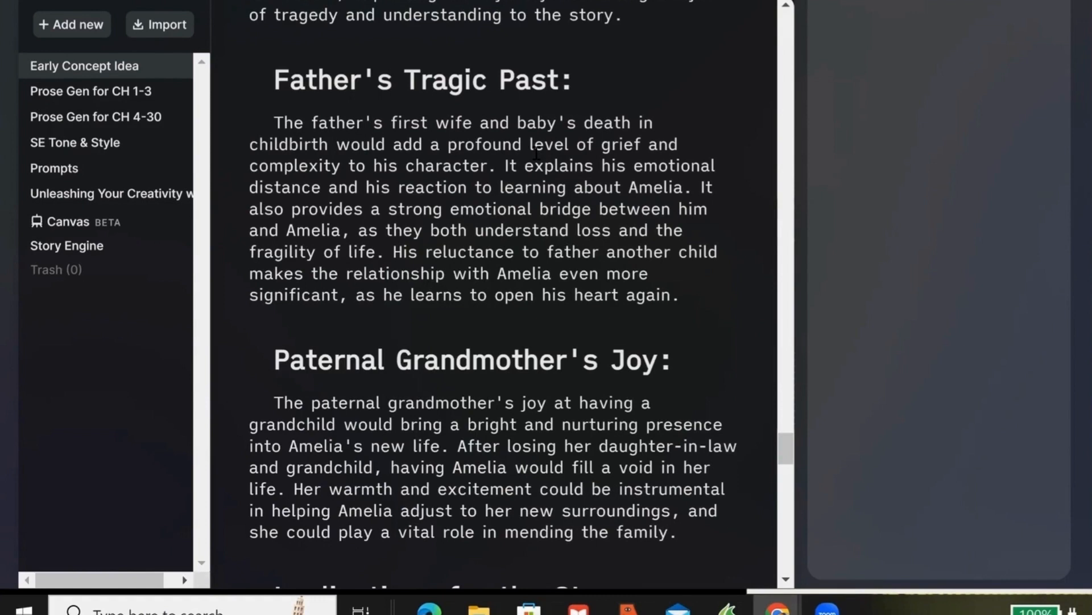
scroll(536, 153, down, 3)
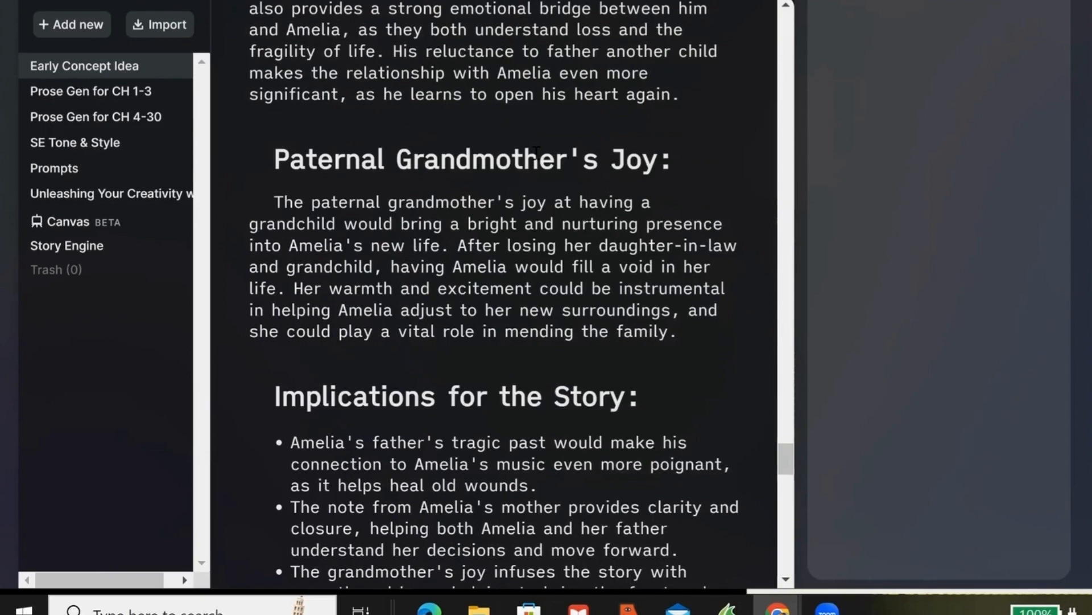
scroll(536, 152, down, 3)
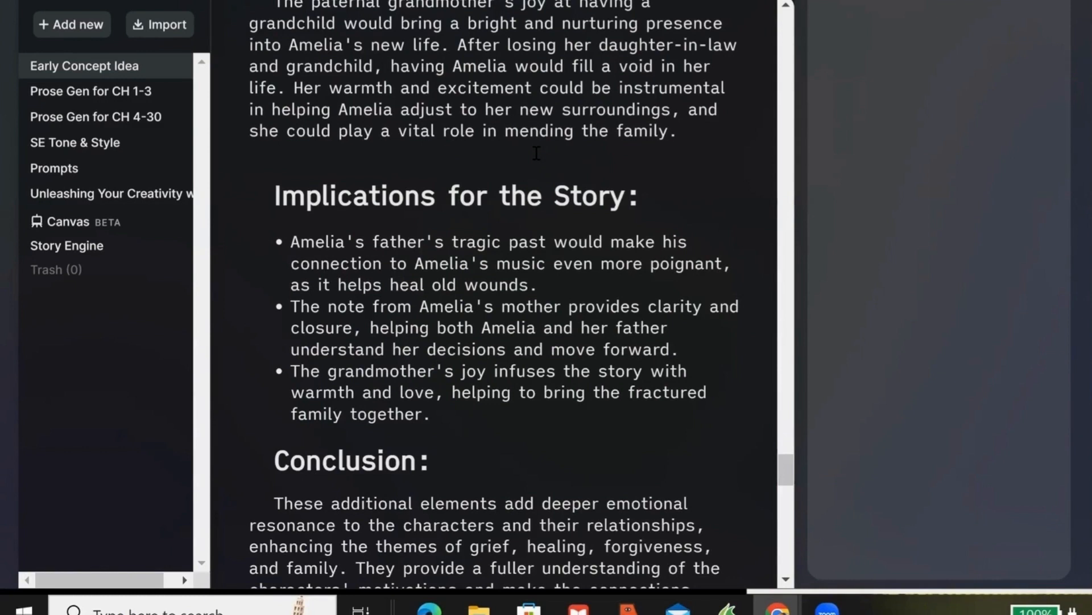
scroll(536, 152, down, 2)
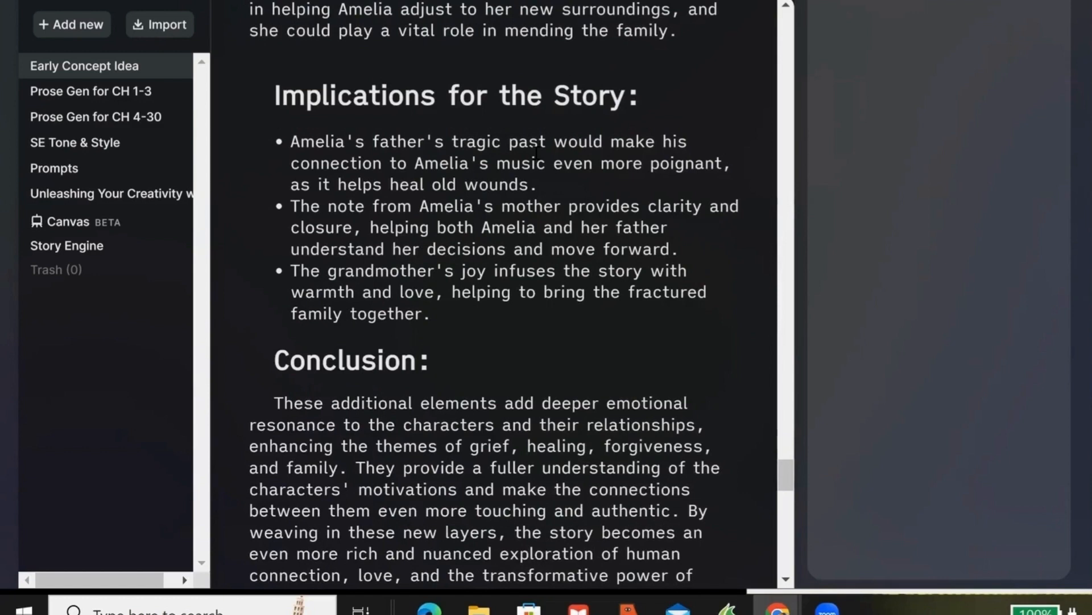
scroll(537, 153, down, 2)
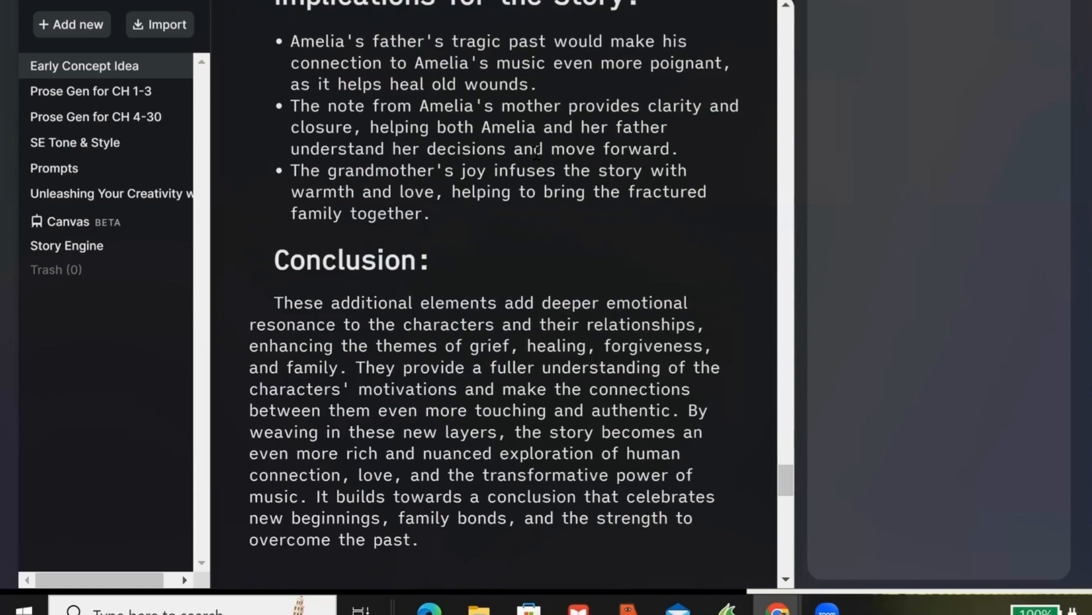
scroll(490, 191, up, 2)
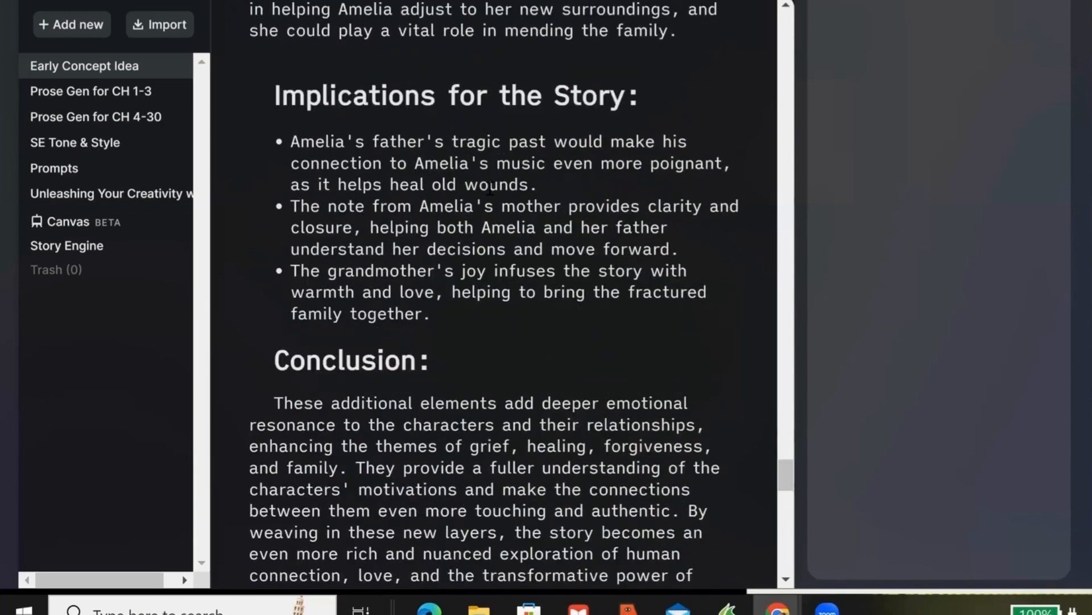
Step: Copy the entire Early Concept Idea document and switch to Claude in the same browser window, maximized
key(ctrl+a)
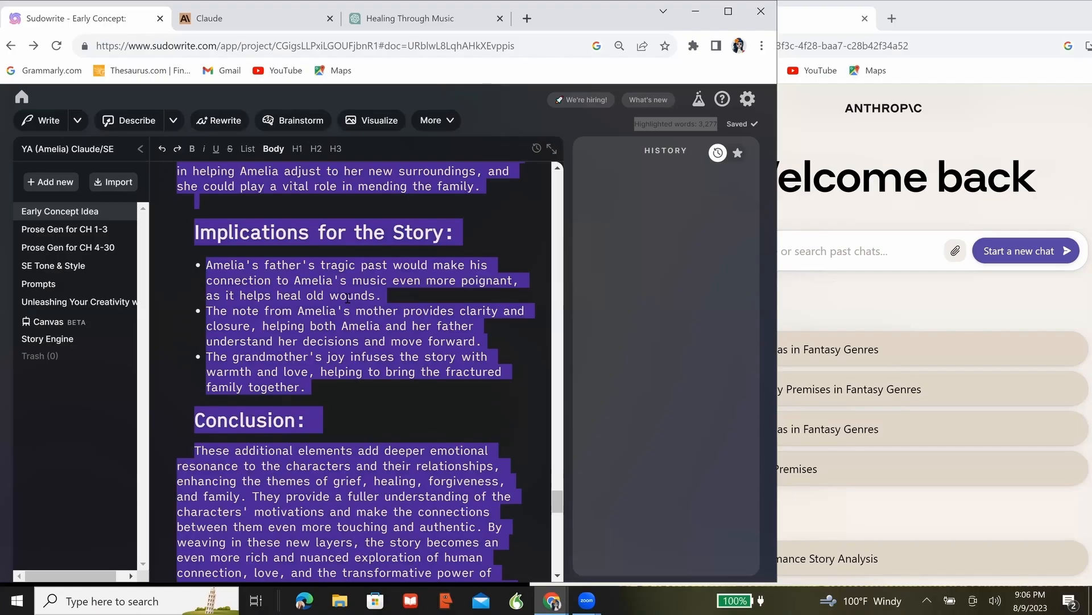
click(822, 132)
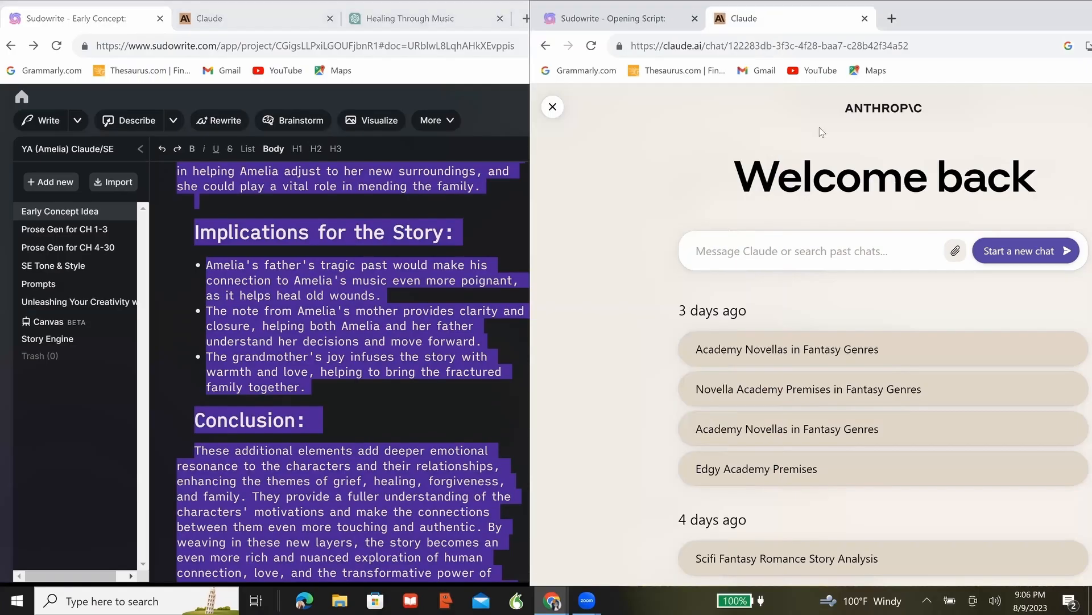
click(254, 12)
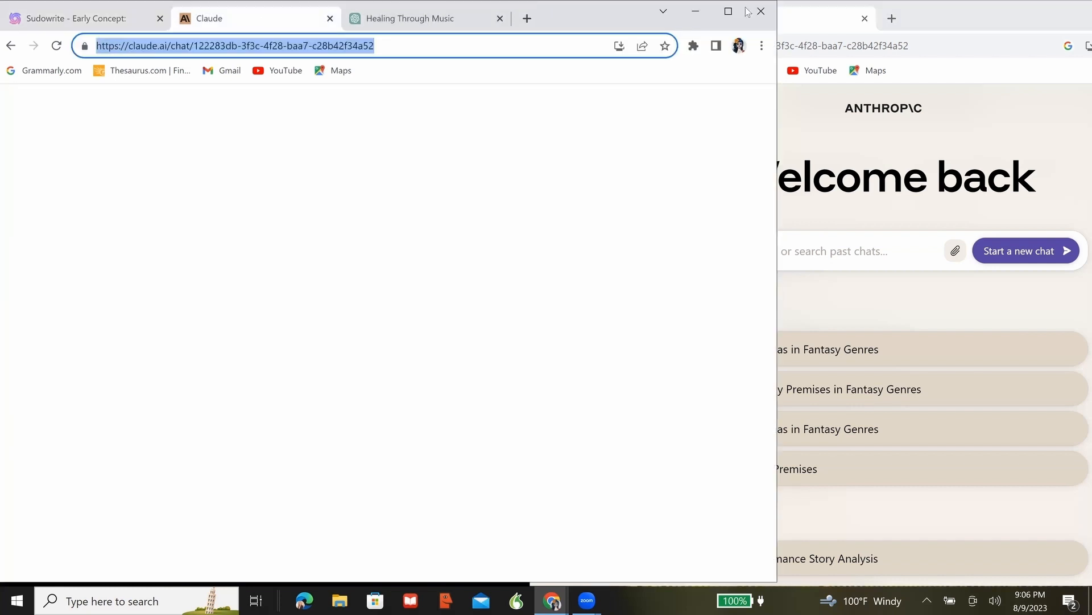
click(728, 13)
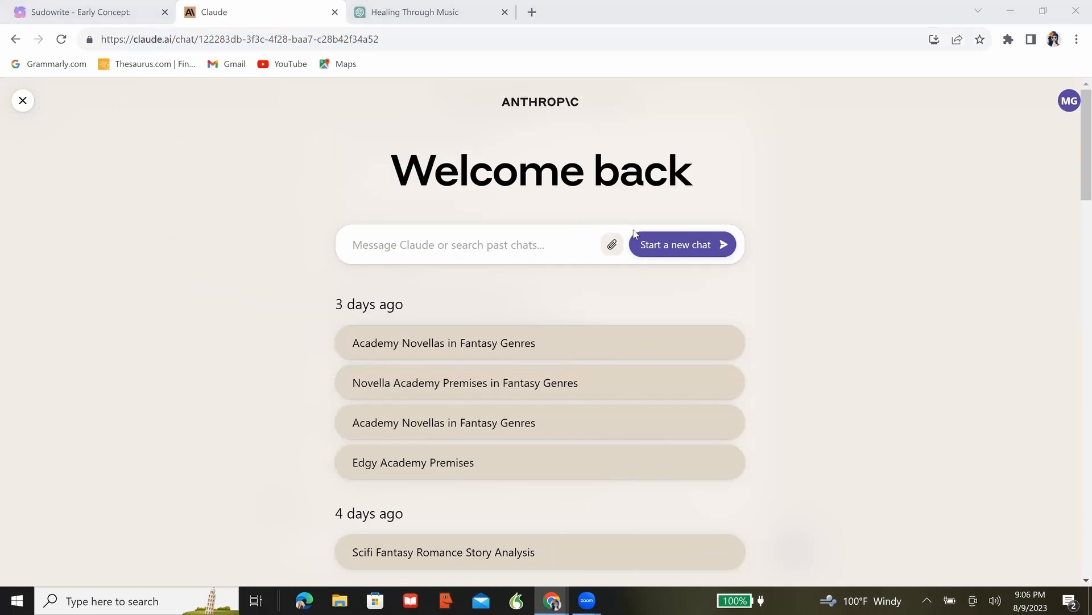
Step: Start a new Claude chat and paste the copied early concept text into the message as an attachment
click(677, 248)
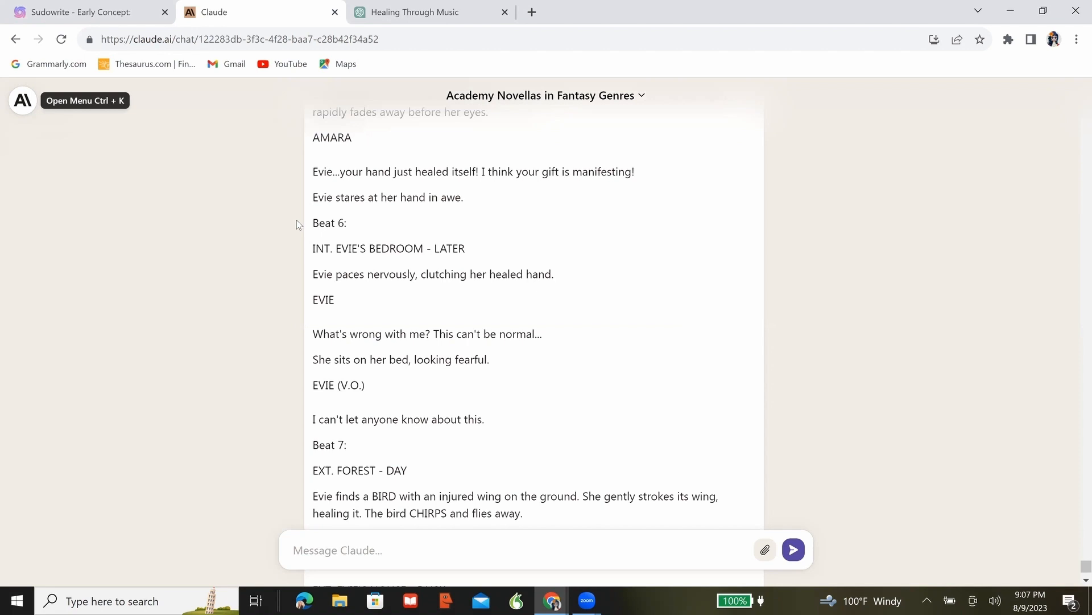
scroll(299, 225, up, 1)
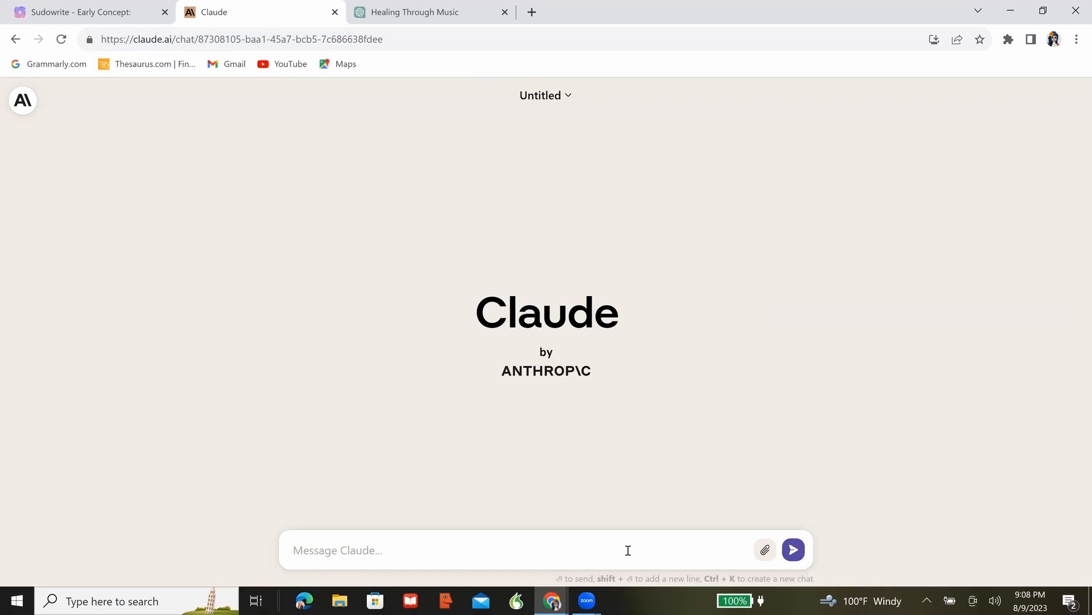
key(ctrl+v)
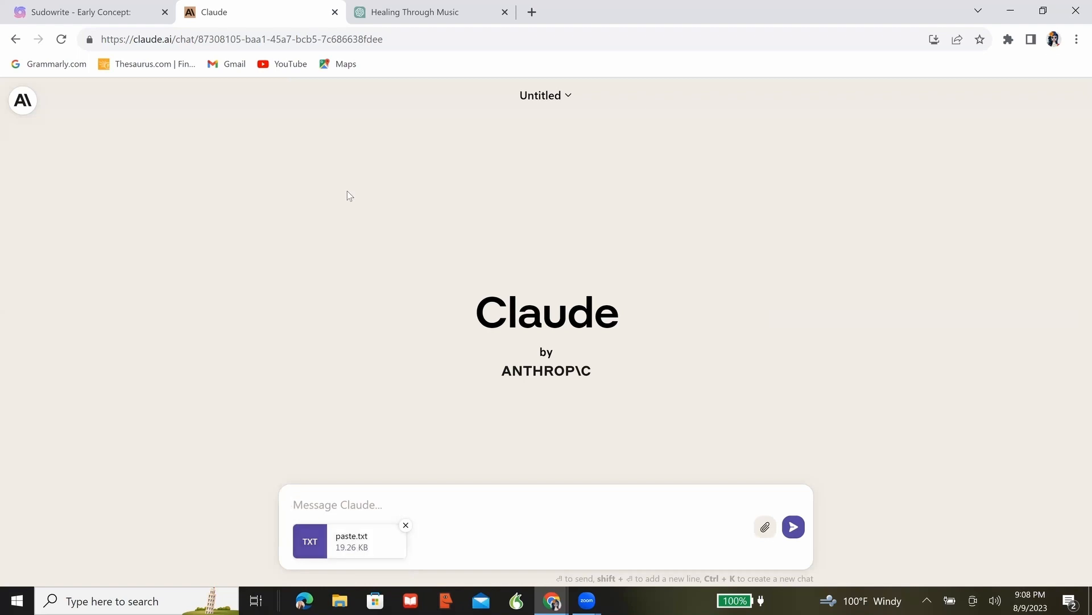
Step: Switch back to Sudowrite, open the Prompts document and change the "STEP 2:" heading to "STEP 1:"
click(103, 14)
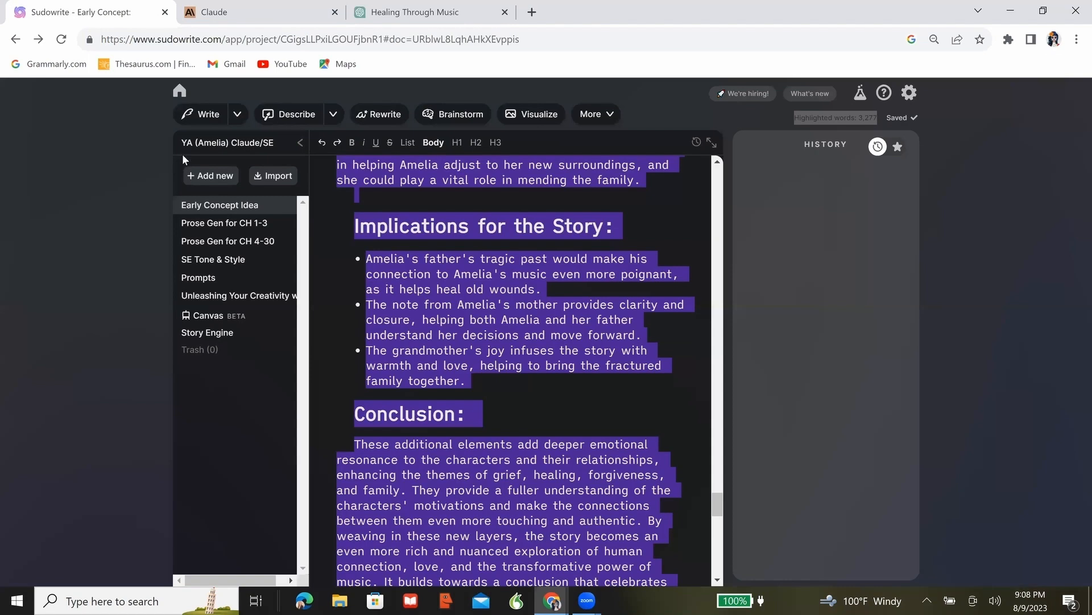
click(209, 278)
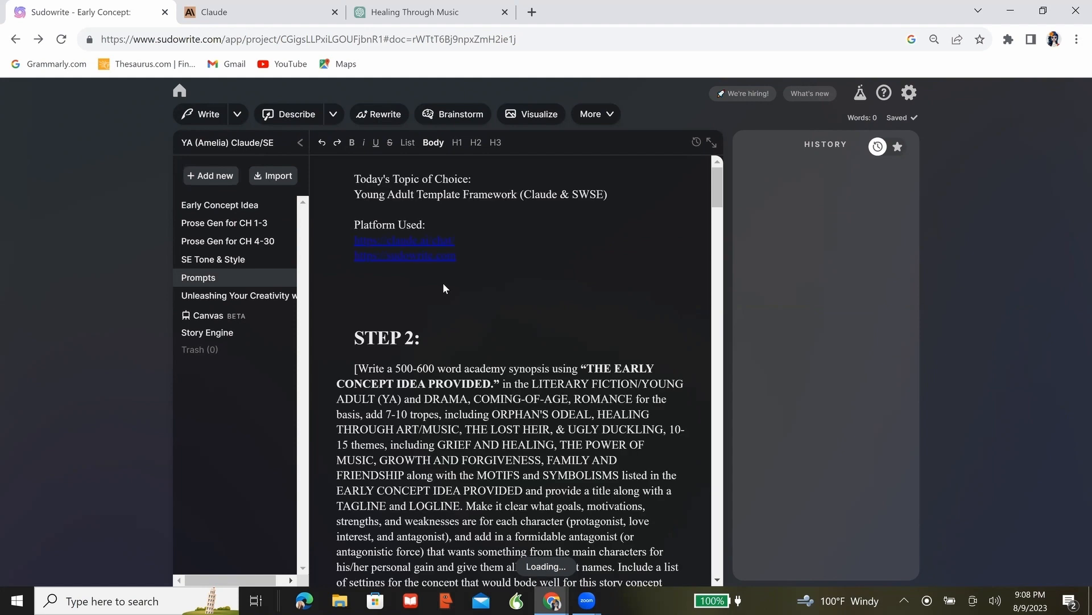
click(424, 330)
key(BackSpace)
text(1)
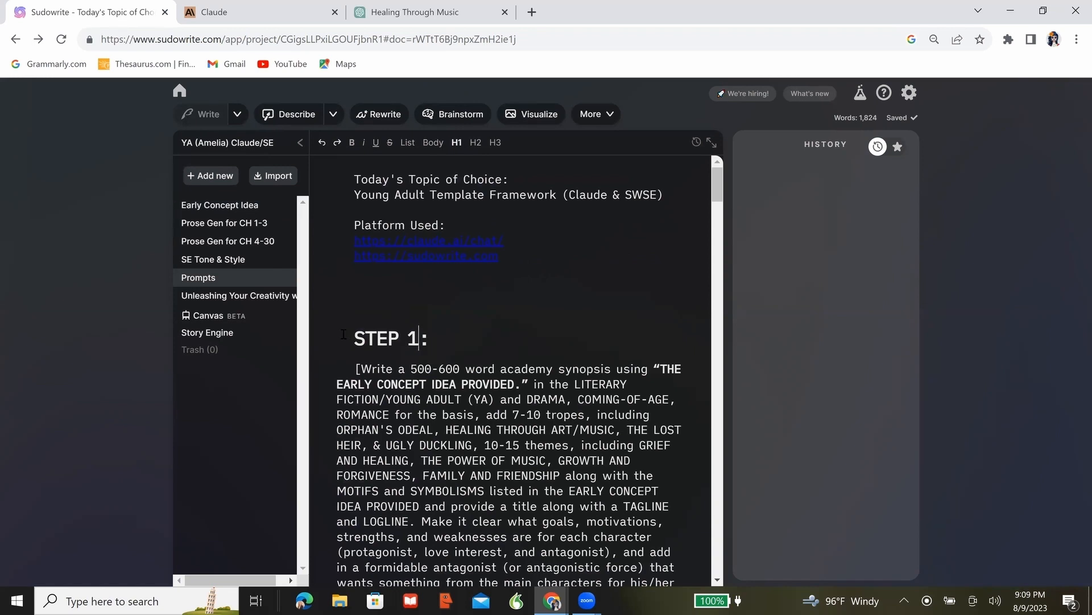
Step: Delete the word "academy" and its extra space from the opening sentence of the Step 1 prompt
drag(352, 339, 392, 459)
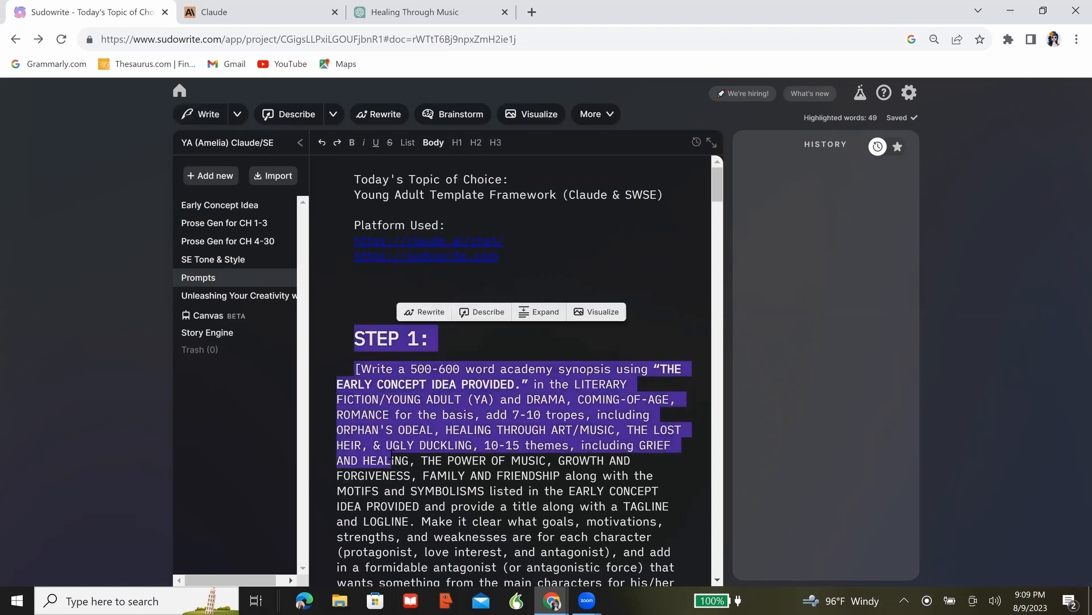
scroll(392, 460, down, 5)
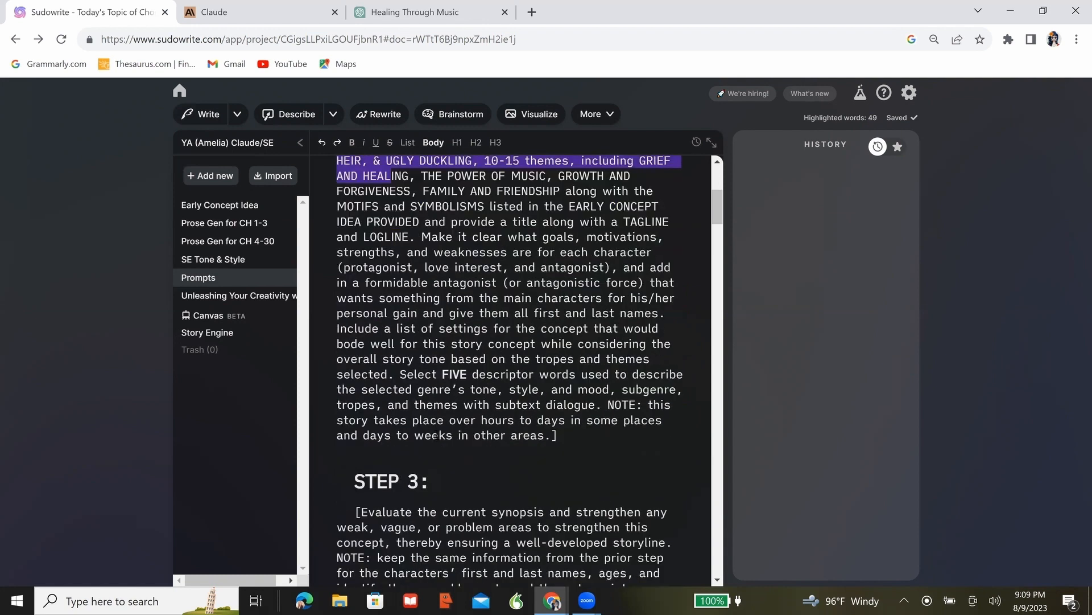
scroll(435, 435, up, 3)
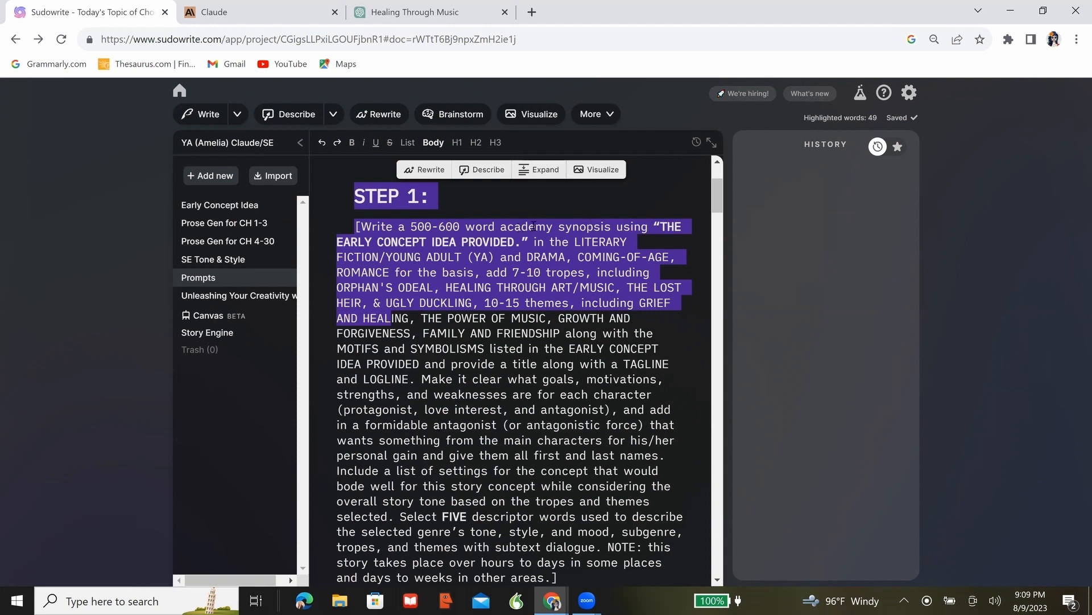
click(553, 226)
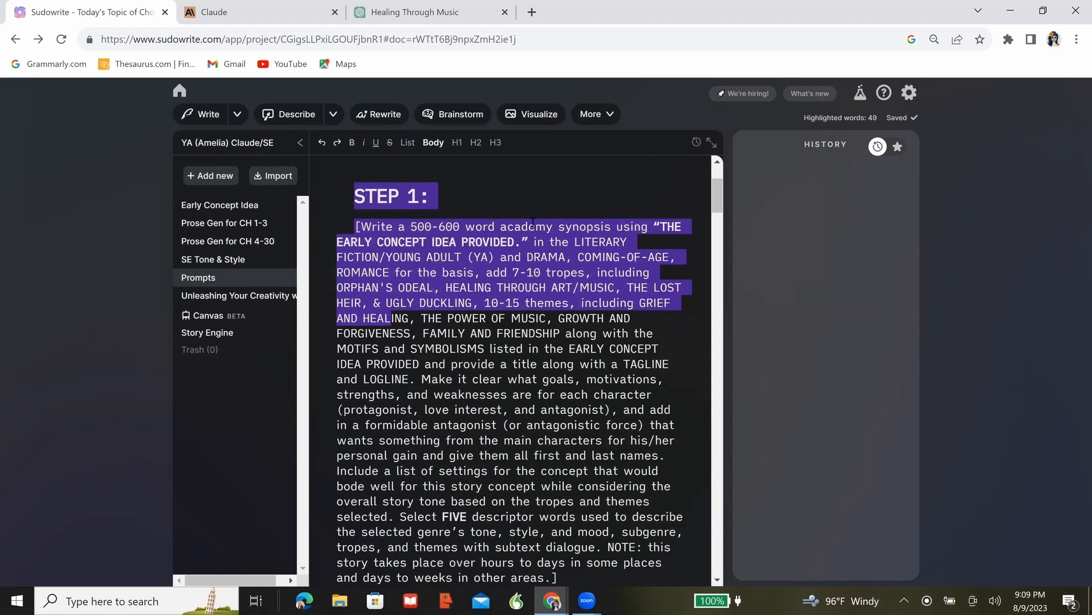
double_click(536, 227)
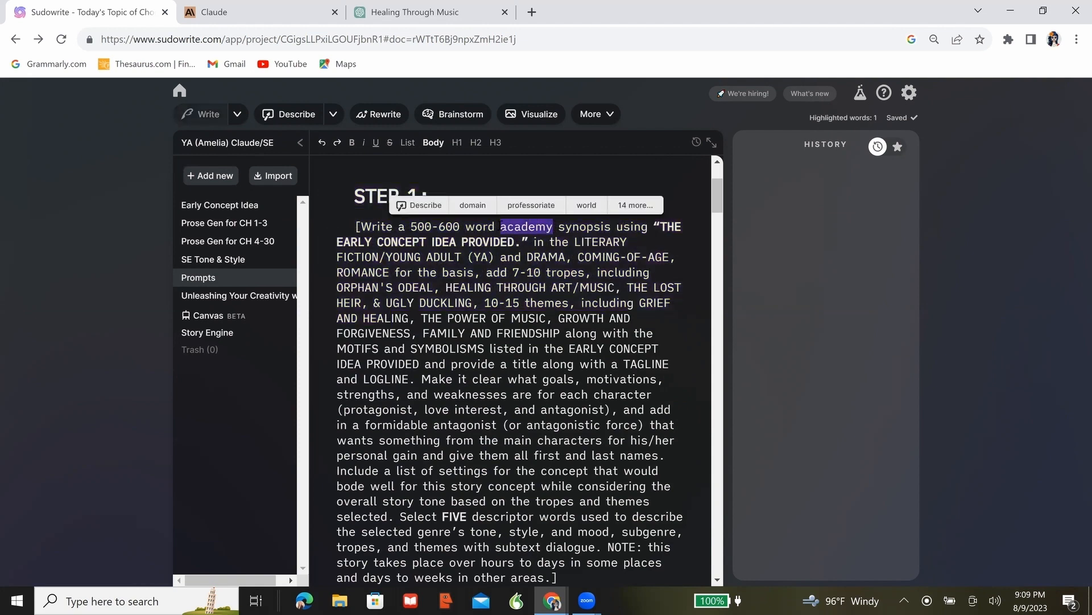
key(BackSpace)
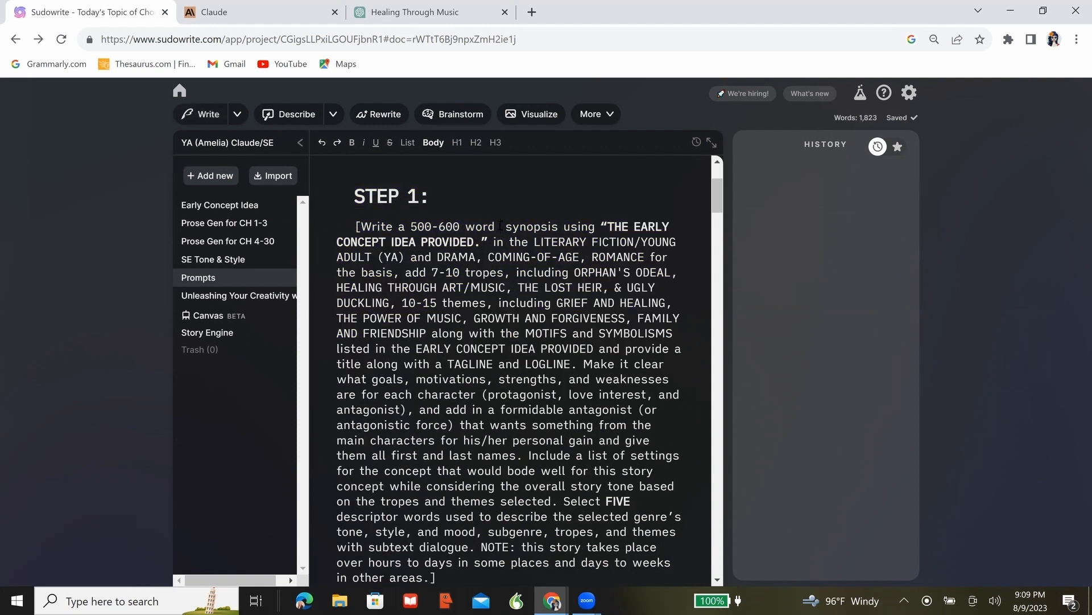
key(BackSpace)
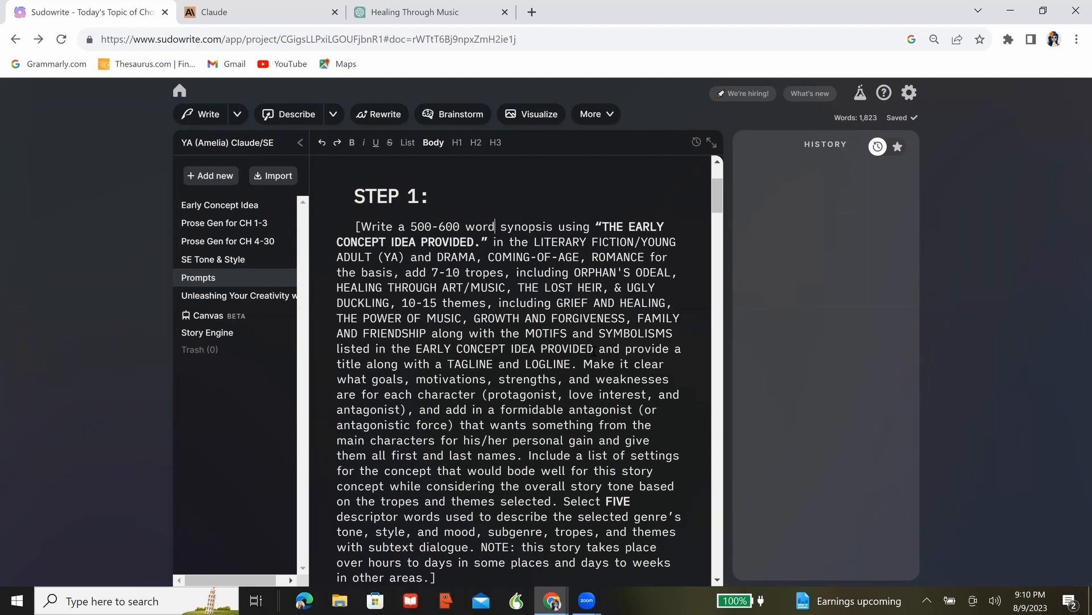
Step: Copy the complete bracketed Step 1 synopsis prompt, from "[Write a 500-600 word synopsis" to "in other areas.]"
scroll(594, 350, down, 1)
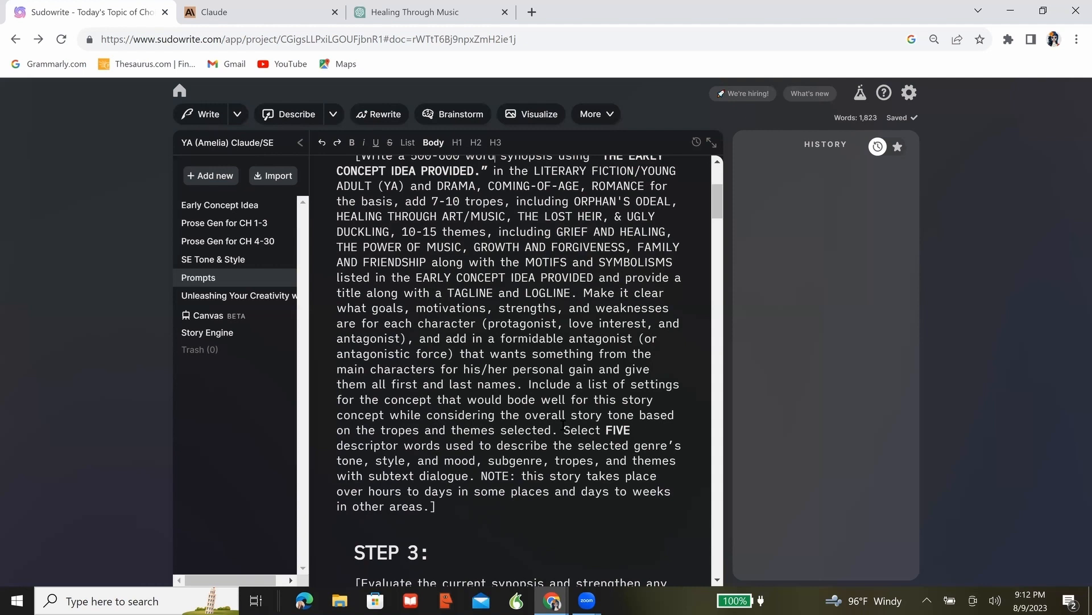
scroll(468, 299, up, 1)
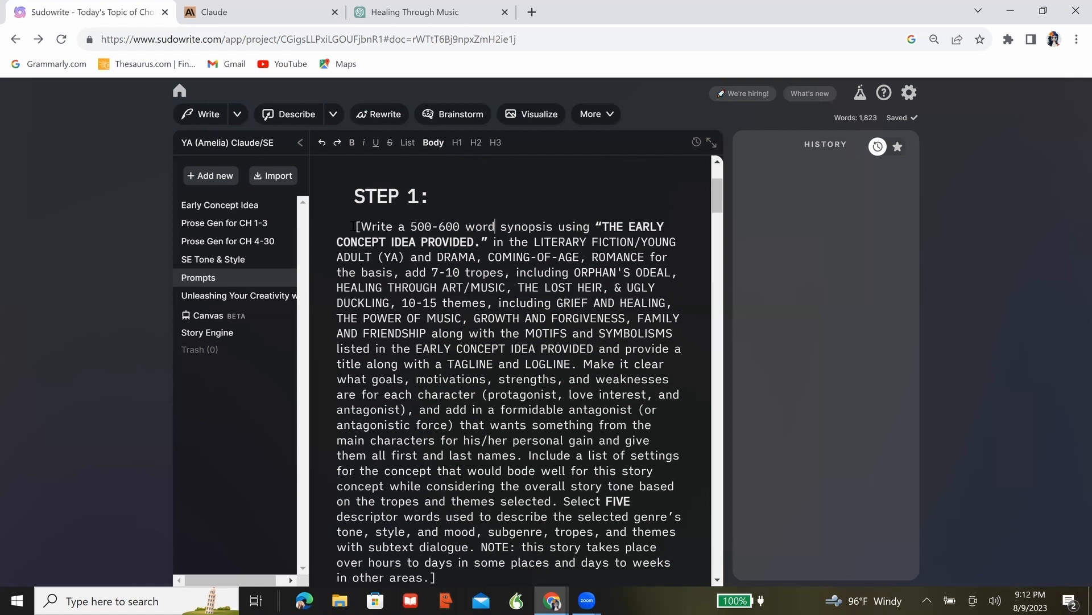
drag(355, 226, 590, 534)
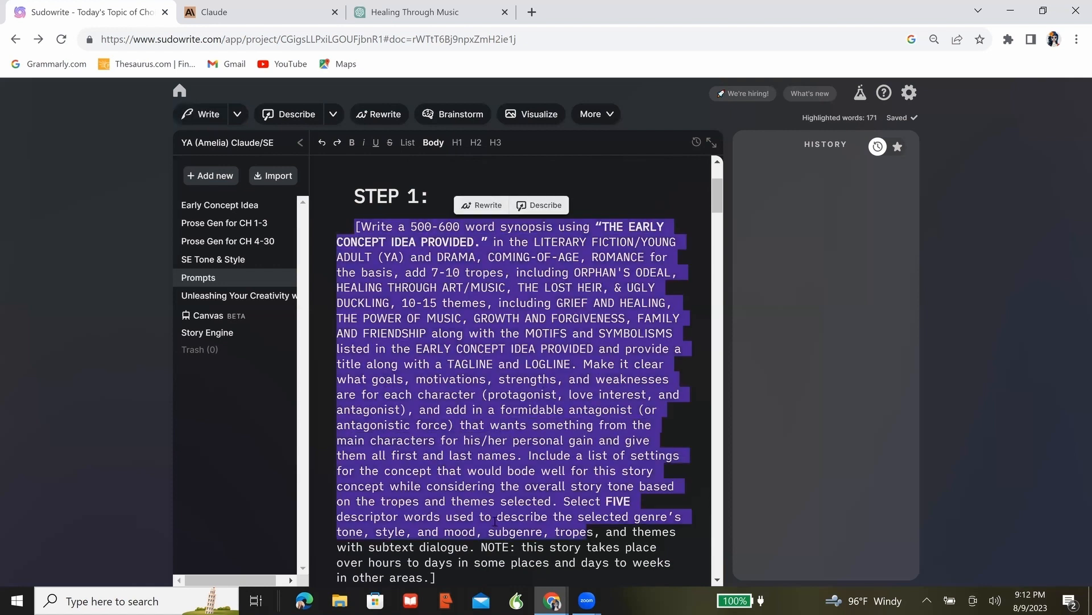
scroll(453, 508, down, 1)
triple_click(452, 509)
key(ctrl+c)
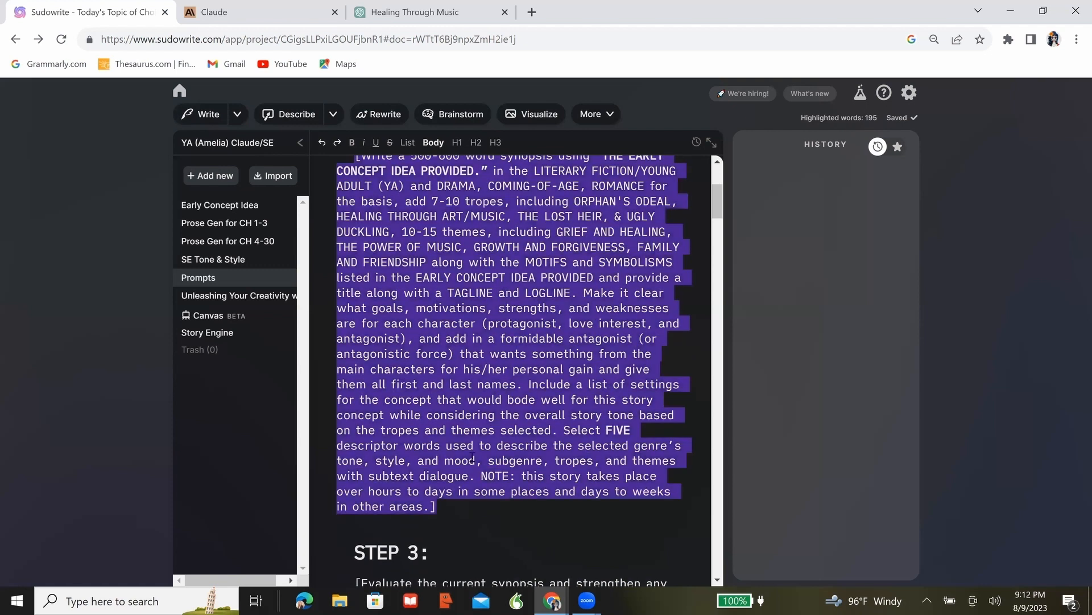
right_click(494, 419)
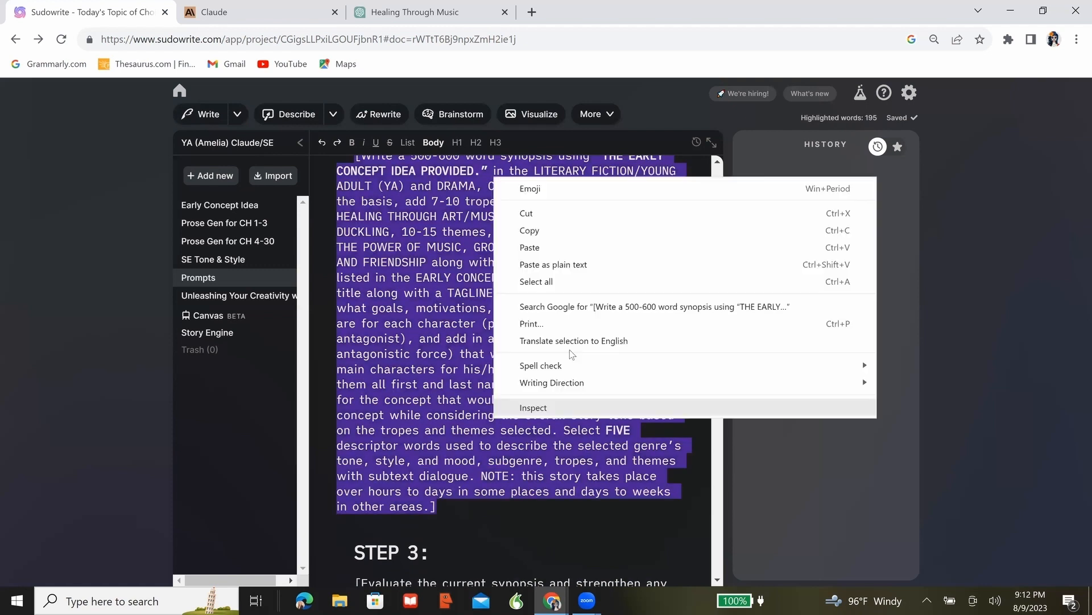
click(615, 233)
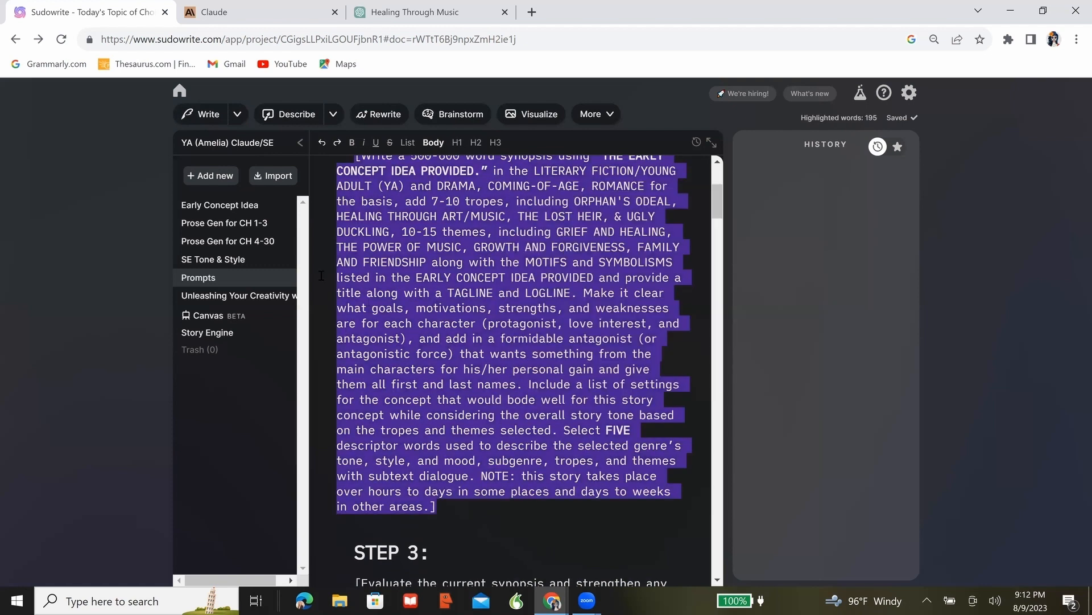
Step: Switch to Claude, paste the Step 1 prompt into the message with the attached paste.txt and send it
click(242, 16)
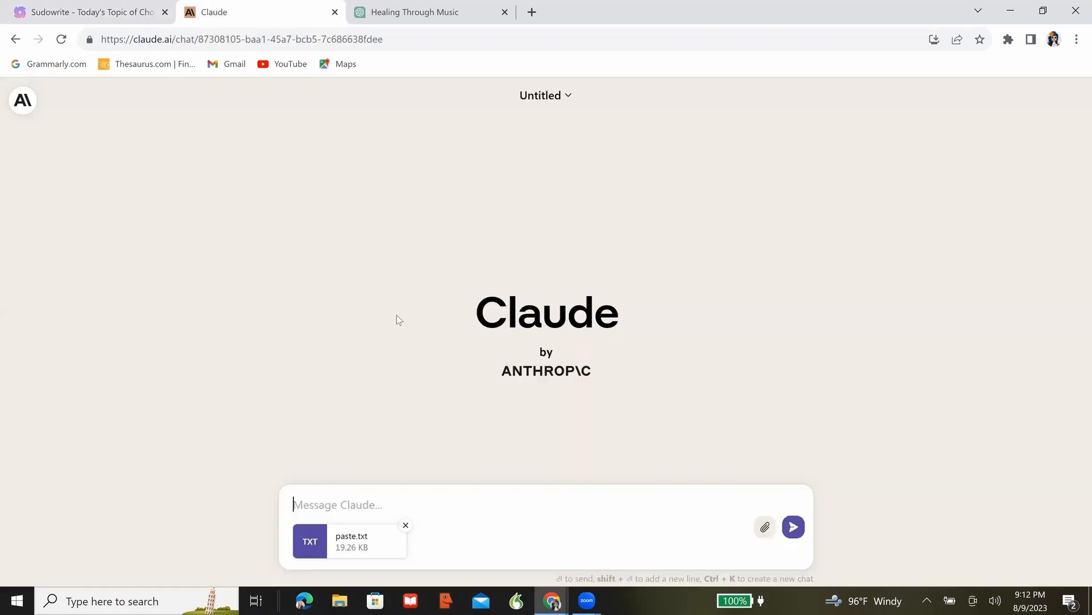
right_click(326, 505)
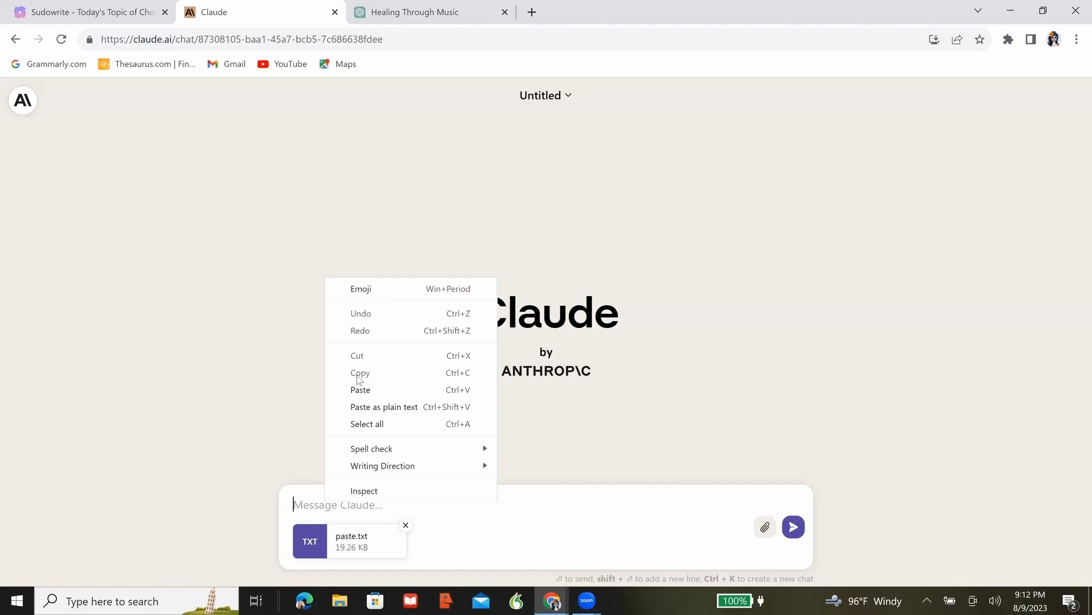
click(360, 389)
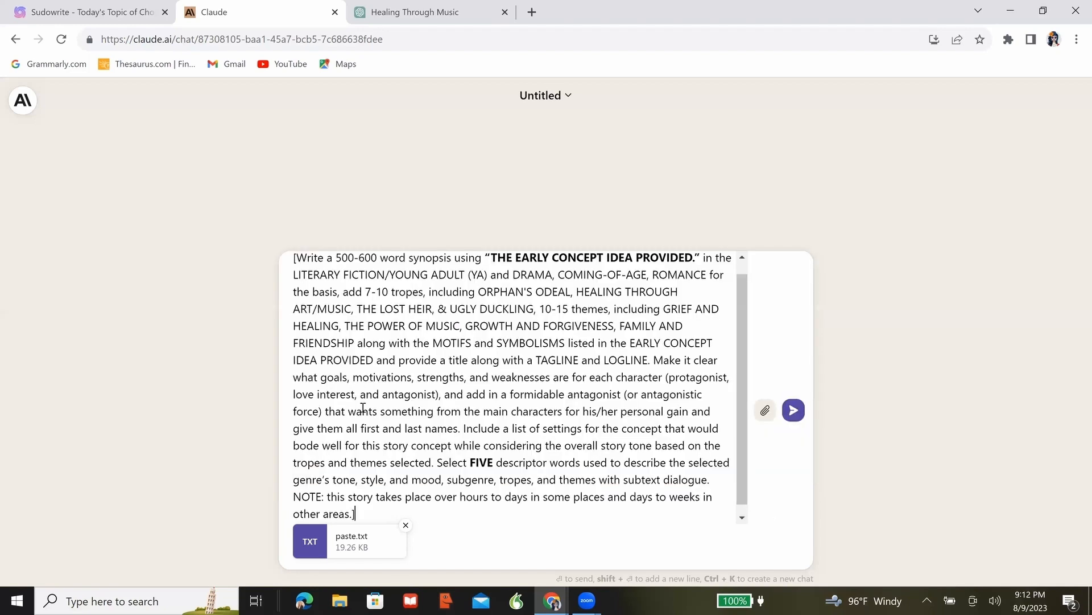
click(795, 411)
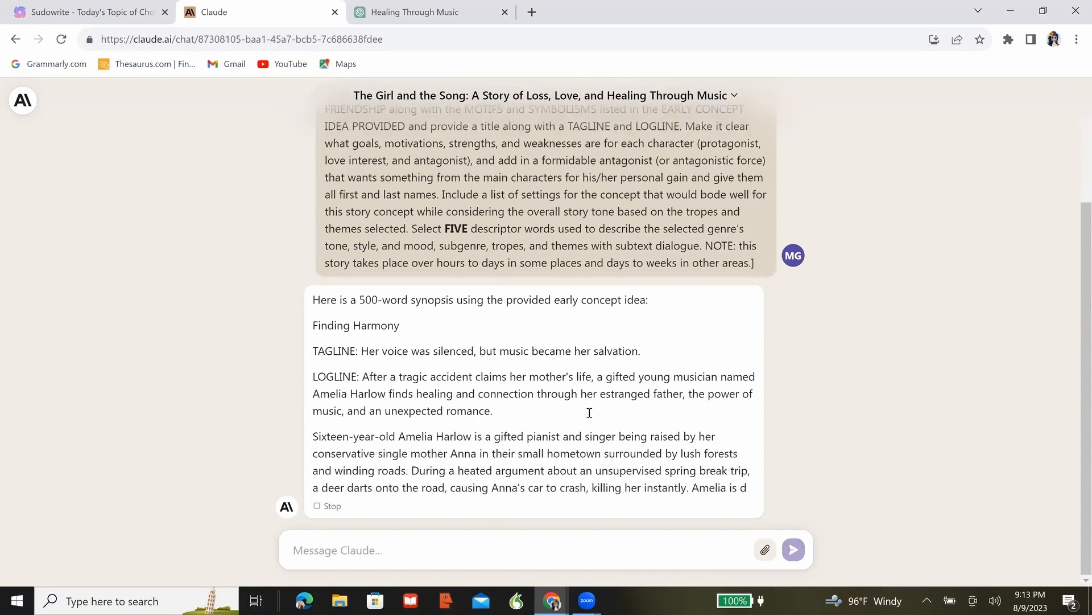
Step: Read through Claude's generated synopsis, including the title, tagline, logline, plot paragraphs, tone, style, mood, character descriptions and settings
scroll(592, 416, up, 1)
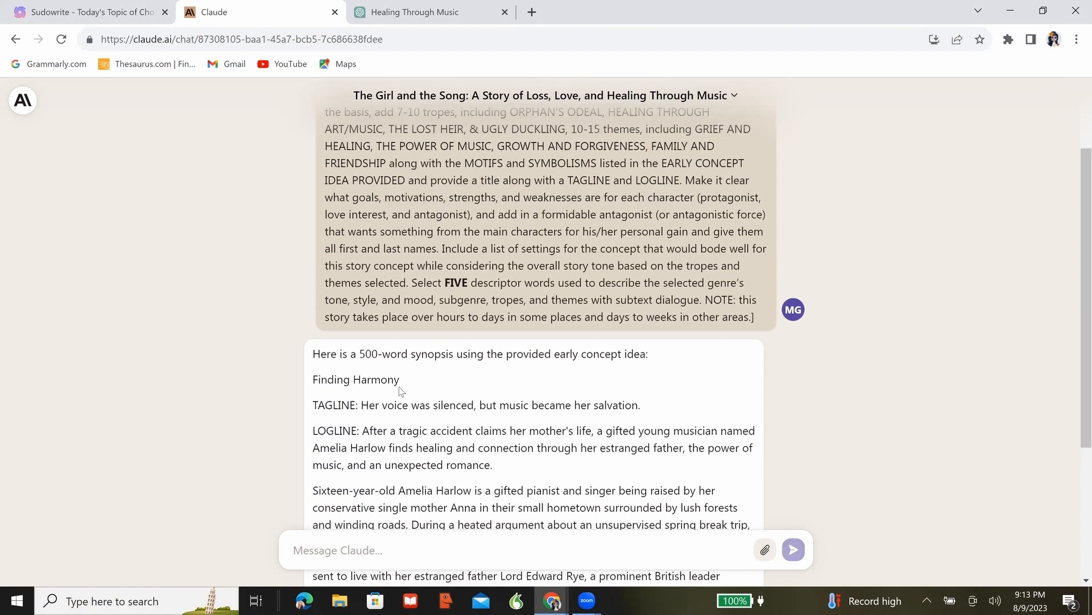
scroll(401, 390, down, 1)
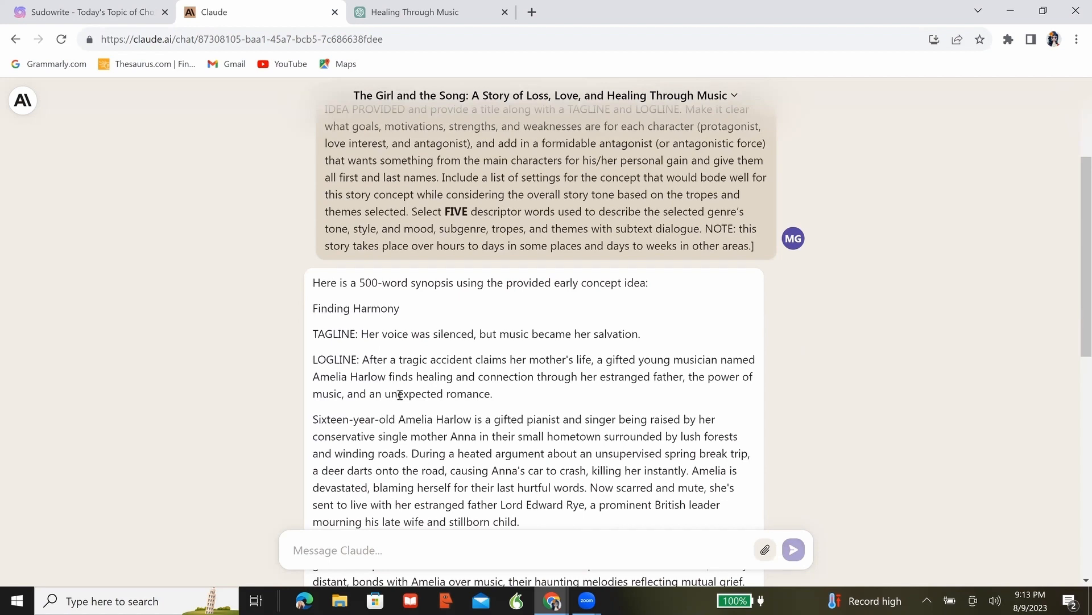
drag(437, 418, 477, 419)
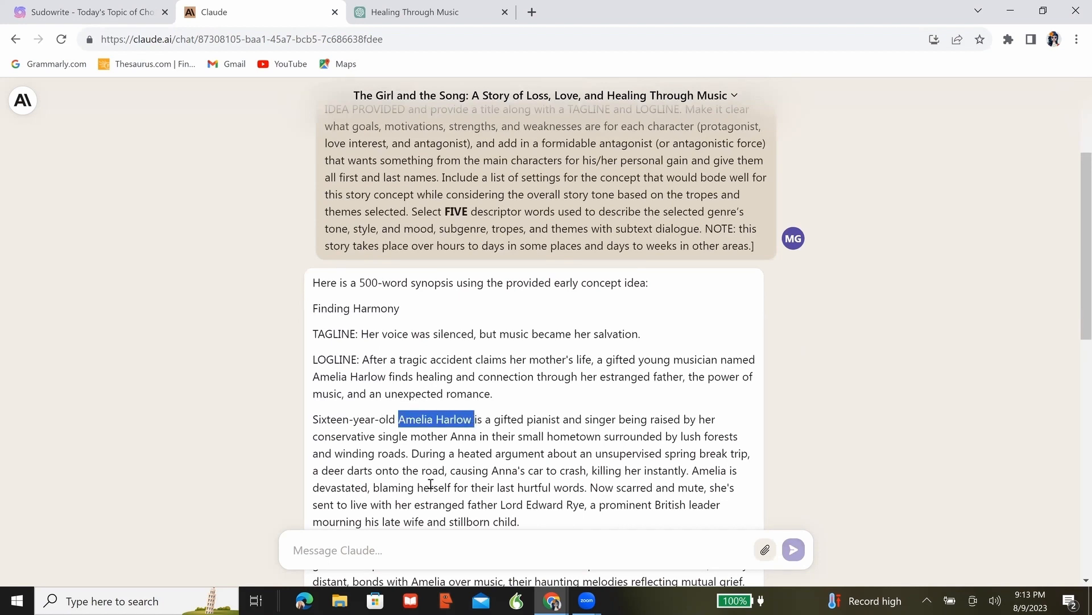
click(386, 456)
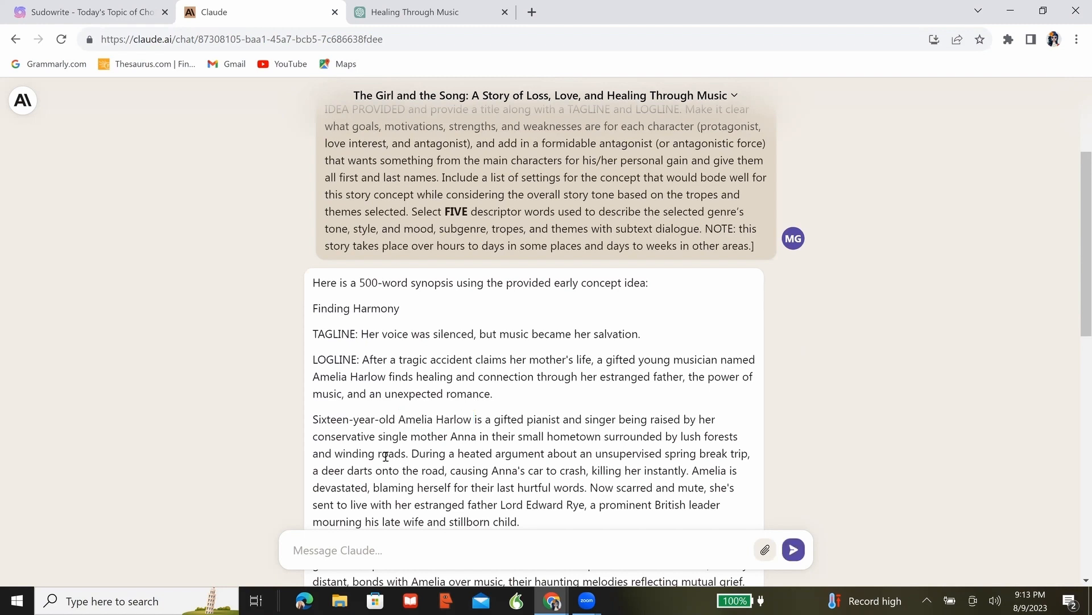
scroll(386, 456, down, 1)
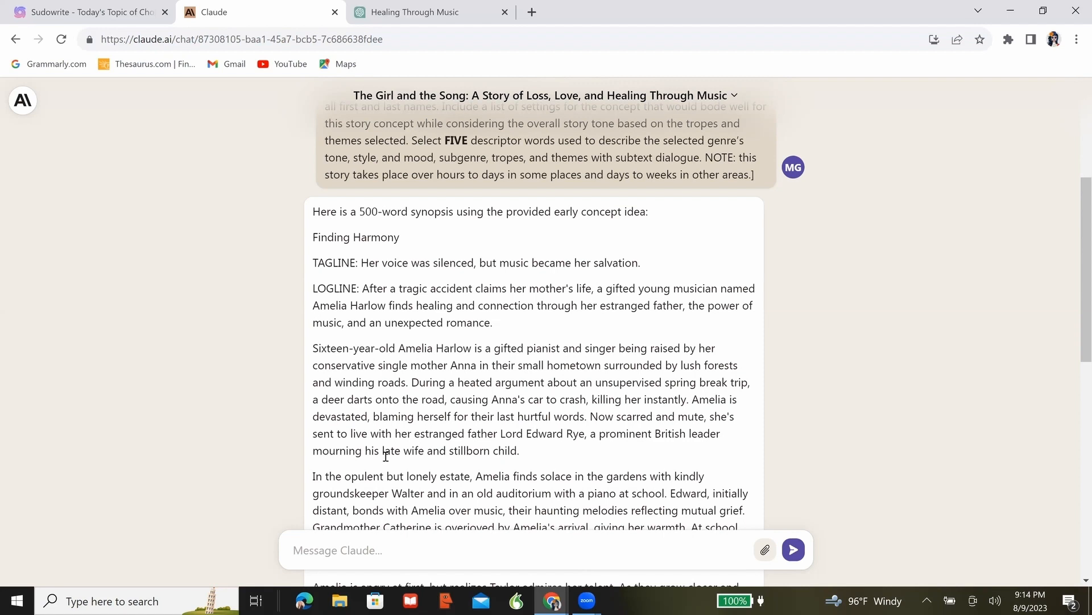
scroll(386, 456, down, 1)
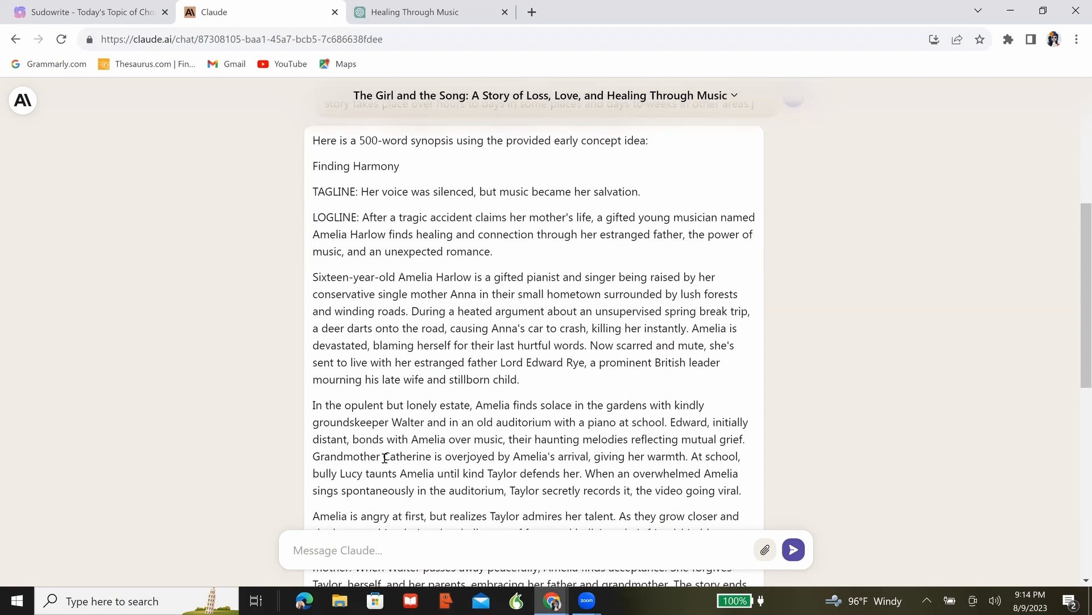
scroll(386, 458, down, 1)
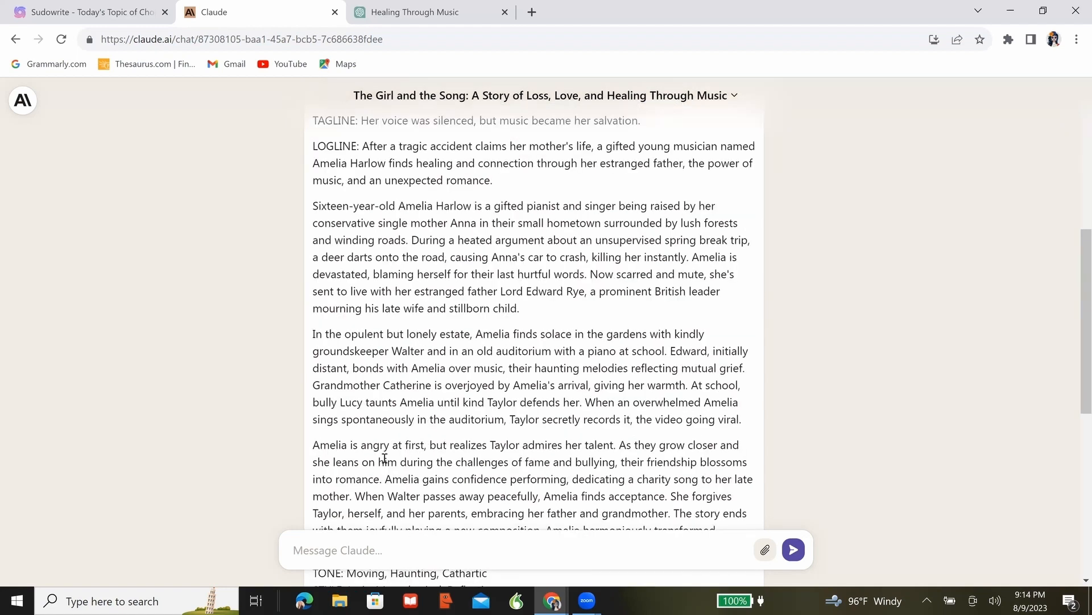
drag(352, 329, 386, 368)
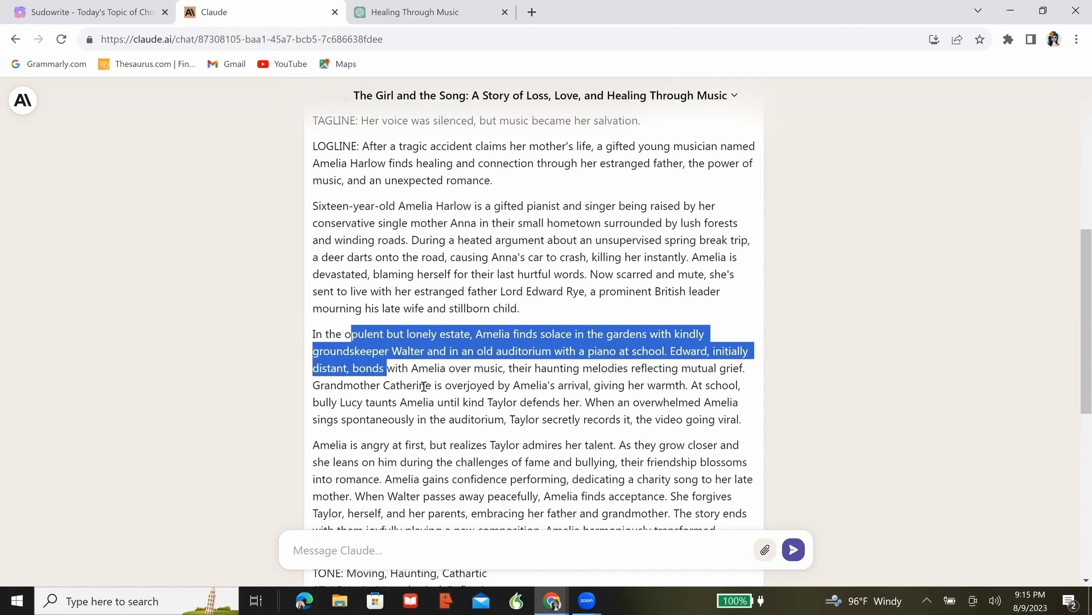
scroll(424, 386, down, 3)
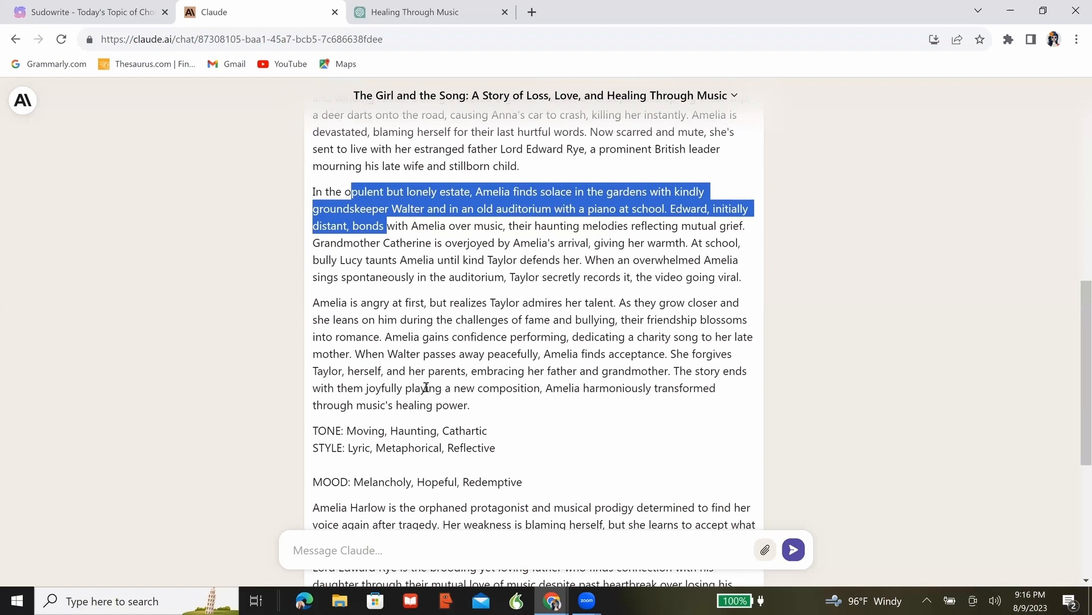
scroll(426, 388, down, 2)
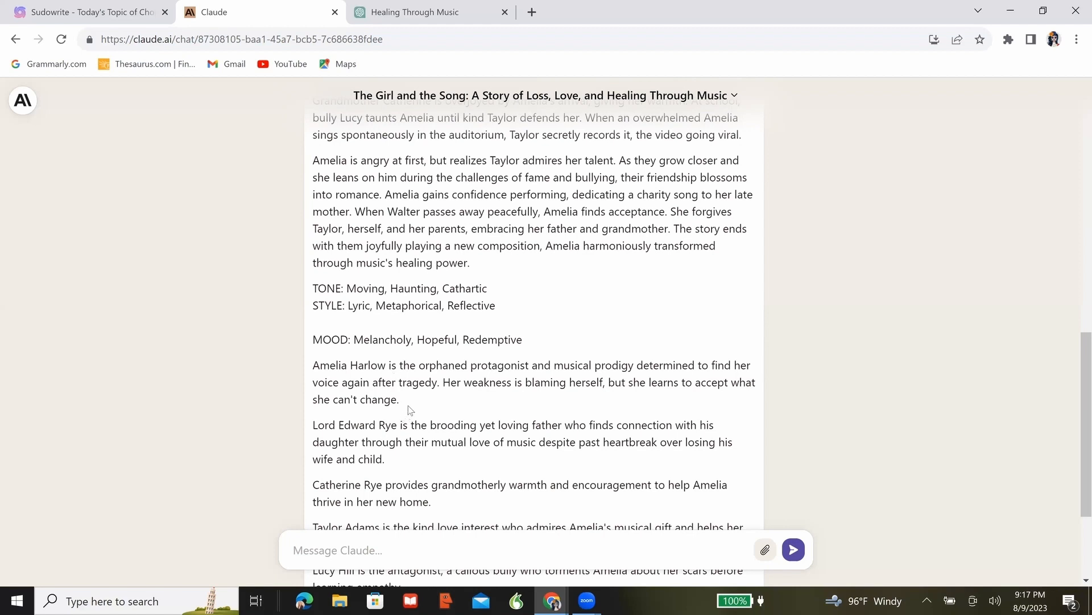
scroll(410, 410, down, 1)
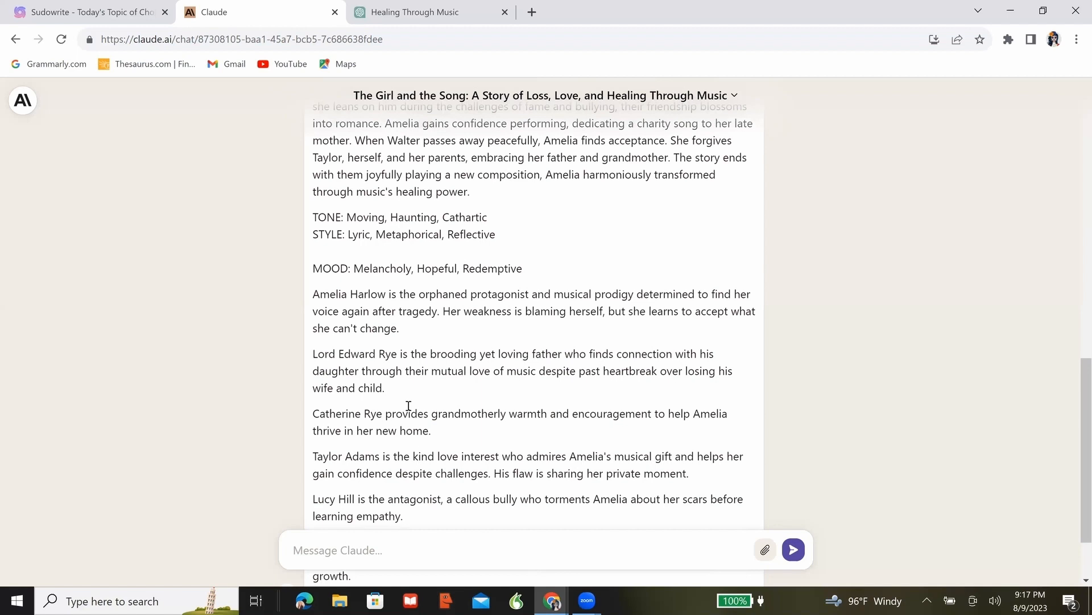
scroll(408, 406, down, 1)
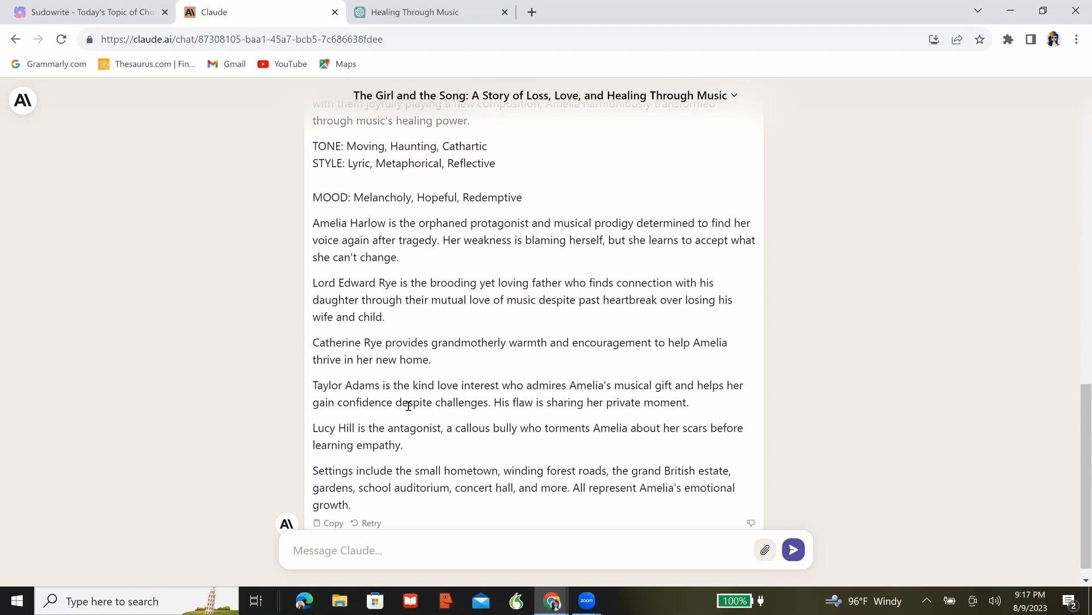
scroll(409, 406, down, 1)
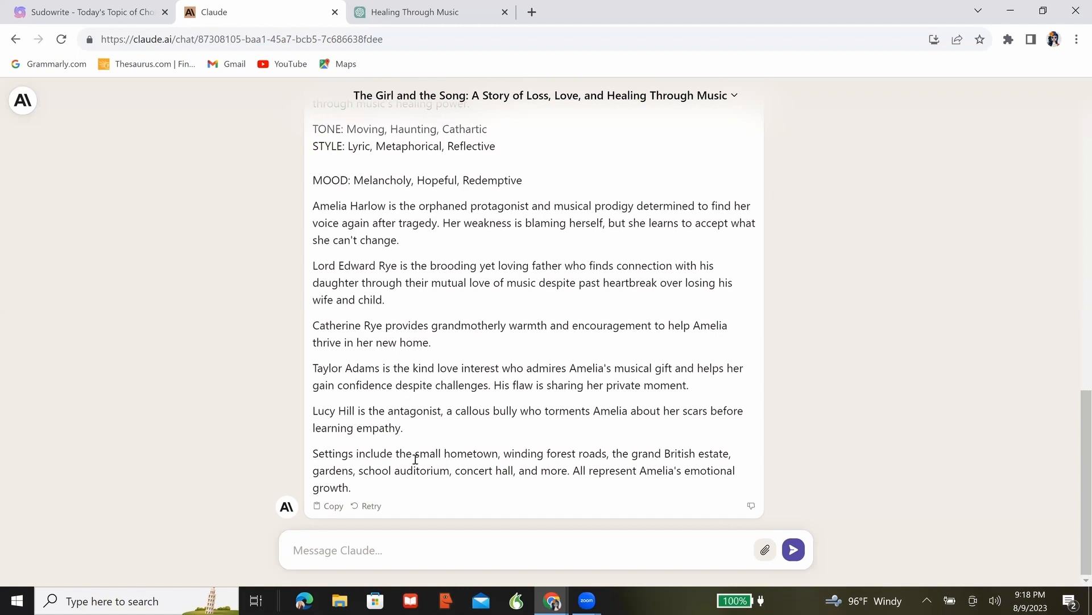
Step: Switch back to Sudowrite and change the "STEP 3:" heading in the Prompts document to "STEP 2:"
click(112, 17)
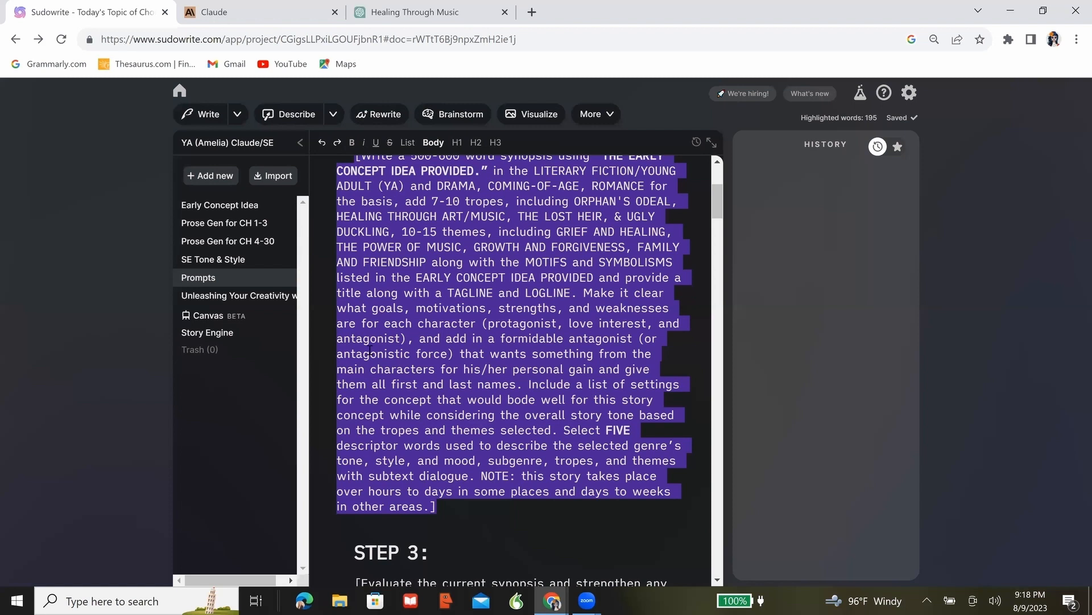
scroll(370, 350, down, 5)
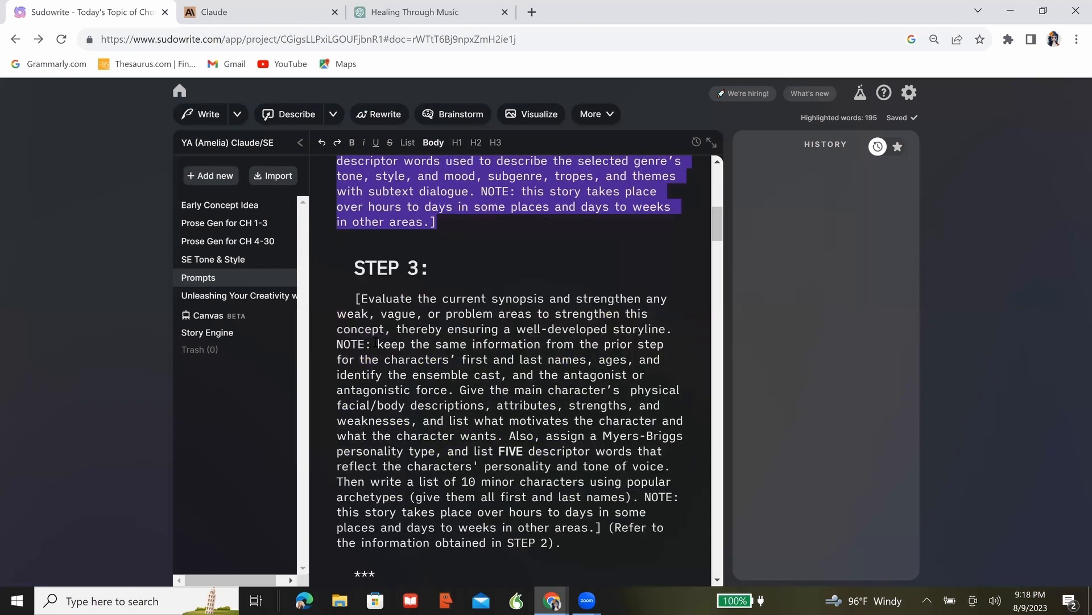
click(418, 267)
key(BackSpace)
text(2)
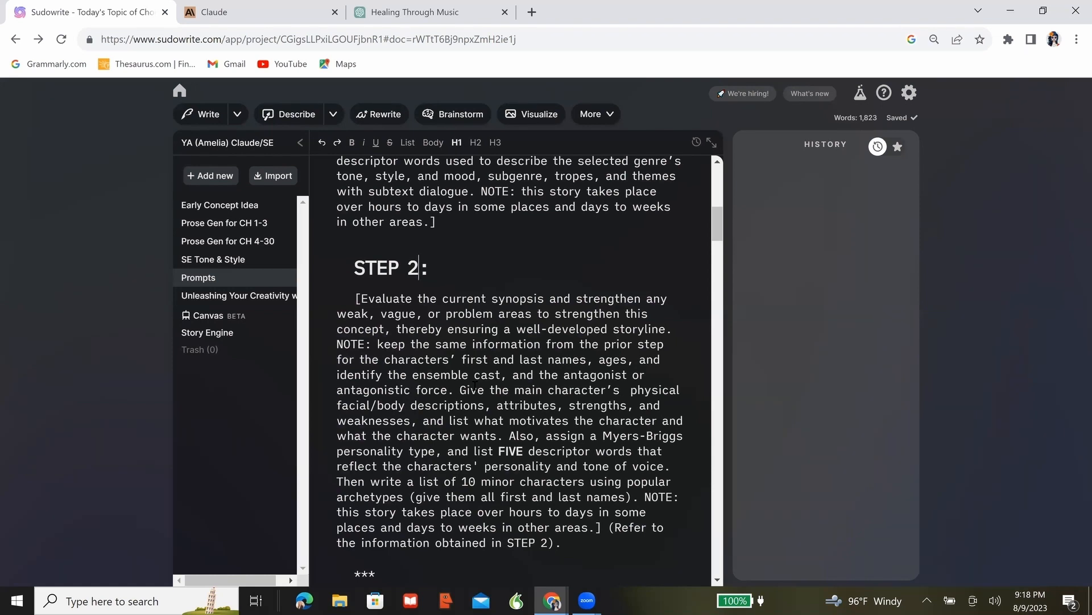
Step: In the Step 2 prompt, make "antagonist" plural and add "(the bully and her friends)" after it
click(627, 374)
text(s)
text((the)
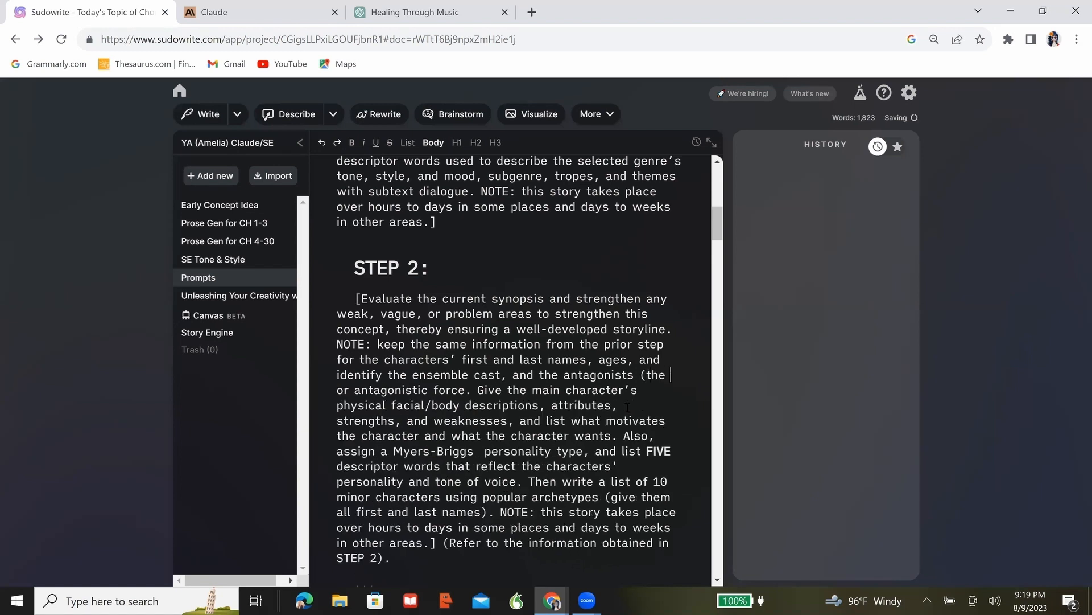
text( bully and her fr)
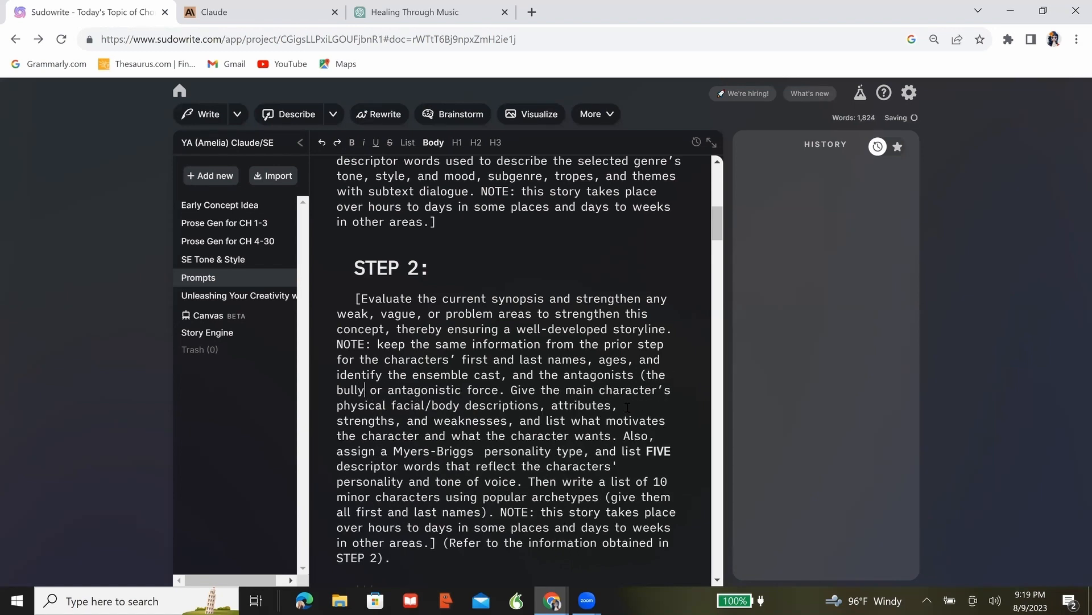
text(iends))
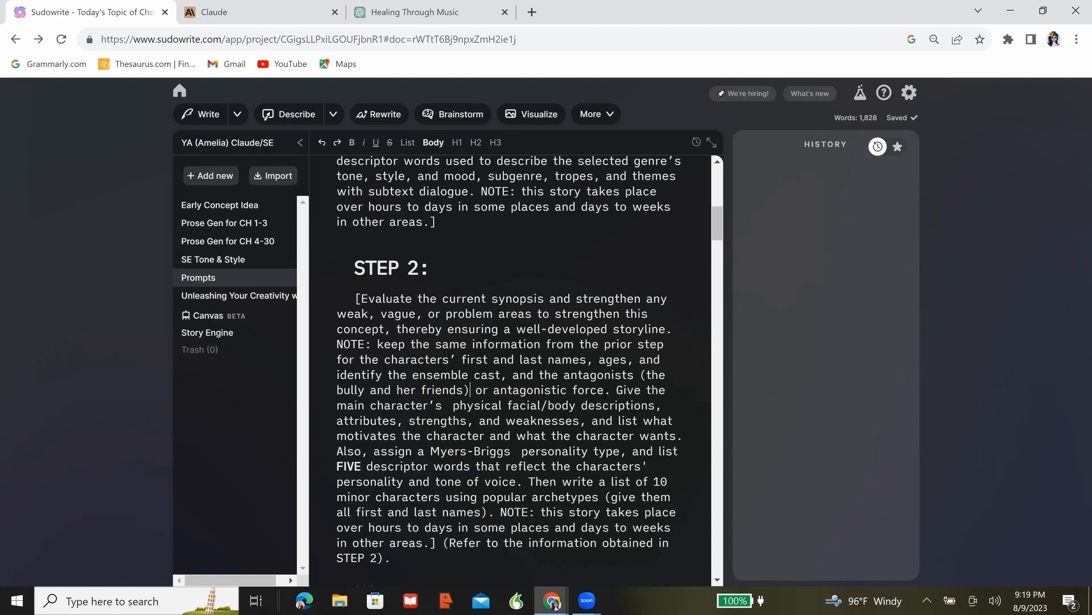
Step: Compare the Step 1 instruction on five genre descriptor words with the Step 2 instruction on descriptors for the characters' personality and tone of voice
scroll(607, 390, down, 1)
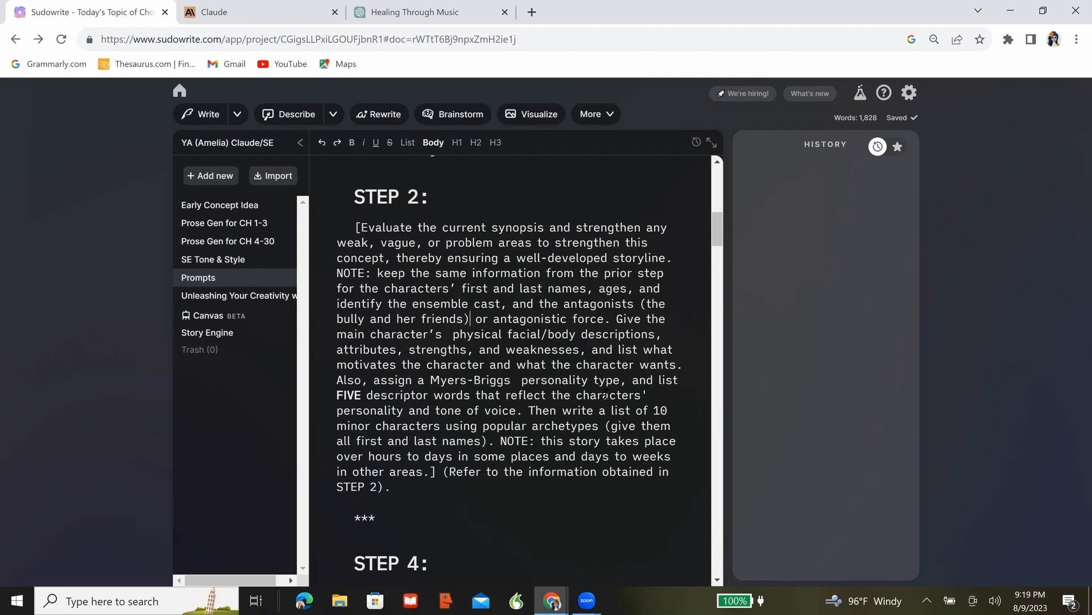
scroll(551, 421, up, 2)
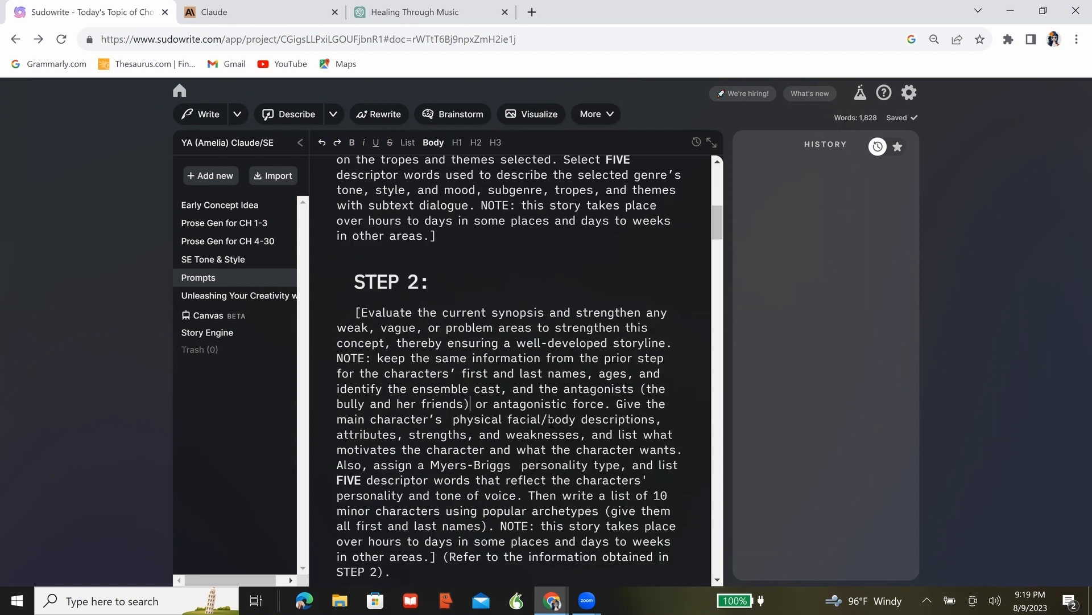
scroll(551, 423, up, 4)
drag(564, 358, 570, 405)
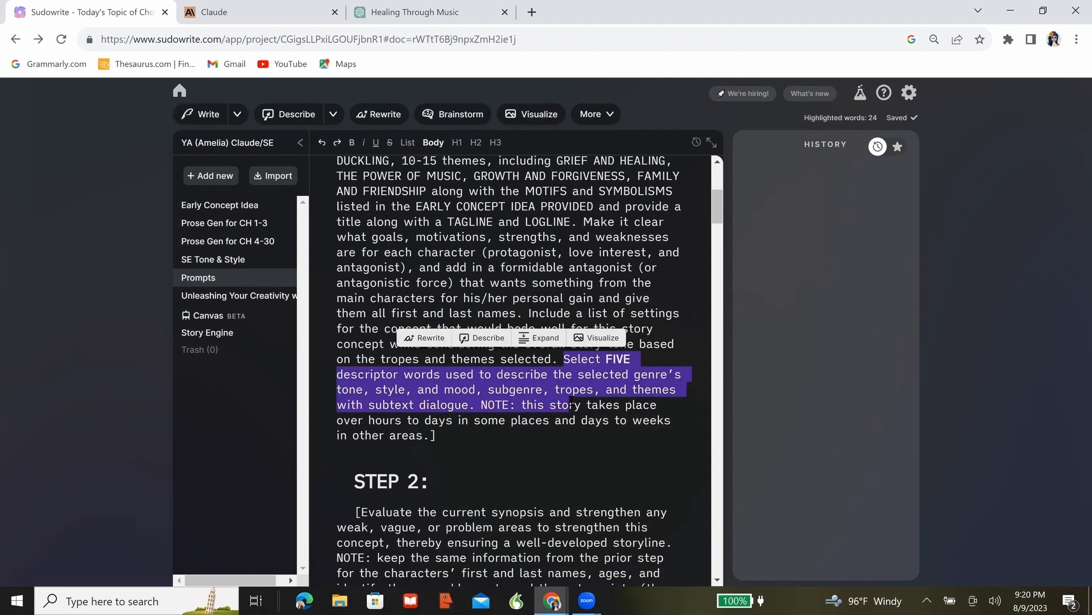
scroll(570, 404, down, 5)
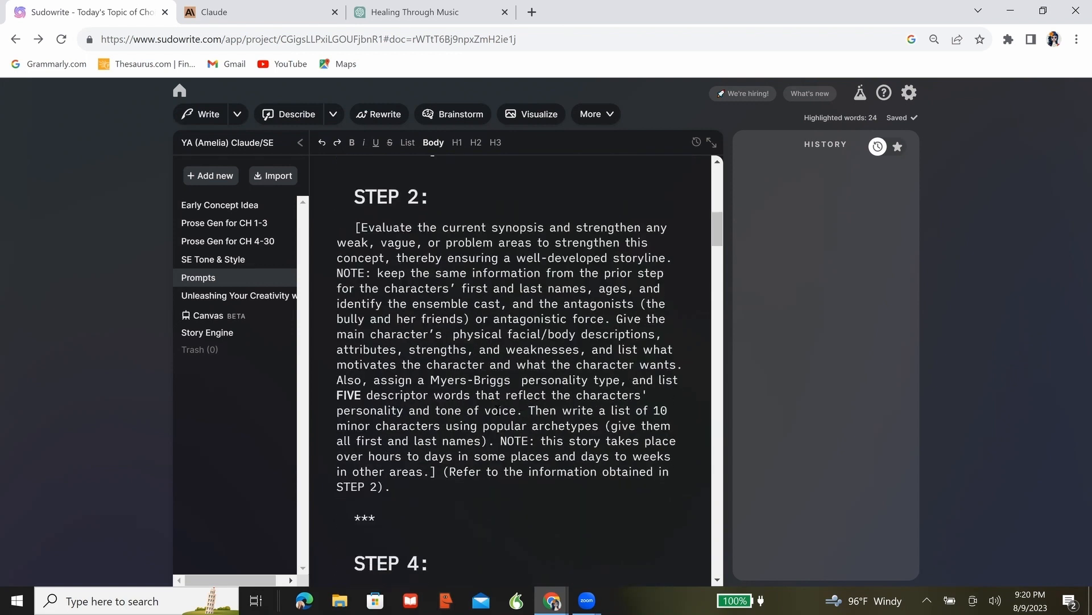
drag(574, 395, 526, 409)
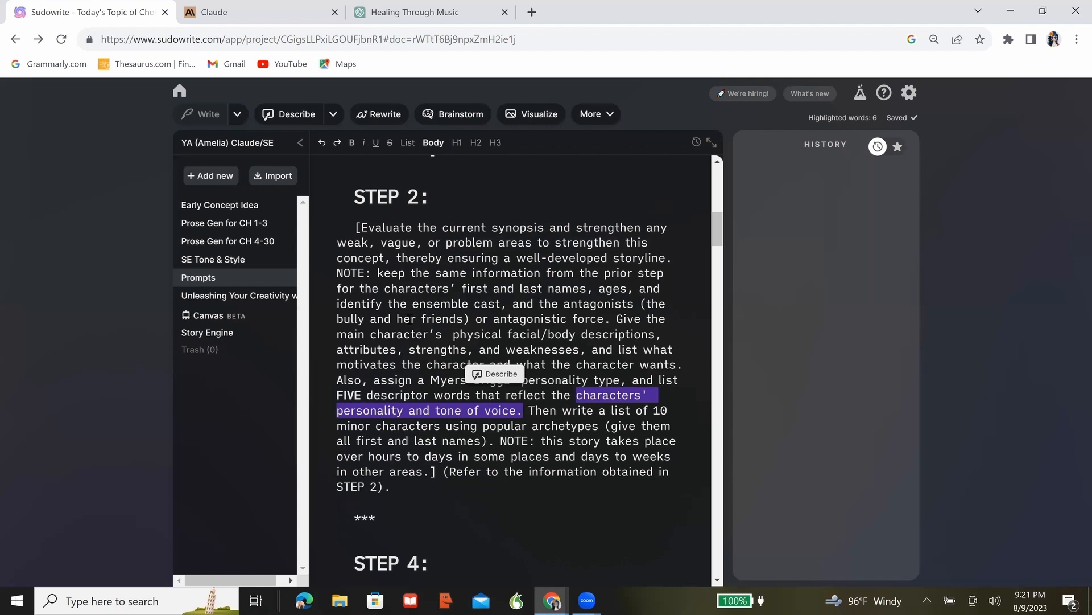
Step: Change the reference at the end of the Step 2 prompt to "(Refer to the information obtained in STEP 1)."
click(387, 491)
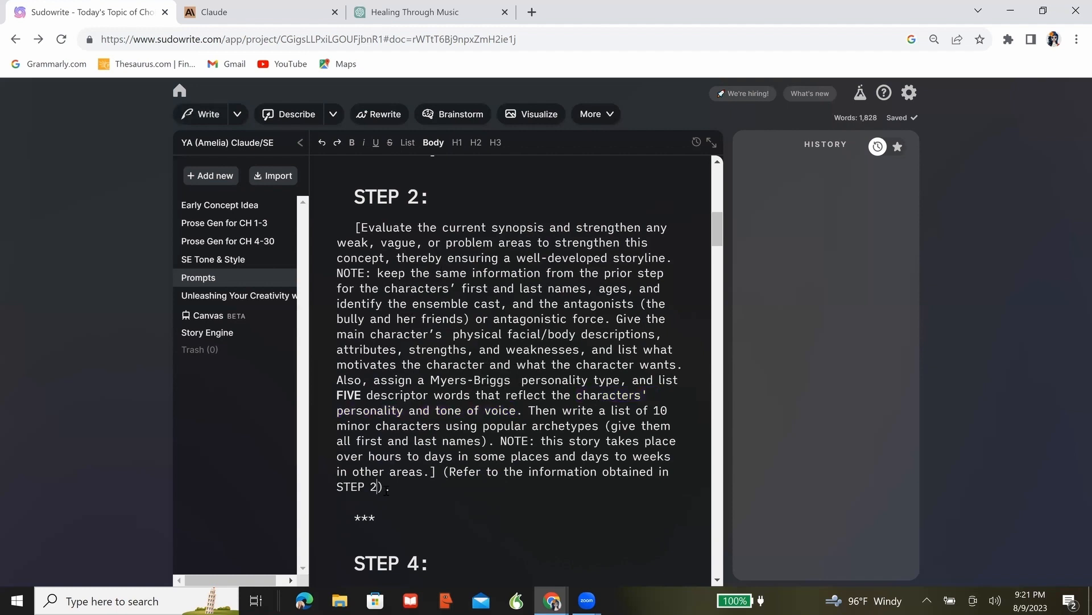
key(BackSpace)
drag(442, 471, 442, 490)
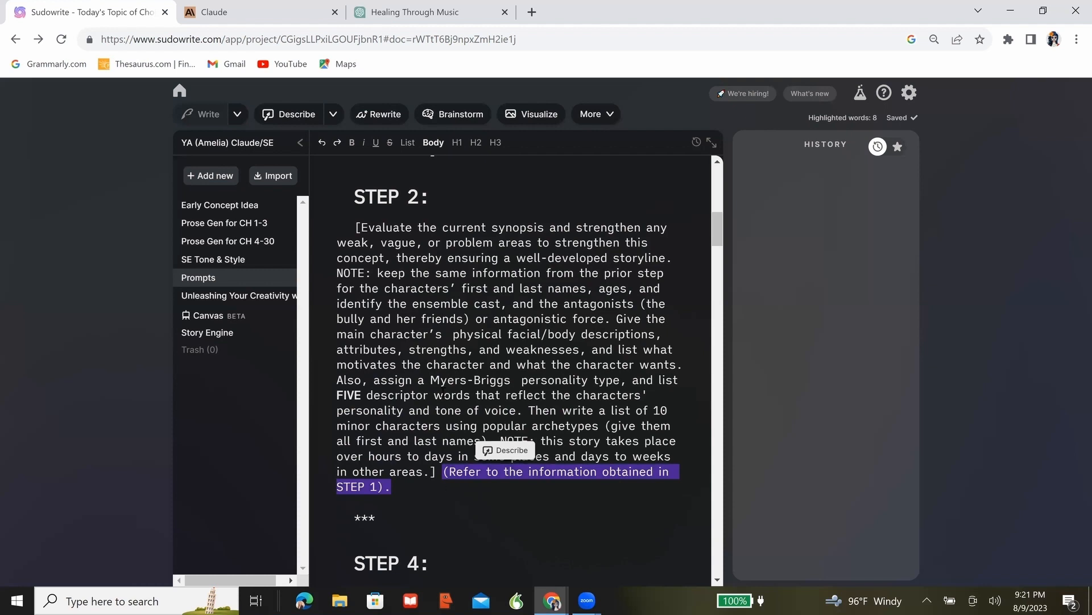
Step: Copy the whole Step 2 prompt with its heading and paste it into a new message in the Claude chat
drag(345, 201, 391, 488)
key(ctrl+c)
right_click(518, 397)
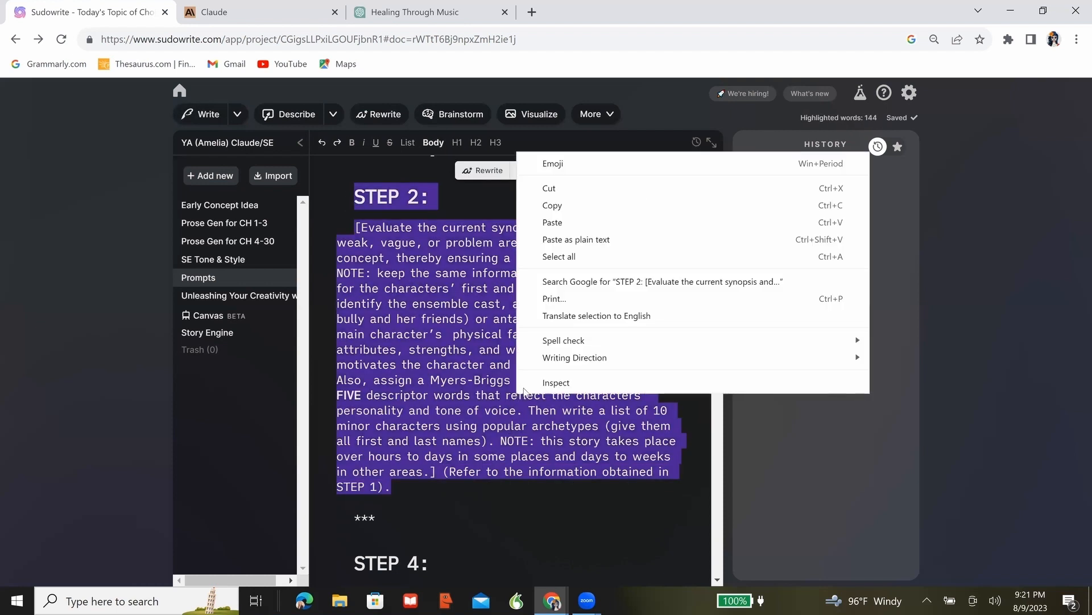
click(601, 206)
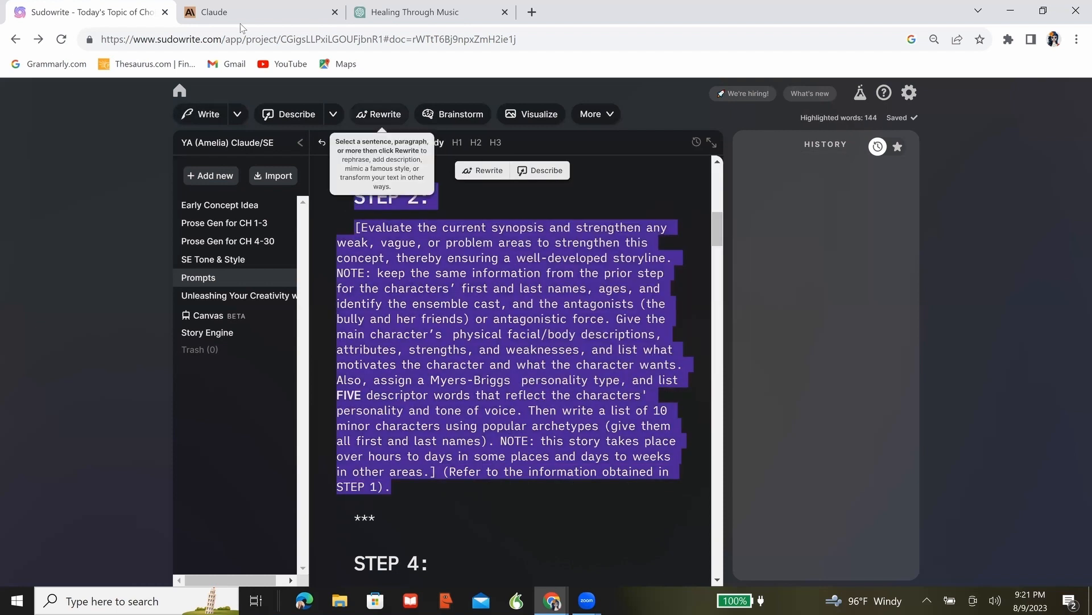
key(ctrl+Tab)
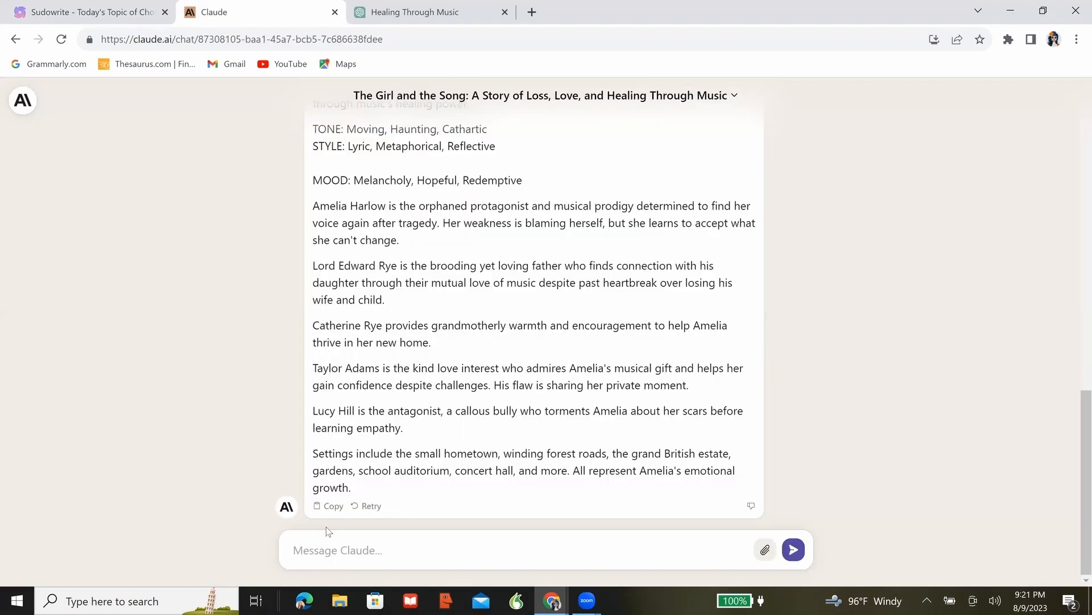
click(331, 548)
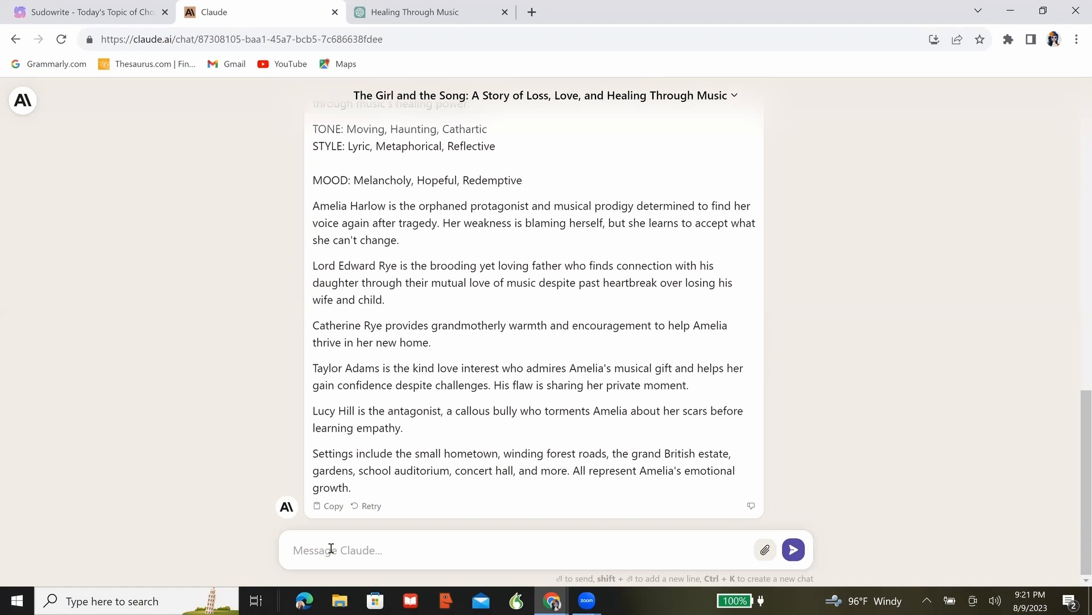
key(ctrl+v)
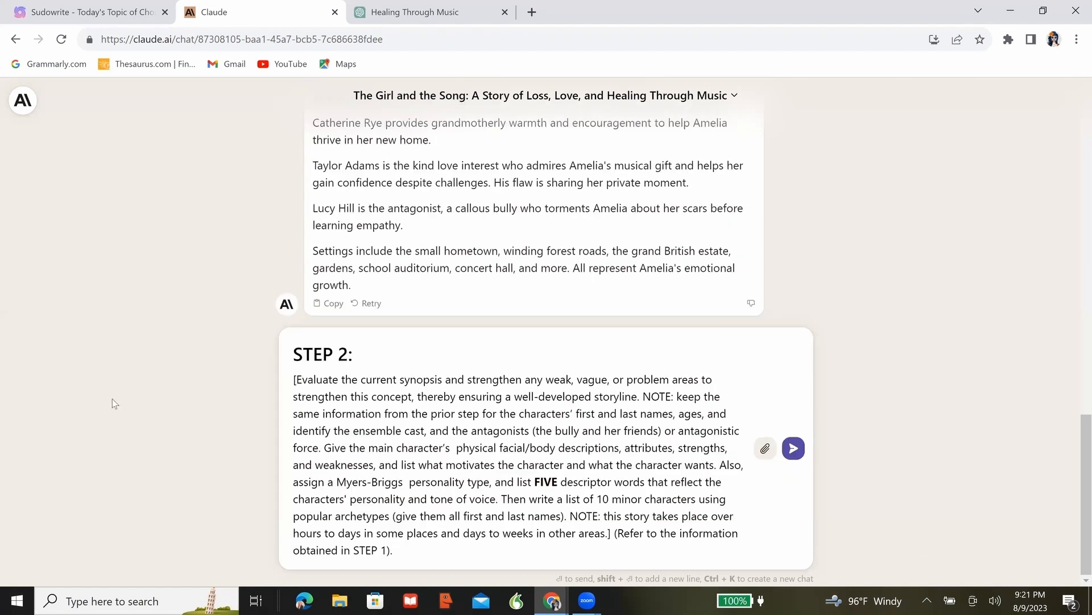
Step: Add the line "Follow step 2." above the pasted prompt's heading and send the message to Claude
click(295, 356)
key(shift+Return)
key(shift+Return)
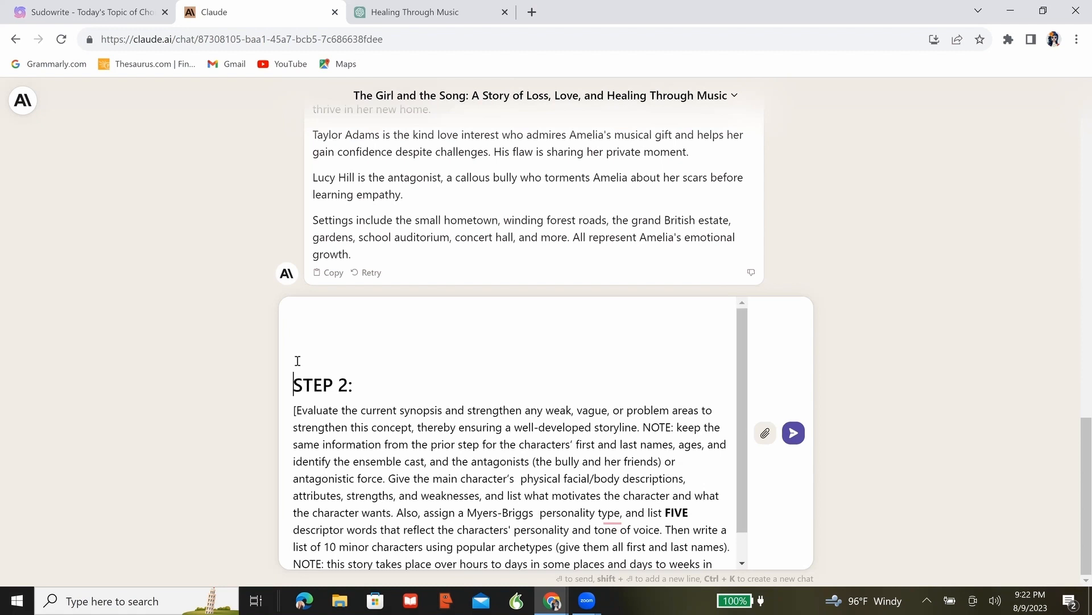
click(314, 313)
text(Follow step 2.)
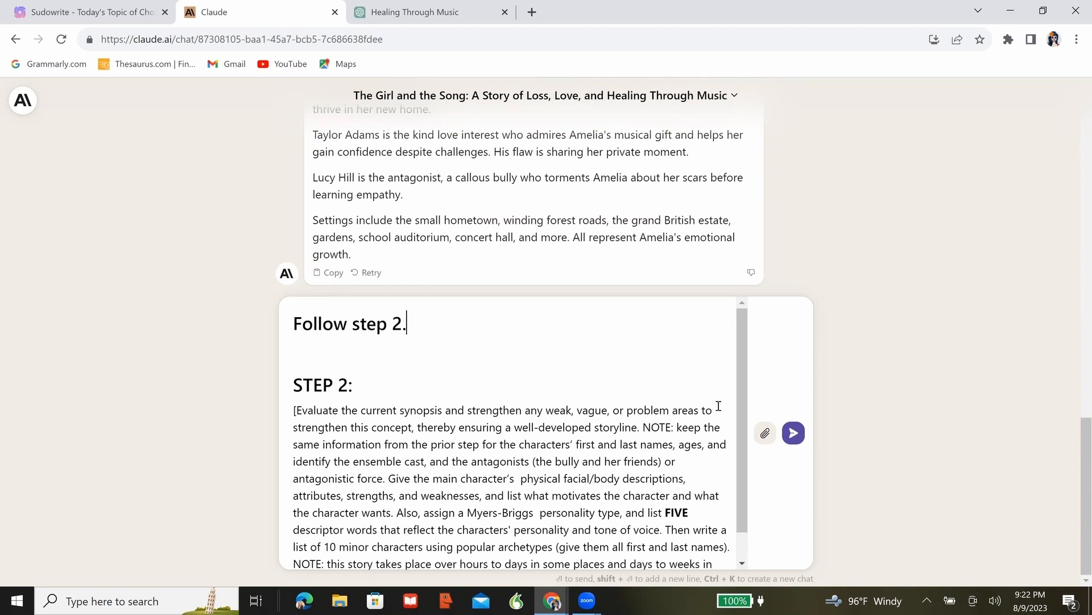
click(794, 434)
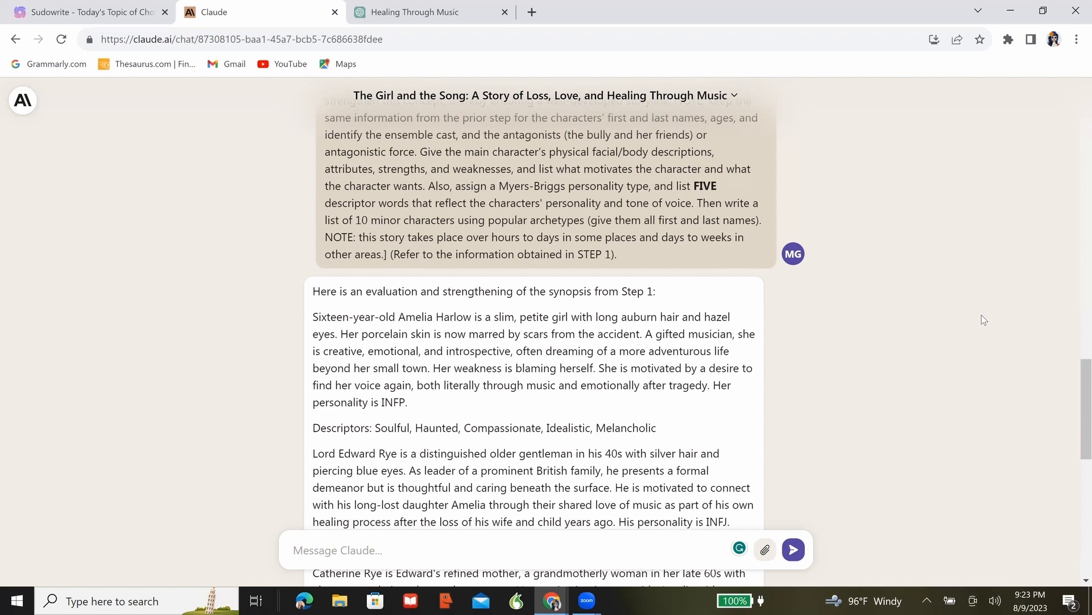
Step: Read through Claude's strengthened character profiles, including appearance, motivation, flaws, personality types and the descriptor words for each character
scroll(983, 319, down, 1)
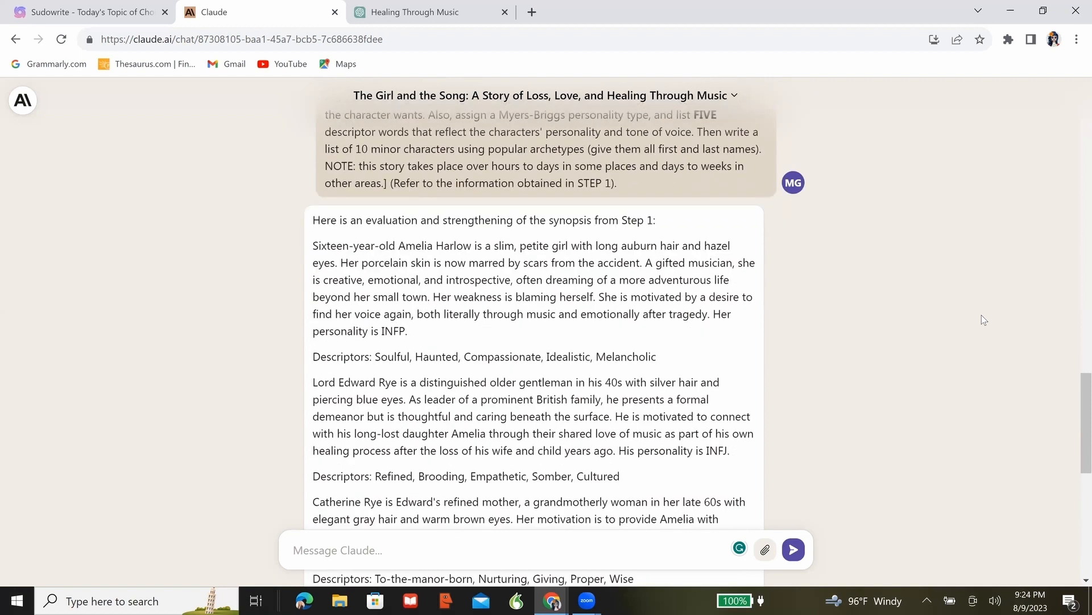
scroll(981, 315, down, 1)
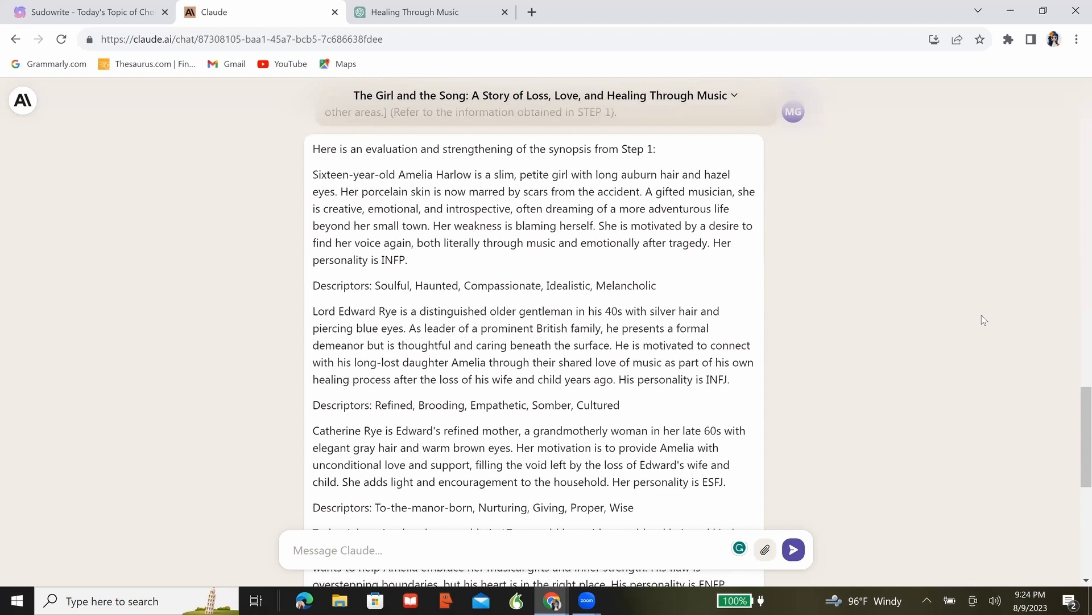
scroll(982, 315, down, 1)
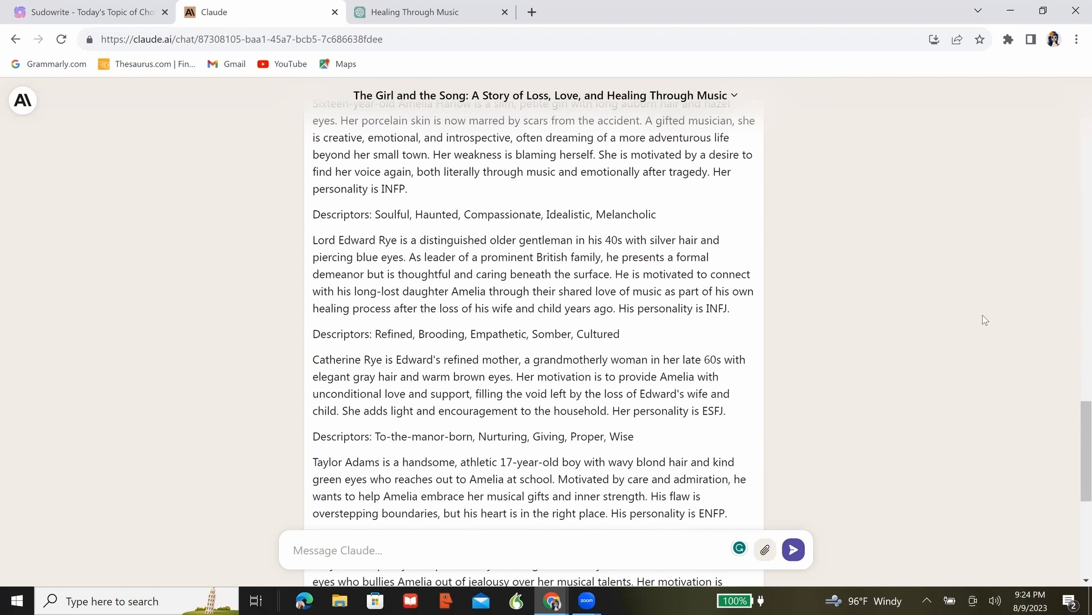
drag(312, 239, 392, 241)
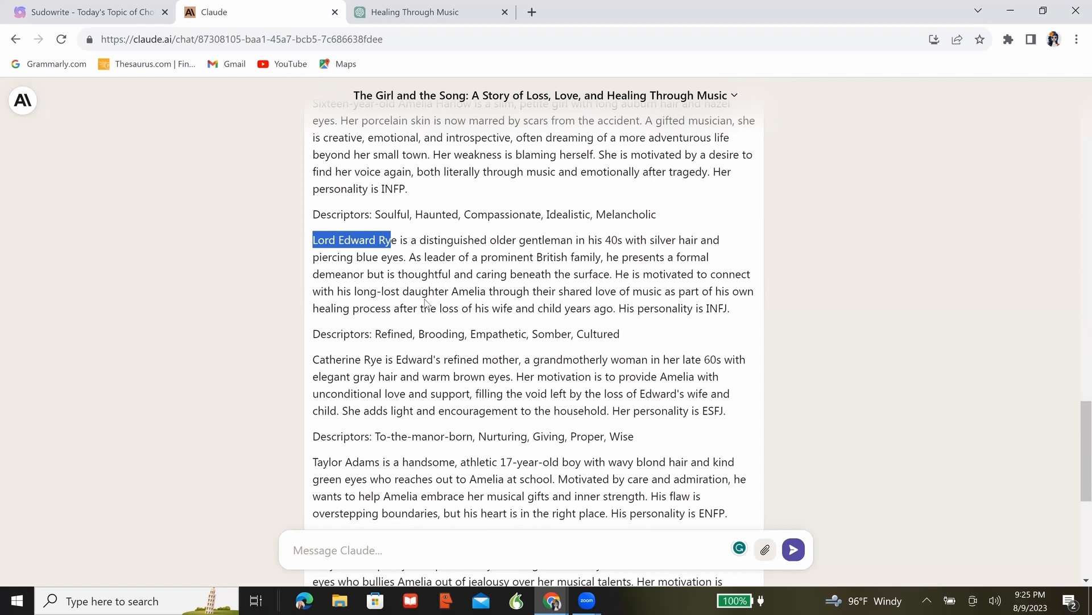
scroll(425, 303, down, 1)
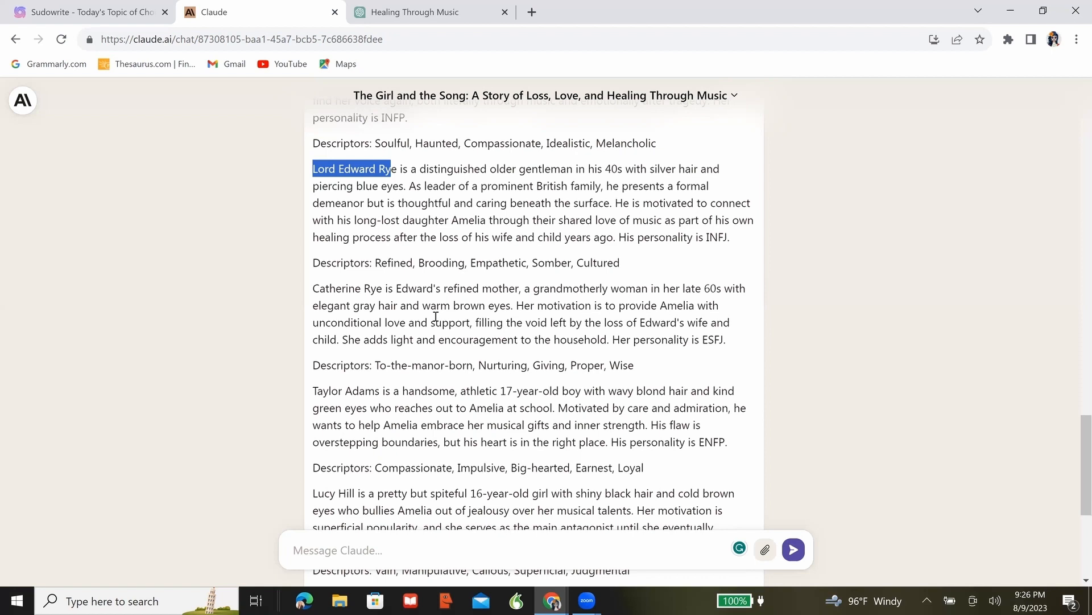
scroll(435, 317, down, 1)
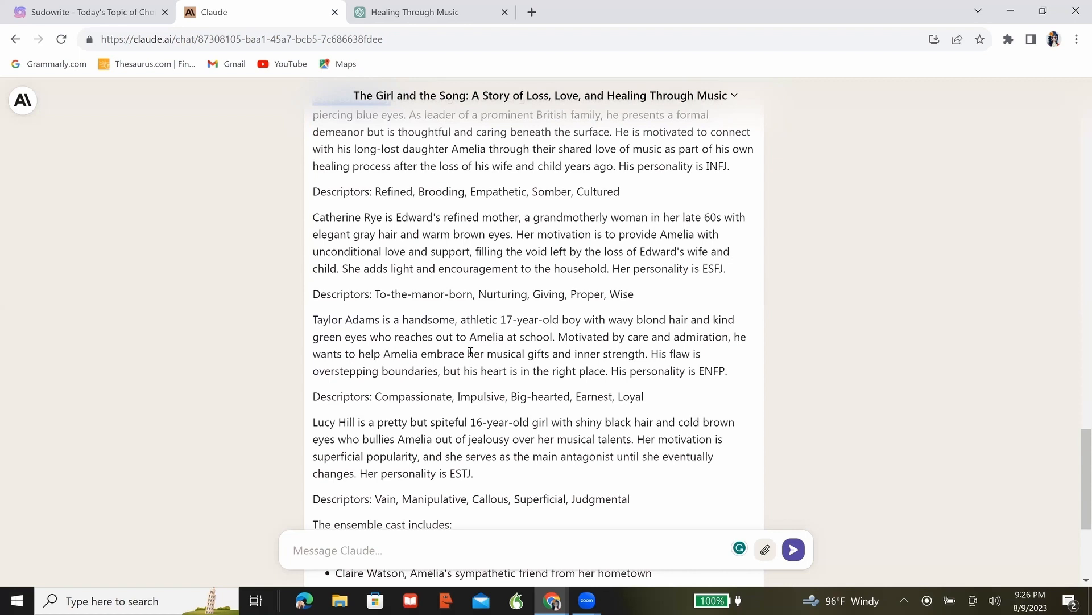
scroll(471, 352, up, 2)
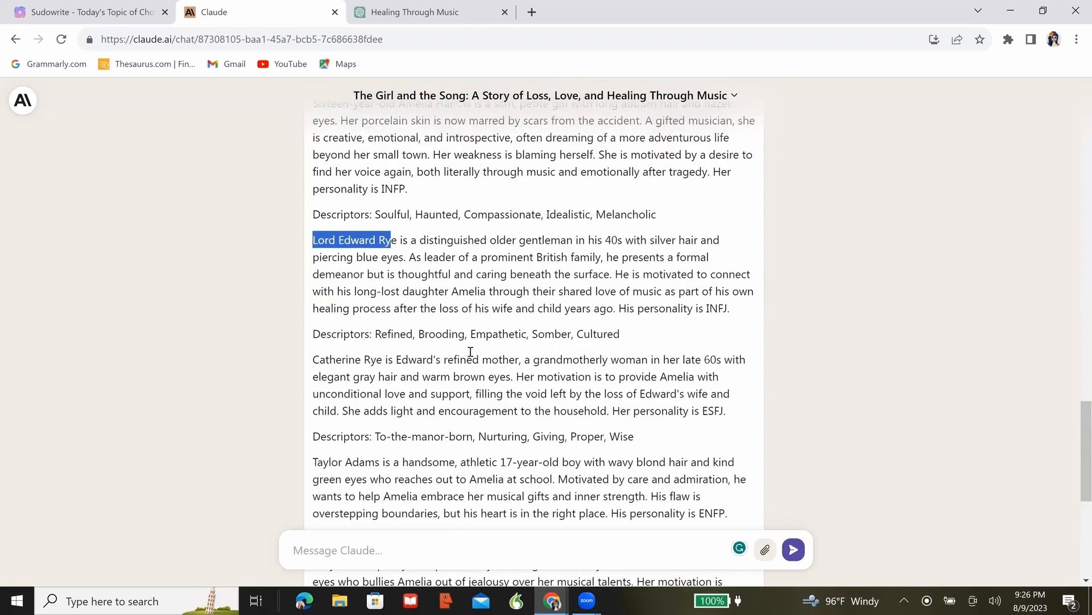
scroll(471, 352, down, 1)
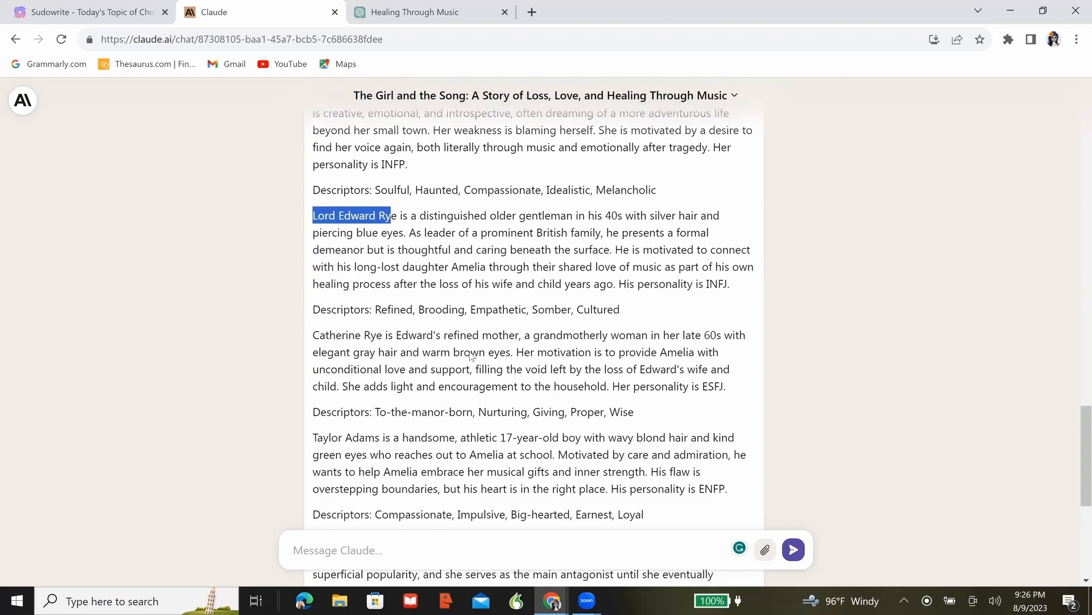
scroll(470, 356, down, 1)
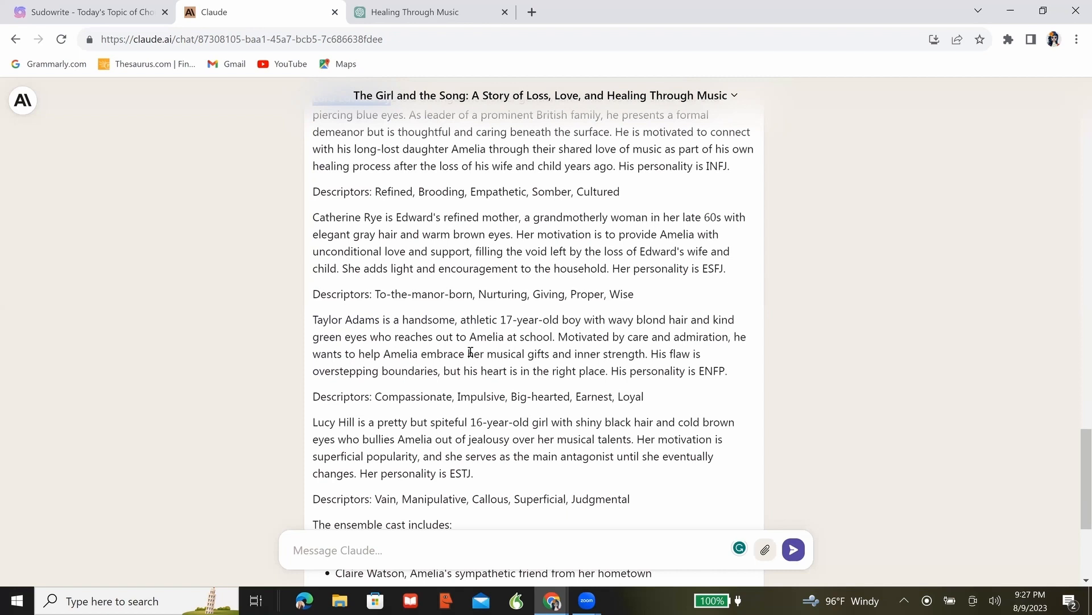
scroll(470, 353, down, 1)
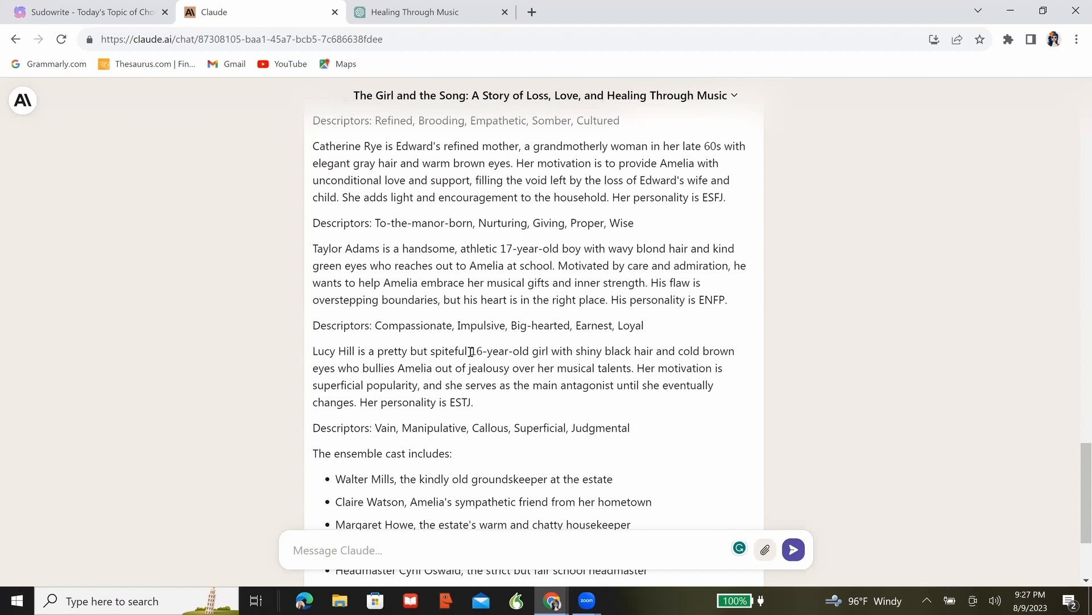
Step: Draft the follow-up message "Why is Lucy a bully, what made her this way, give me her back story?"
click(382, 550)
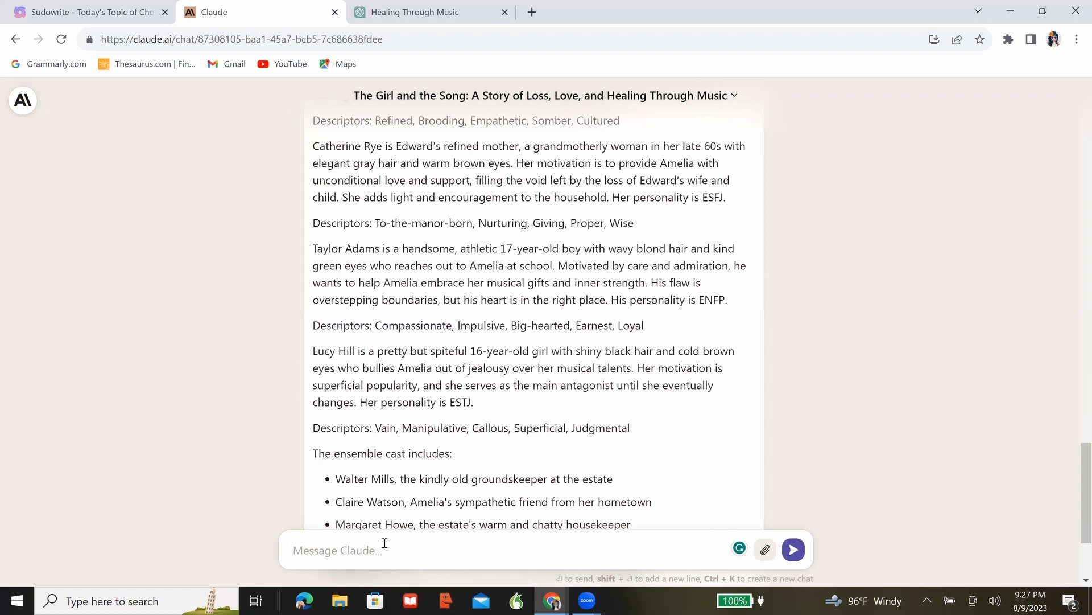
text(Why is Lucy)
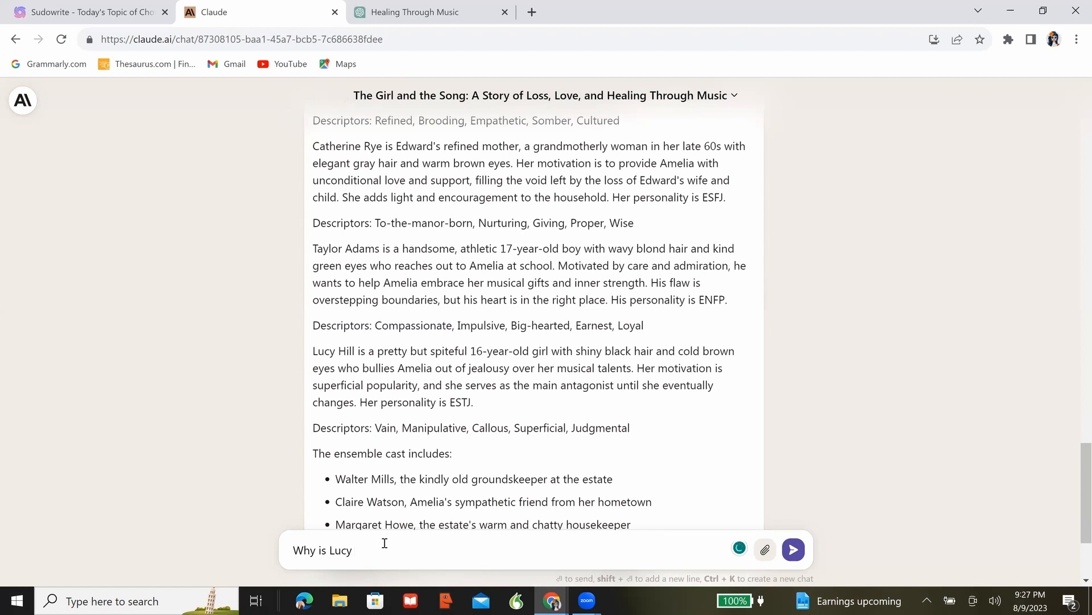
text(a bully, what made her this way, give me her back story.)
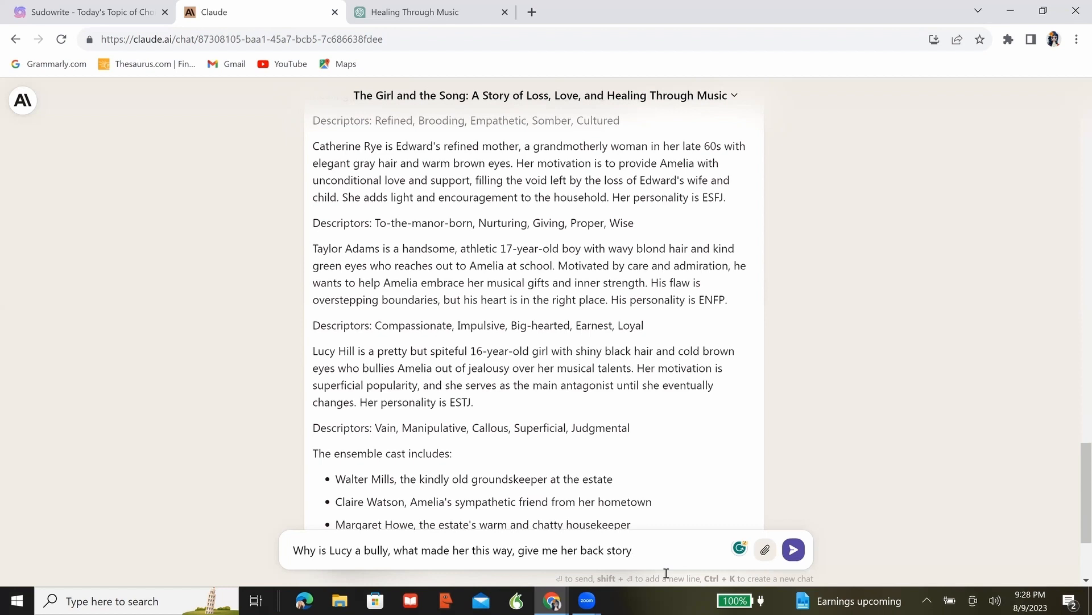
text(?)
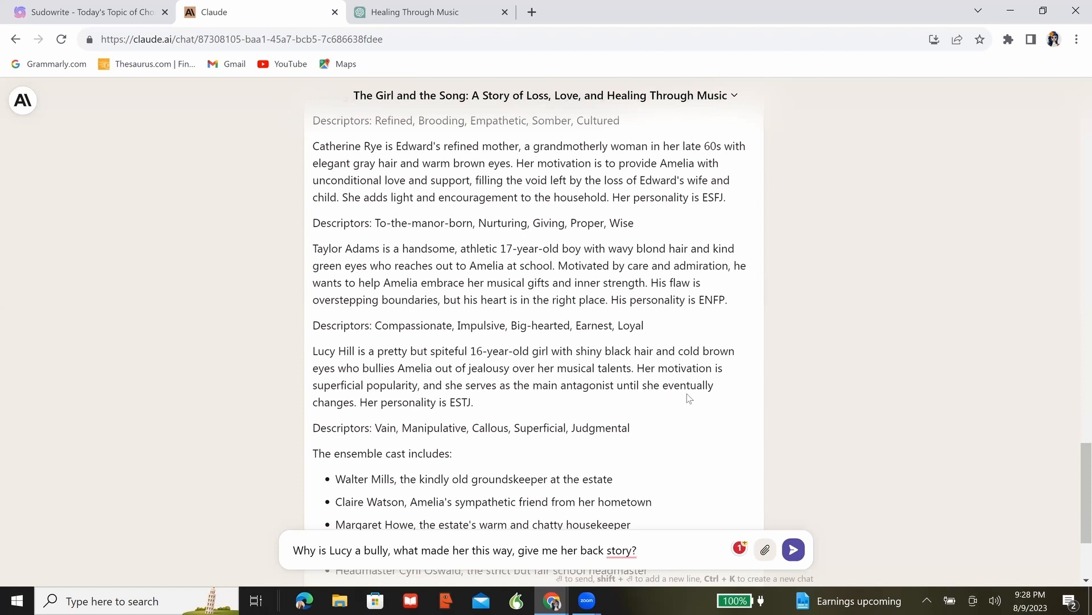
Step: Add the question "Does she have a crush on Taylor?" to the draft message, correcting the misspelled "crush"
scroll(689, 397, down, 1)
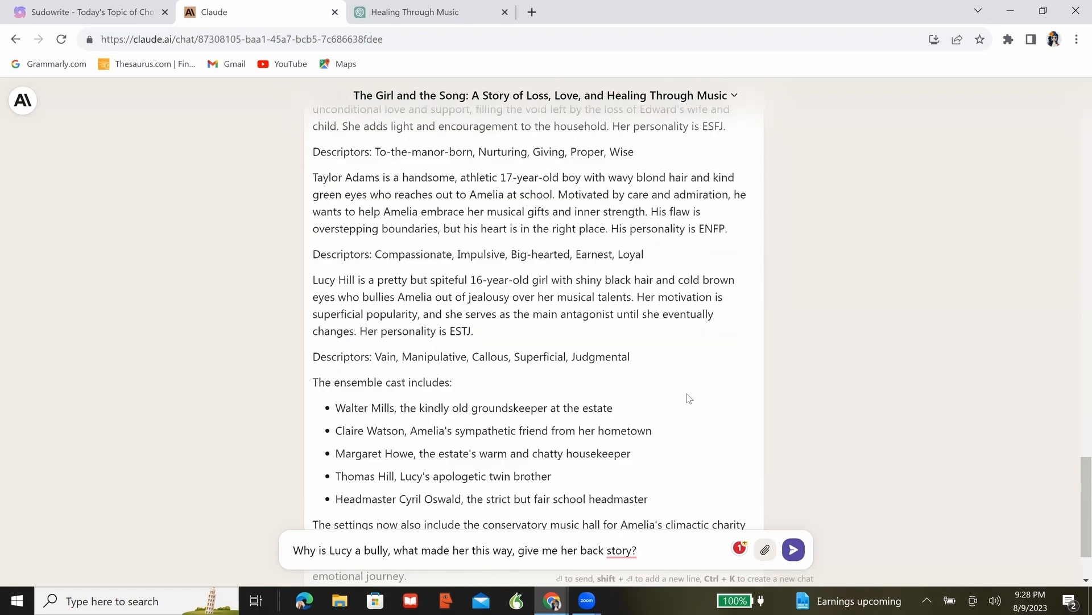
double_click(627, 547)
text(Does she have a cursh on )
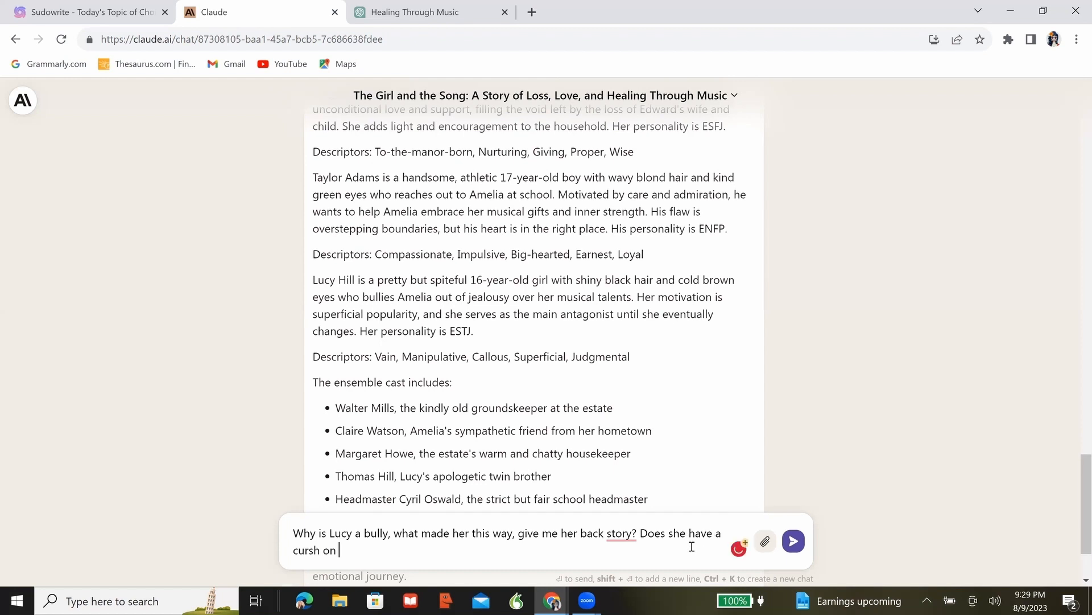
text(Taylor?)
mouse_move(304, 550)
click(335, 453)
Step: Extend the draft with "Give me a back story on Walter. How long has he worked for her father?"
scroll(619, 457, down, 1)
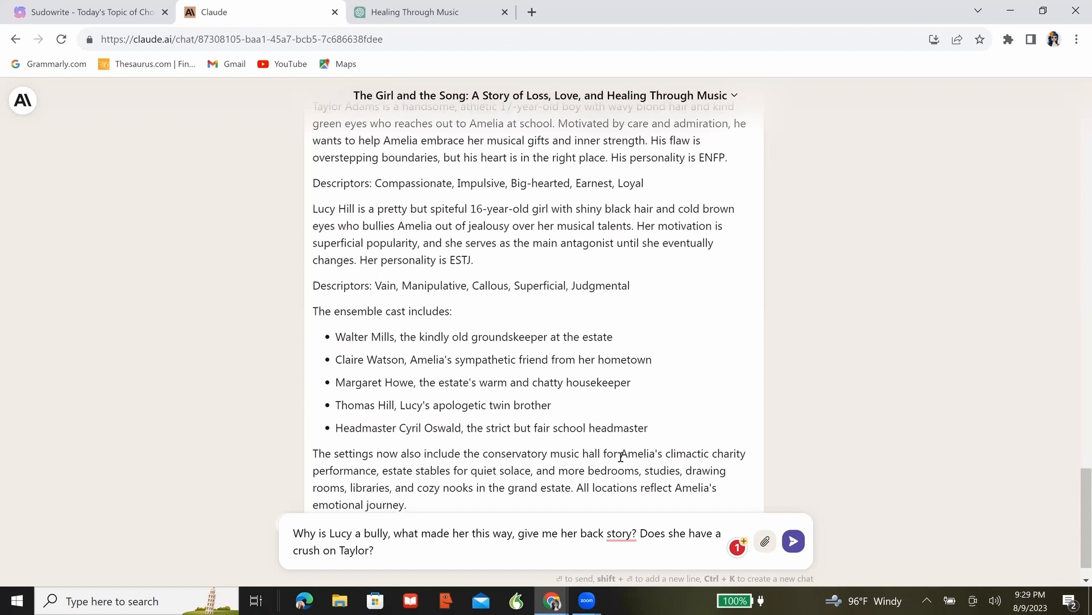
click(515, 551)
text(Give me a back story on Walter. )
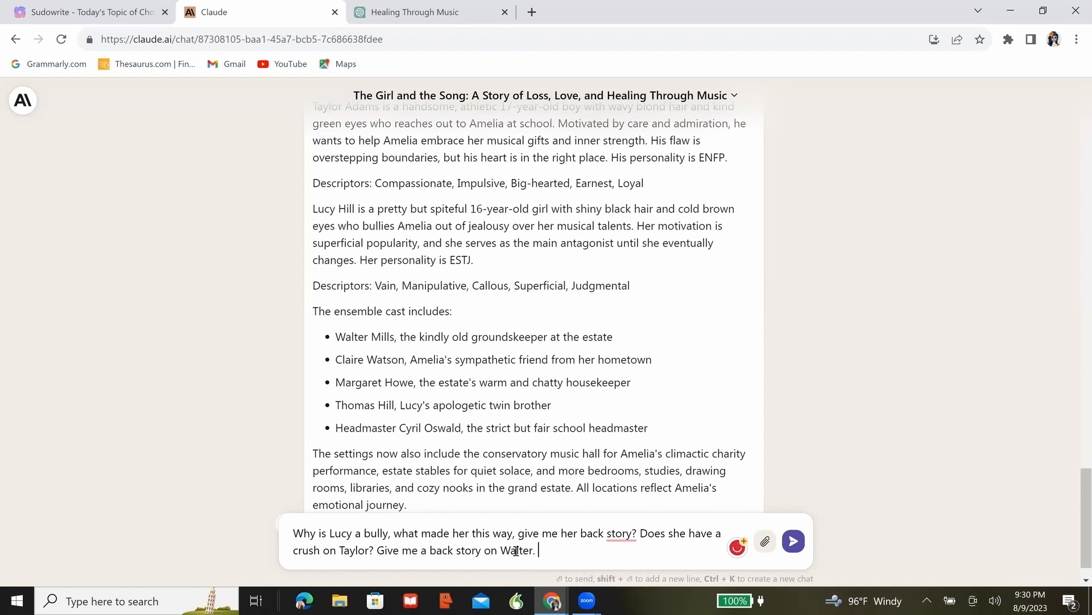
text(How long has he worked for her father?)
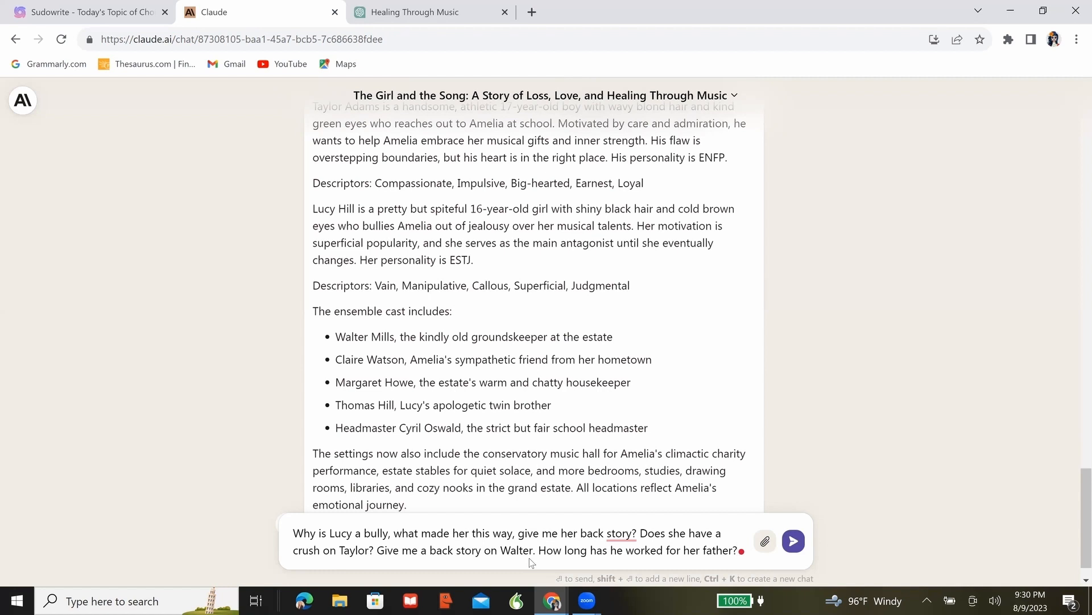
Step: Split the opening of the draft into separate sentences reading "Why is Lucy a bull? What made her this way"
click(389, 535)
key(BackSpace)
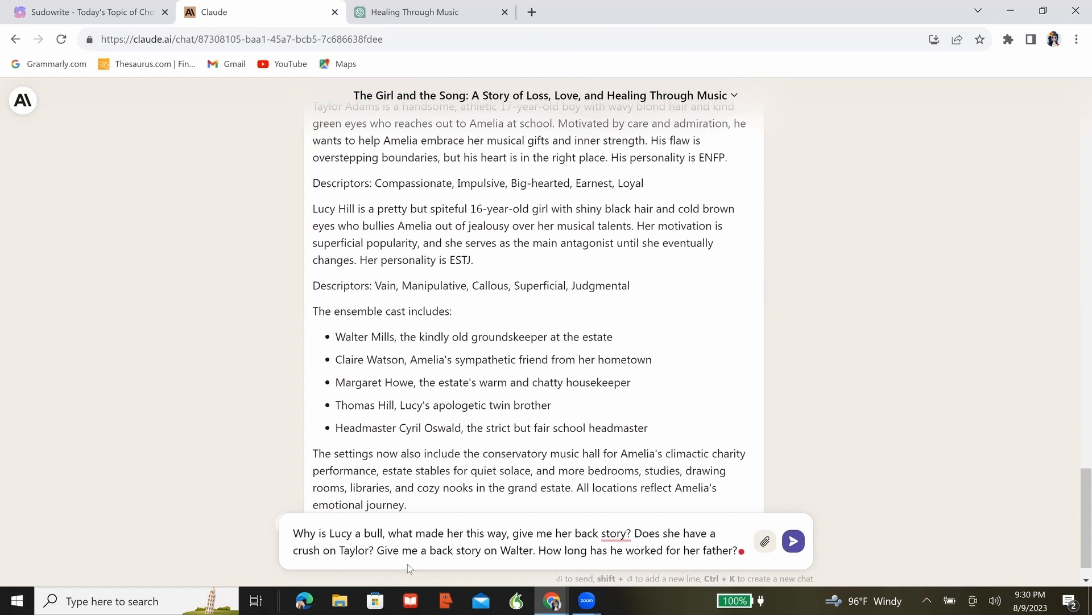
text(>)
key(BackSpace)
text(?)
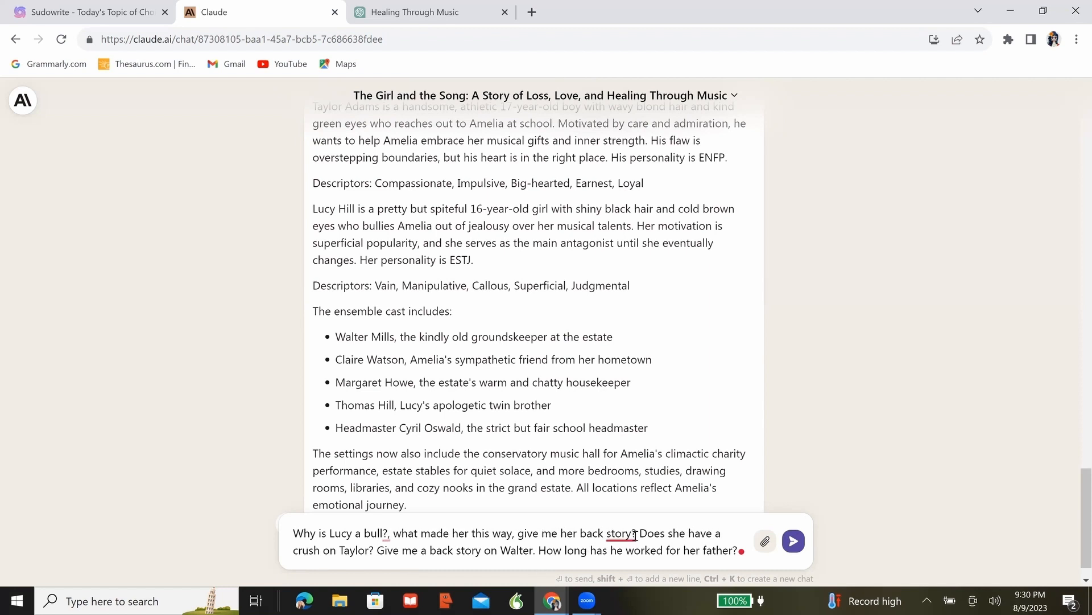
click(399, 531)
key(BackSpace)
key(BackSpace)
key(BackSpace)
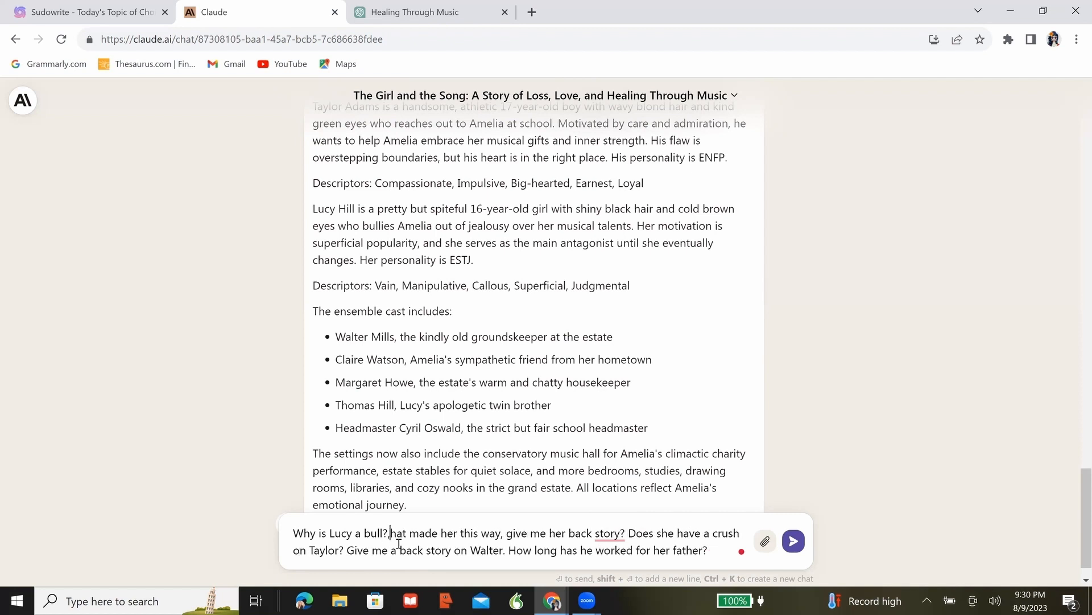
text(W)
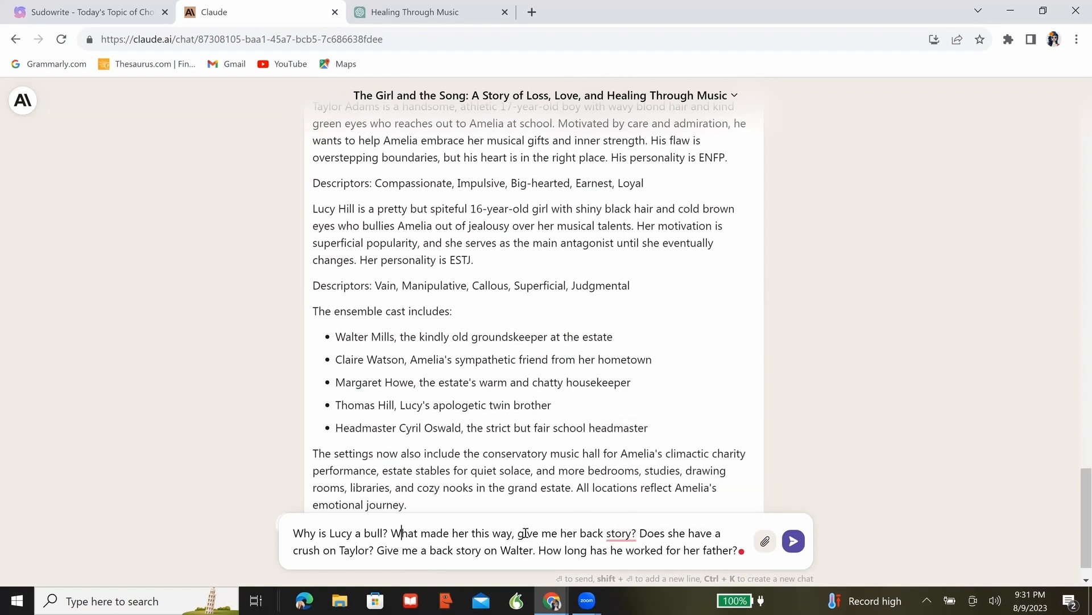
Step: Split the rest of the draft's opening into sentences reading "this way? Give me her back story."
key(BackSpace)
key(BackSpace)
key(BackSpace)
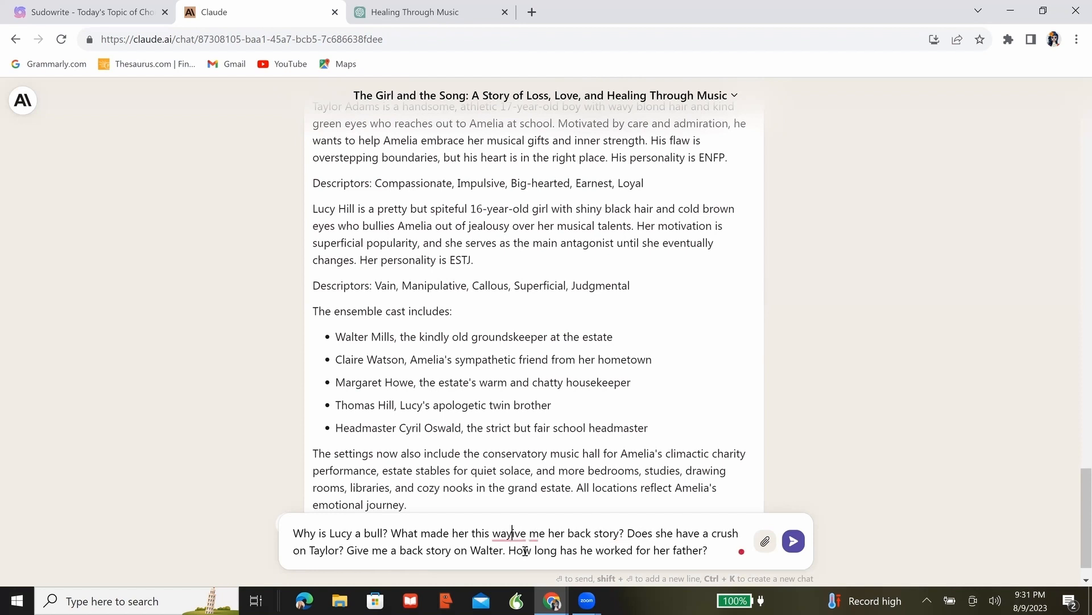
text(? G)
click(639, 534)
key(BackSpace)
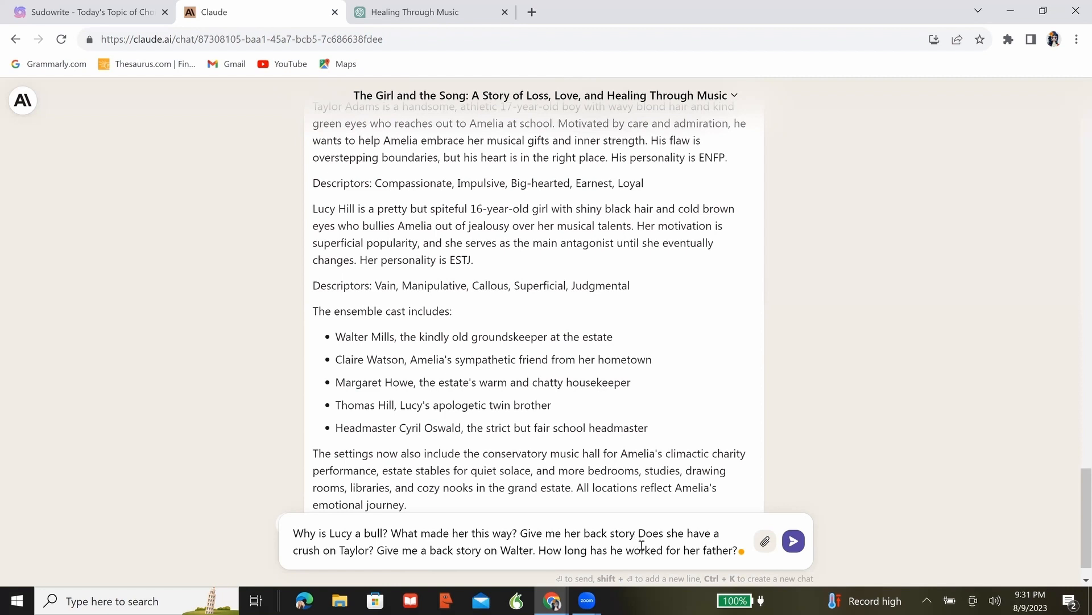
text(.)
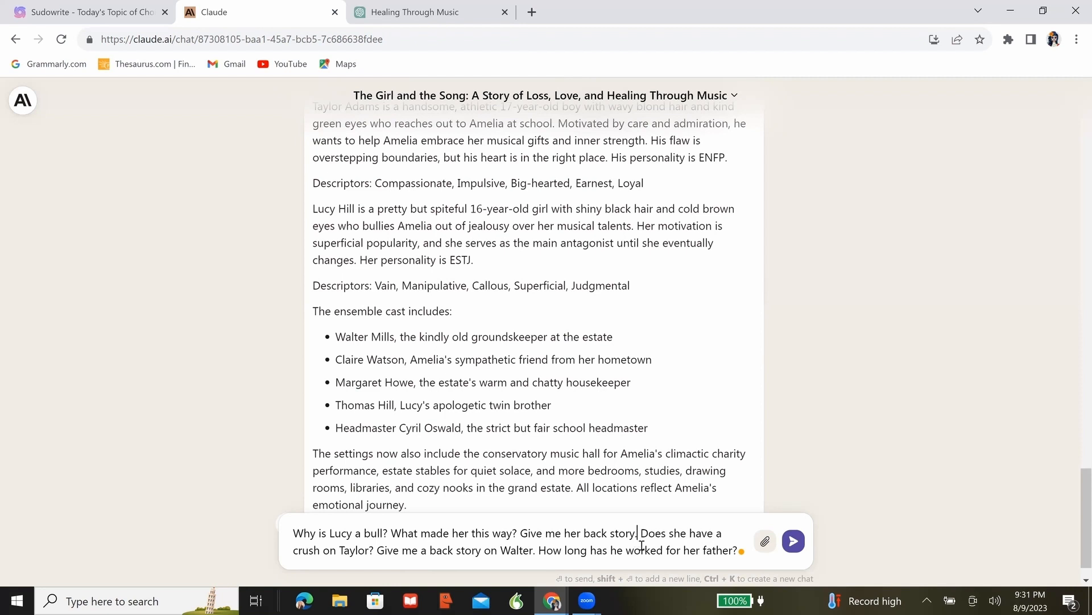
Step: Insert "(mentor)" after Walter's name in the draft message and send it to get the back stories
click(530, 548)
key(Right)
text((mentor))
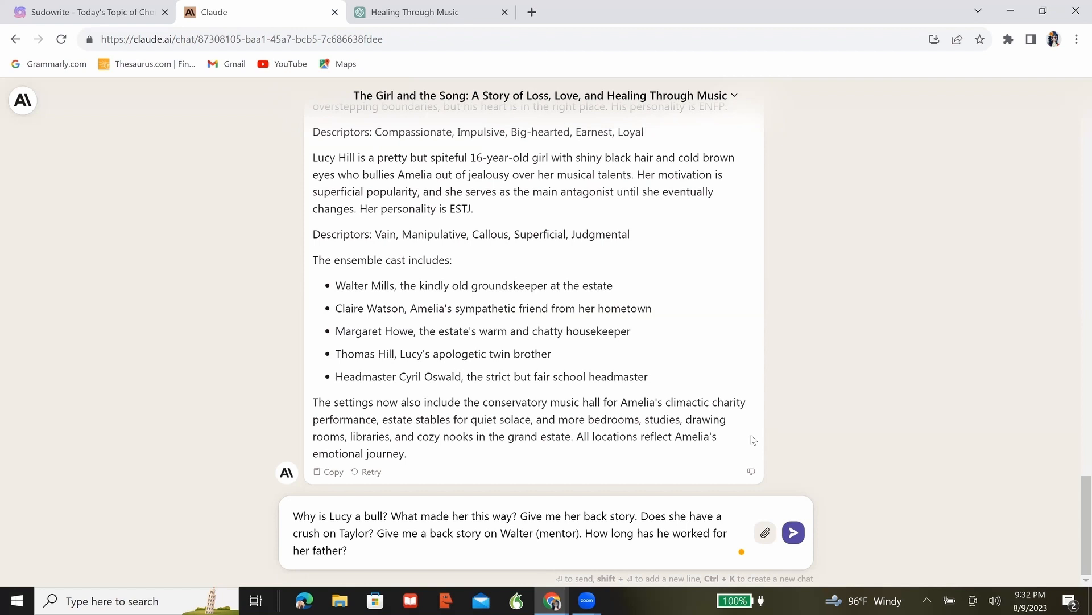
click(794, 532)
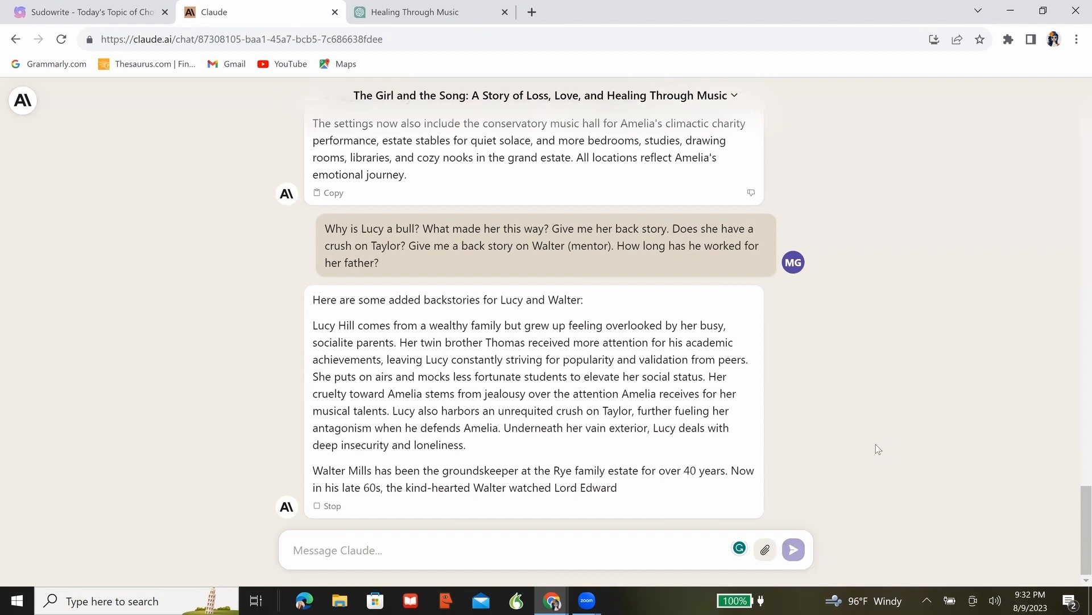
scroll(893, 416, up, 2)
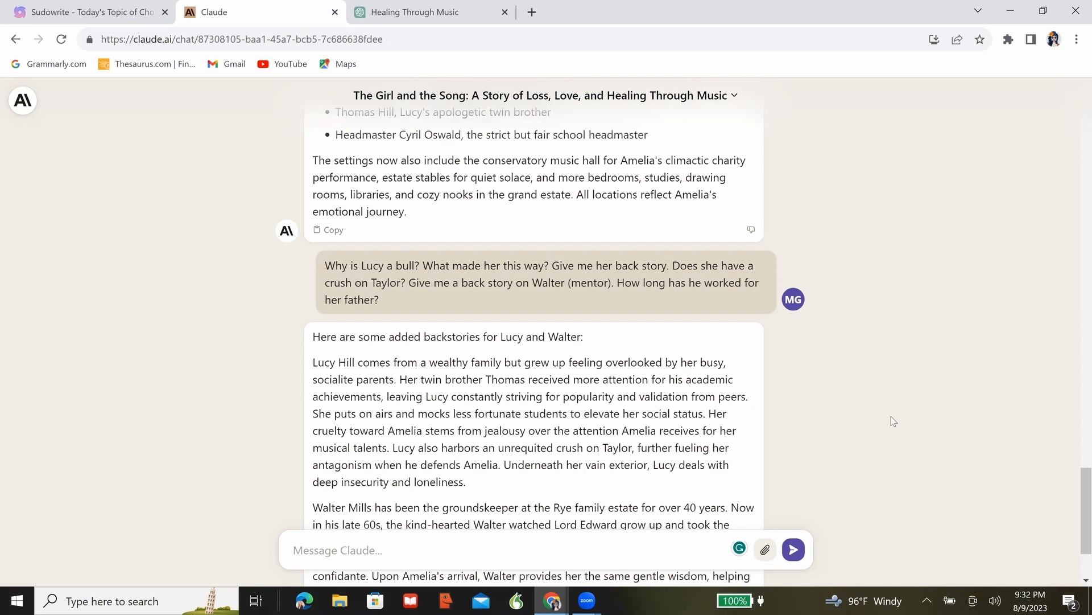
scroll(891, 416, down, 1)
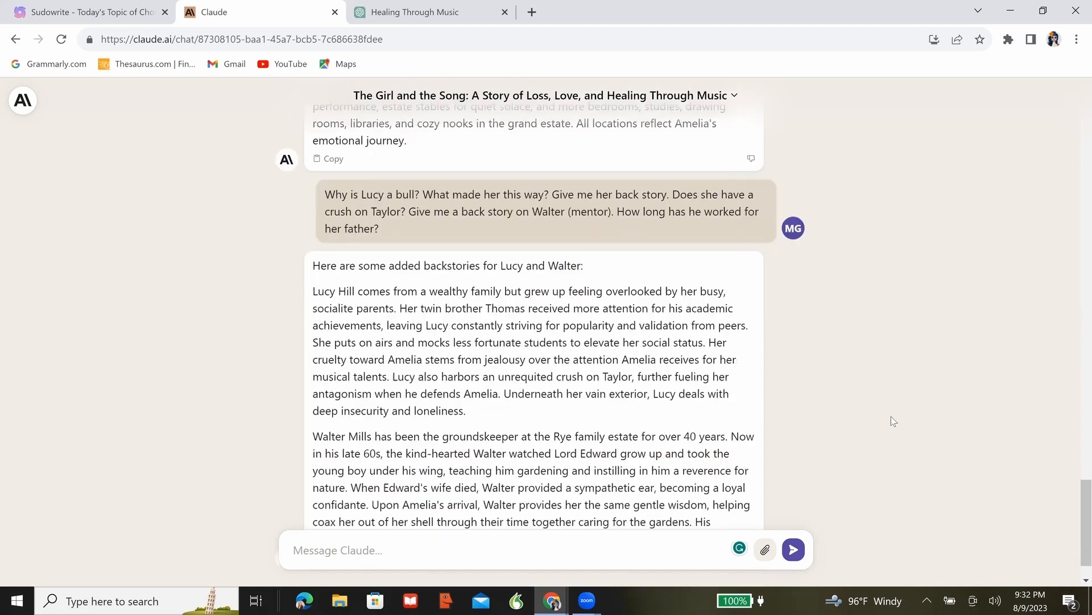
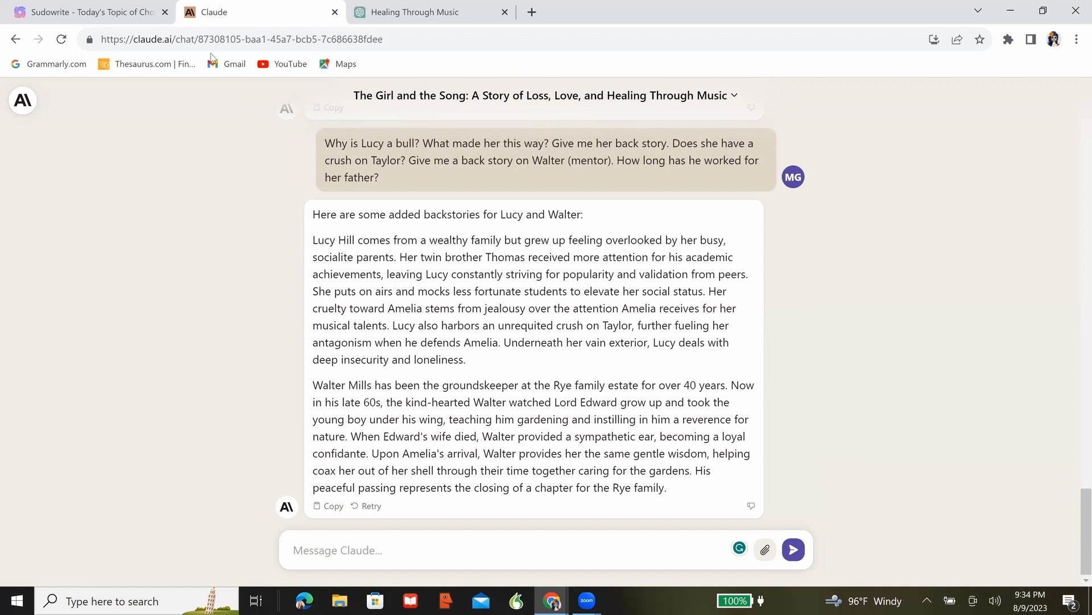
Step: Switch to the Sudowrite prompts document and renumber the STEP 4 heading above the major character list prompt as "STEP 3:"
click(80, 17)
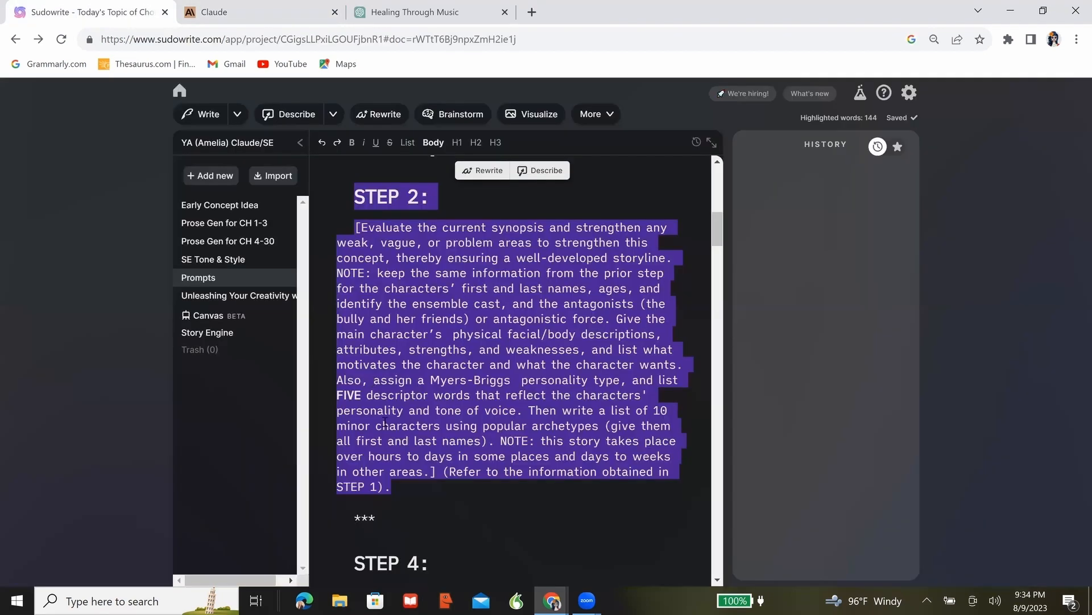
scroll(418, 491, down, 1)
click(419, 491)
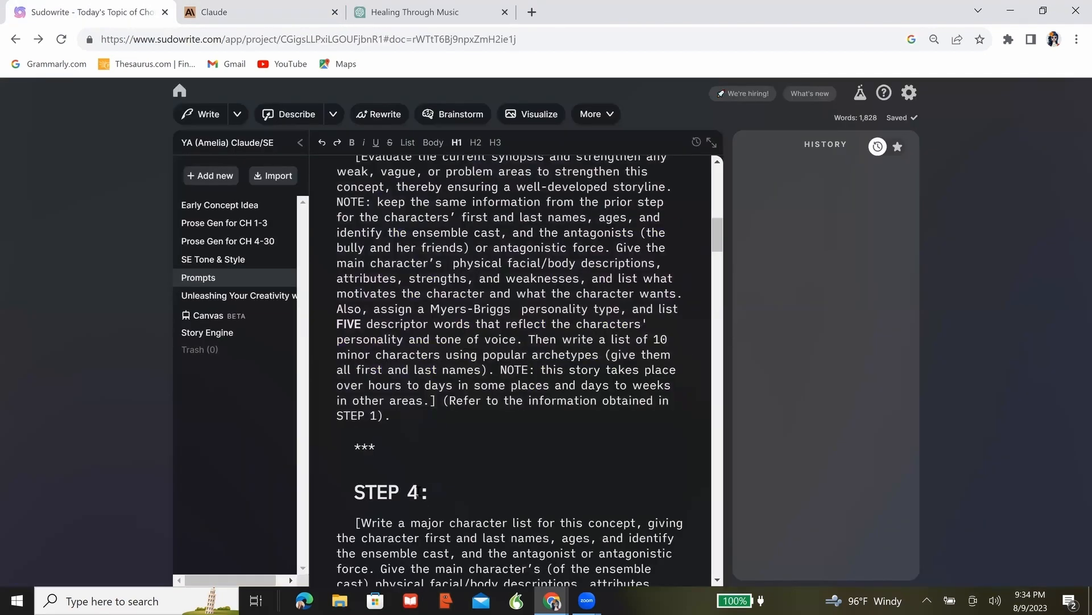
key(BackSpace)
text(3)
scroll(441, 474, down, 3)
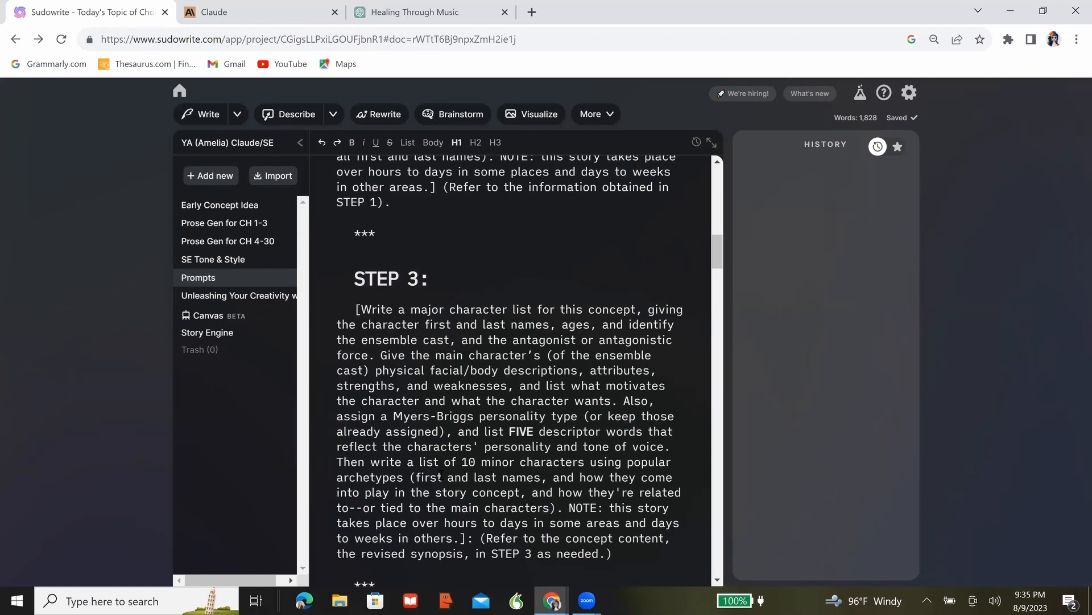
Step: Change the revised synopsis reference at the end of the major character list prompt to STEP 2
scroll(442, 474, up, 5)
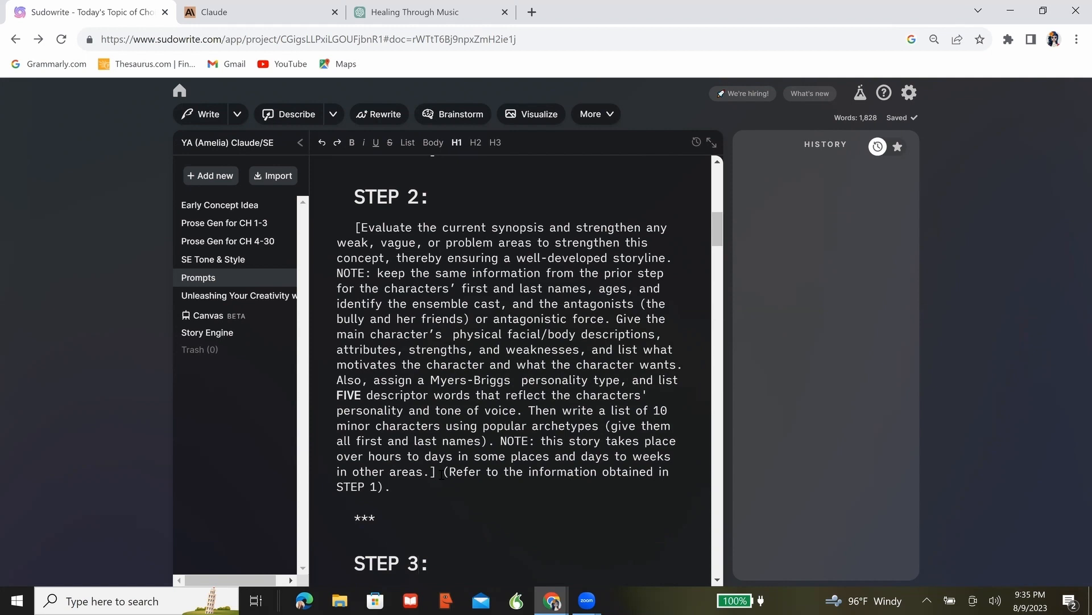
scroll(441, 474, down, 6)
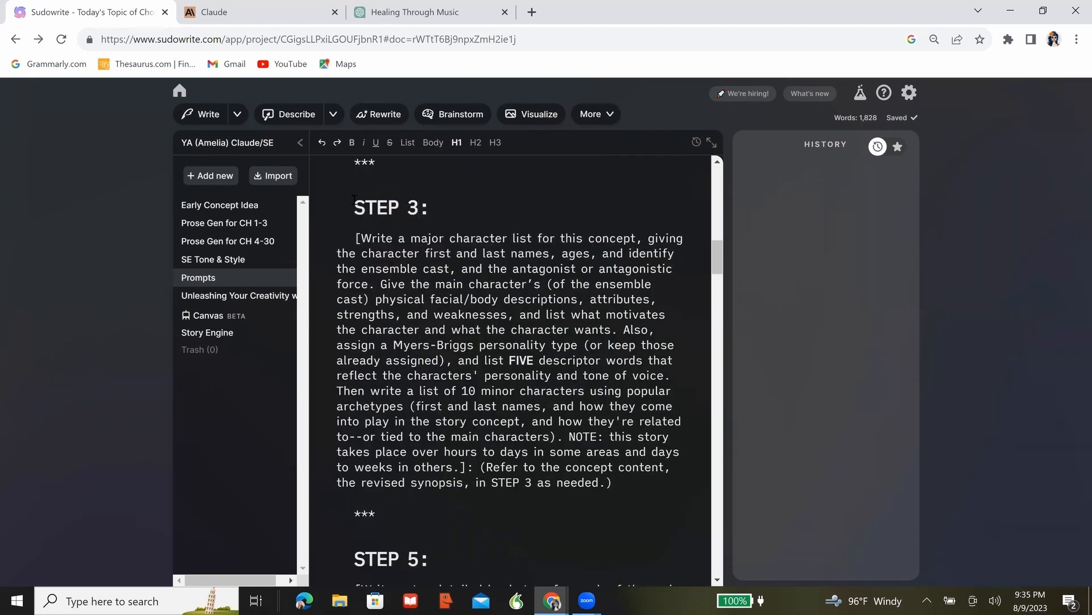
drag(353, 208, 670, 484)
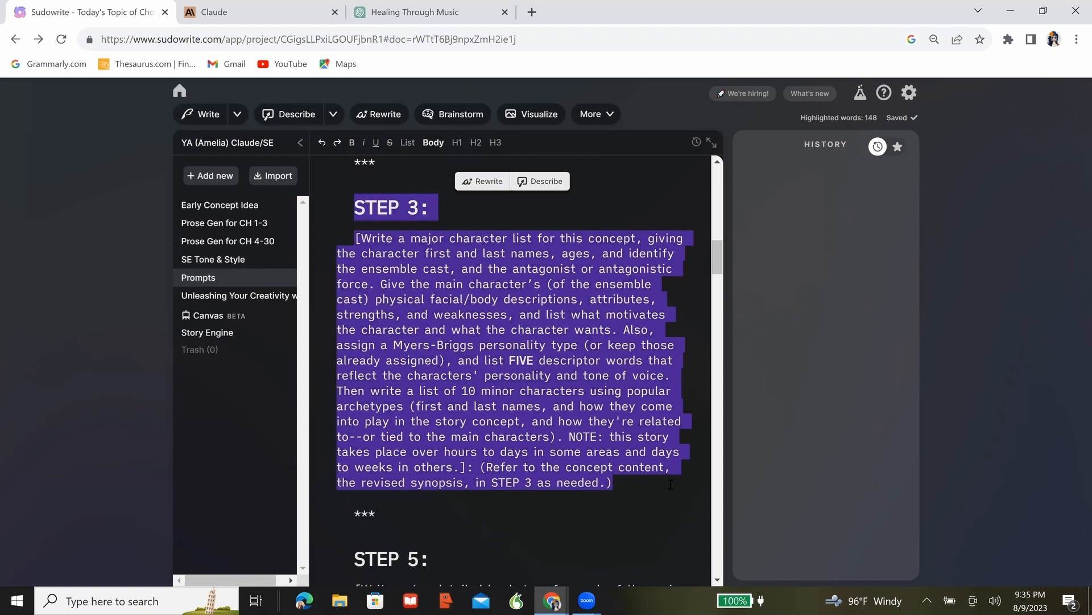
click(530, 481)
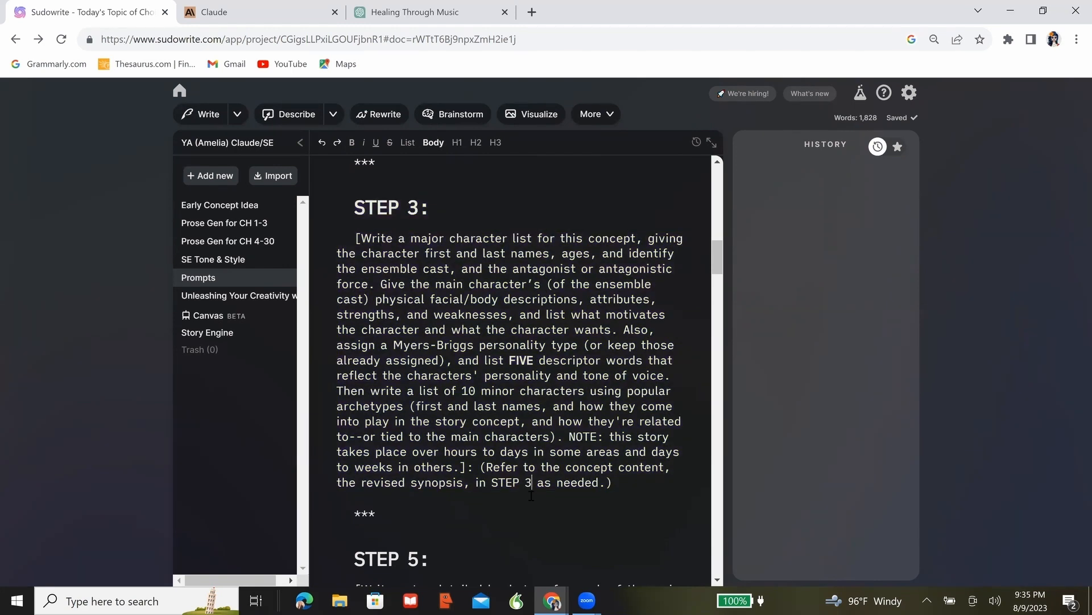
key(BackSpace)
text(2)
Step: Copy the whole STEP 3 prompt, including its heading, from Sudowrite and paste it into the Claude message box
drag(354, 202, 631, 482)
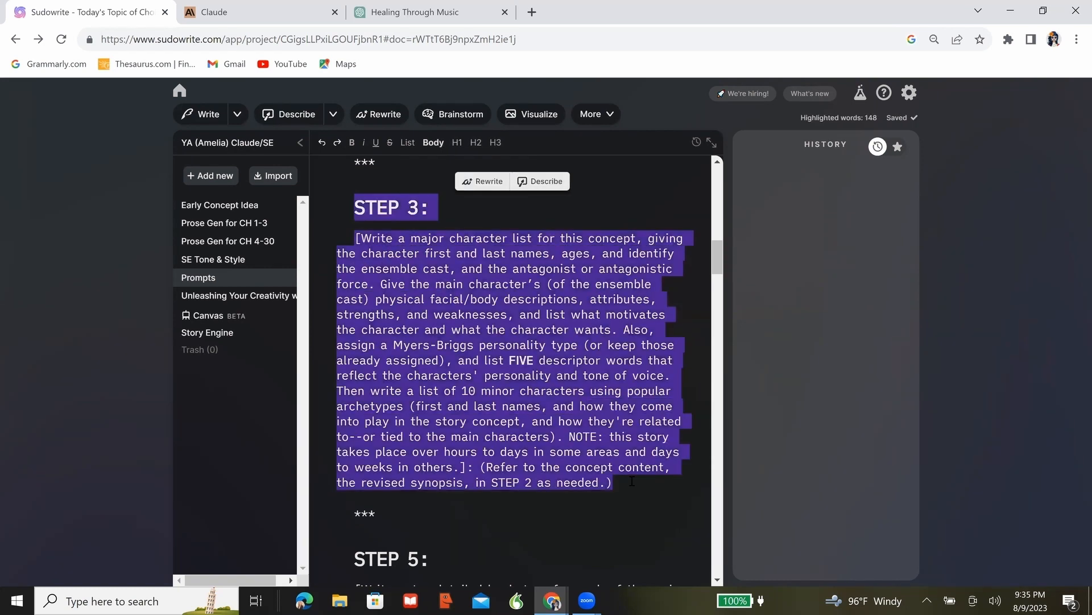
right_click(571, 399)
click(672, 212)
click(246, 10)
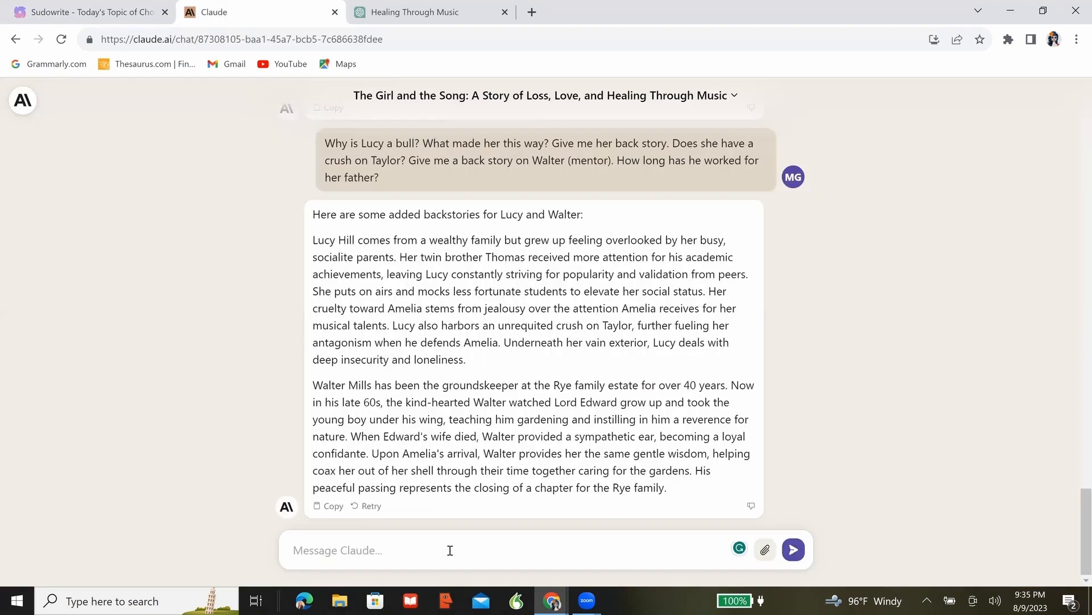
click(450, 550)
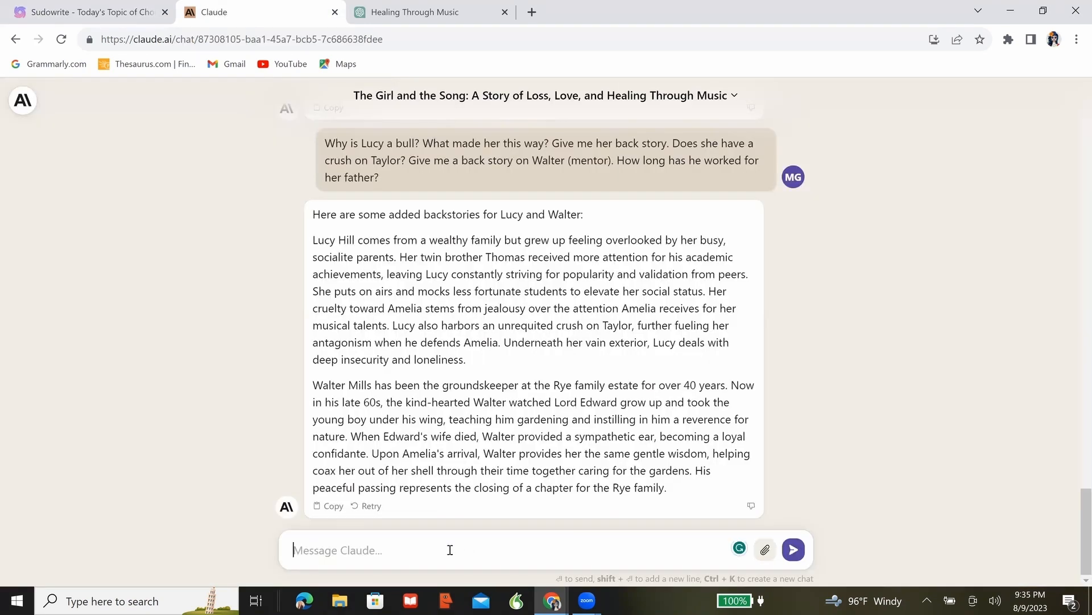
key(ctrl+v)
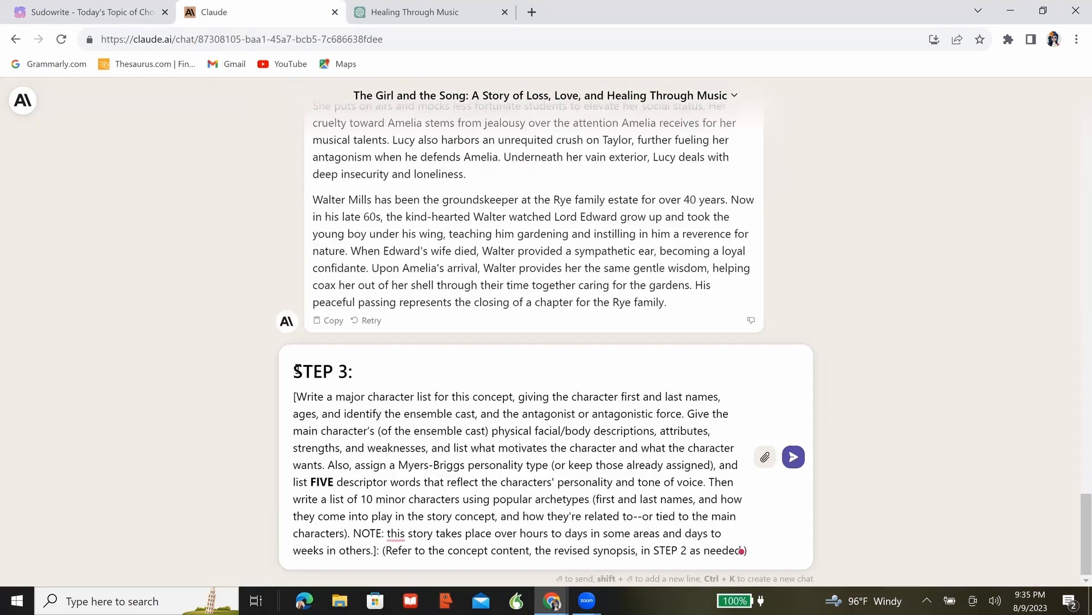
Step: Add "Process" before the STEP 3 heading in the pasted prompt and send the message
click(294, 370)
text(Process)
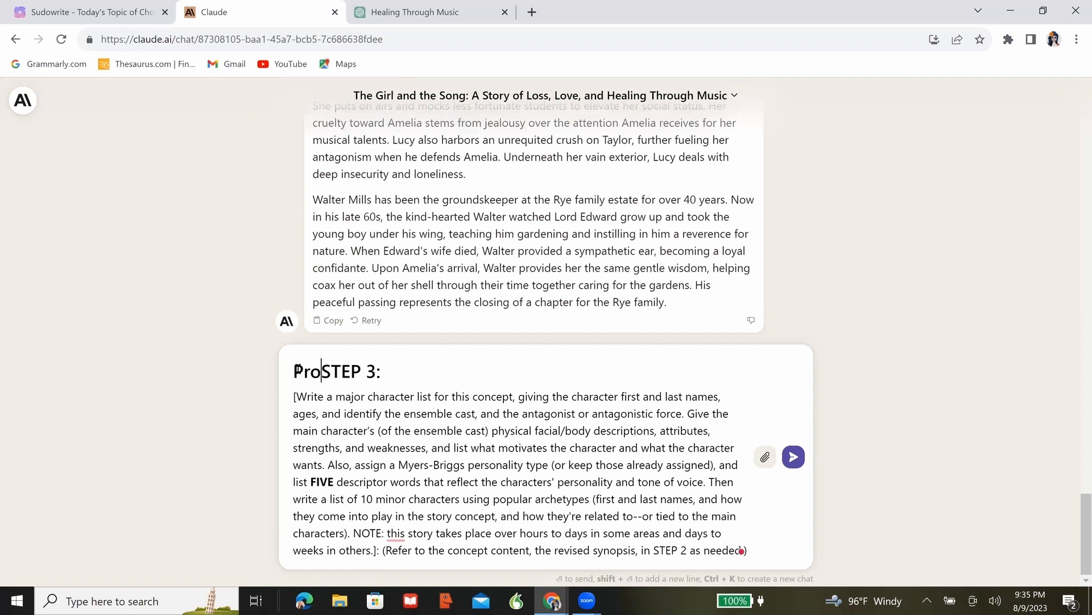
click(794, 456)
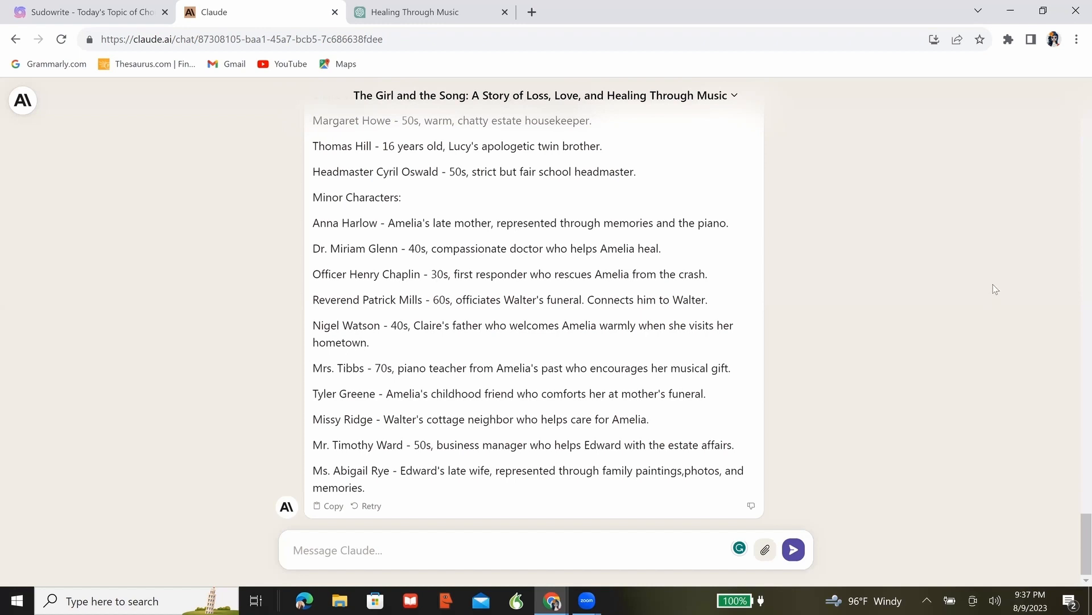
Step: Examine the main characters in the generated list, checking their Myers-Briggs types and five descriptor words
scroll(994, 268, up, 6)
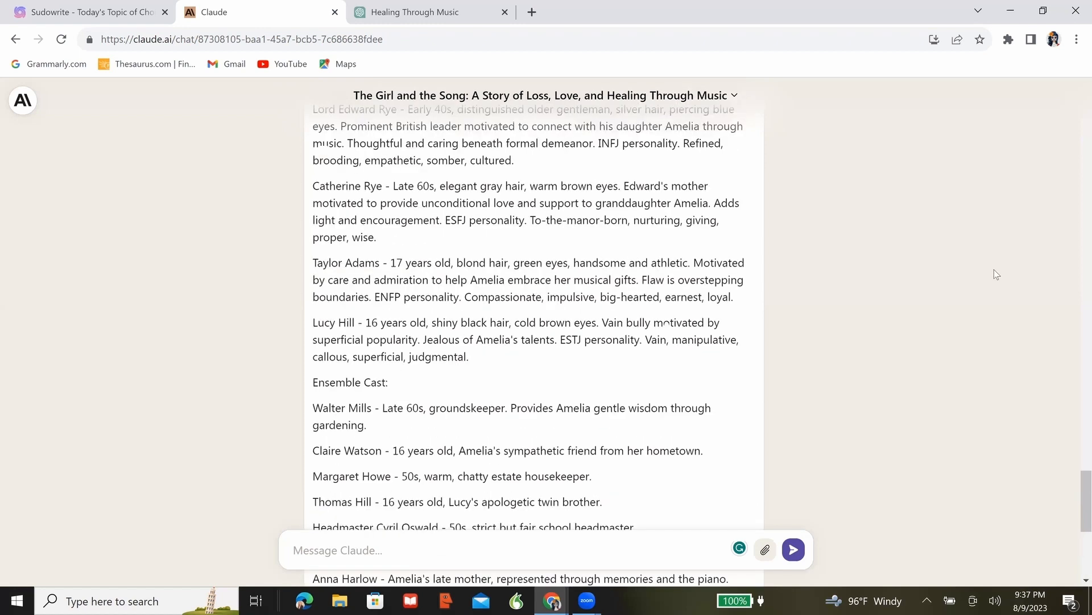
scroll(996, 273, up, 5)
drag(558, 350, 594, 350)
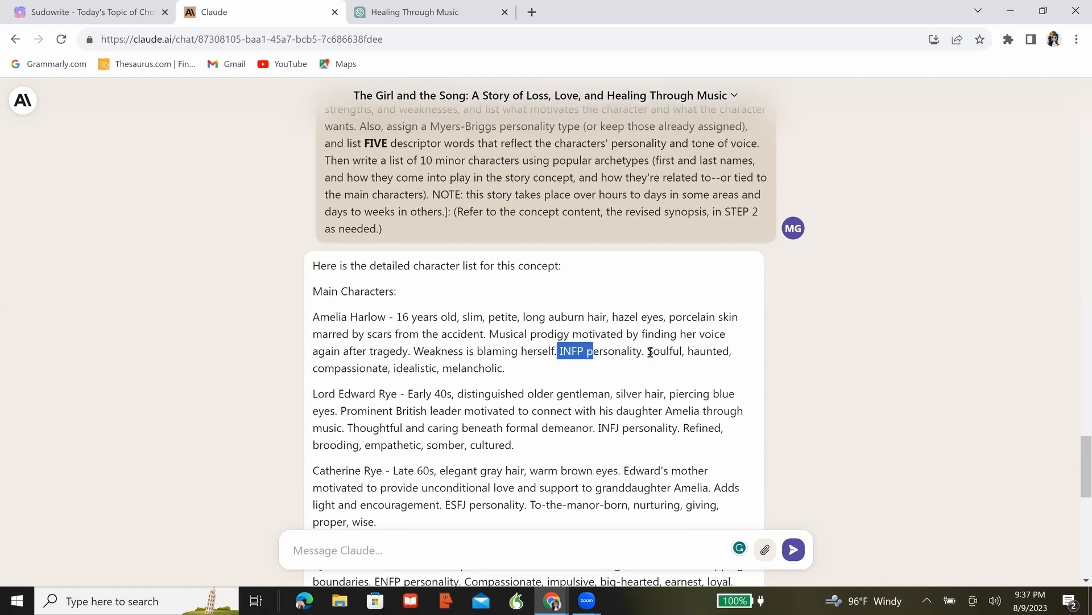
click(648, 347)
drag(657, 368, 658, 373)
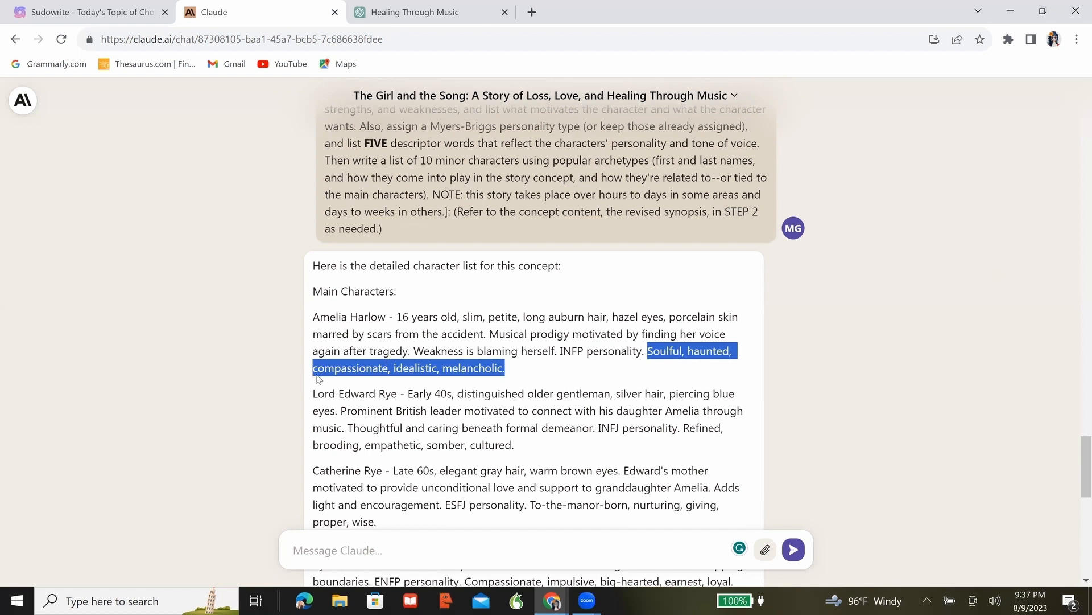
drag(422, 445, 520, 453)
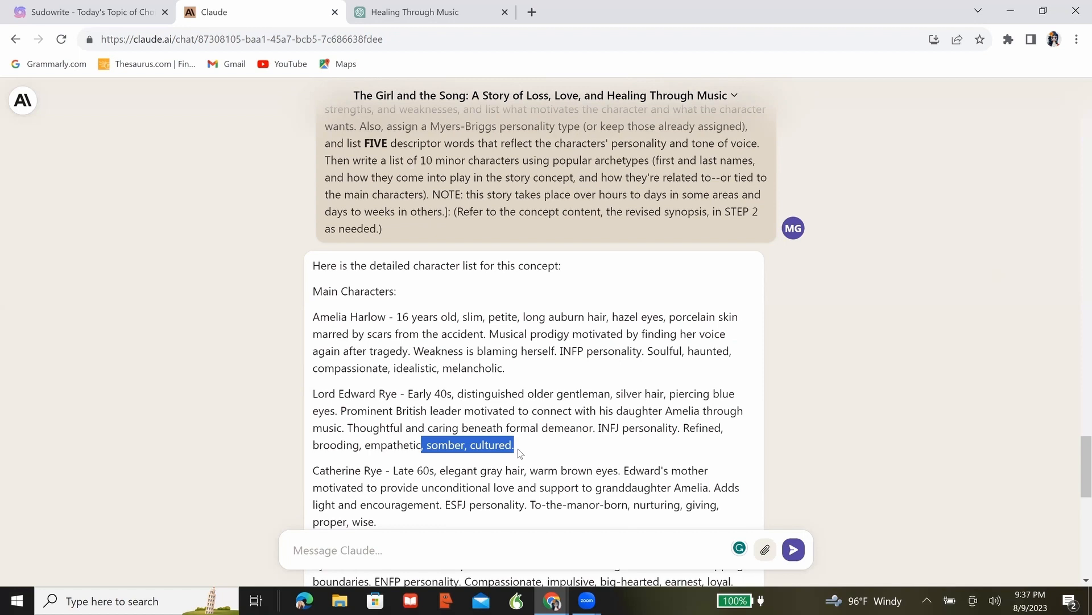
scroll(519, 453, down, 2)
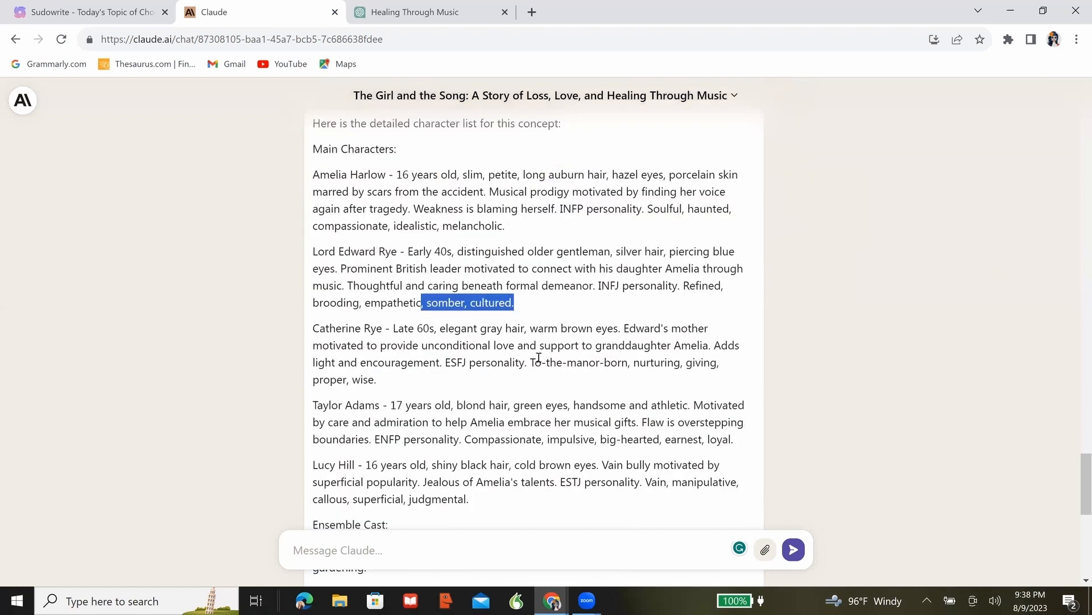
click(530, 359)
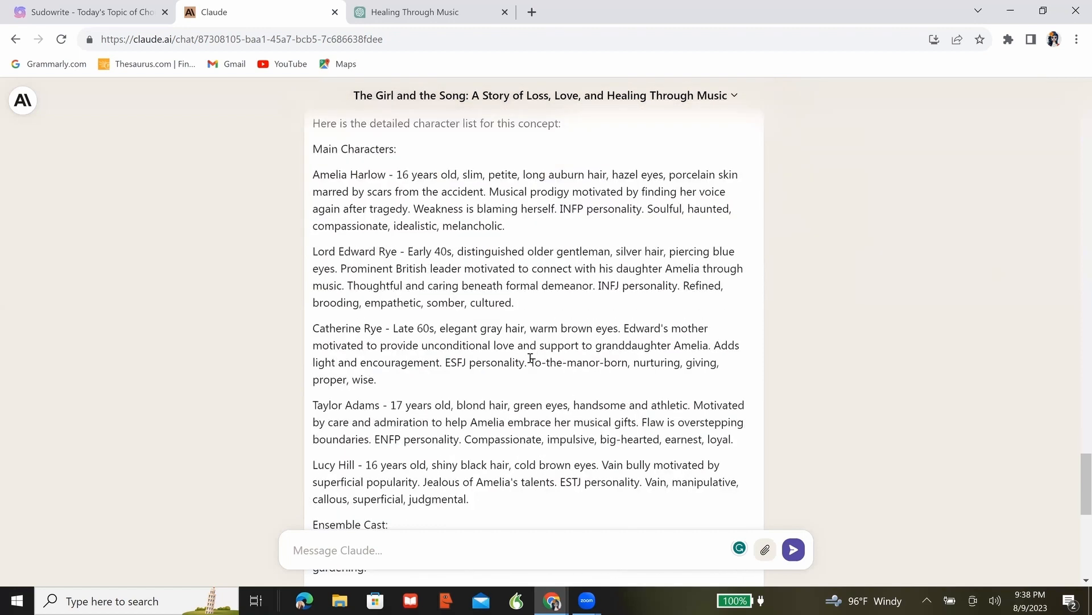
drag(534, 362, 545, 379)
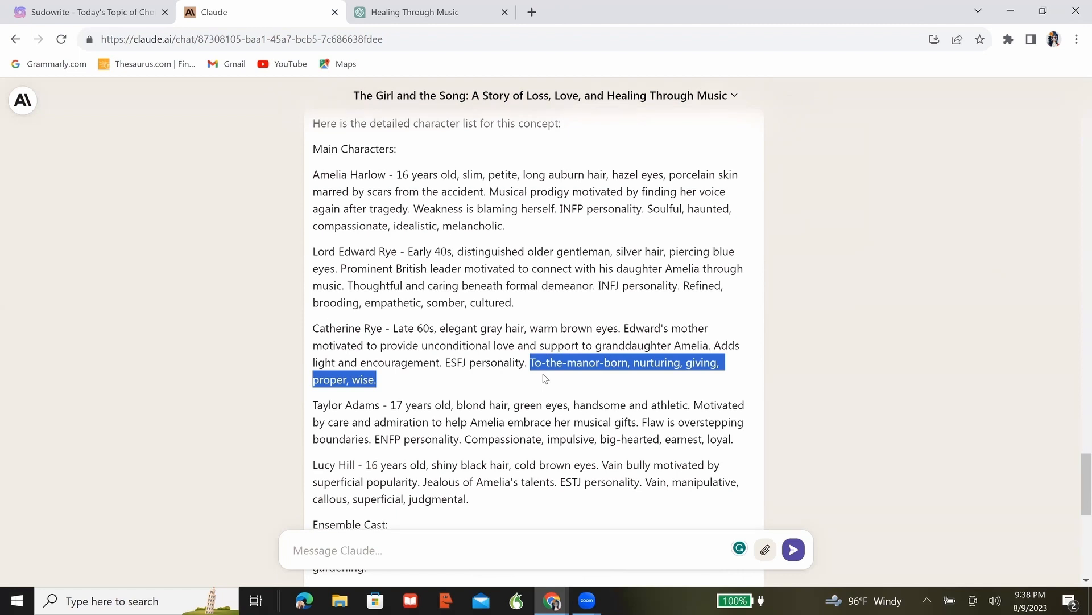
scroll(505, 371, down, 1)
double_click(463, 367)
drag(489, 367, 624, 390)
click(515, 441)
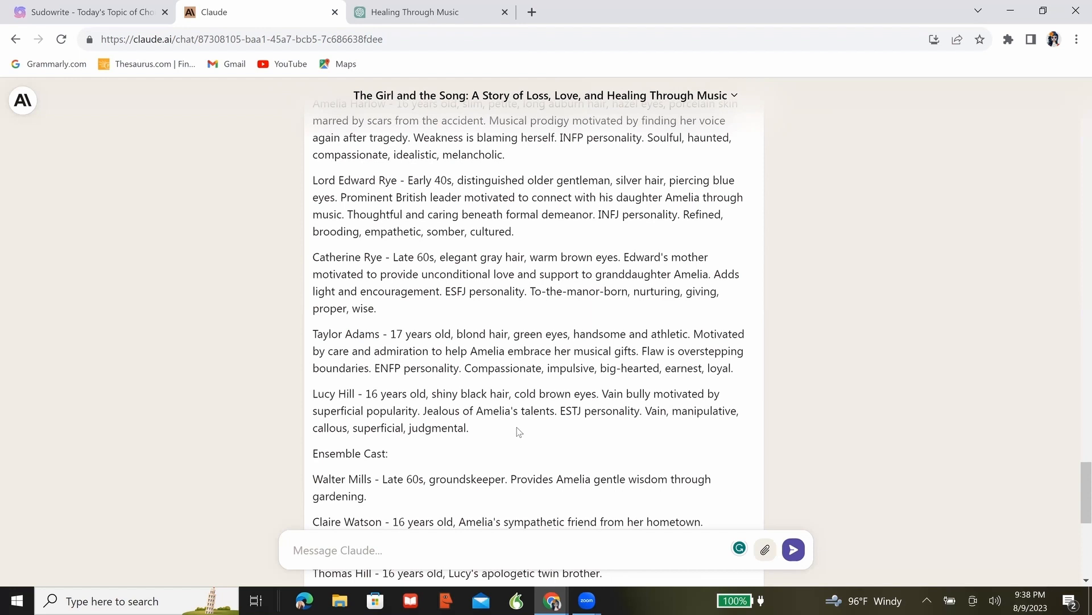
Step: Review the ensemble cast and the minor characters, including how Anna Harlow is tied to the story
scroll(519, 432, down, 3)
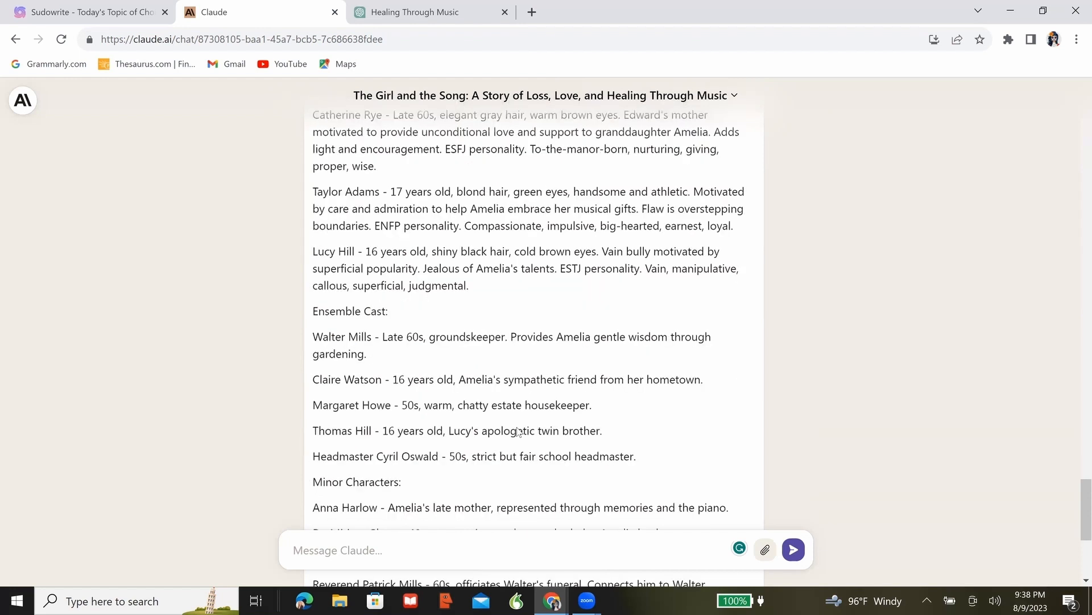
scroll(519, 431, down, 4)
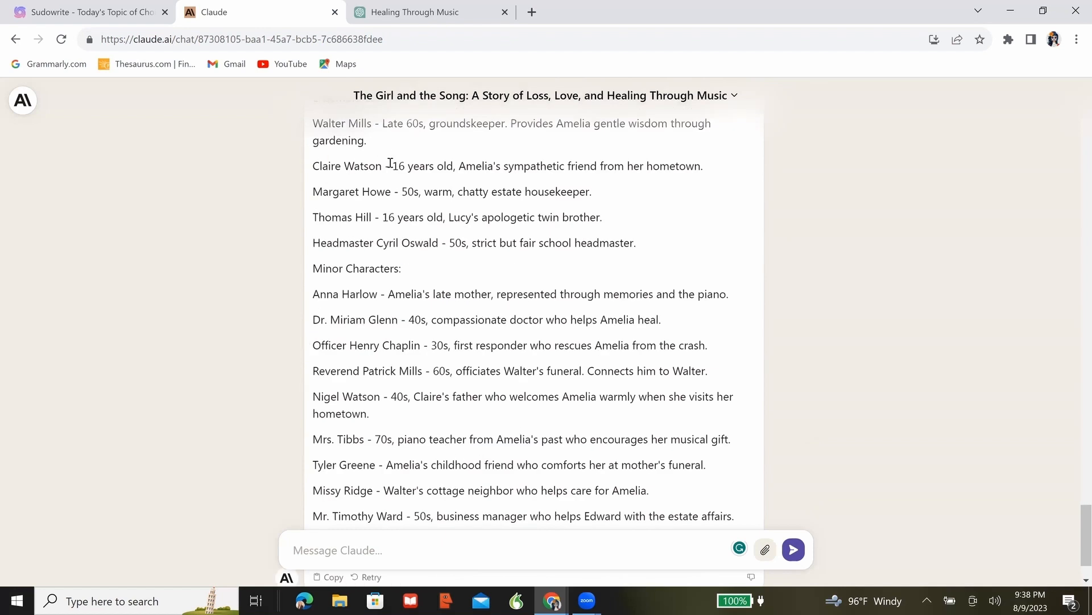
scroll(391, 164, up, 1)
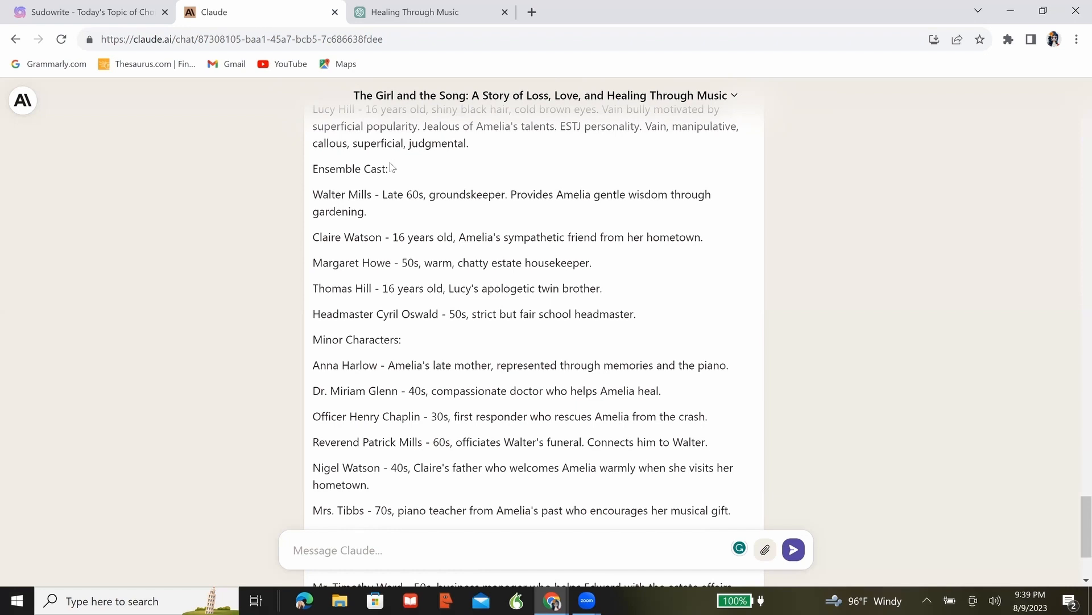
scroll(432, 161, down, 1)
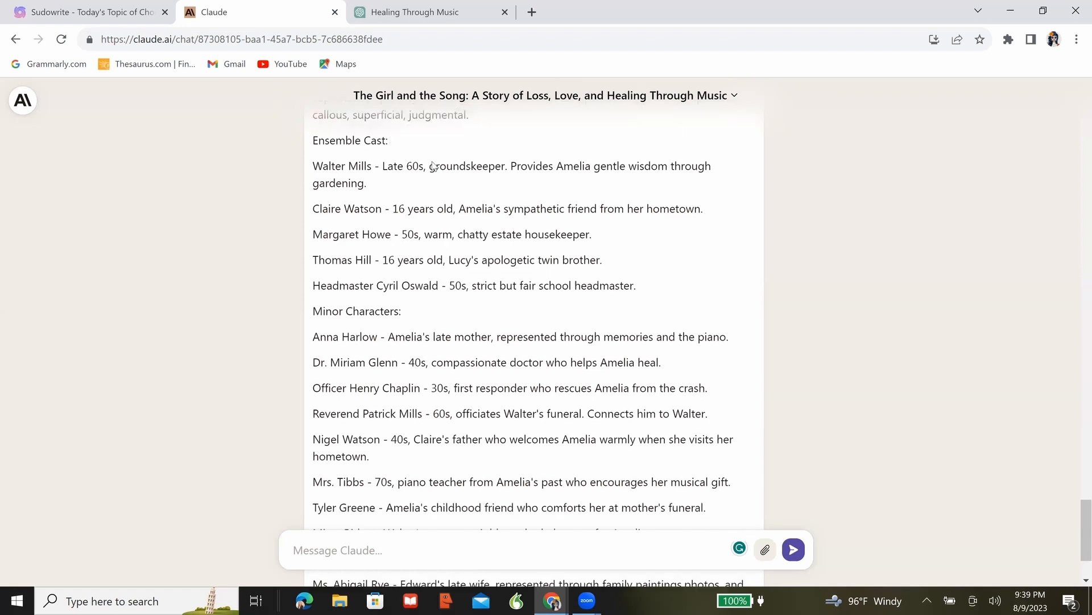
scroll(432, 162, down, 1)
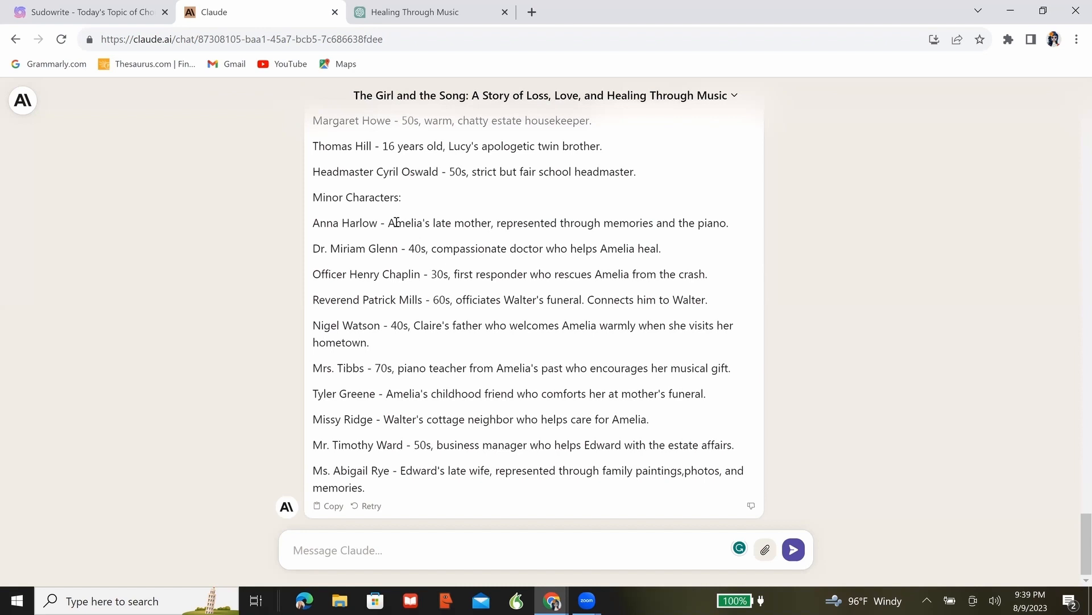
drag(390, 223, 712, 223)
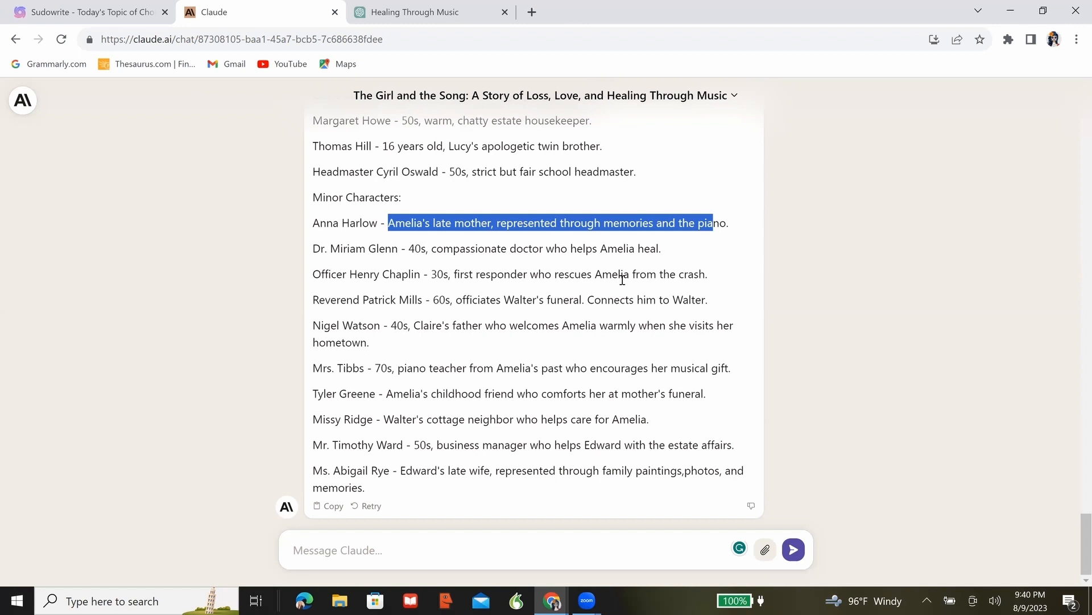
Step: Switch to Sudowrite and renumber the STEP 5 heading in the Prompts document as STEP 4
click(74, 14)
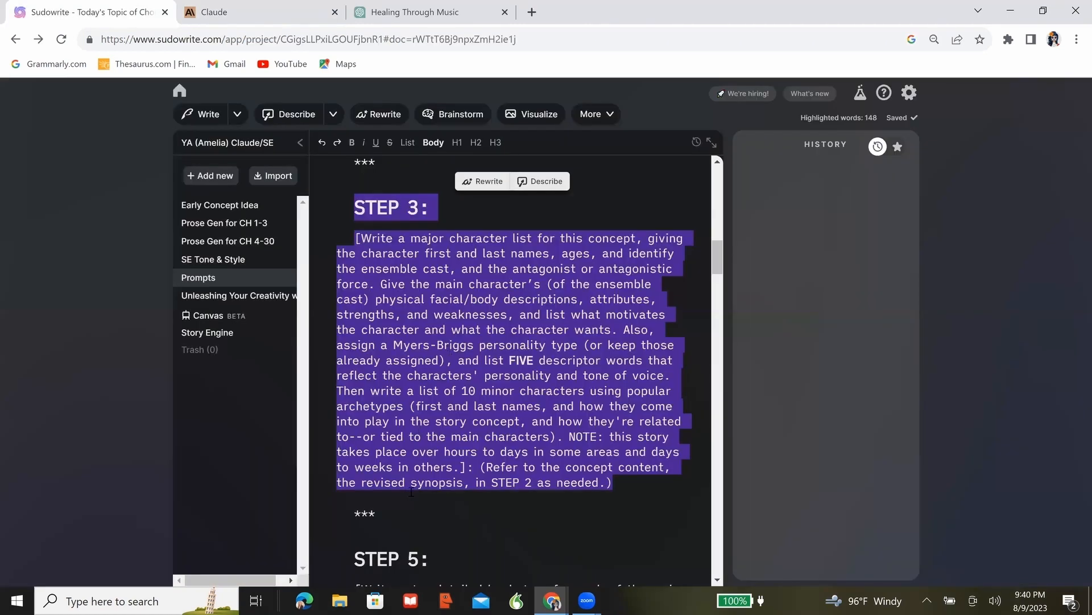
click(419, 559)
key(BackSpace)
text(4)
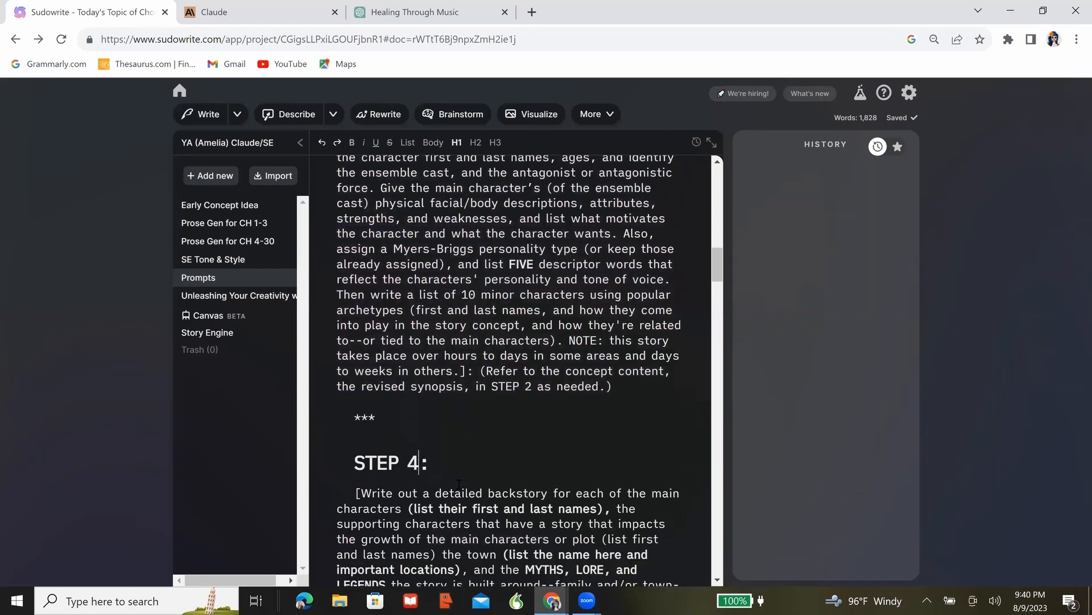
Step: Change the step references at the end of the STEP 4 backstory prompt to "STEPS 2, 3, 4,"
scroll(460, 483, down, 2)
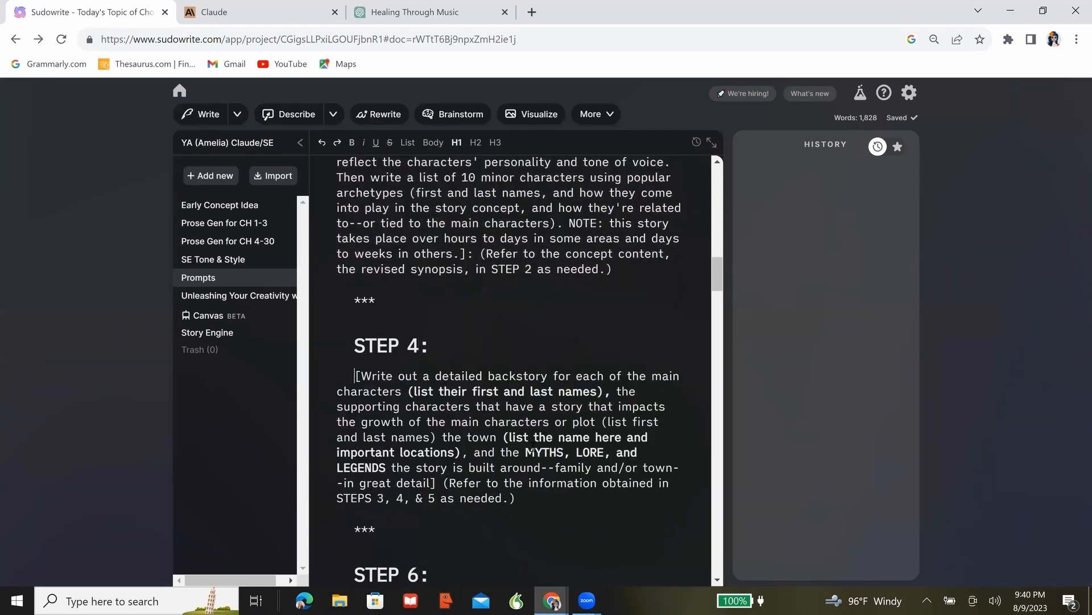
shift+click(571, 494)
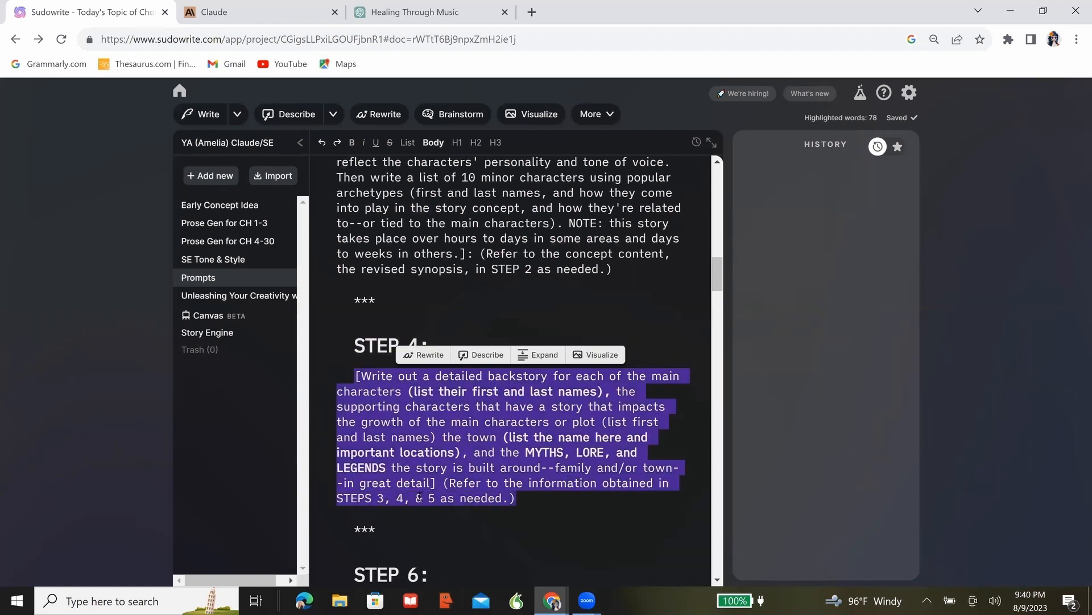
click(435, 498)
key(BackSpace)
key(BackSpace)
key(BackSpace)
key(BackSpace)
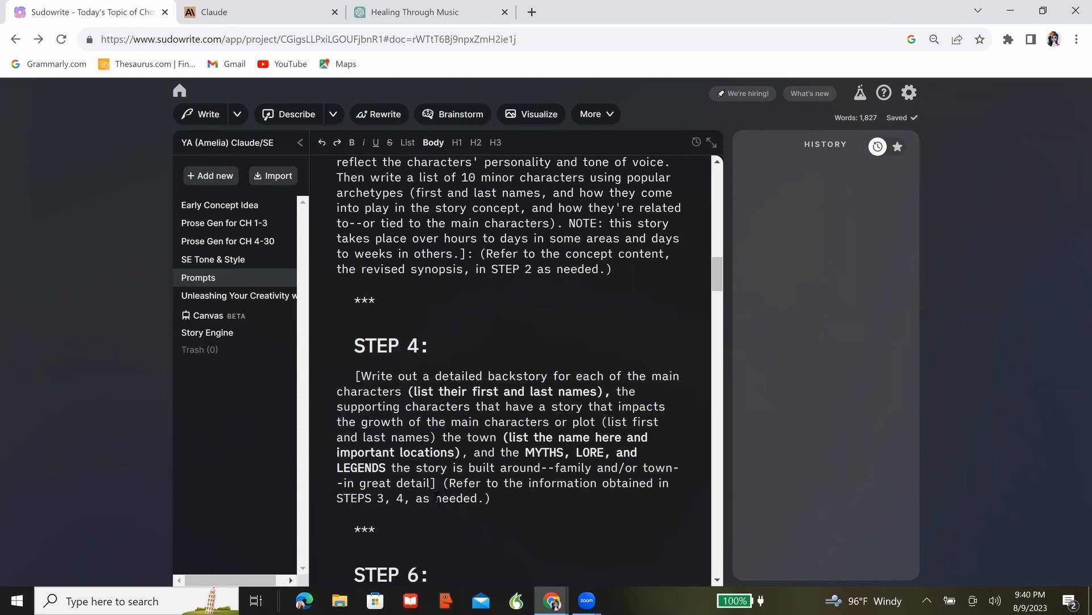
click(377, 499)
text(2,)
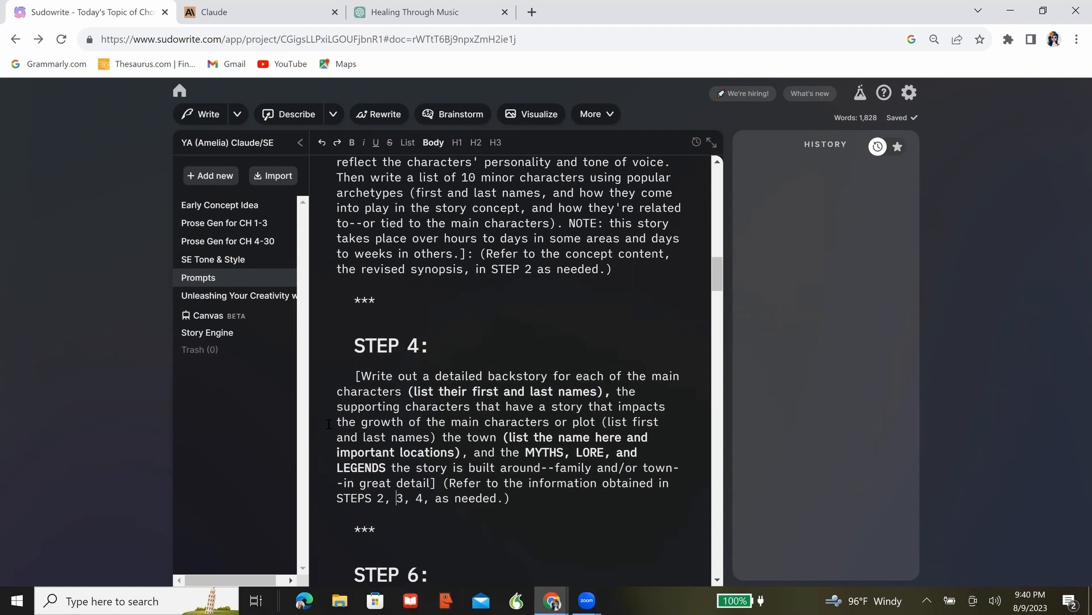
Step: Copy the STEP 4 heading and prompt into the Claude message box and add "Proceed with" before the heading
drag(351, 339, 582, 503)
key(ctrl+c)
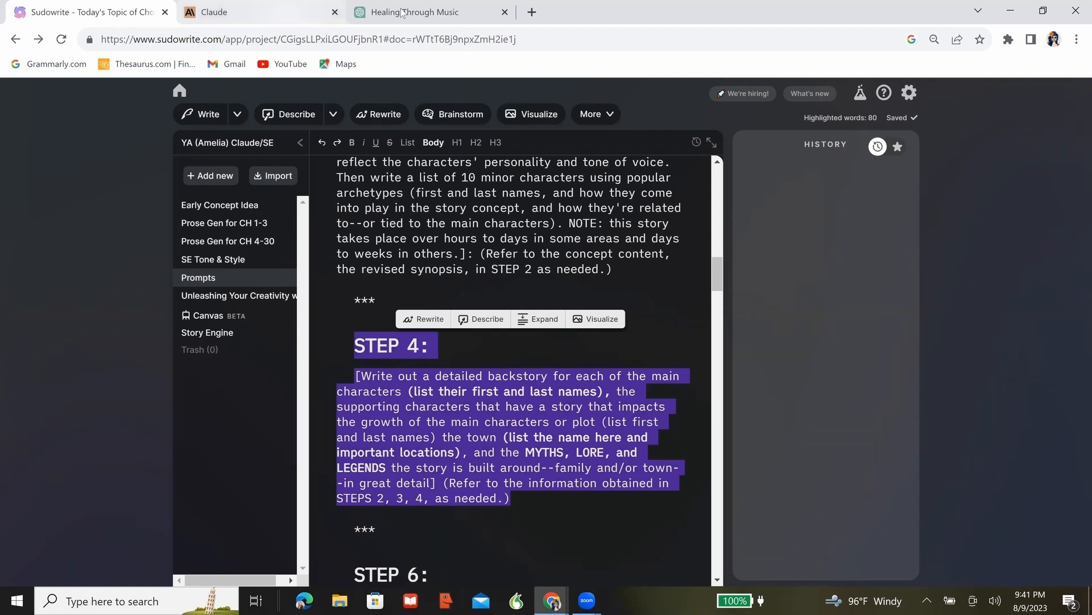
click(265, 14)
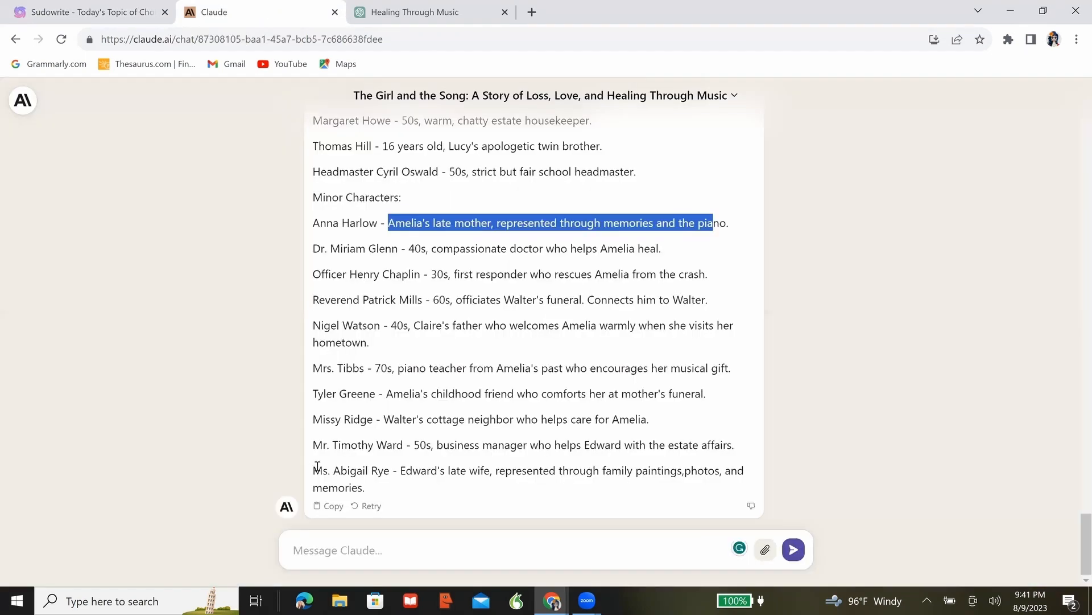
click(357, 548)
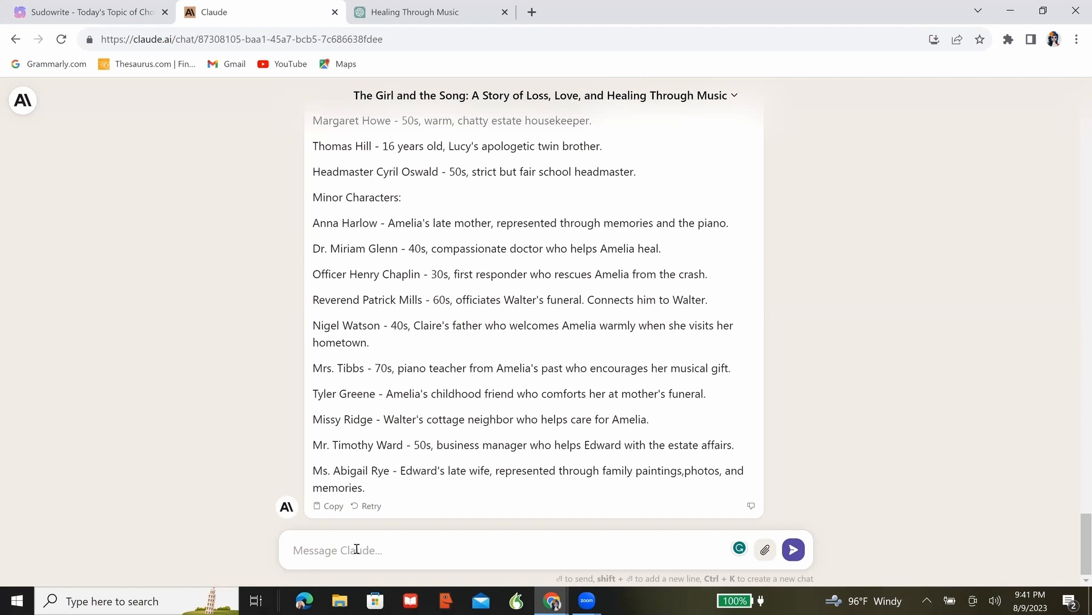
key(ctrl+v)
click(295, 454)
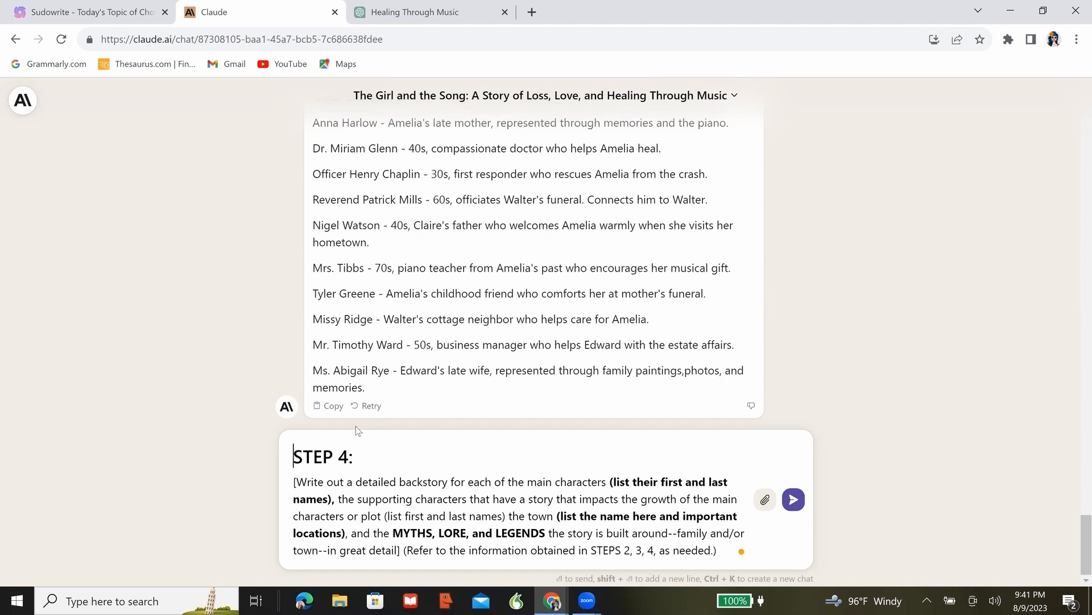
text(Proceed with)
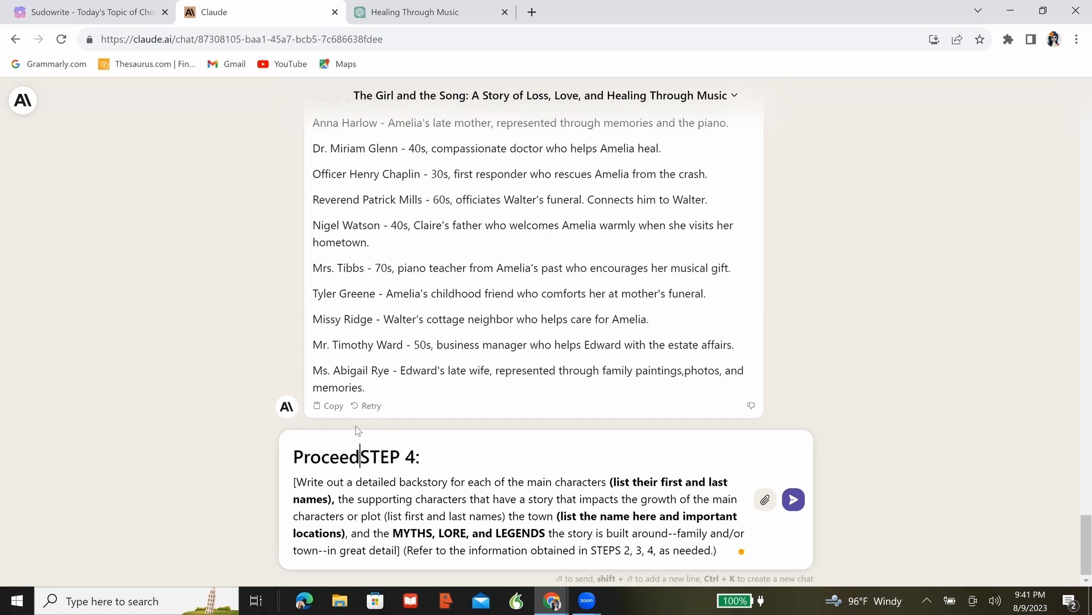
Step: Ask in the heading to incorporate all the other details provided prior and roll/wrap them up into the backstory of the characters, and send the message
click(464, 455)
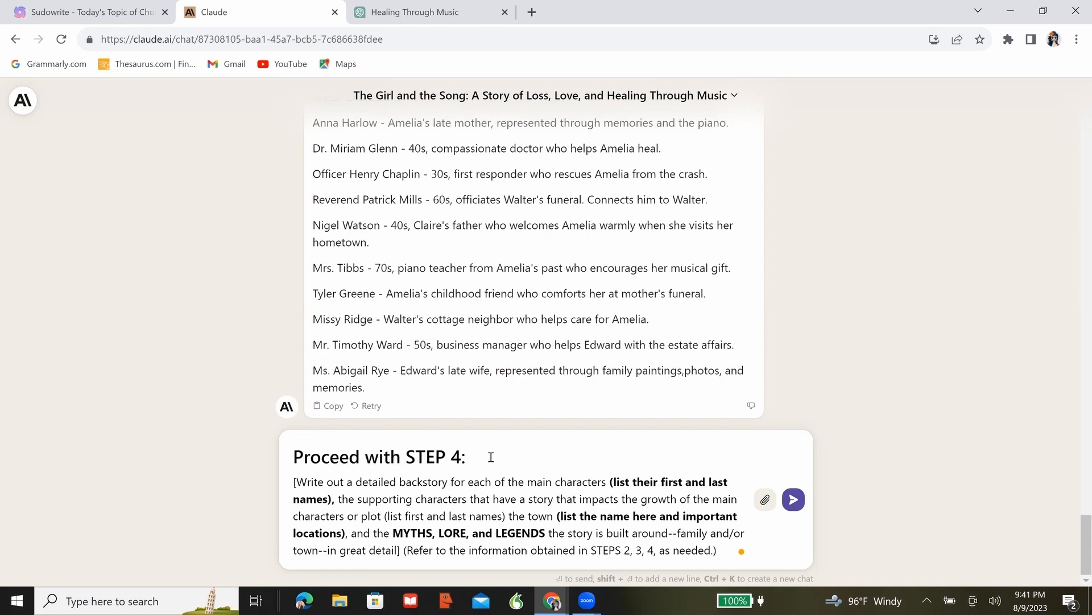
text(however, I want you to inco)
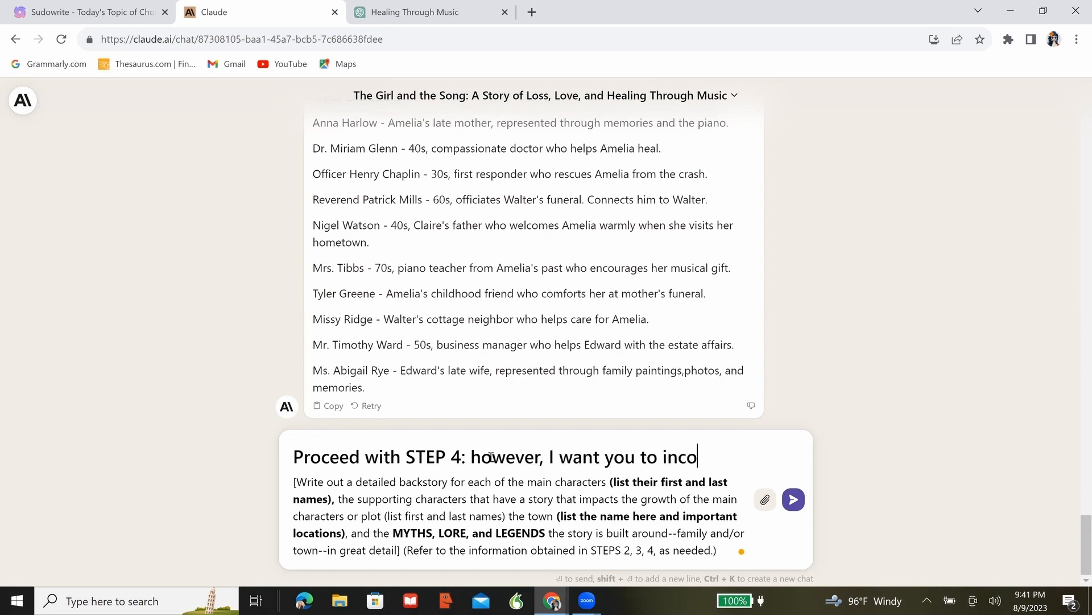
text(rporate all the)
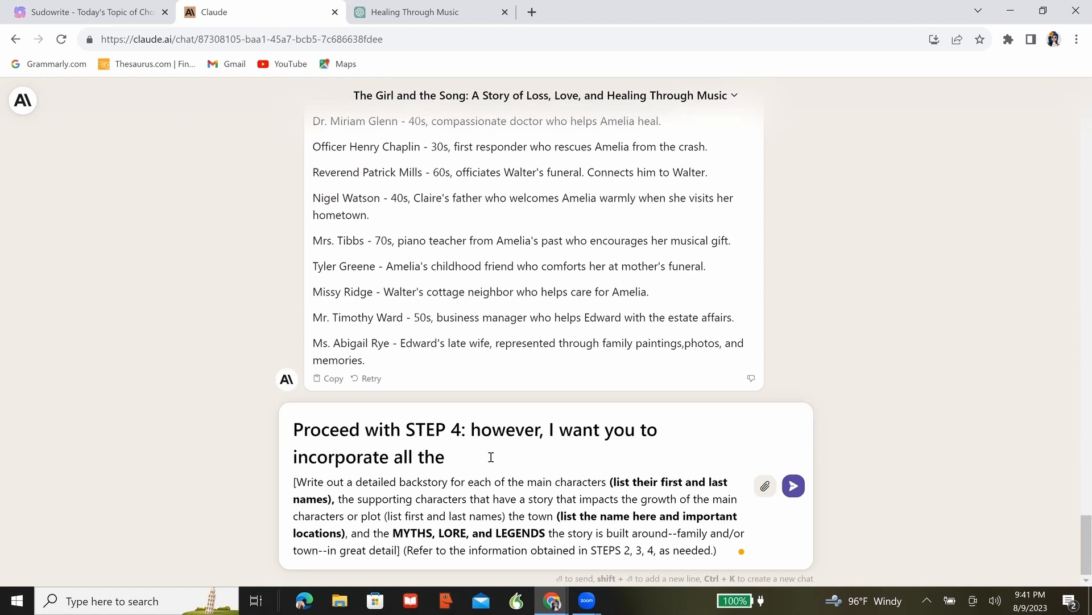
text( other details you pro)
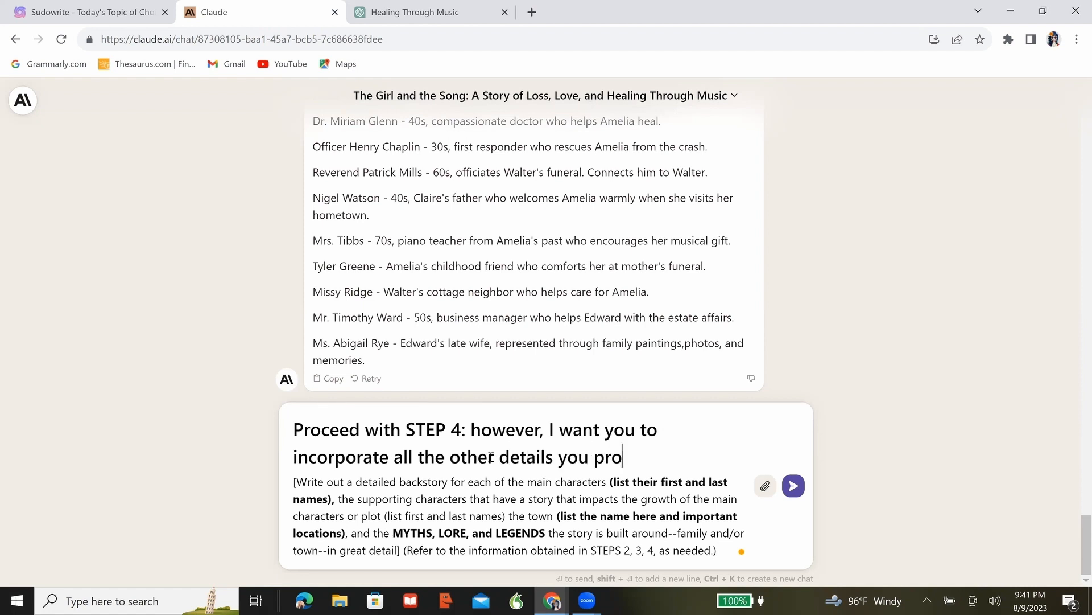
text(vided prior, and )
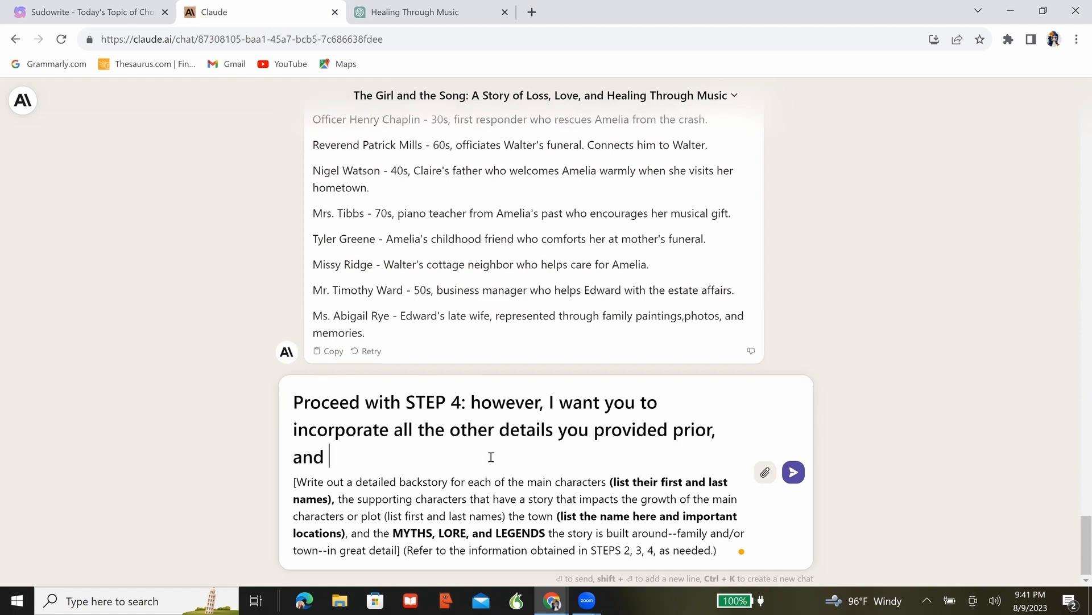
text(roll/wrap them up)
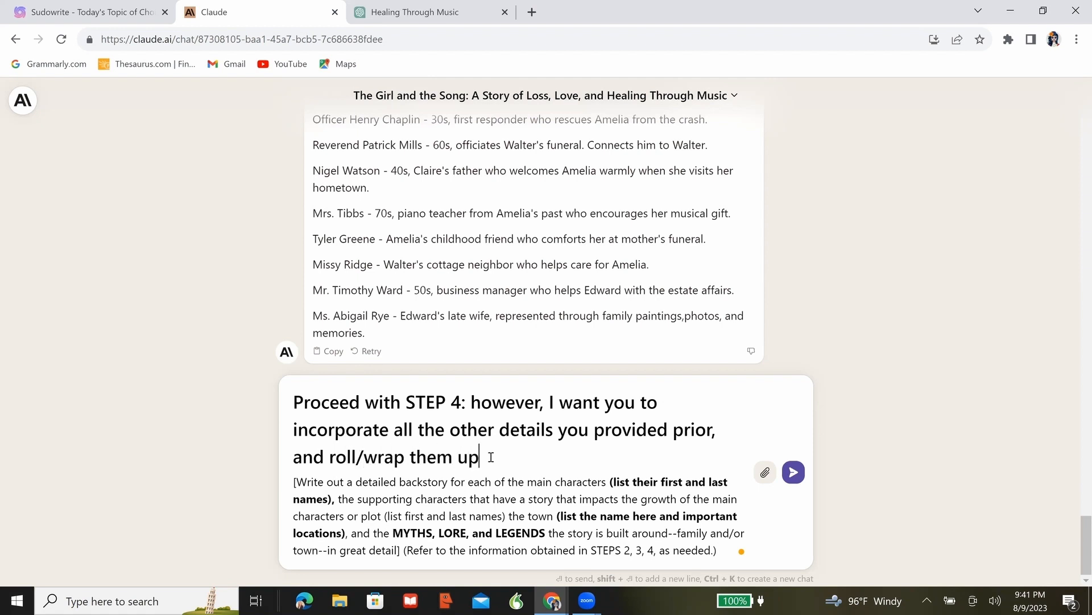
text( into the backstory of my characters)
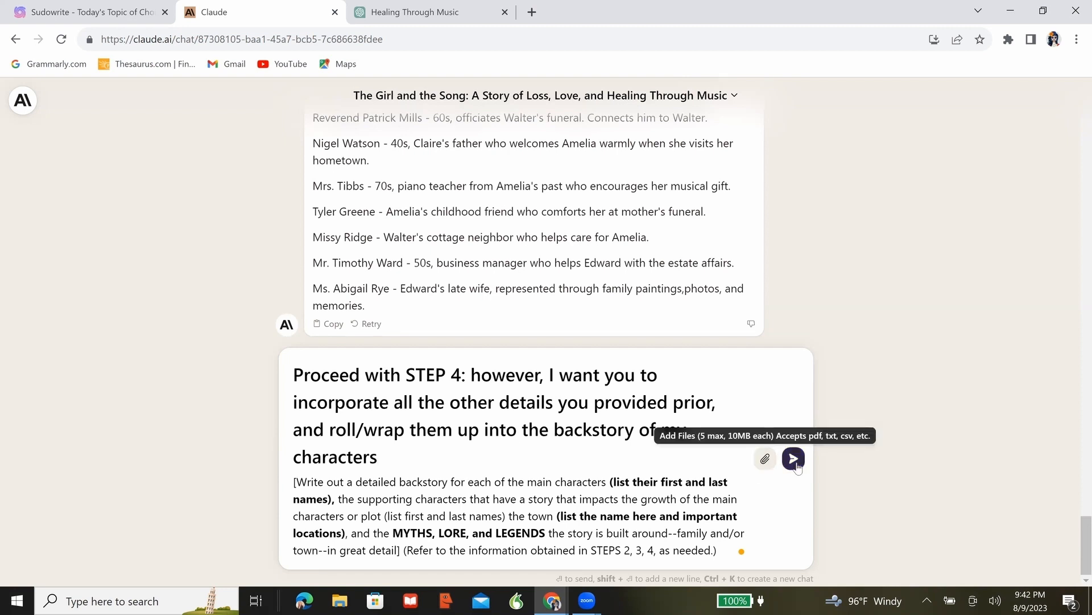
key(Return)
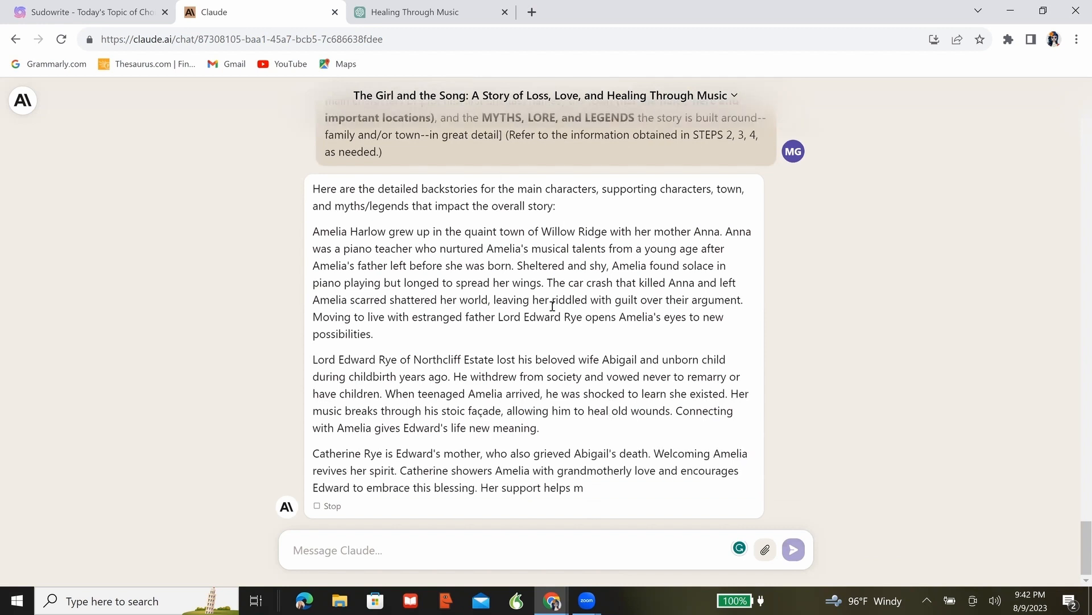
Step: Review the backstories and send Claude a note that this is contemporary, not PNR, allowing symbolism but no deer spirits or magical elements
scroll(556, 297, up, 1)
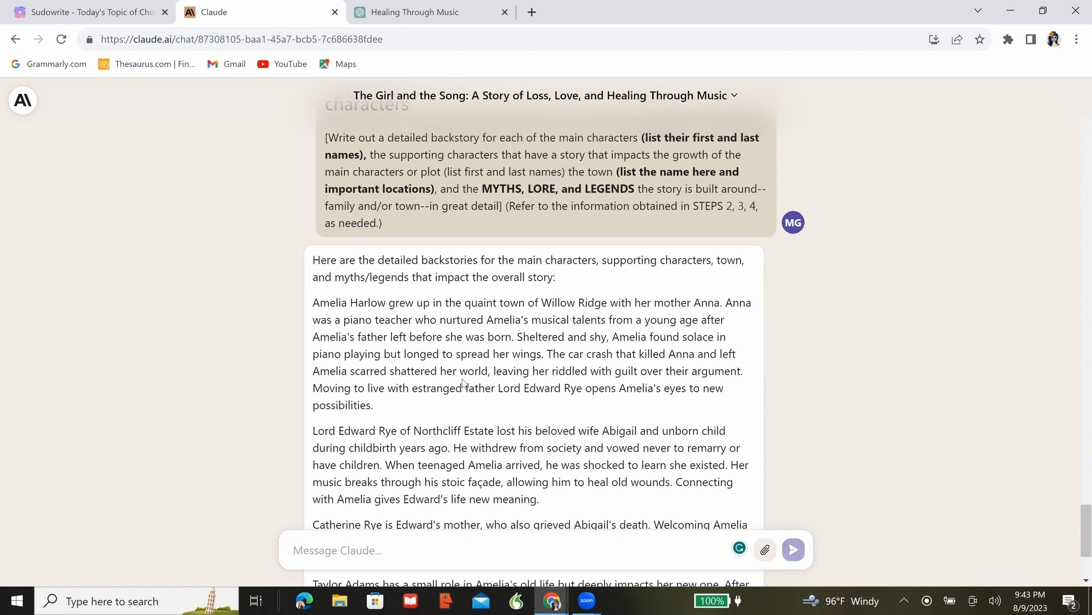
scroll(462, 382, down, 1)
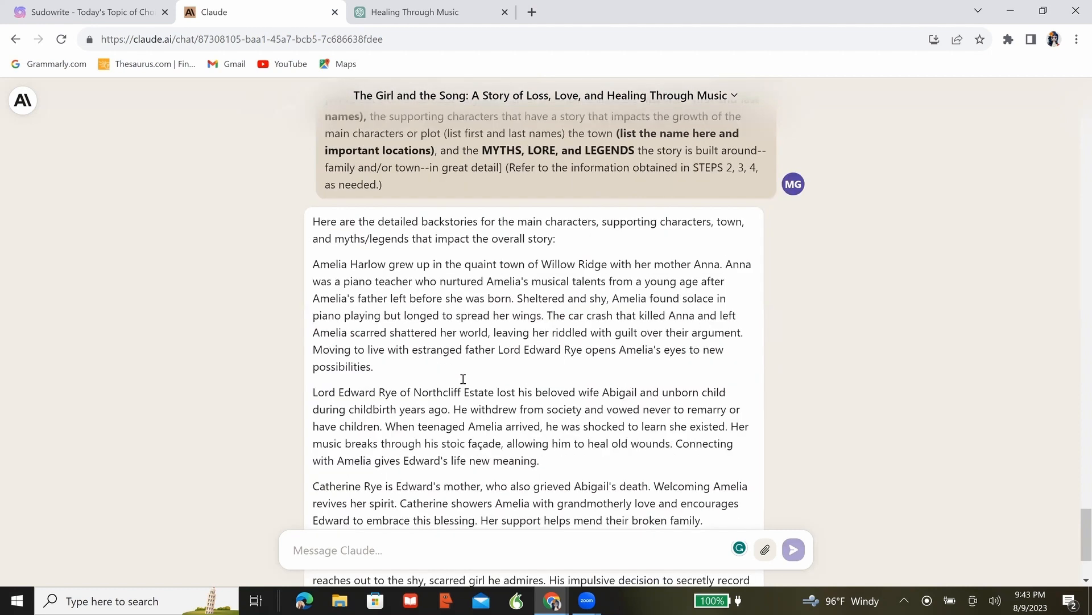
scroll(464, 379, down, 3)
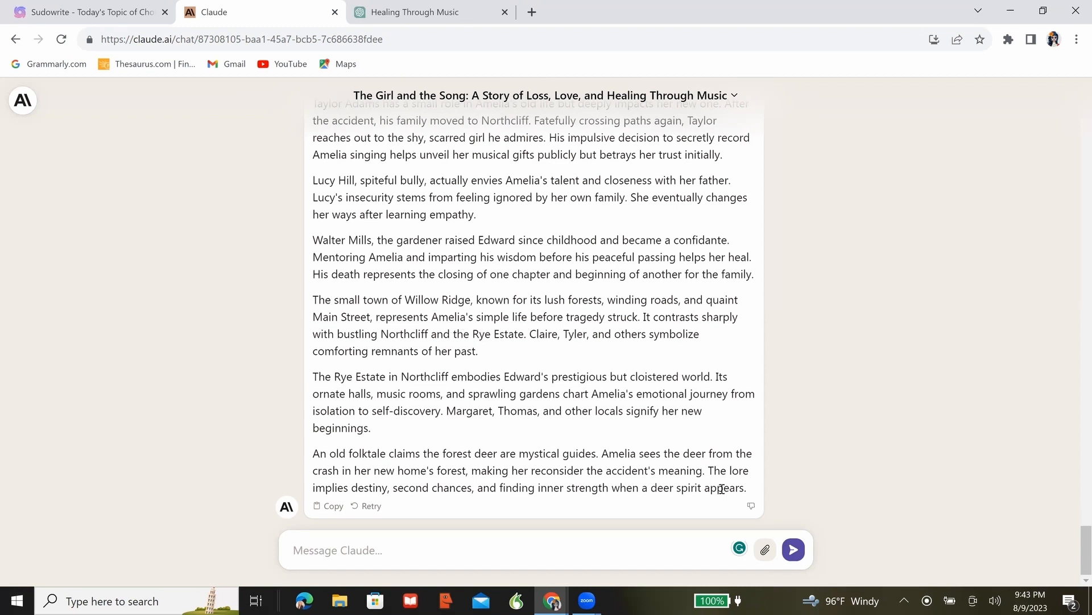
click(493, 543)
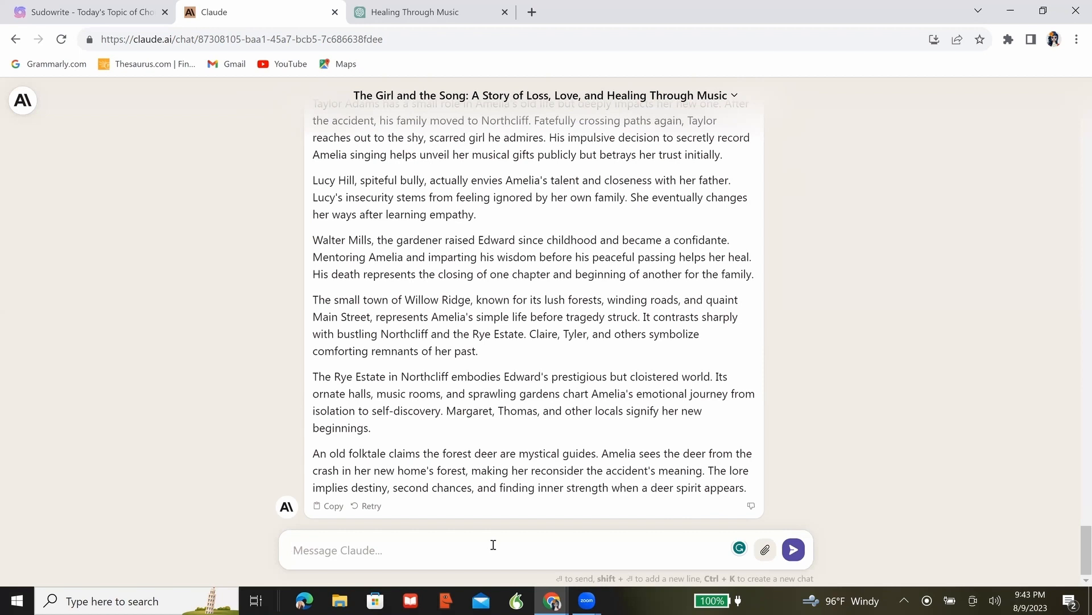
text(This isn't PNR, so no deer spirits please, you can have symbolism, but no magical elements.)
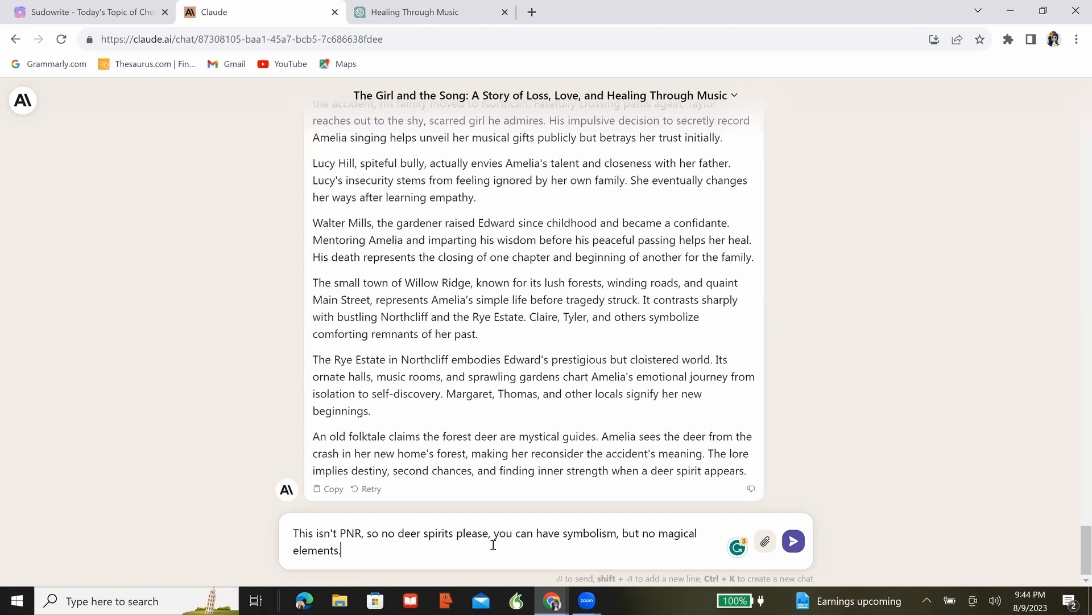
text(This is contemporary.)
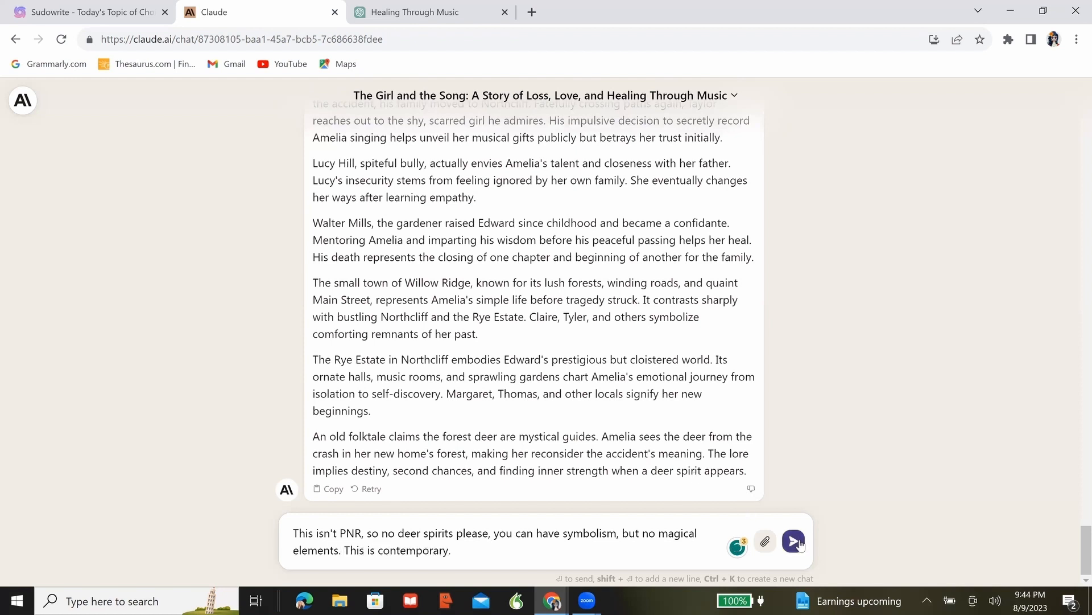
key(Return)
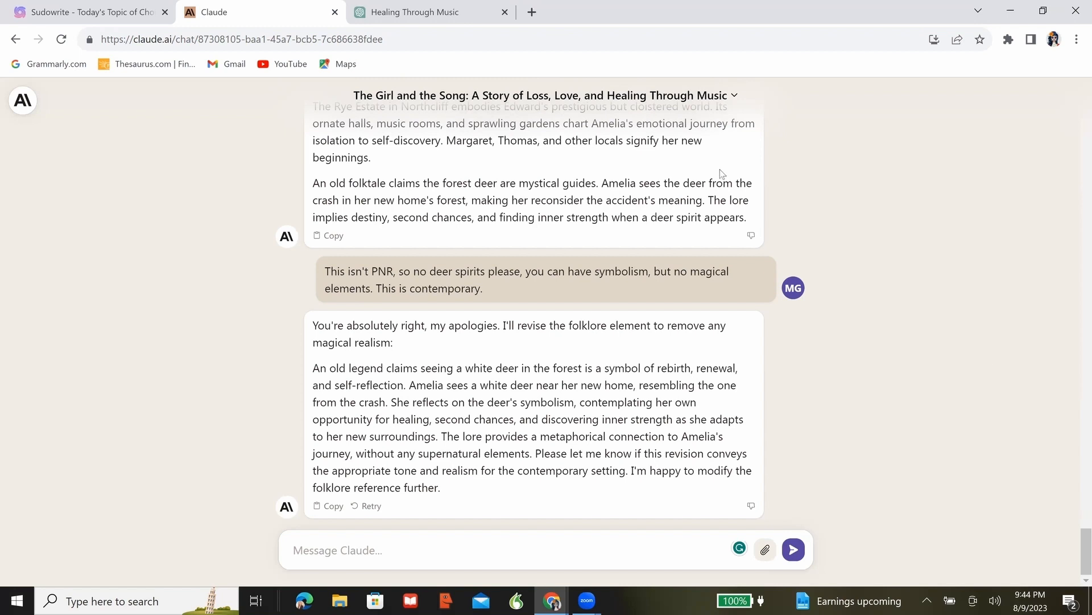
Step: Ask Claude to revise step 4 to exclude the folklore (paranormal stuff) and rename the town without using Willow, and send the request
scroll(721, 174, up, 8)
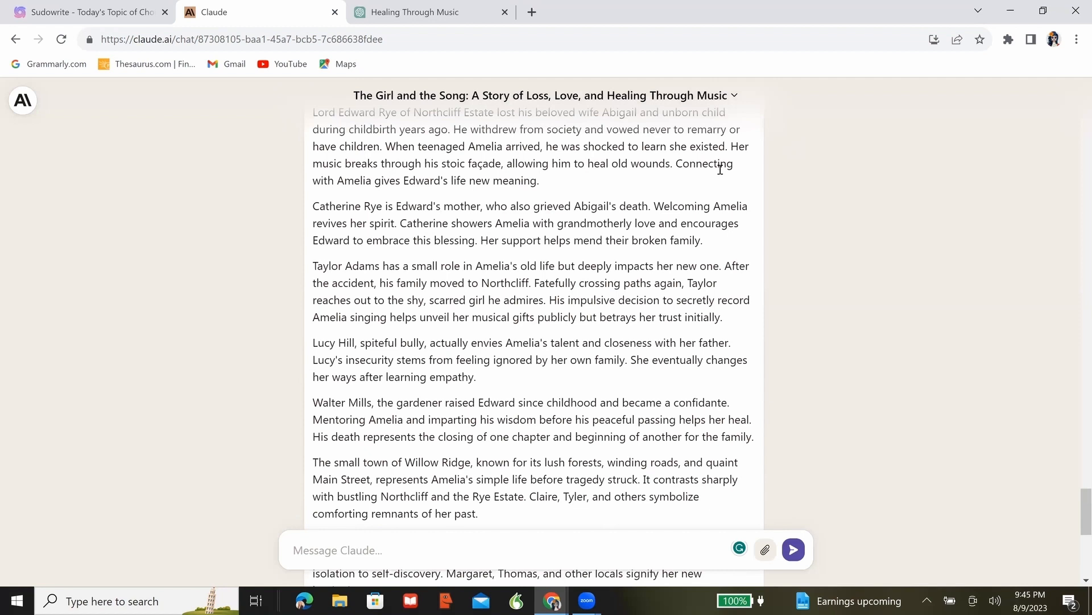
scroll(722, 172, up, 10)
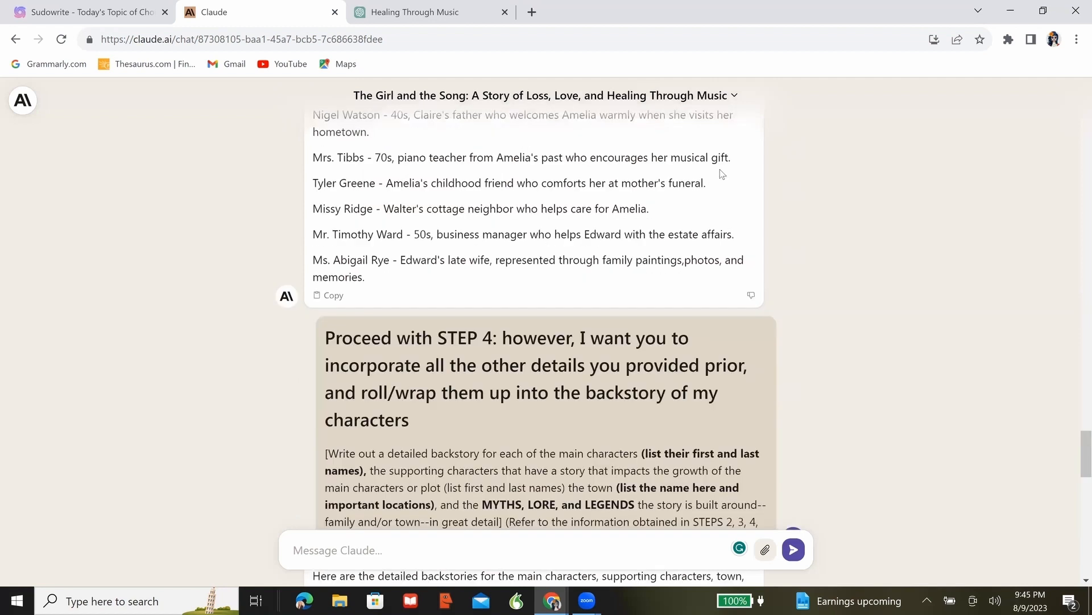
scroll(721, 174, down, 15)
scroll(721, 175, down, 2)
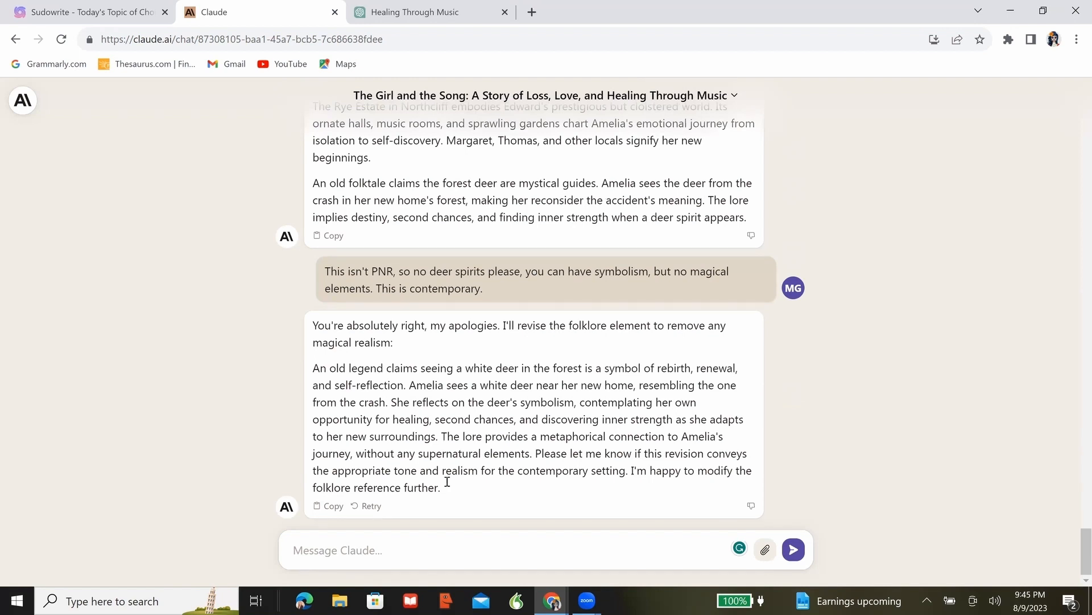
click(549, 536)
text(Revise step 4 to exclude the folklore (paranormal stuff) and rename the town. Don't use Willow.)
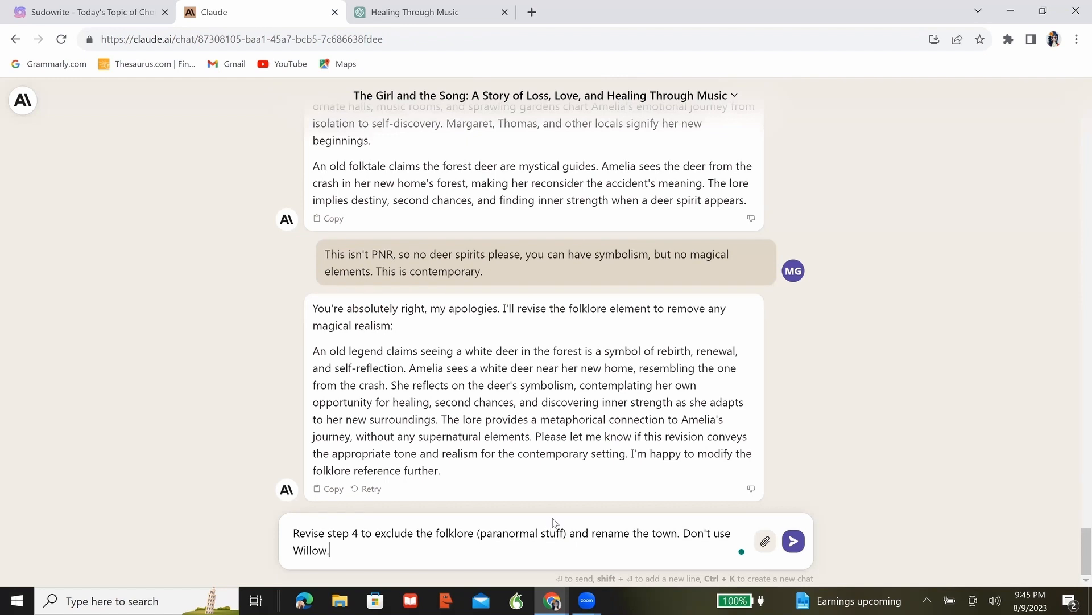
click(794, 542)
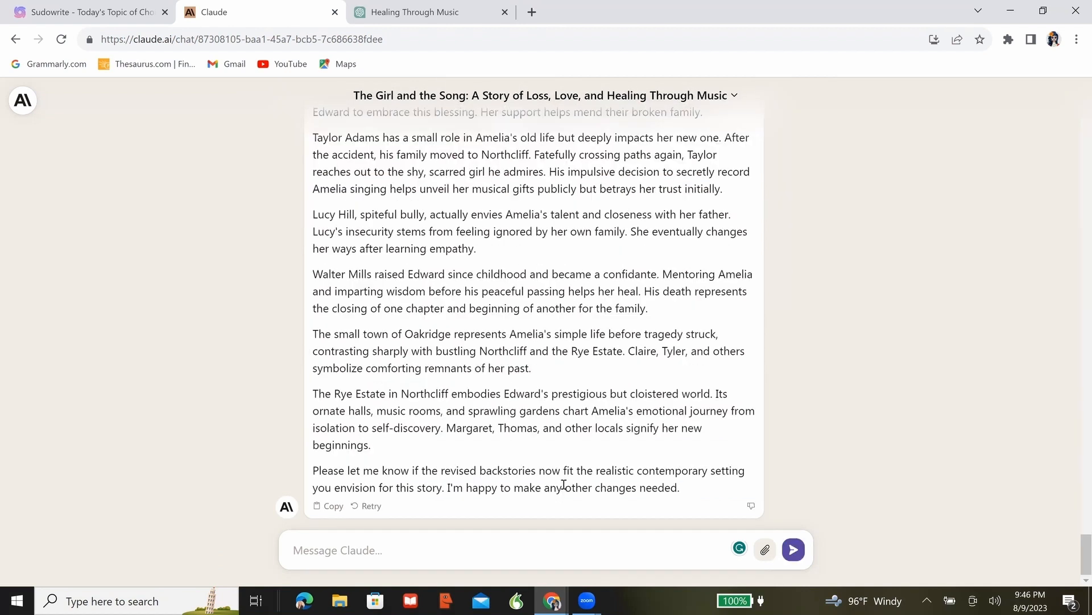
Step: Ask Claude for a character list of main characters, ensemble cast and minor characters with important details for an AI to draw from when writing prose
click(550, 544)
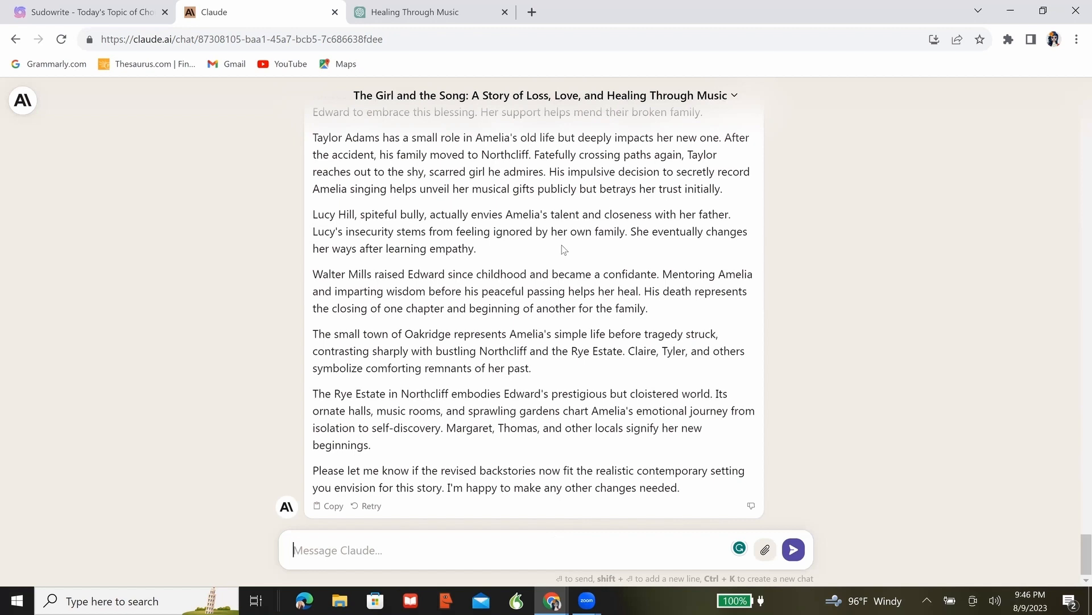
scroll(563, 250, up, 3)
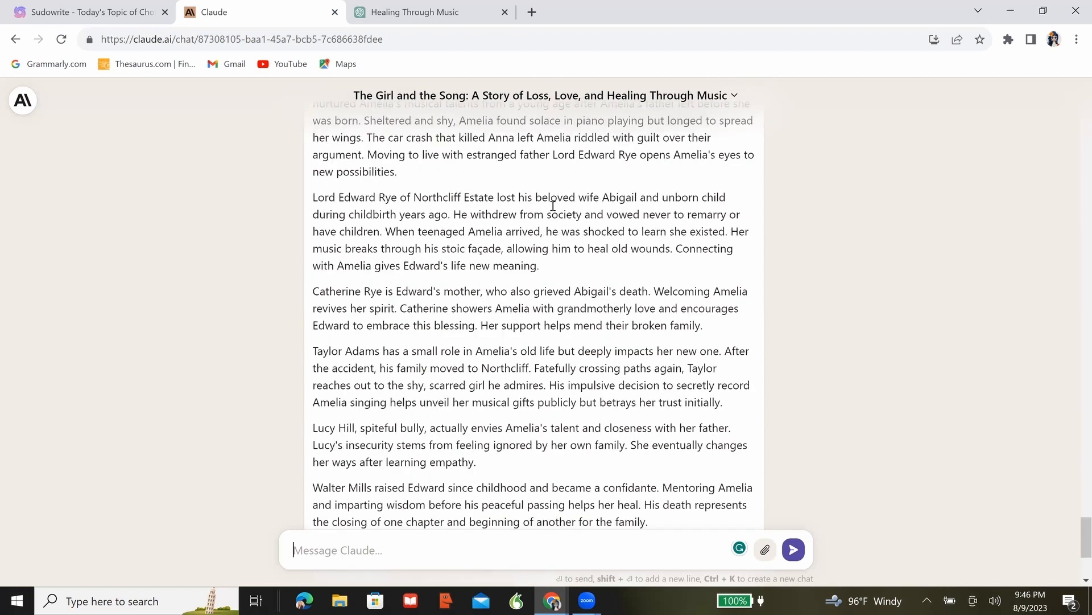
scroll(553, 206, up, 1)
scroll(553, 206, down, 5)
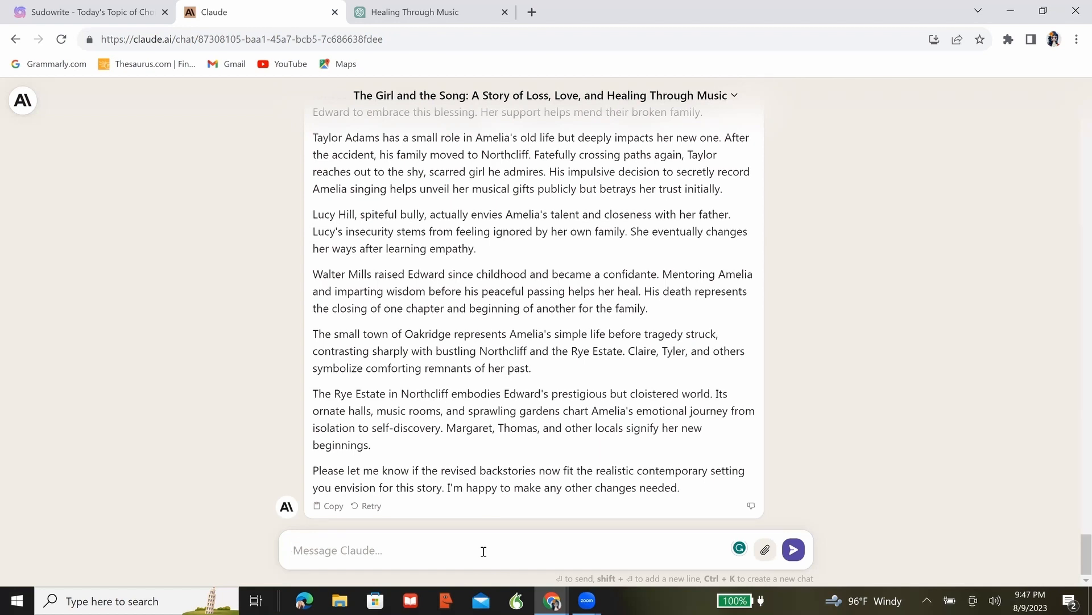
text(give me a character list of my main characters, ensemble cast, and minor characters with important details for an AI to draw information from when writing prose.)
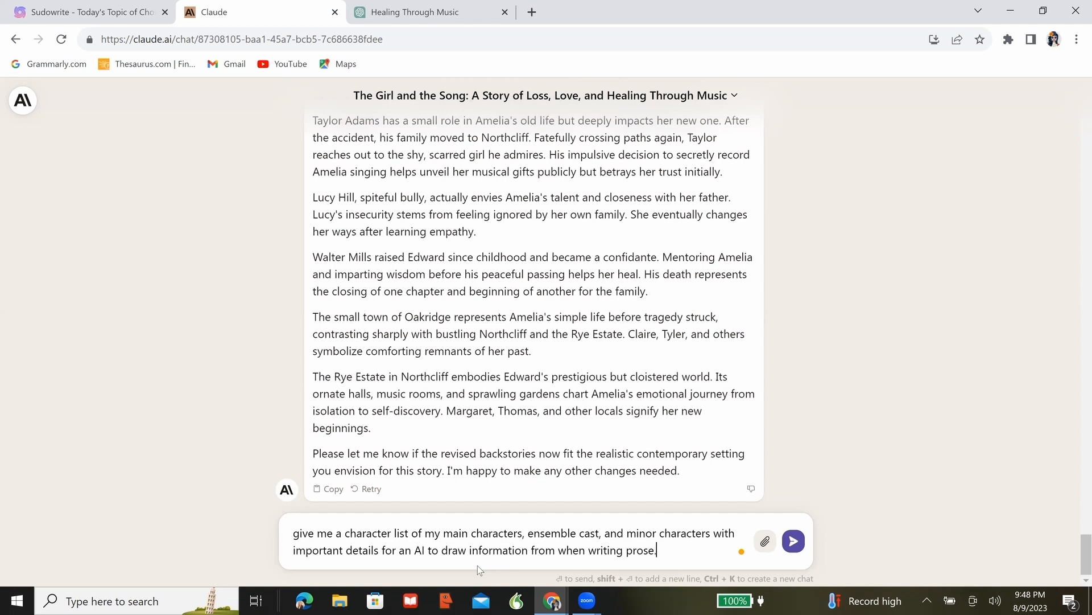
key(Return)
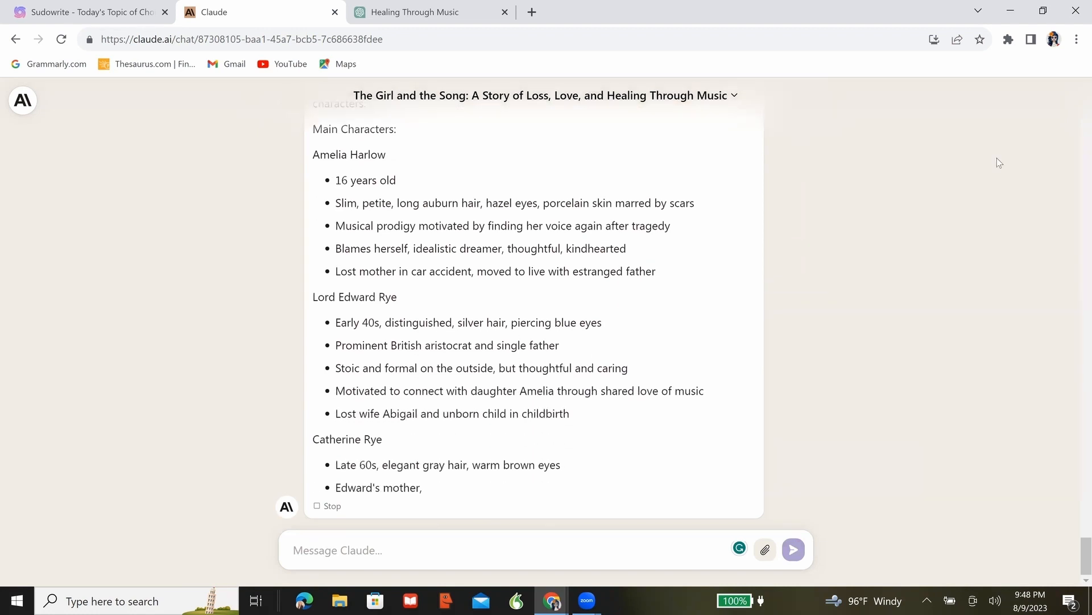
Step: Review the character list and ask Claude to add the descriptor words to it and rewrite it
scroll(996, 153, up, 2)
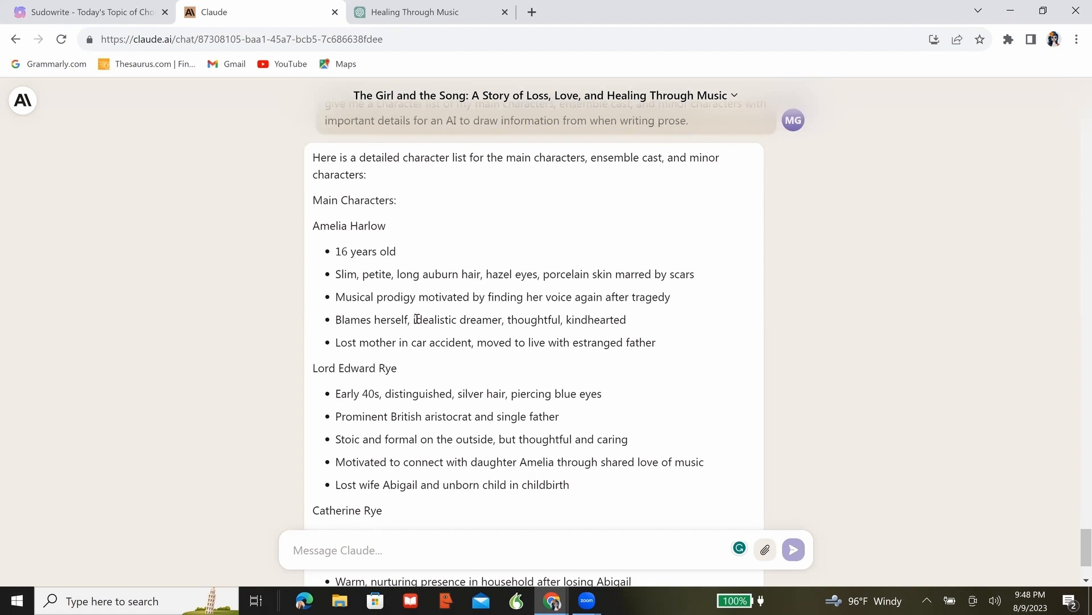
drag(416, 316, 641, 323)
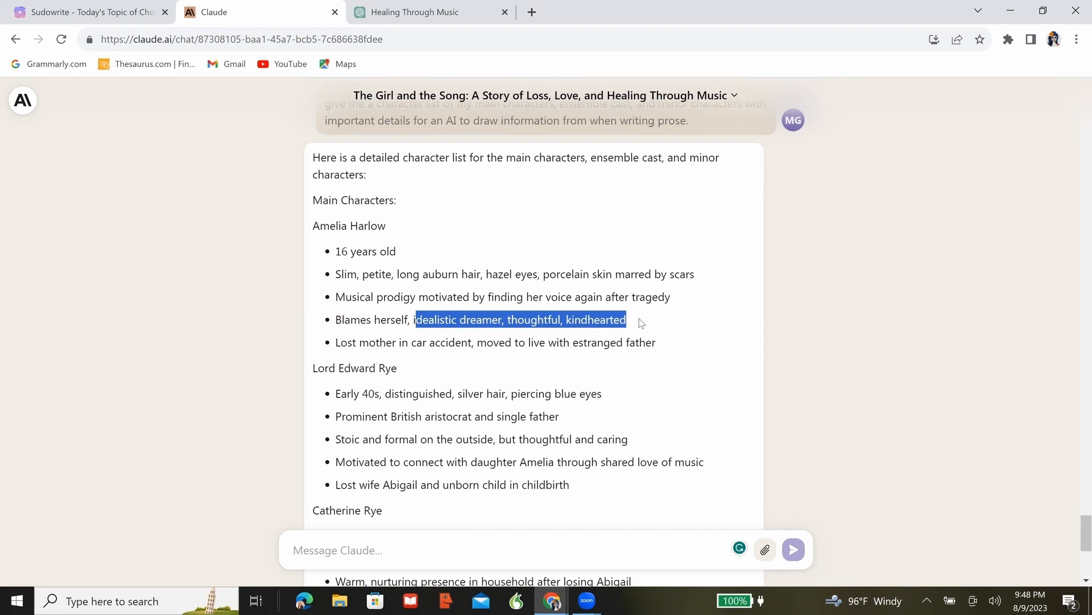
scroll(641, 323, down, 4)
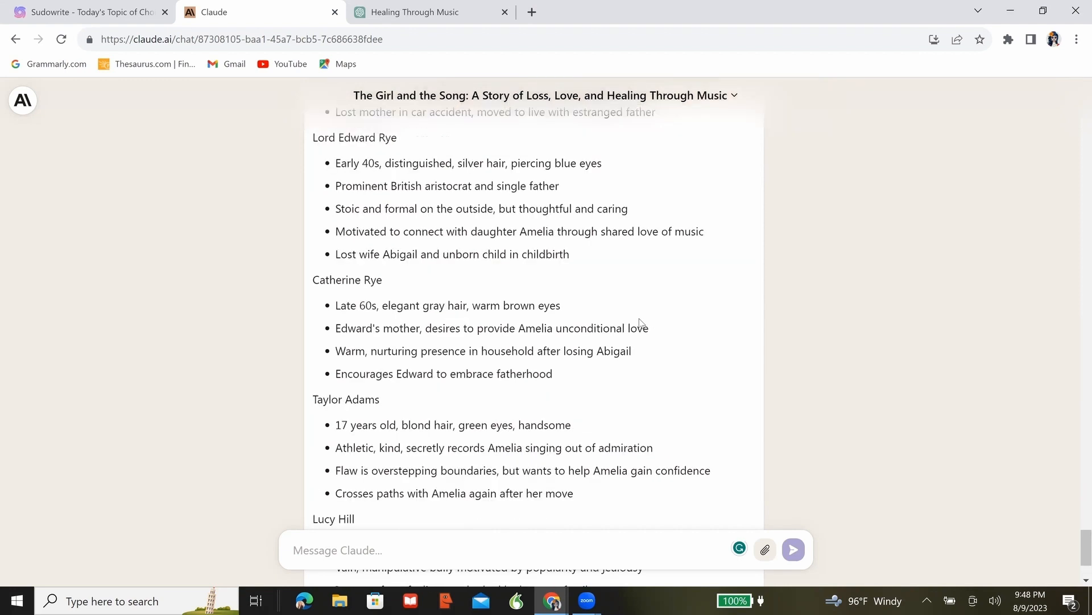
scroll(632, 336, down, 3)
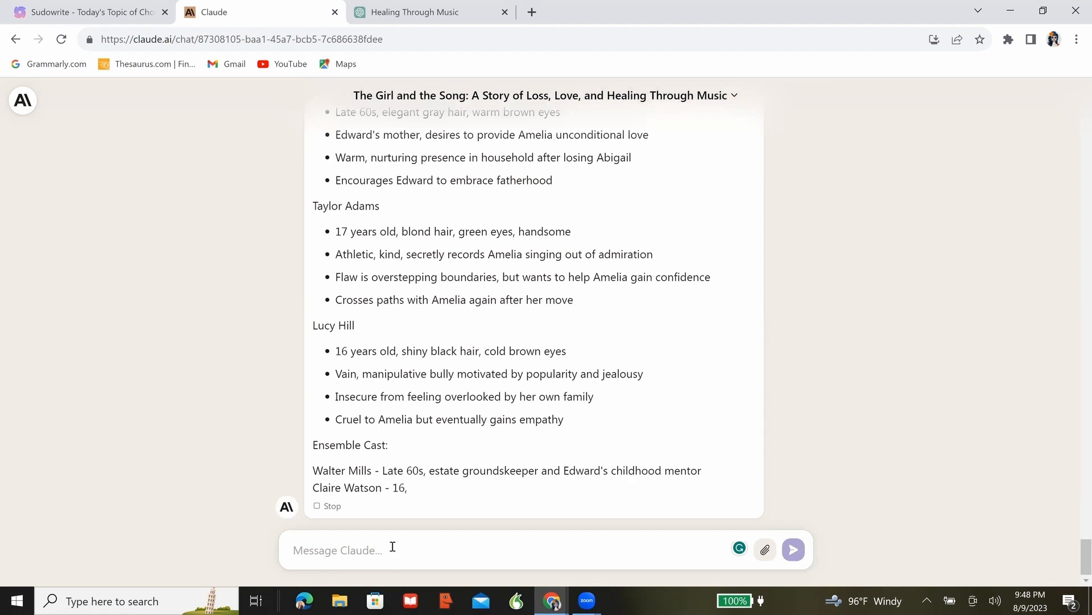
click(414, 541)
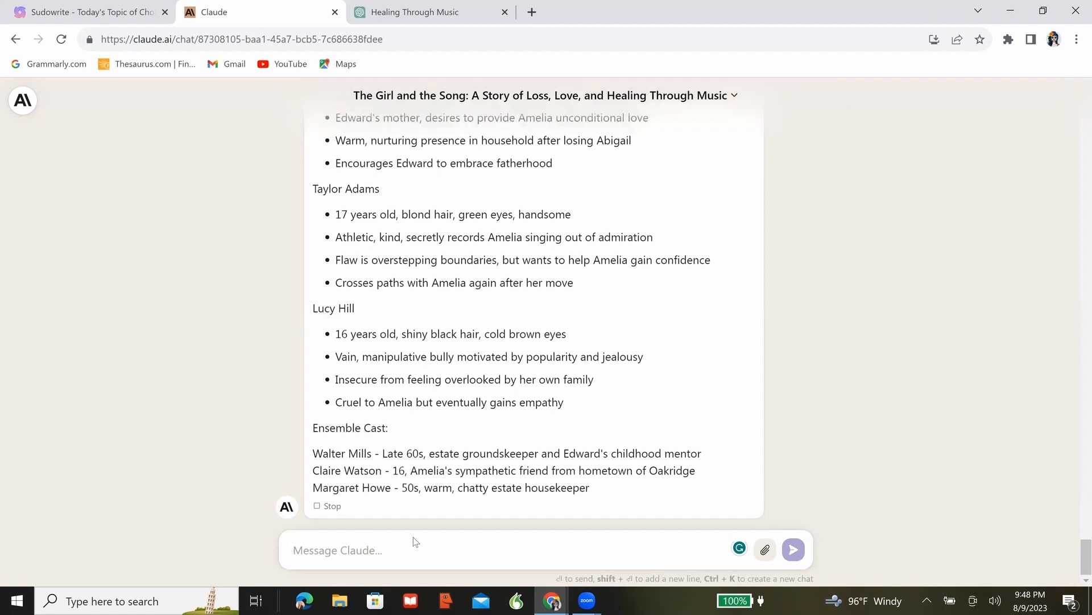
text(Please add the descriptor words to this list and rewrite it.)
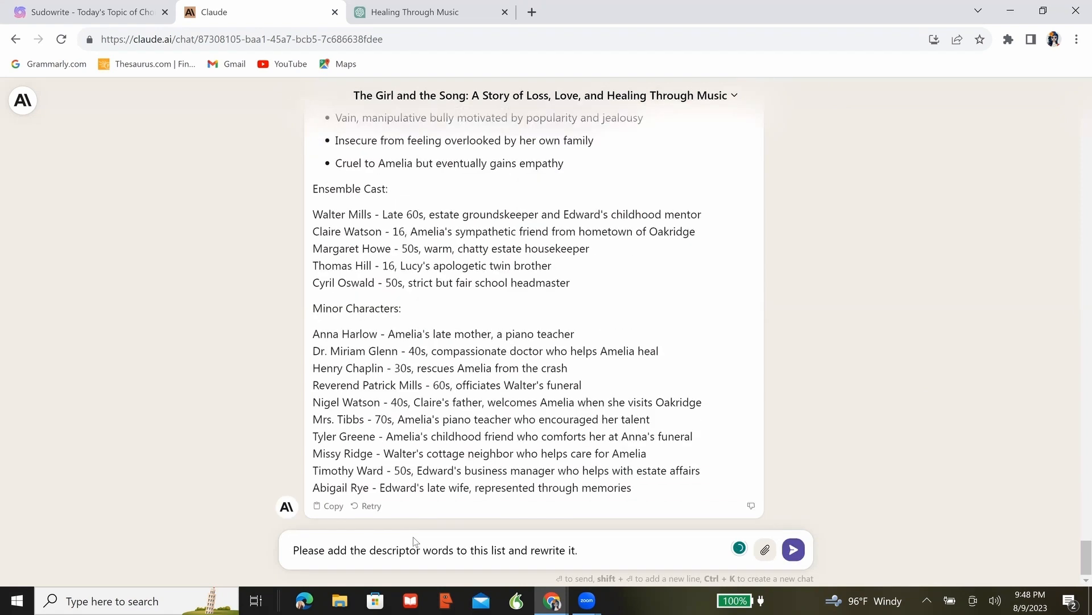
click(797, 552)
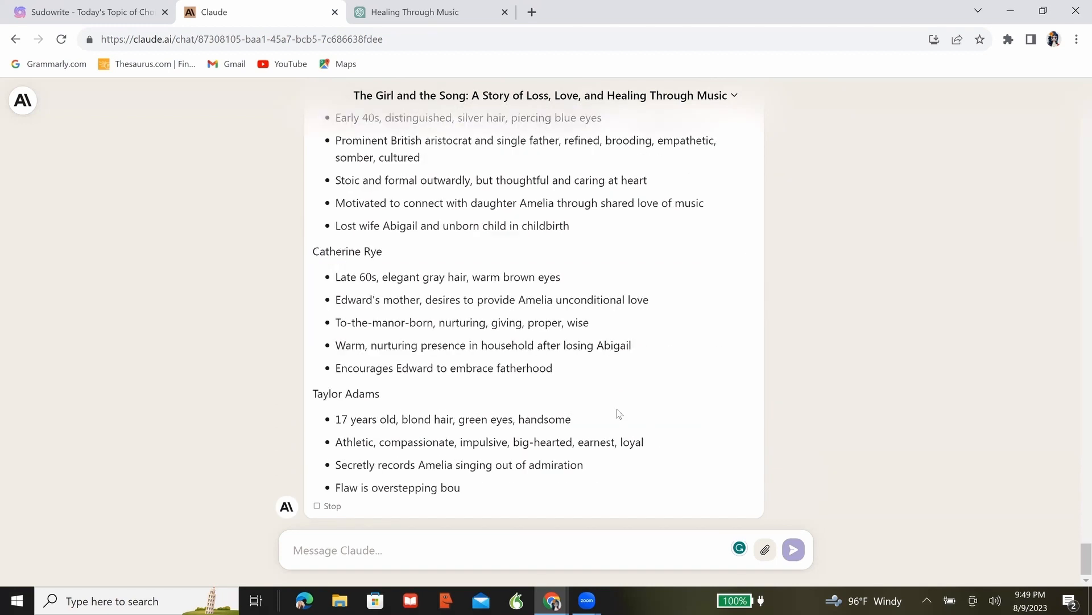
Step: Switch to Sudowrite and examine the STEP 5 prompt's story length and Blake Snyder Beat Sheet outline instruction
scroll(364, 383, up, 1)
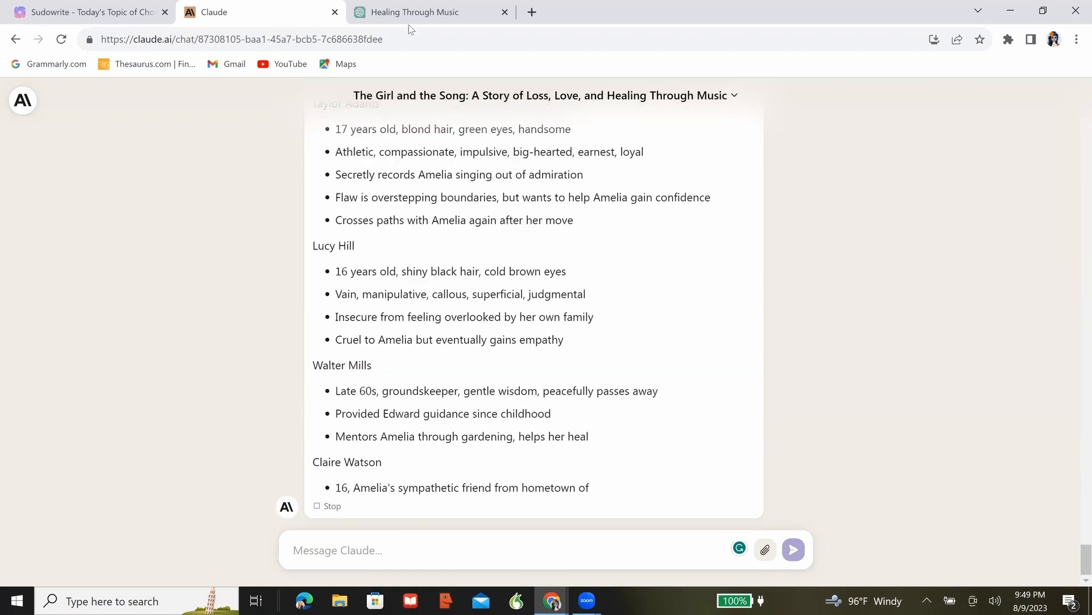
click(120, 16)
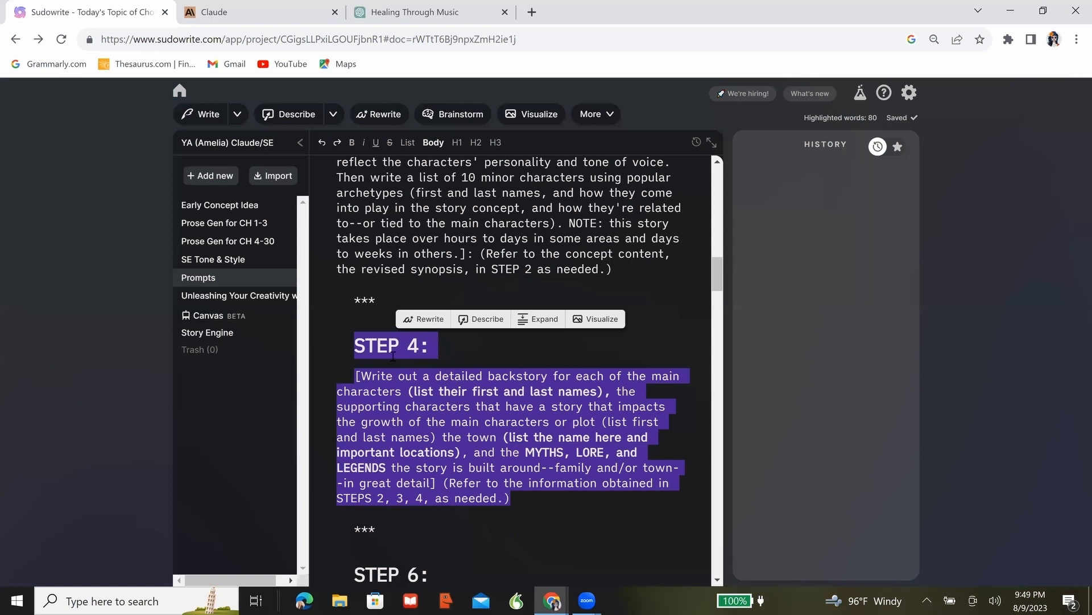
click(436, 425)
scroll(450, 418, down, 5)
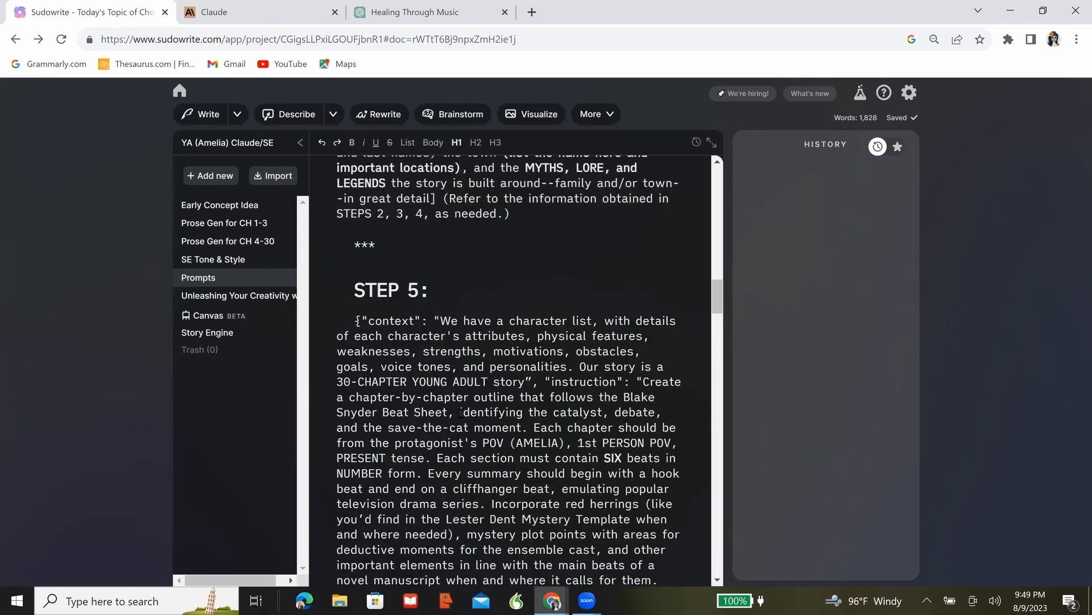
scroll(461, 413, down, 1)
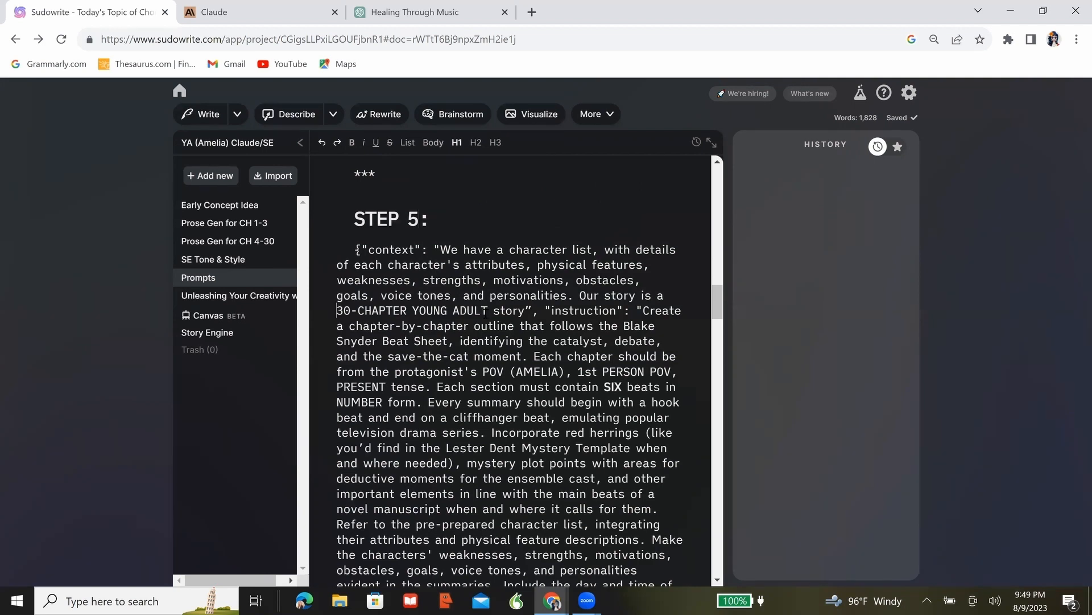
drag(337, 311, 579, 311)
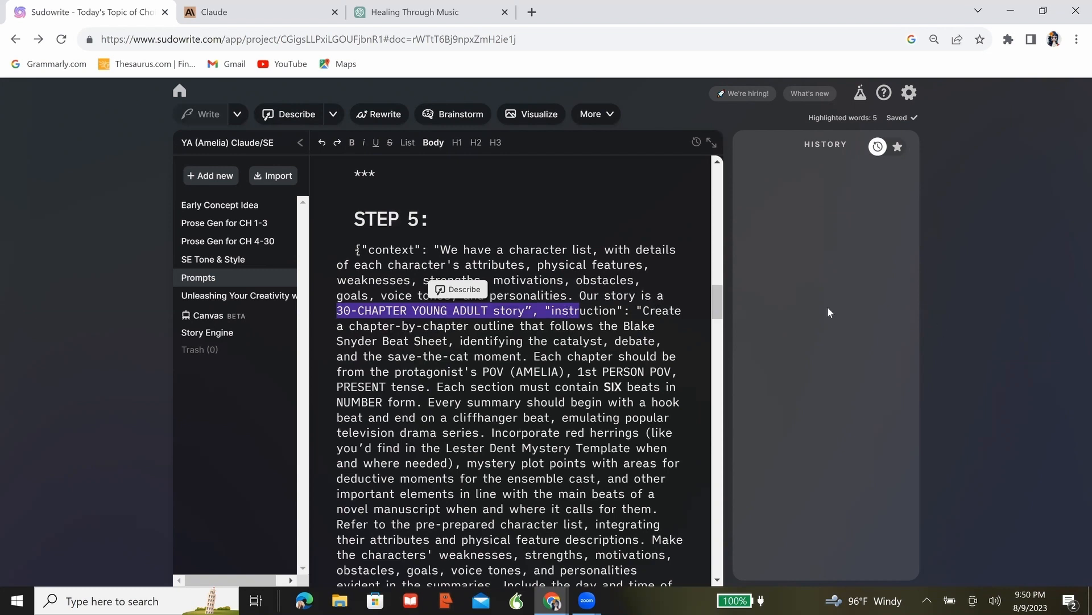
drag(639, 310, 452, 341)
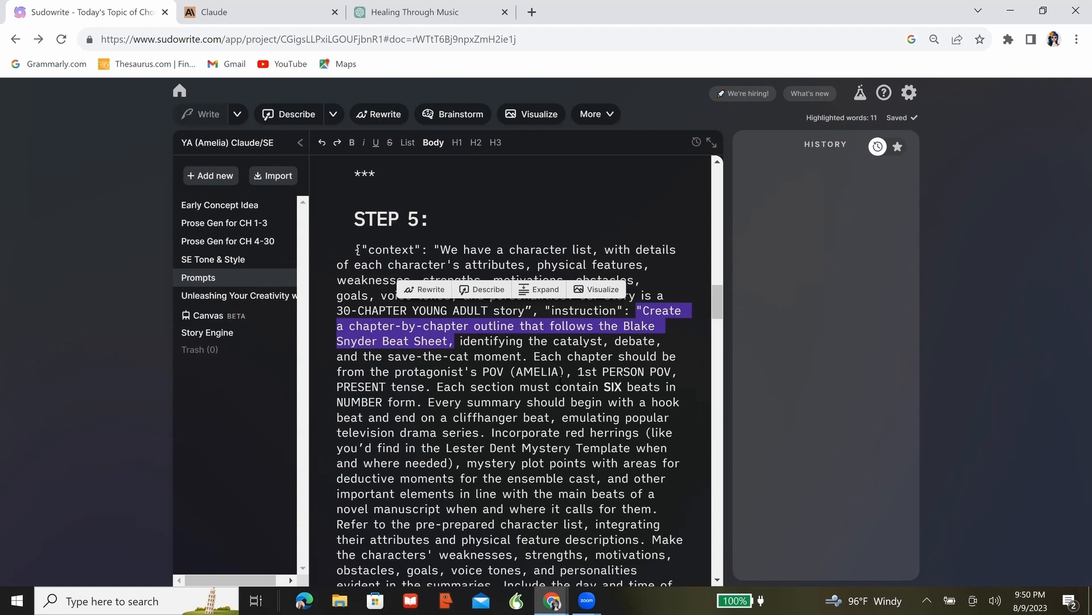
Step: In the STEP 5 prompt, add "(the story will be written in" before "1st PERSON POV" and ", so all summaries must be from her POV)" after "PRESENT tense"
click(578, 372)
text((the story will be written in)
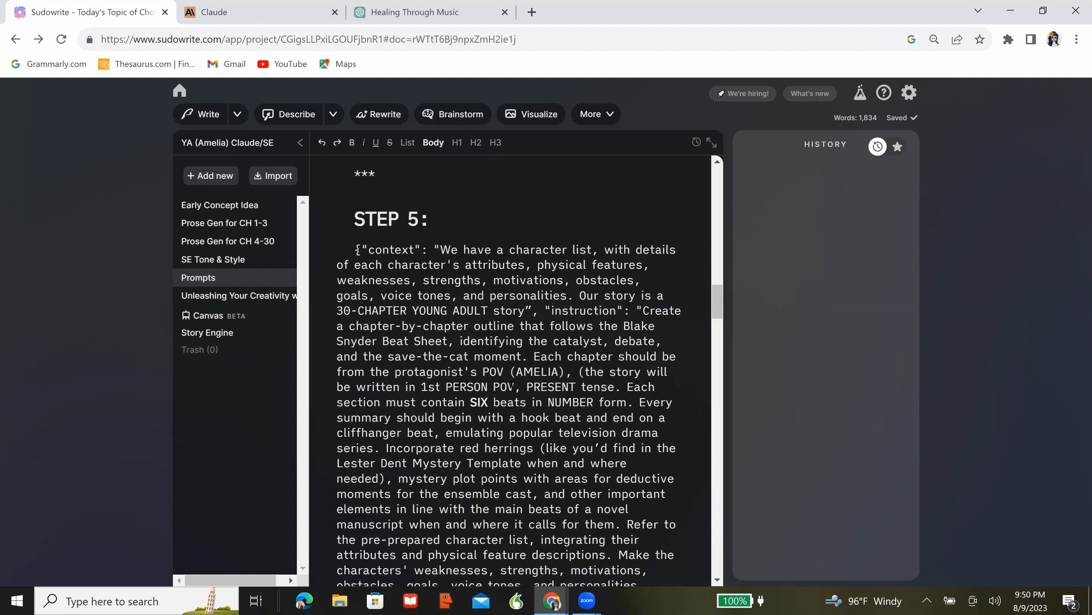
click(613, 387)
text(, so all su)
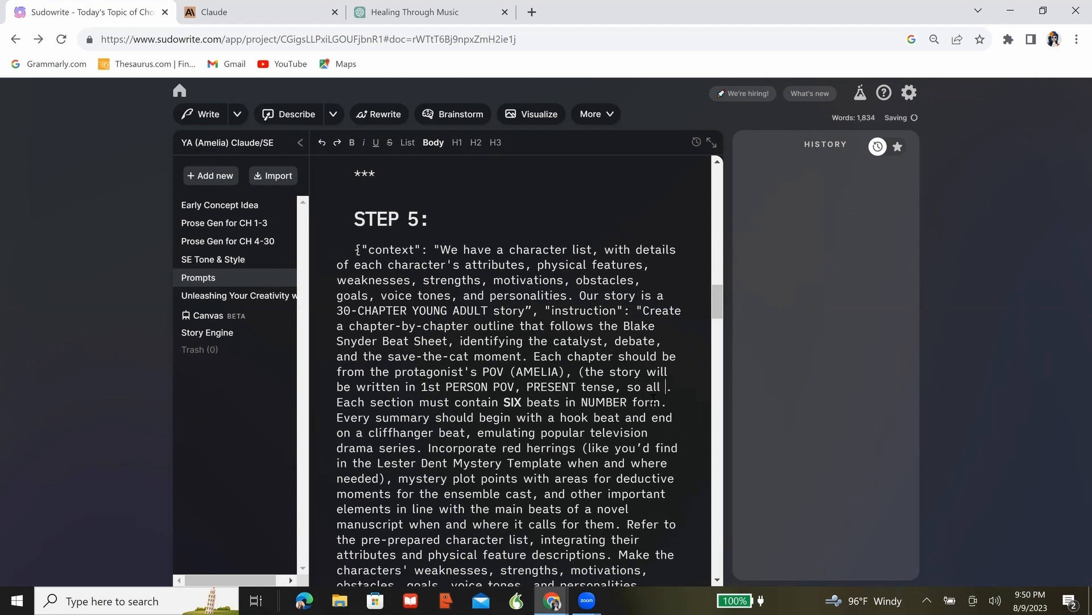
text(mmaries must)
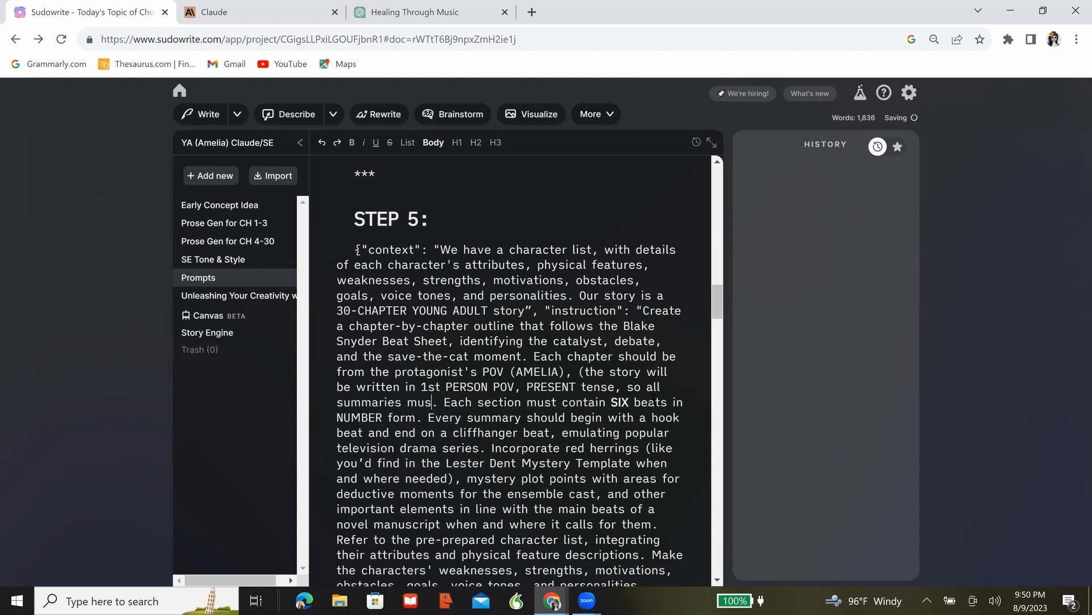
text( be from her POV)
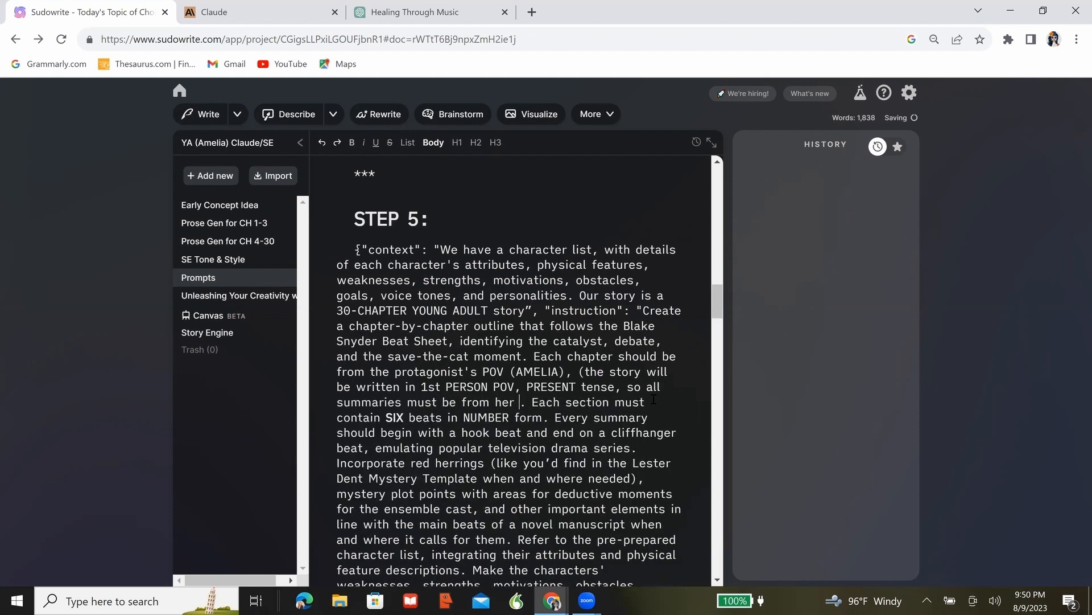
text())
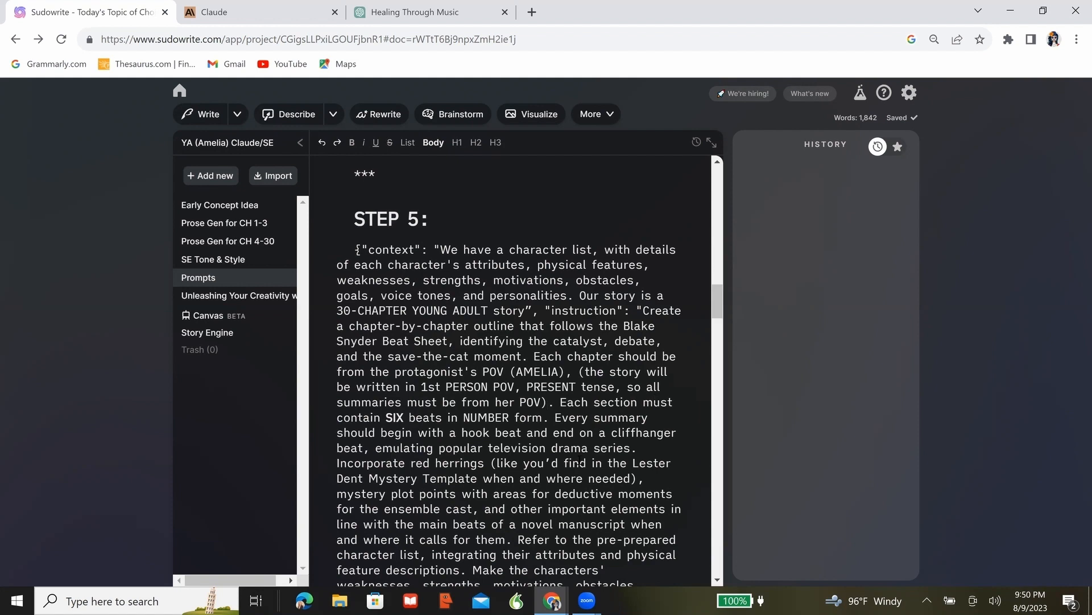
Step: Review the rest of the STEP 5 prompt and move "Use the format below:" into its own paragraph after a blank line
scroll(579, 460, down, 2)
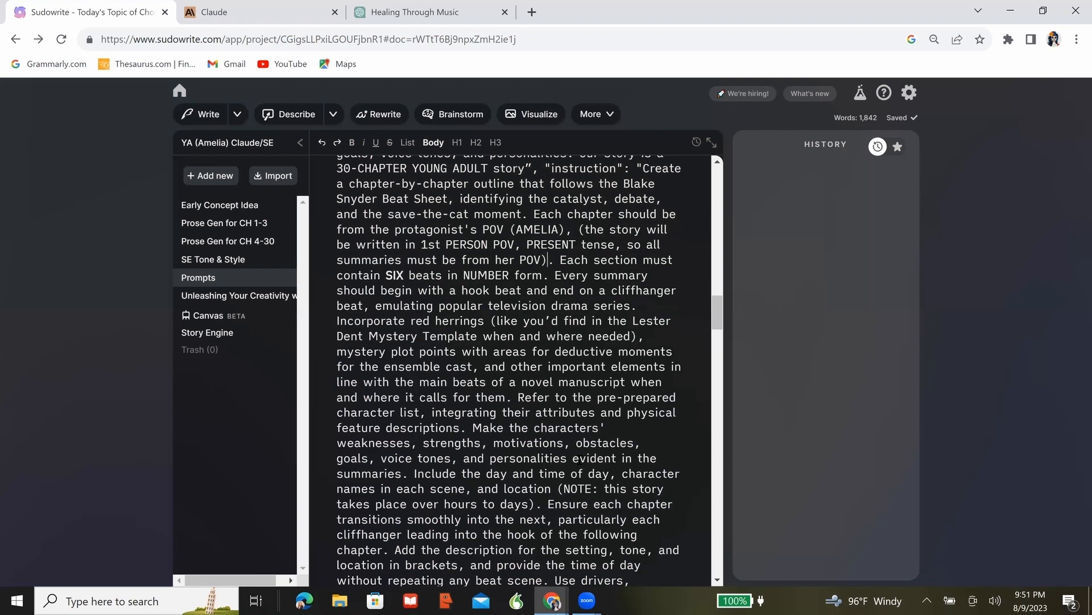
scroll(579, 460, down, 1)
scroll(580, 459, down, 1)
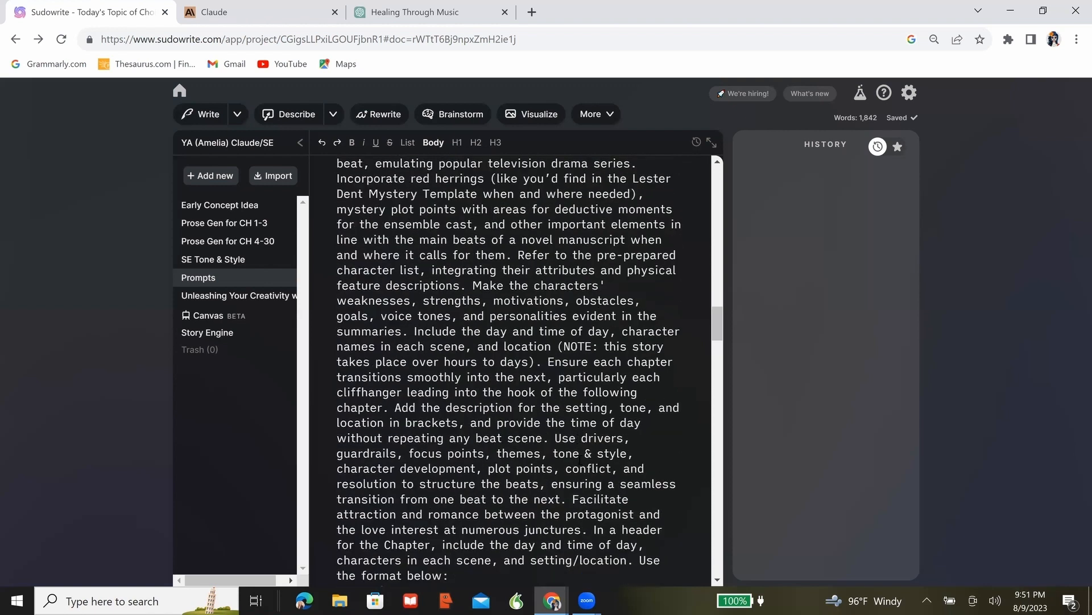
scroll(579, 460, down, 1)
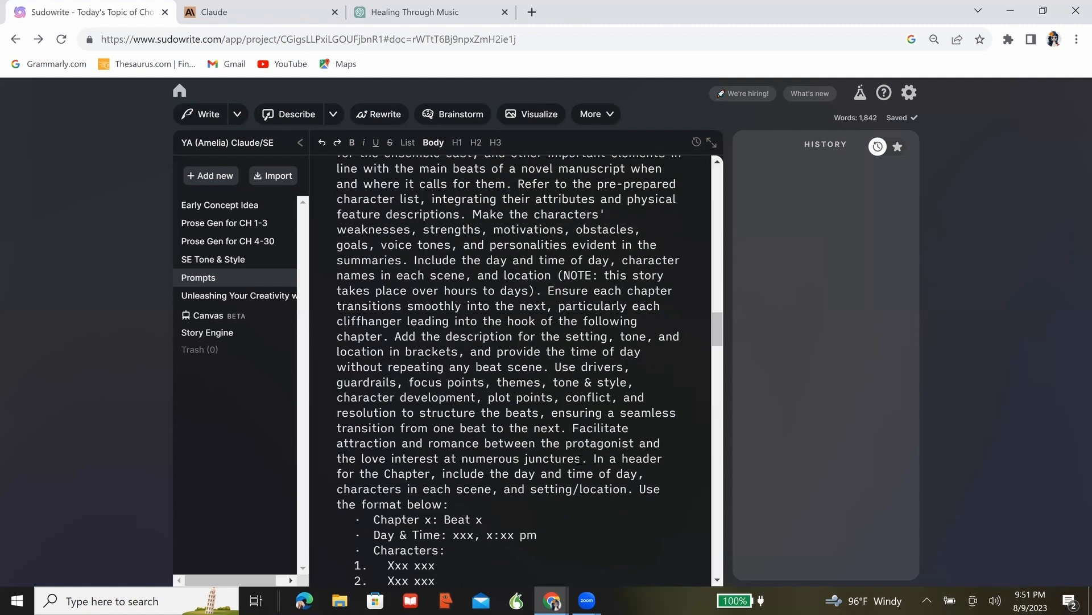
scroll(579, 460, down, 2)
drag(368, 377, 583, 465)
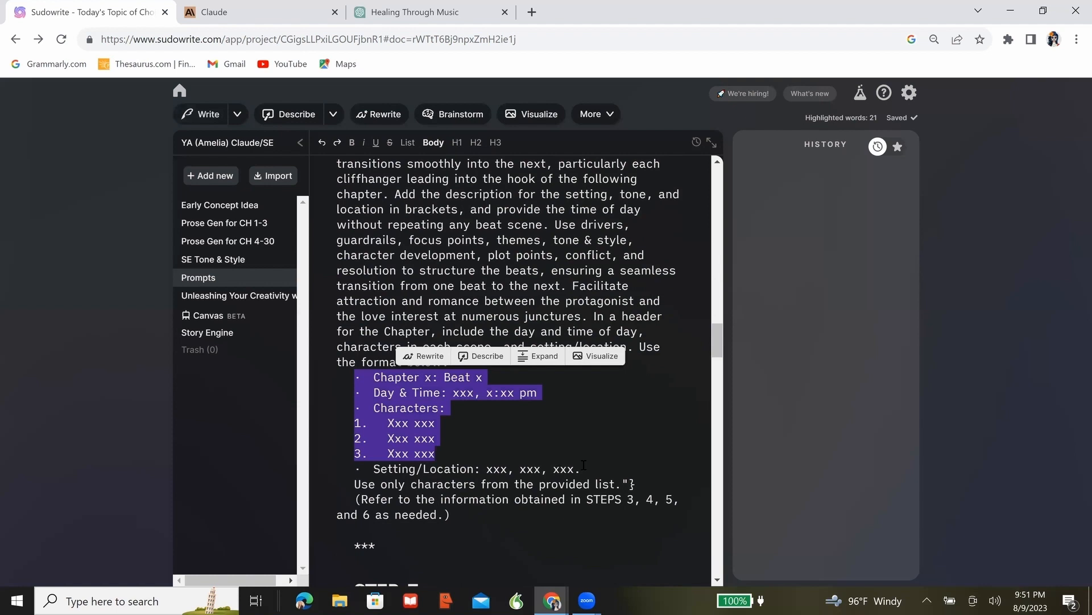
click(658, 425)
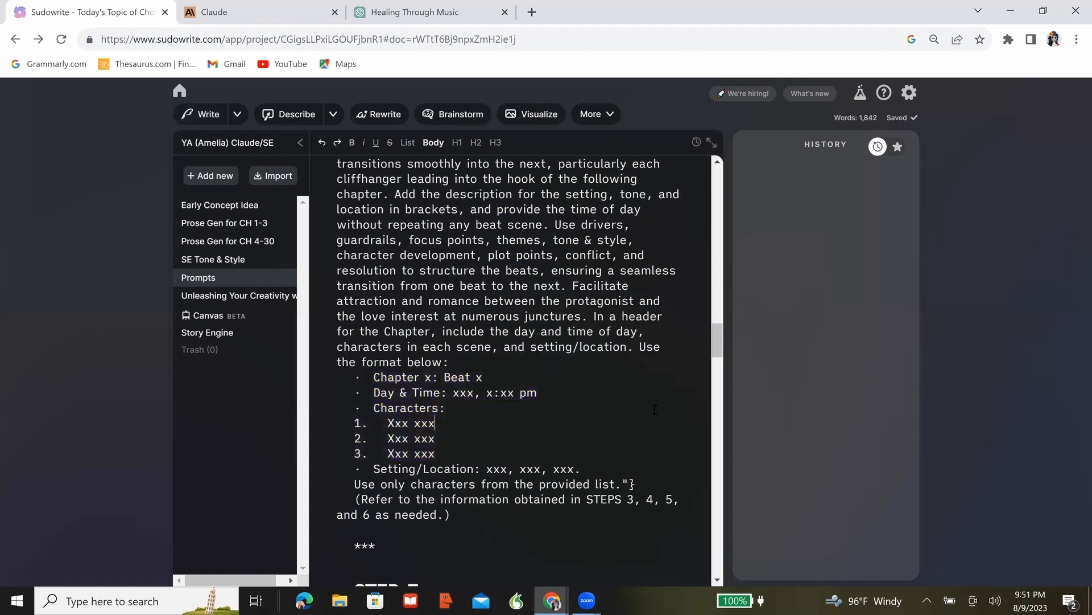
click(641, 348)
key(Return)
key(Return)
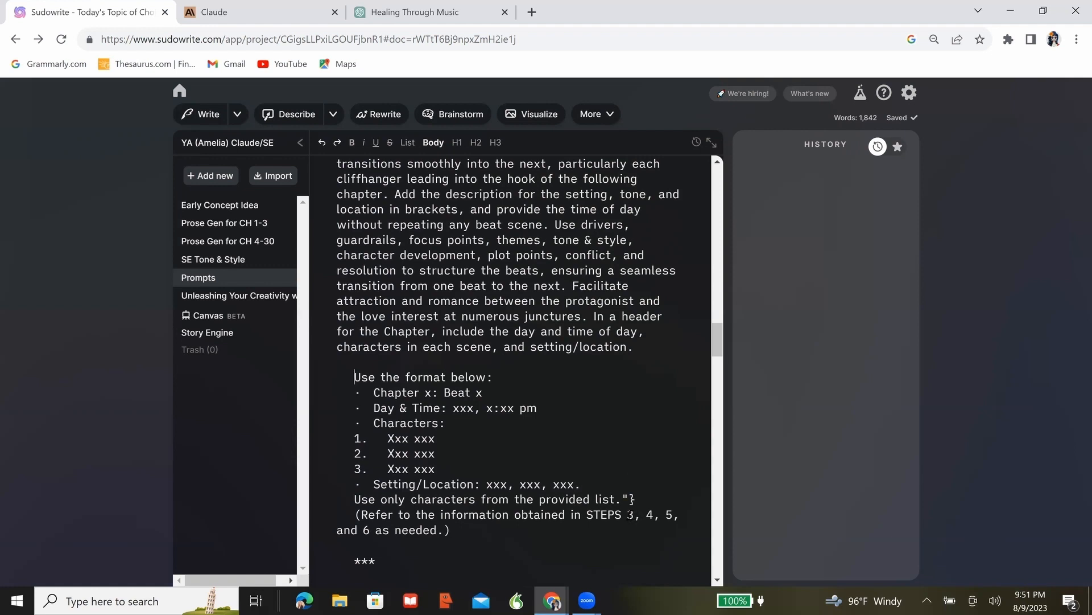
Step: Edit the closing reference note of the STEP 5 prompt to cite STEPS 2, 3, 4, removing the mention of 5 and 6
click(629, 515)
text(2,)
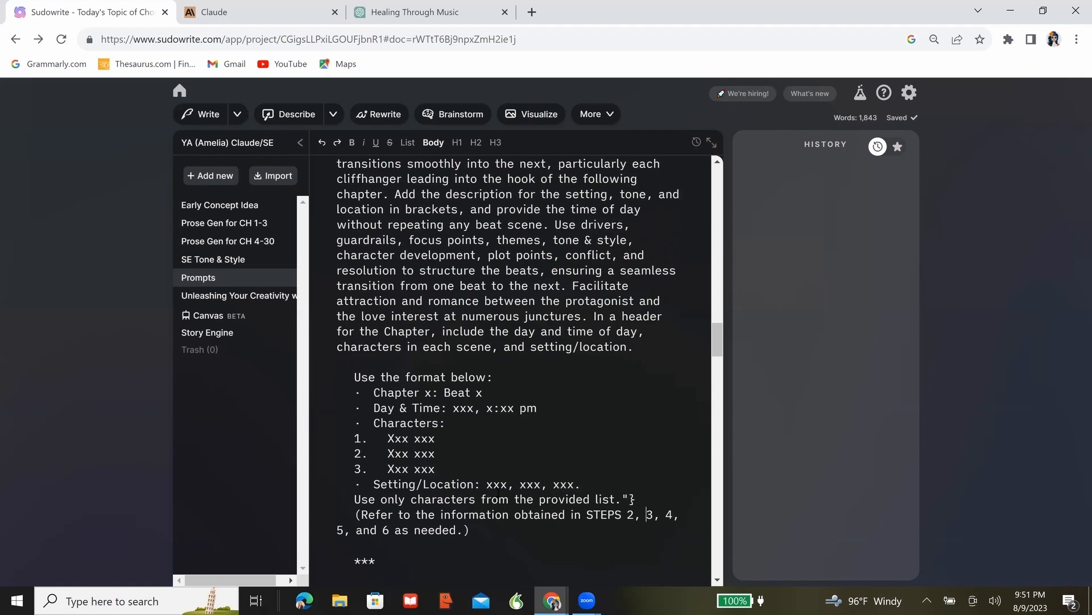
scroll(539, 448, up, 3)
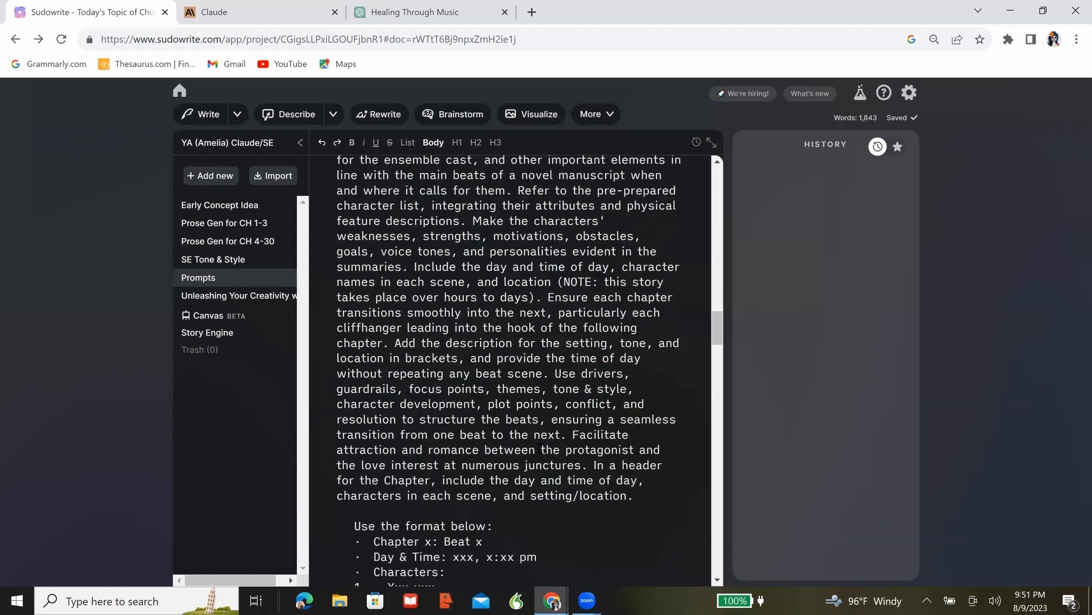
scroll(539, 448, up, 6)
scroll(539, 448, up, 3)
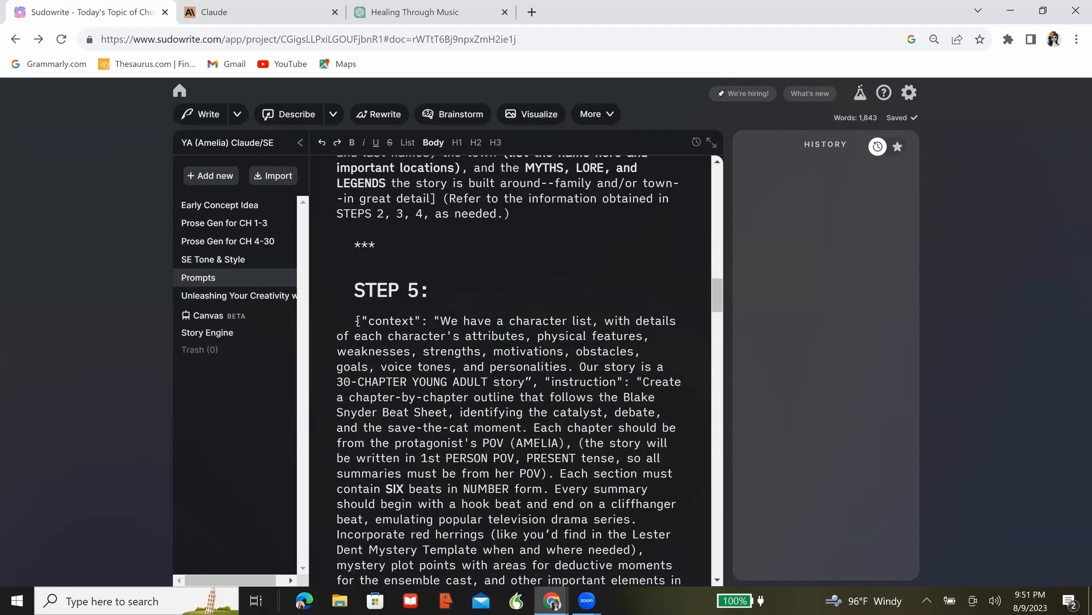
scroll(539, 448, down, 10)
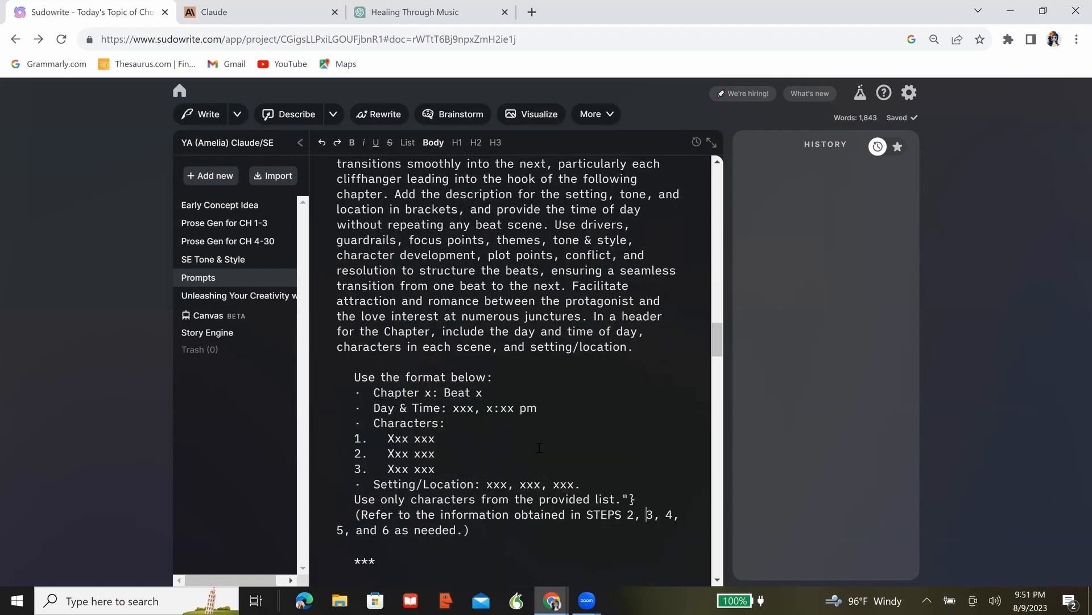
click(390, 524)
key(BackSpace)
key(BackSpace)
key(BackSpace)
key(BackSpace)
key(BackSpace)
key(BackSpace)
key(BackSpace)
key(BackSpace)
key(BackSpace)
key(BackSpace)
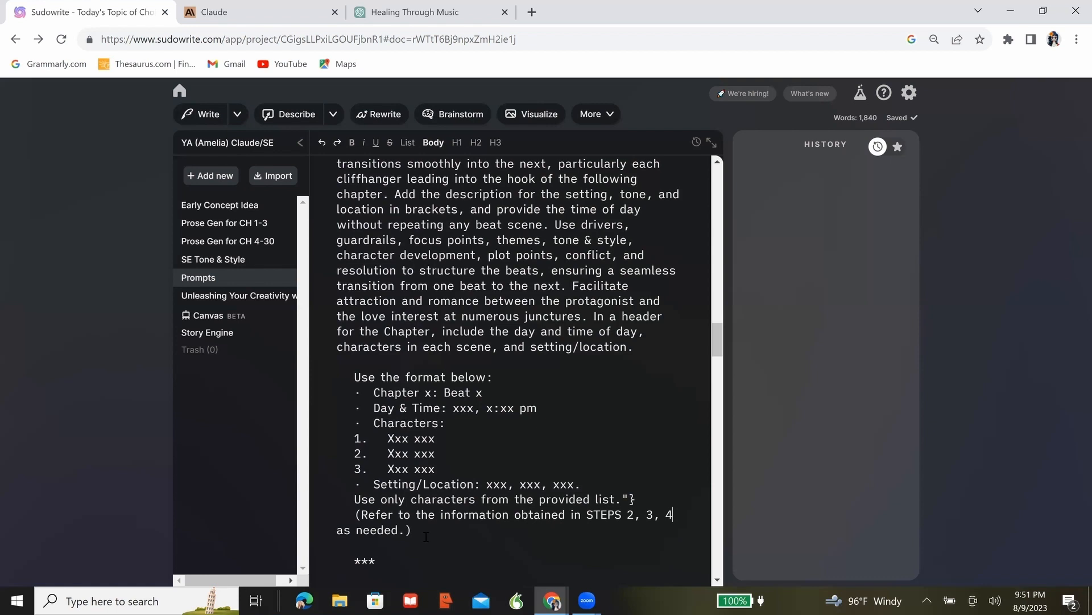
Step: Copy the complete STEP 5 prompt from its heading to the closing reference note, switch to Claude and review the character list to its end
drag(424, 531, 370, 154)
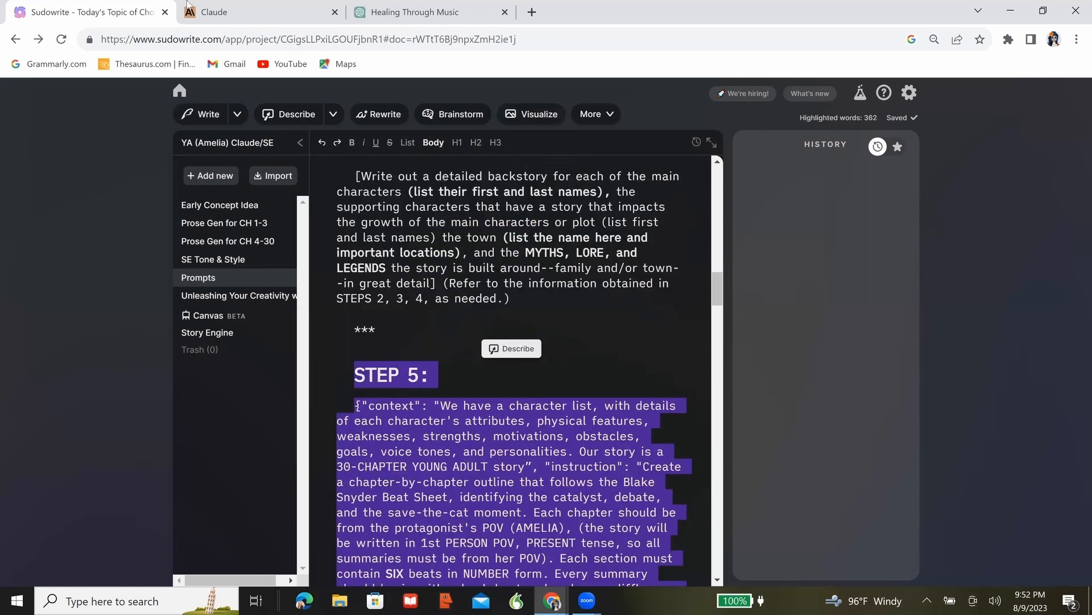
click(248, 17)
scroll(457, 422, up, 5)
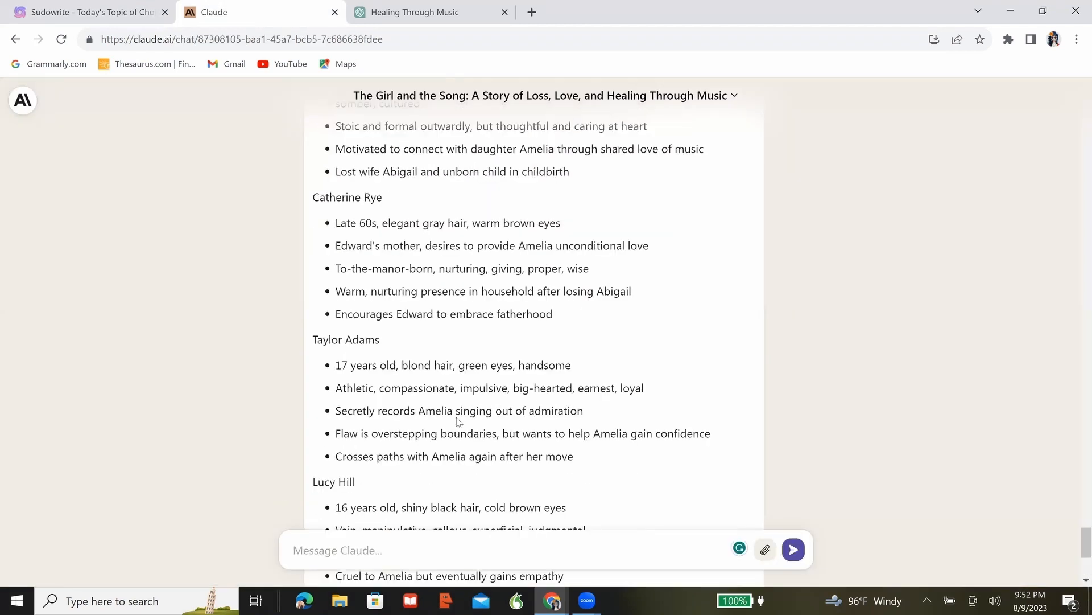
scroll(459, 422, up, 1)
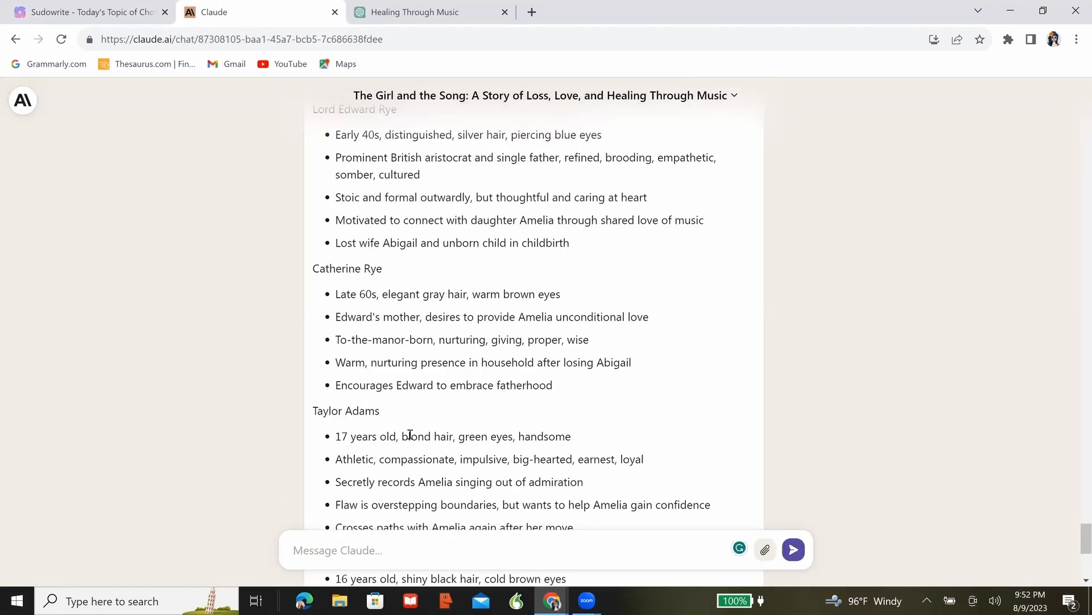
scroll(401, 429, down, 1)
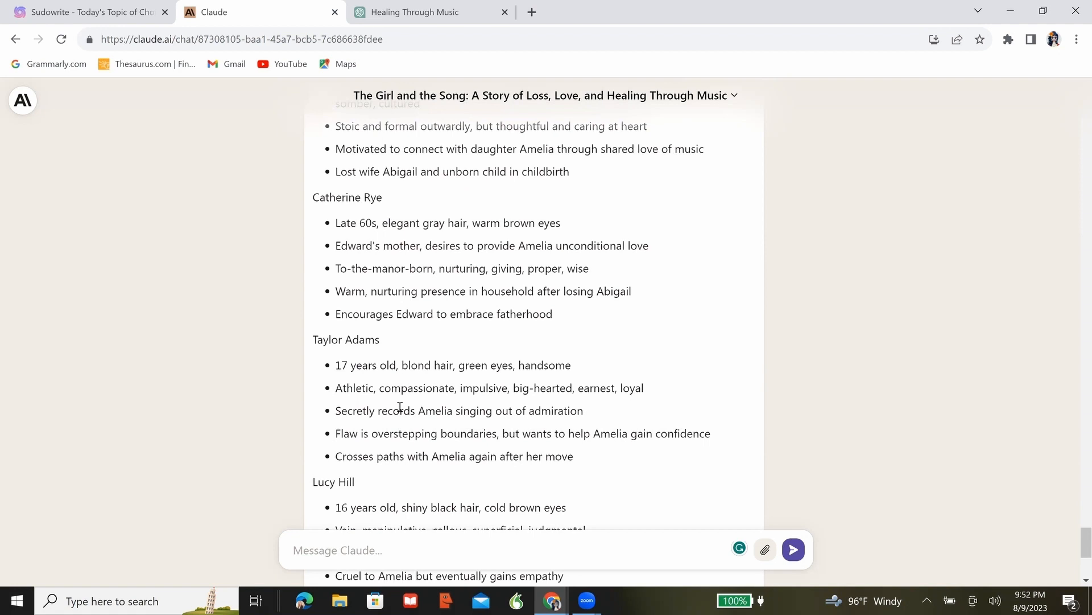
scroll(398, 409, down, 1)
drag(388, 339, 577, 339)
scroll(552, 406, down, 3)
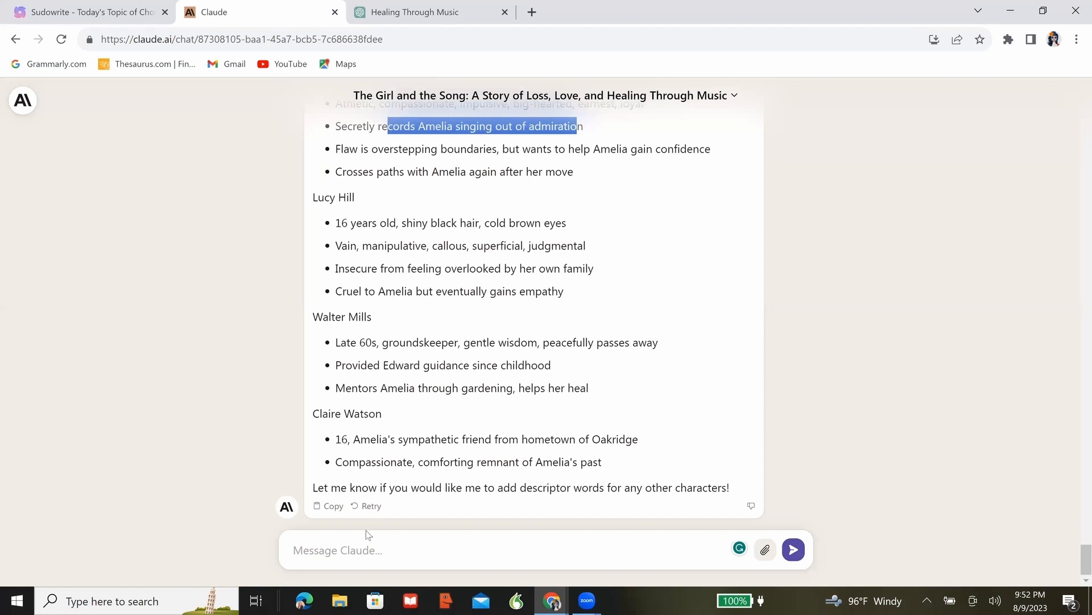
Step: Paste the STEP 5 prompt into the Claude message, make its heading read "Please proceed to STEP 5:" and send it
click(363, 552)
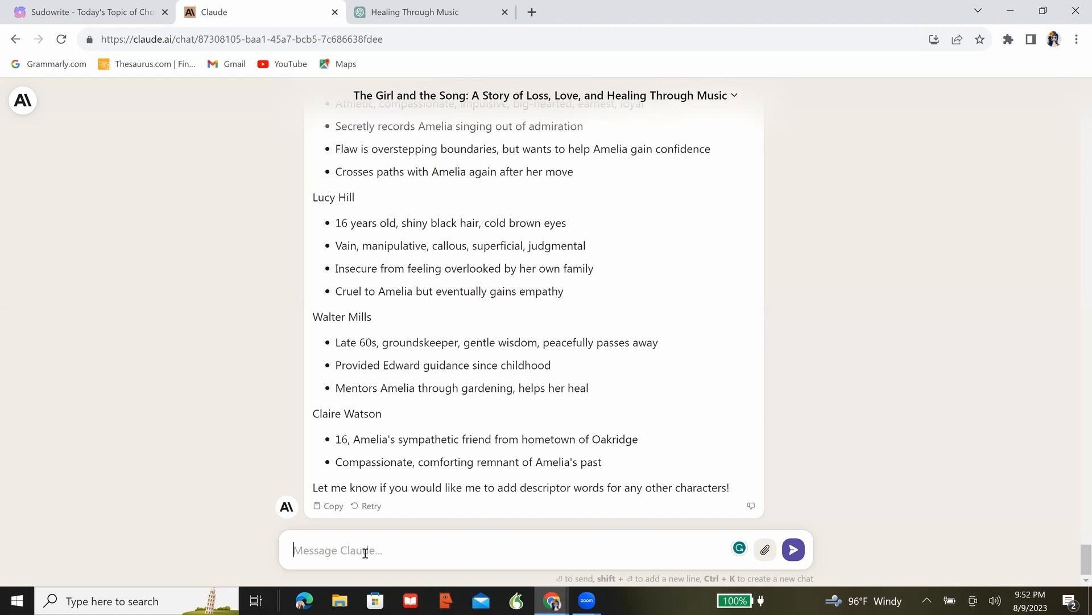
key(ctrl+v)
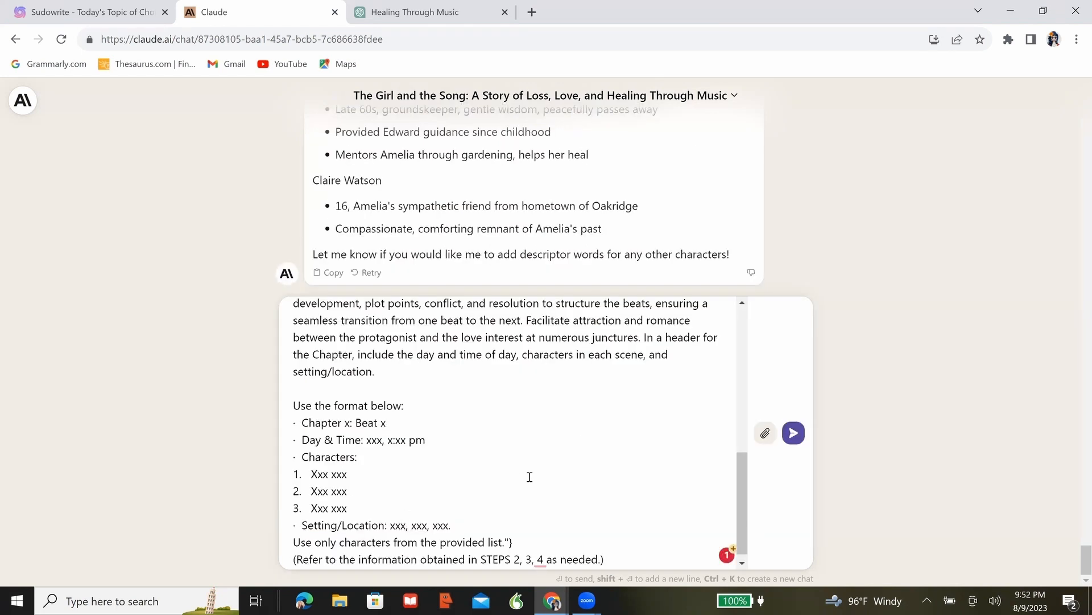
scroll(529, 477, up, 7)
click(293, 325)
text(Please proceed to STEP 5:)
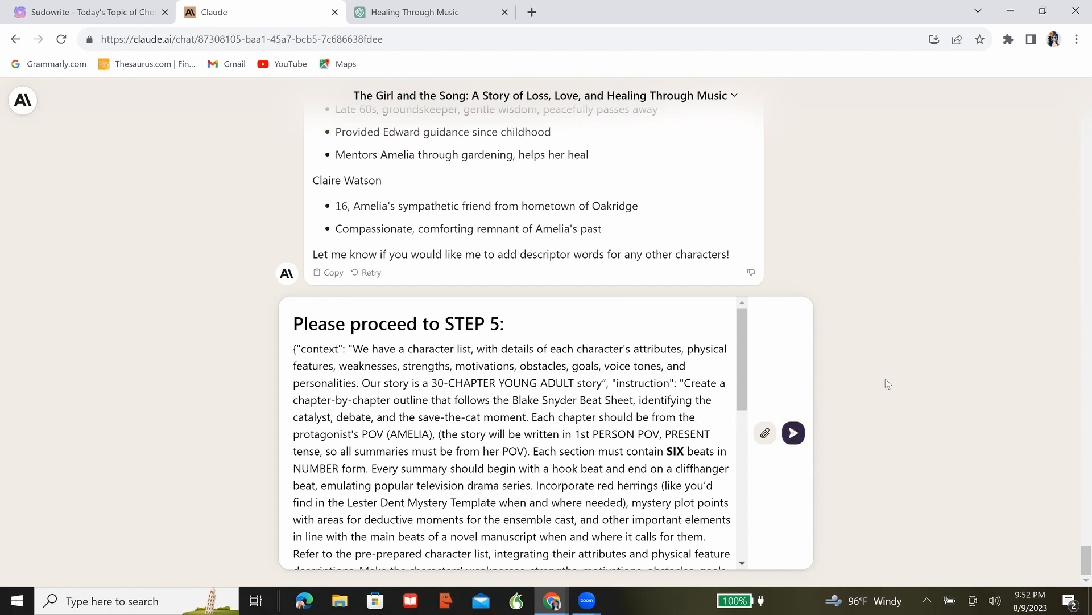
key(Return)
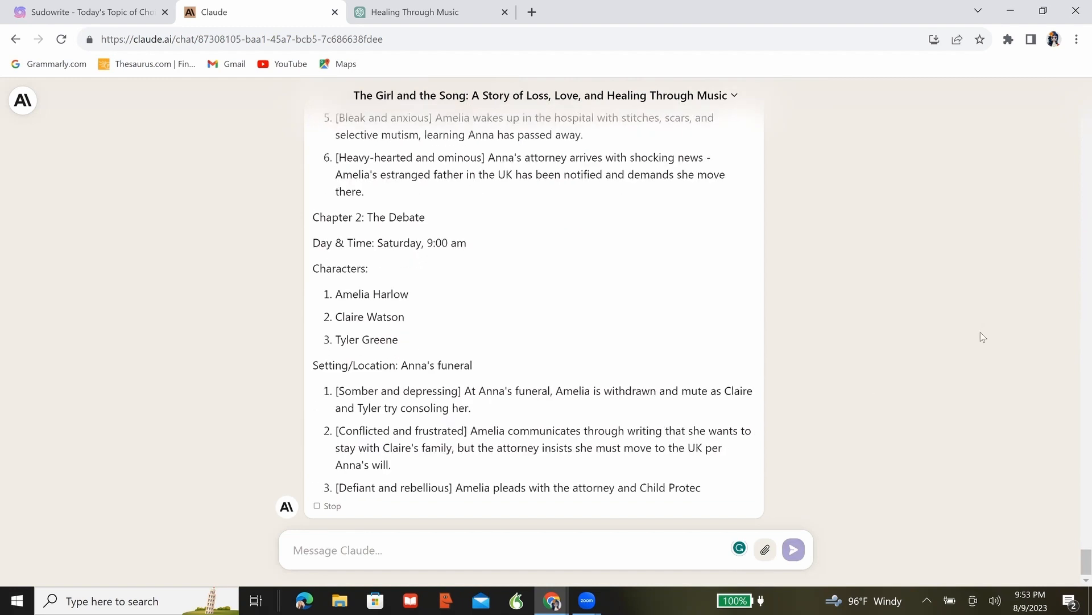
Step: Examine the start of the generated outline and read Chapter 1's header details and six beats
scroll(981, 333, up, 5)
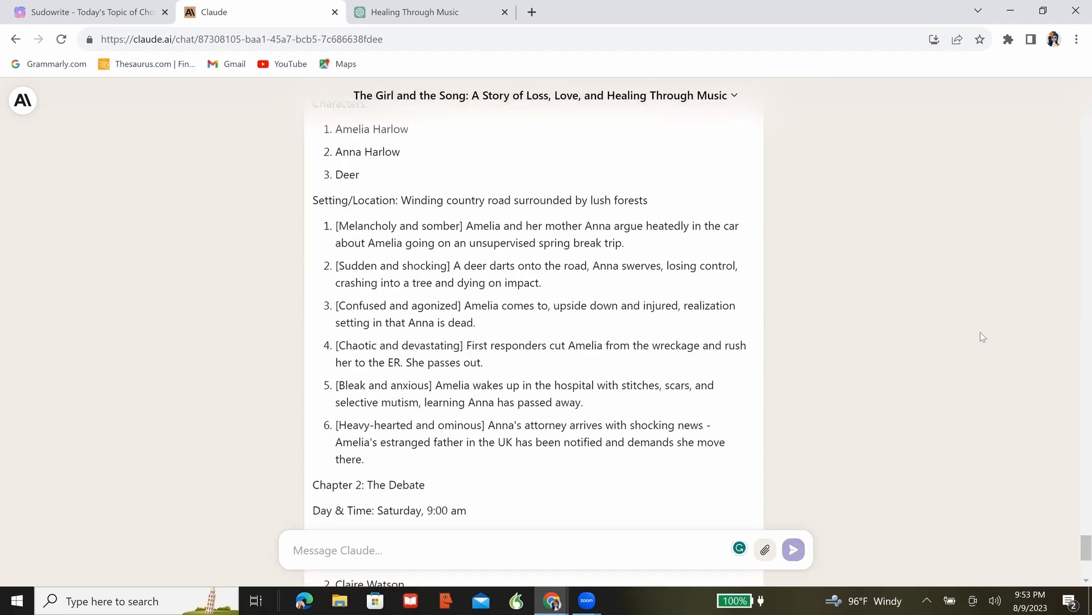
scroll(981, 332, up, 6)
scroll(981, 333, down, 2)
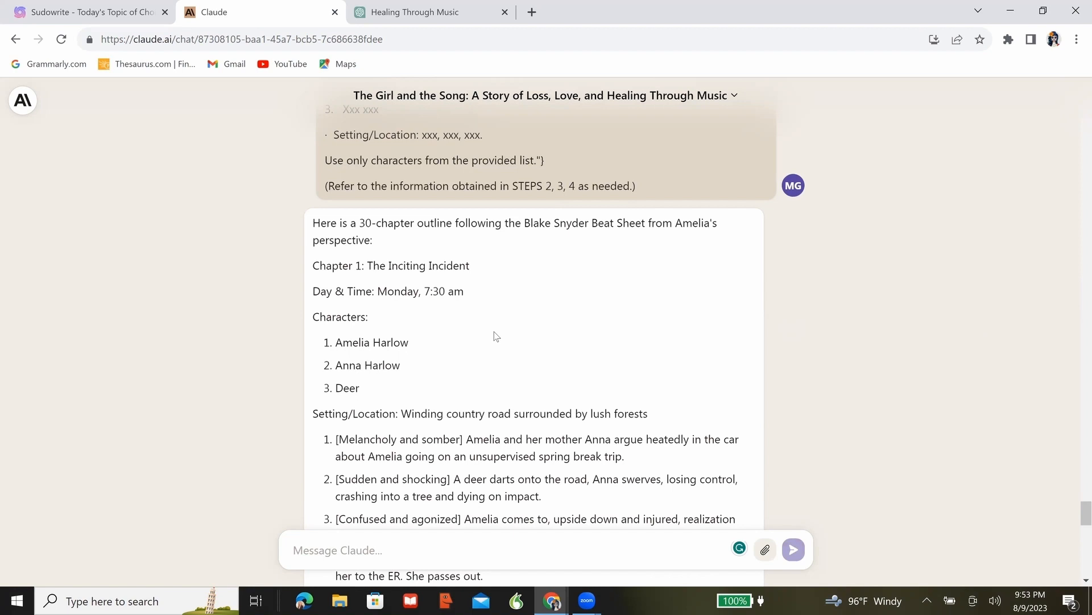
scroll(494, 337, down, 1)
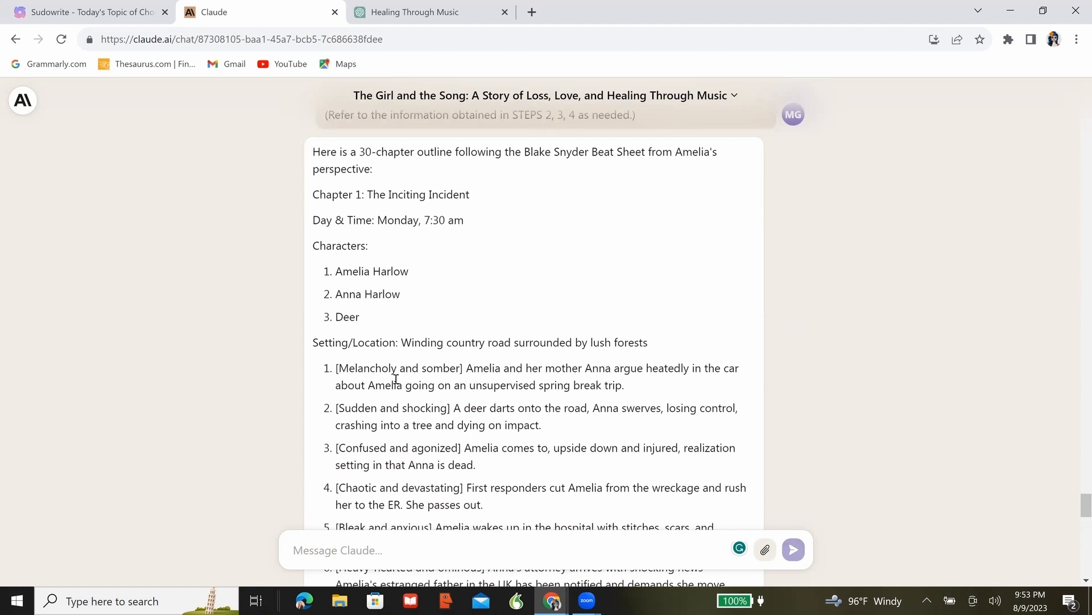
scroll(396, 379, down, 1)
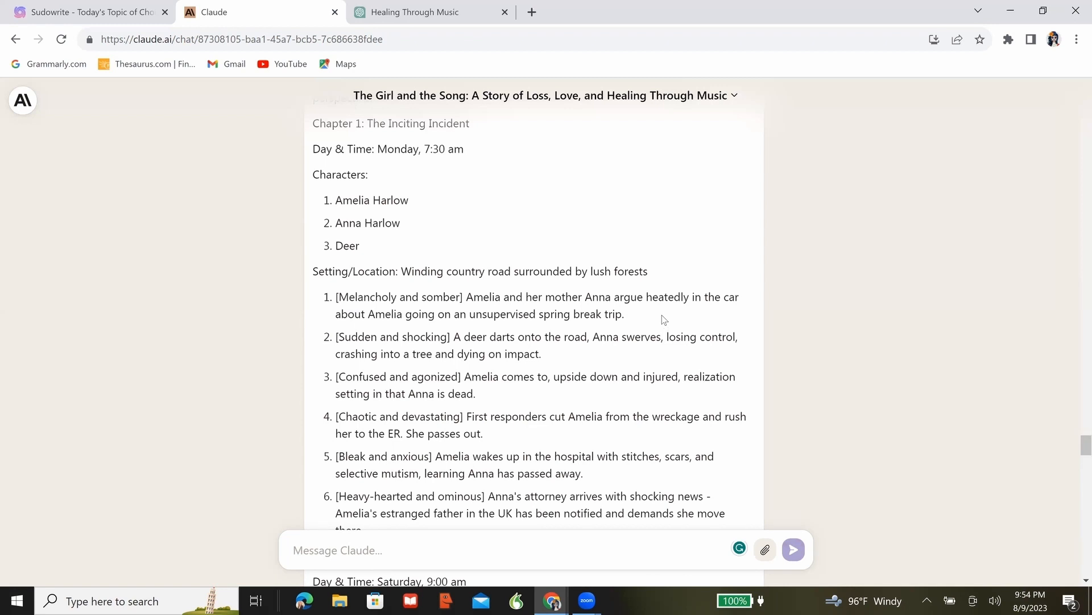
scroll(664, 320, down, 1)
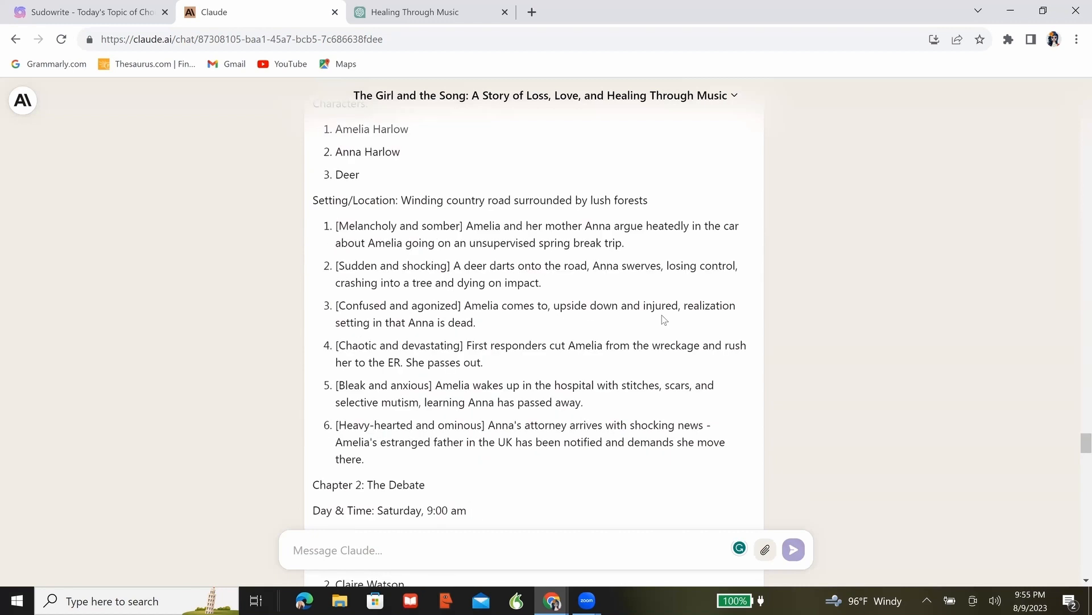
Step: Read the beats of Chapters 2 and 3 in the outline, checking the characters used in the funeral scene
scroll(664, 319, down, 4)
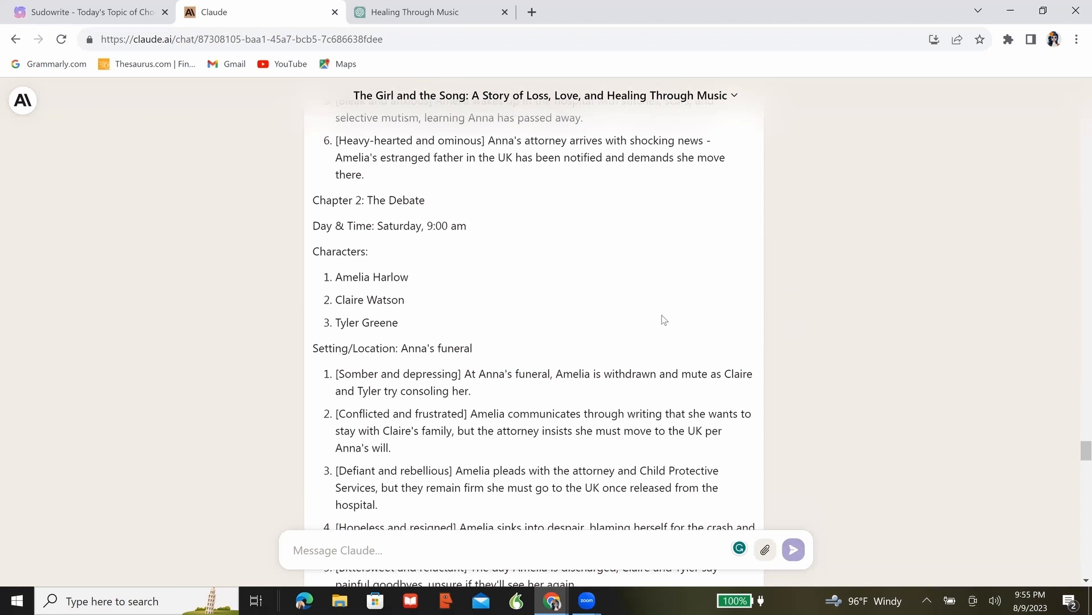
scroll(664, 319, down, 1)
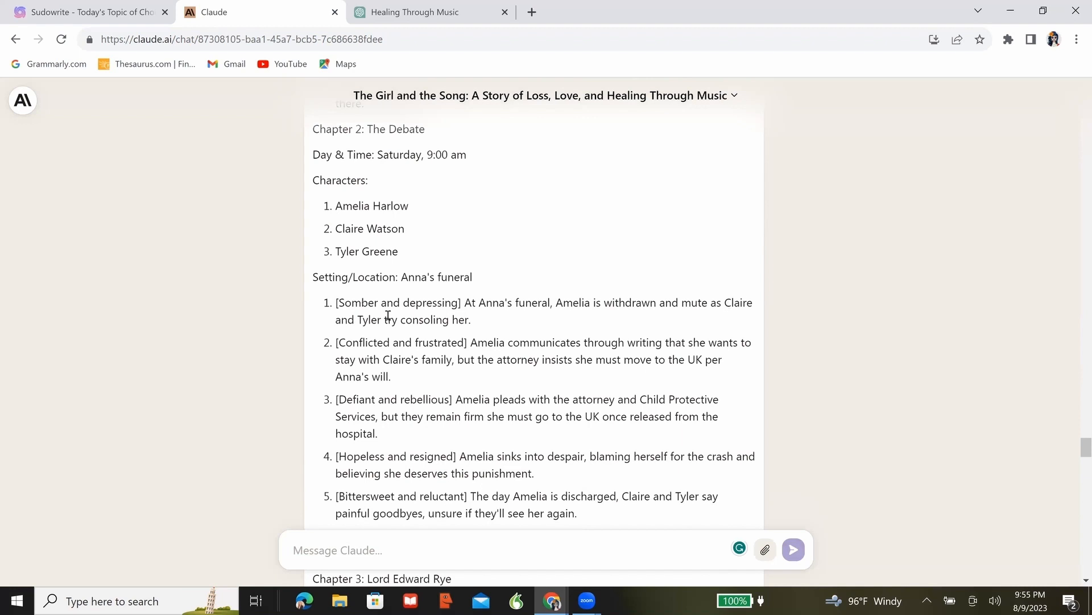
drag(356, 319, 396, 319)
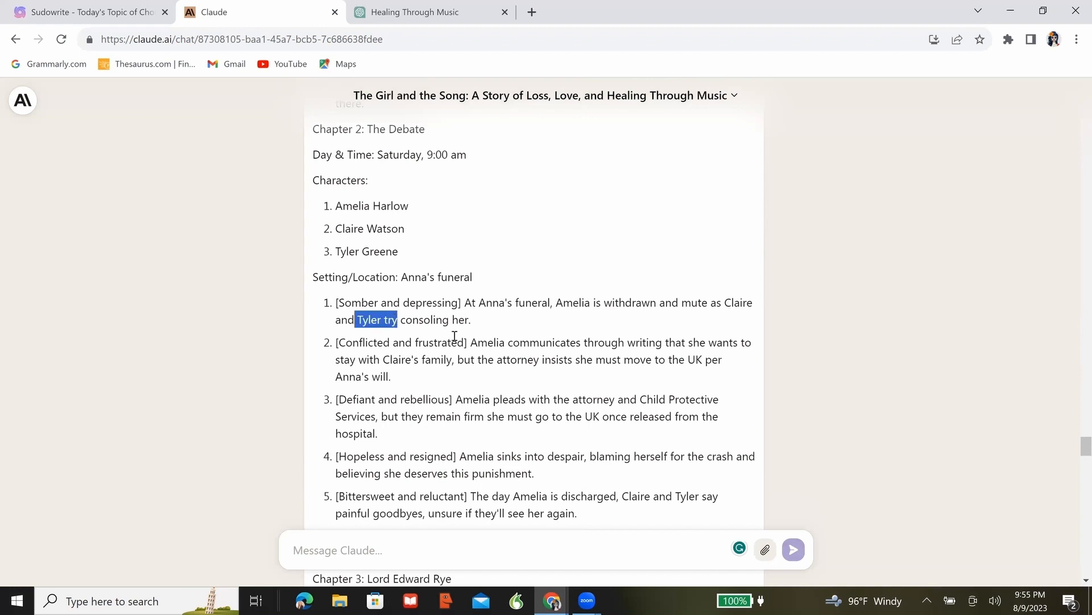
scroll(454, 335, down, 2)
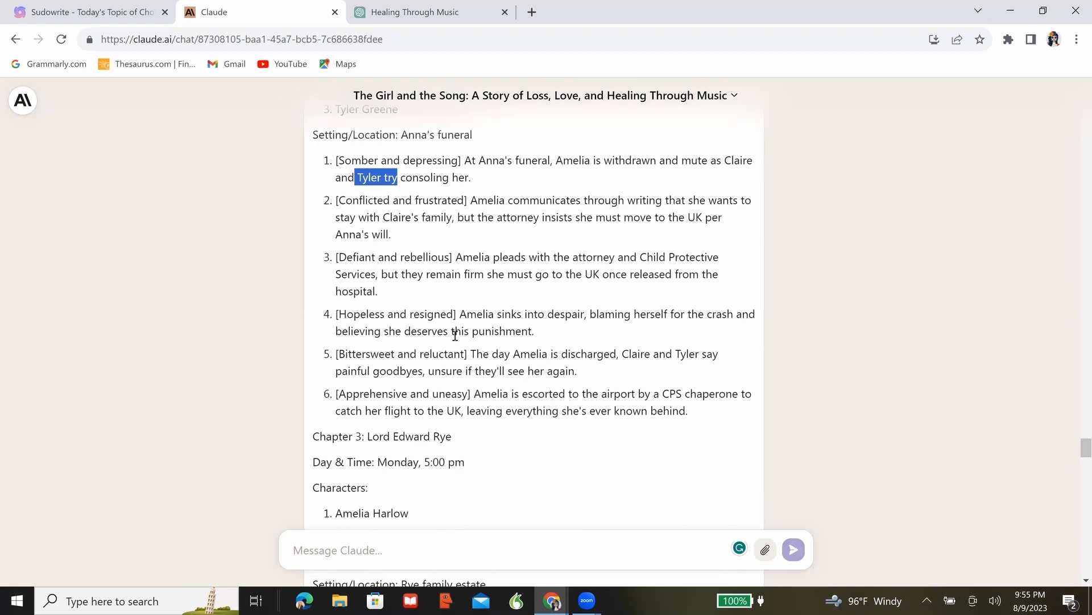
scroll(455, 336, down, 2)
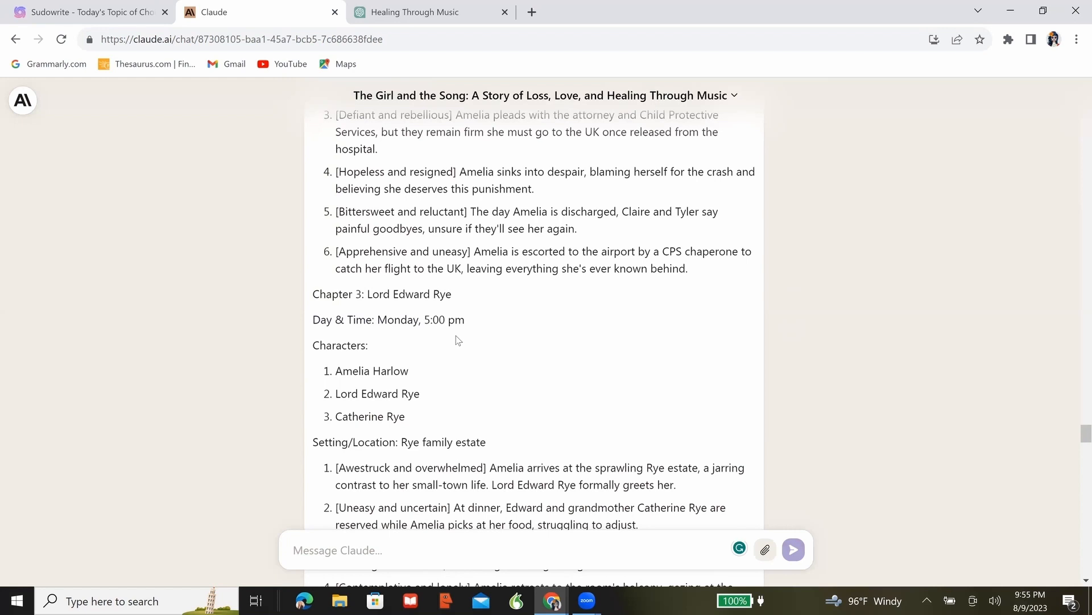
scroll(458, 339, down, 1)
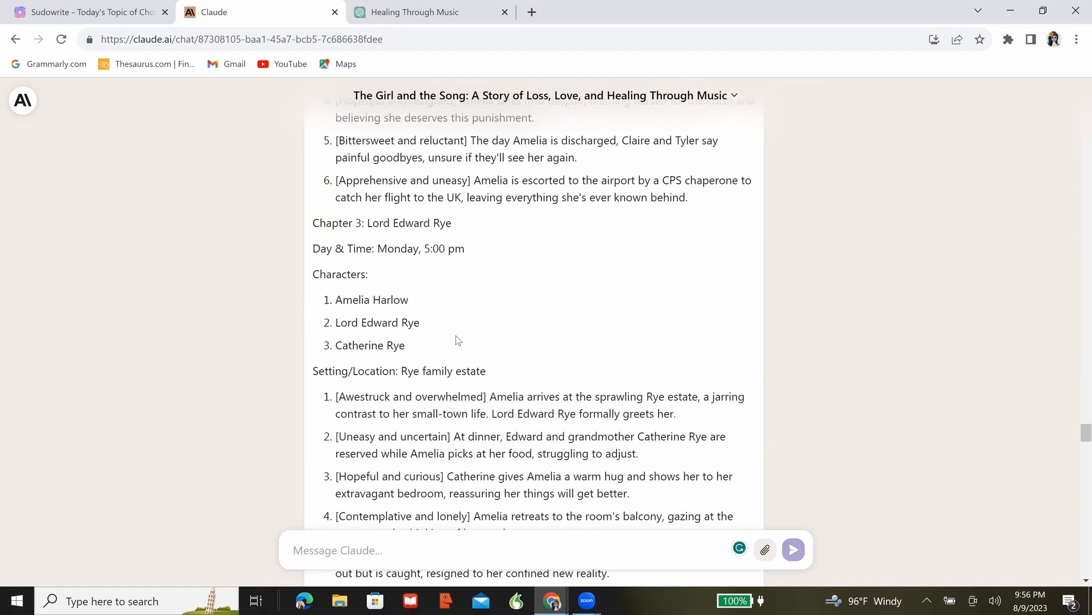
scroll(458, 339, down, 1)
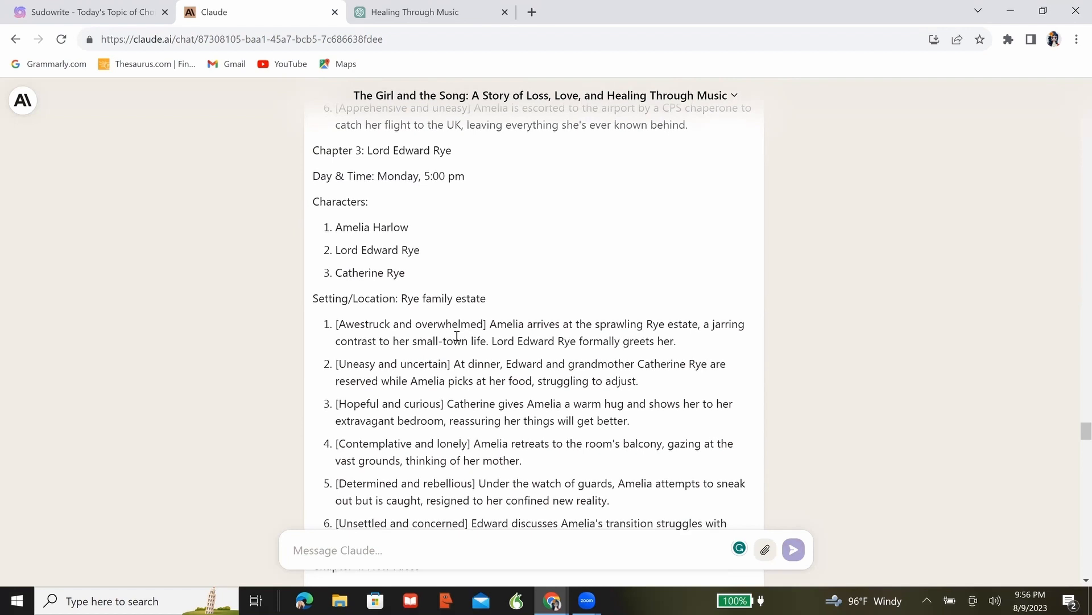
scroll(456, 336, down, 2)
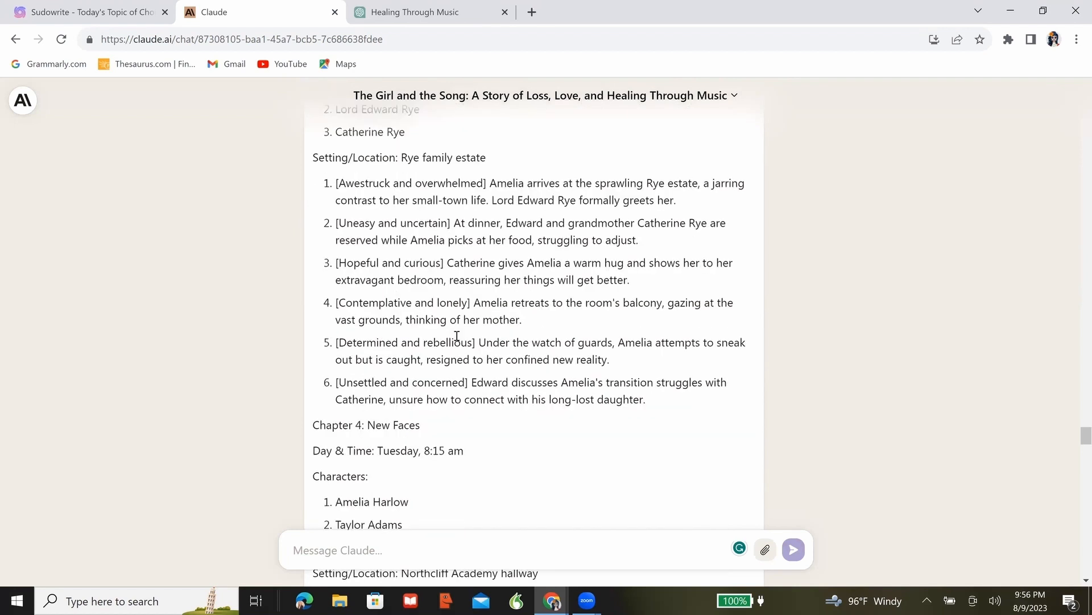
Step: Read Chapter 4 of the outline, checking its characters, setting and the bracketed tone descriptions of its beats
scroll(458, 338, down, 2)
scroll(458, 340, down, 1)
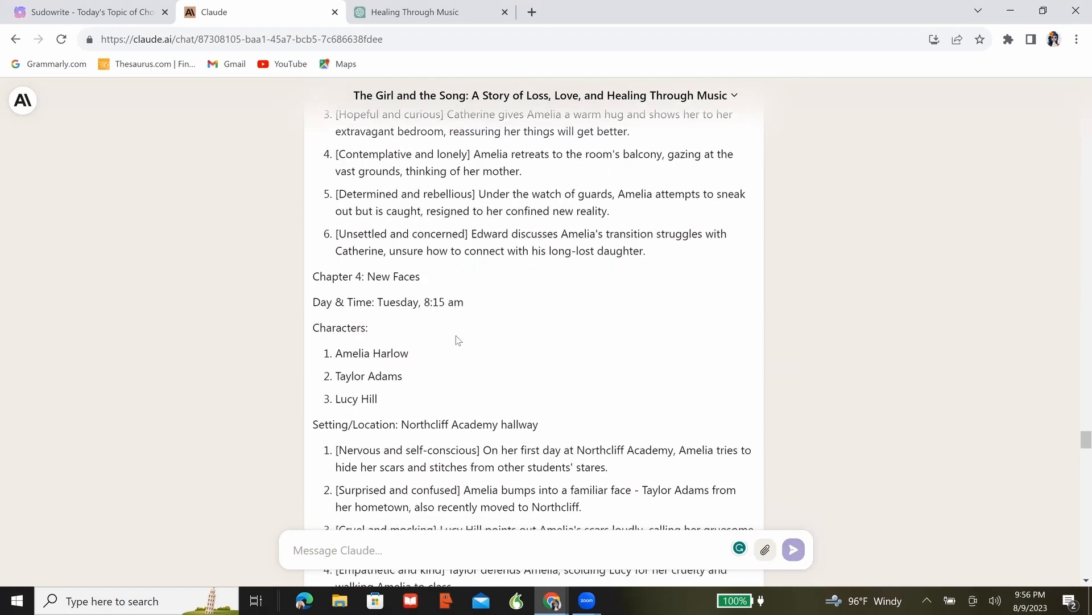
scroll(458, 339, down, 1)
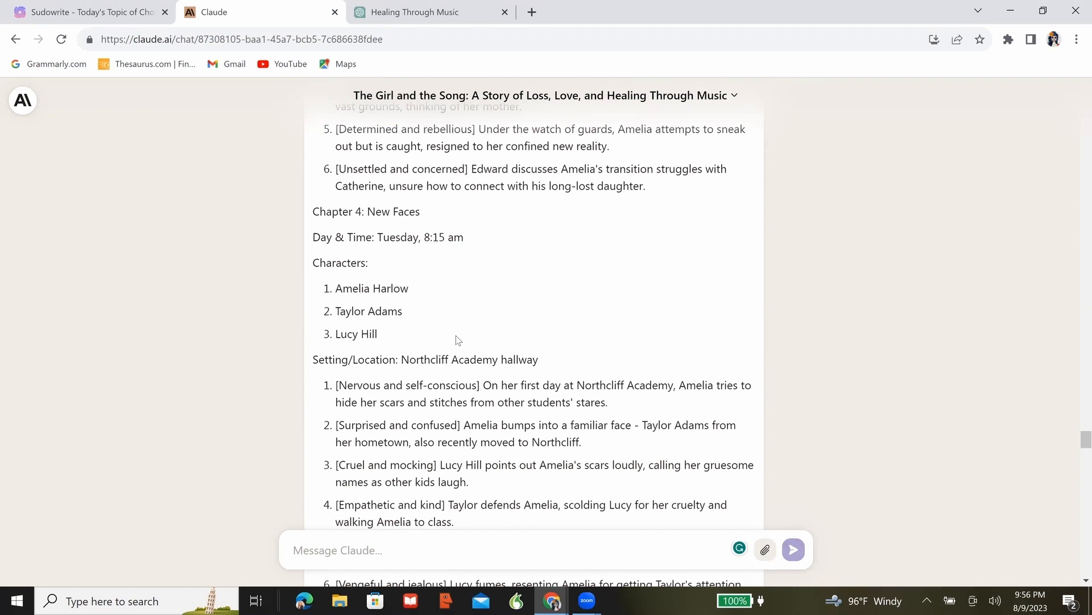
scroll(458, 340, down, 1)
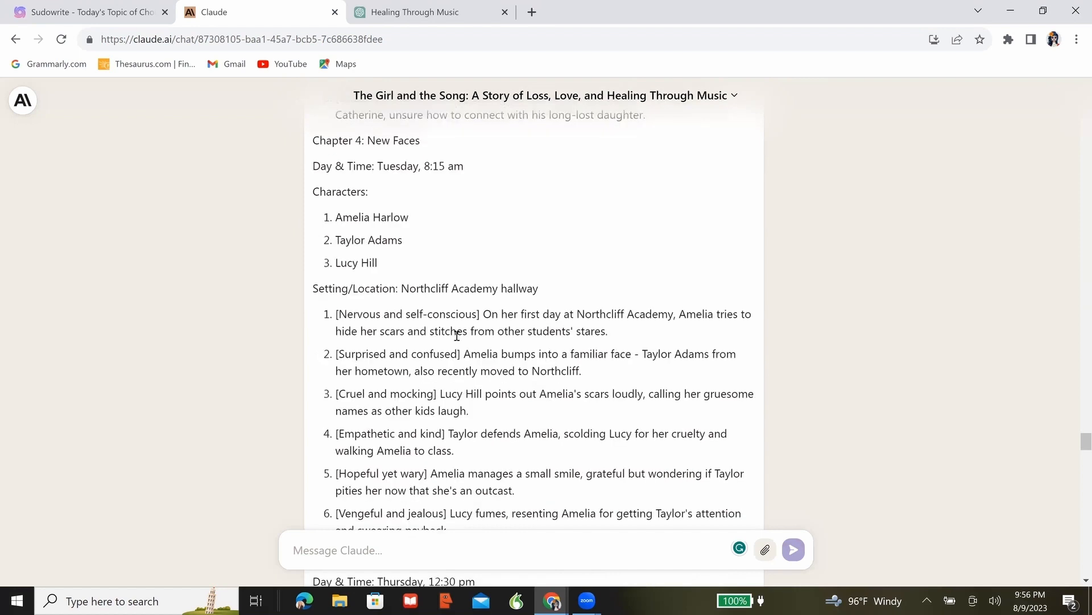
scroll(457, 335, down, 1)
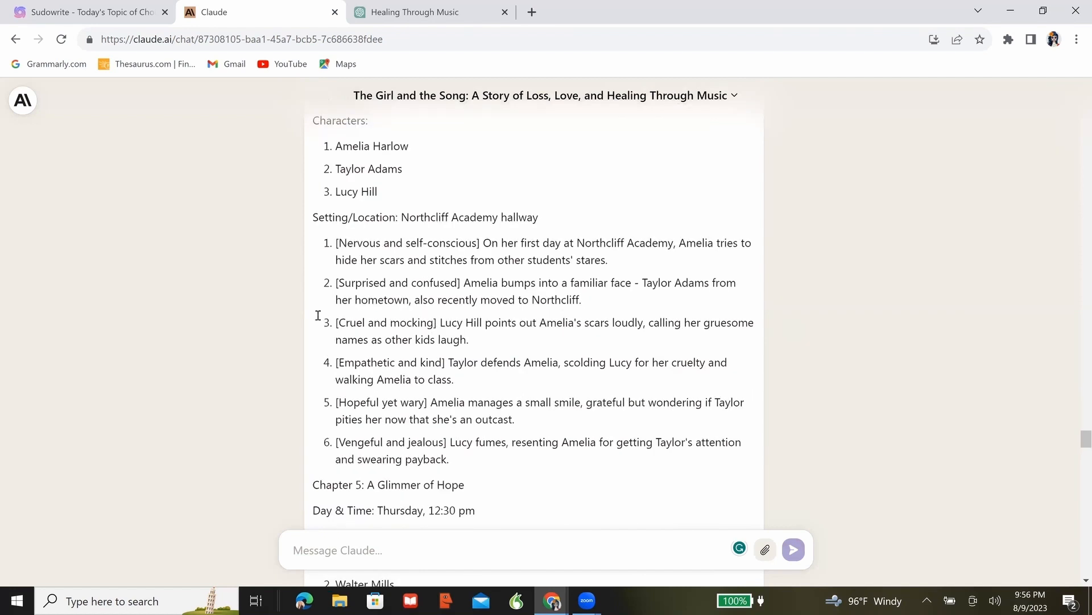
drag(336, 322, 453, 317)
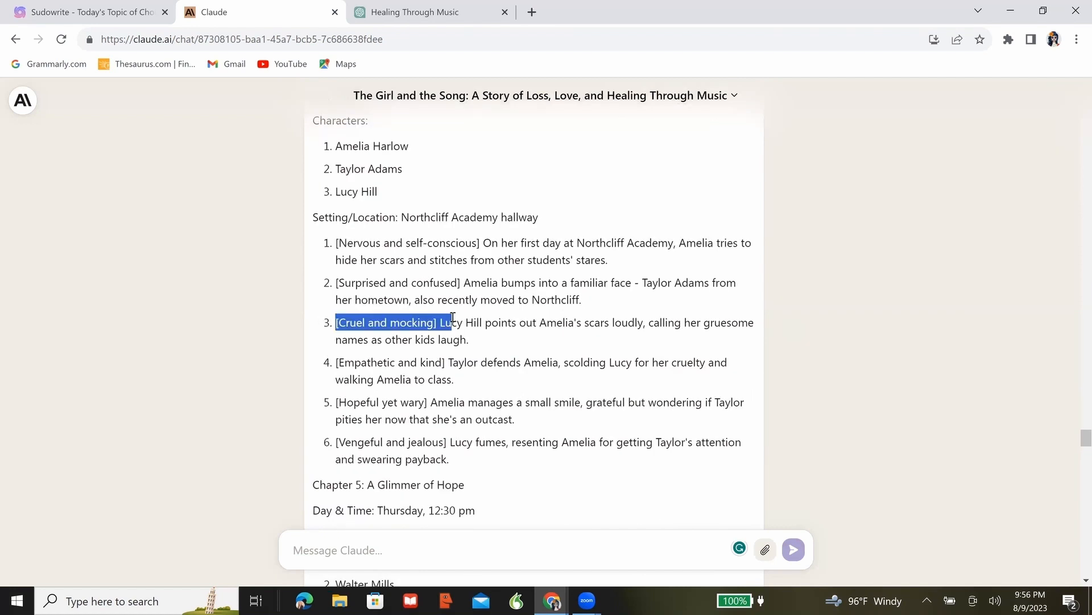
click(497, 350)
scroll(497, 350, down, 2)
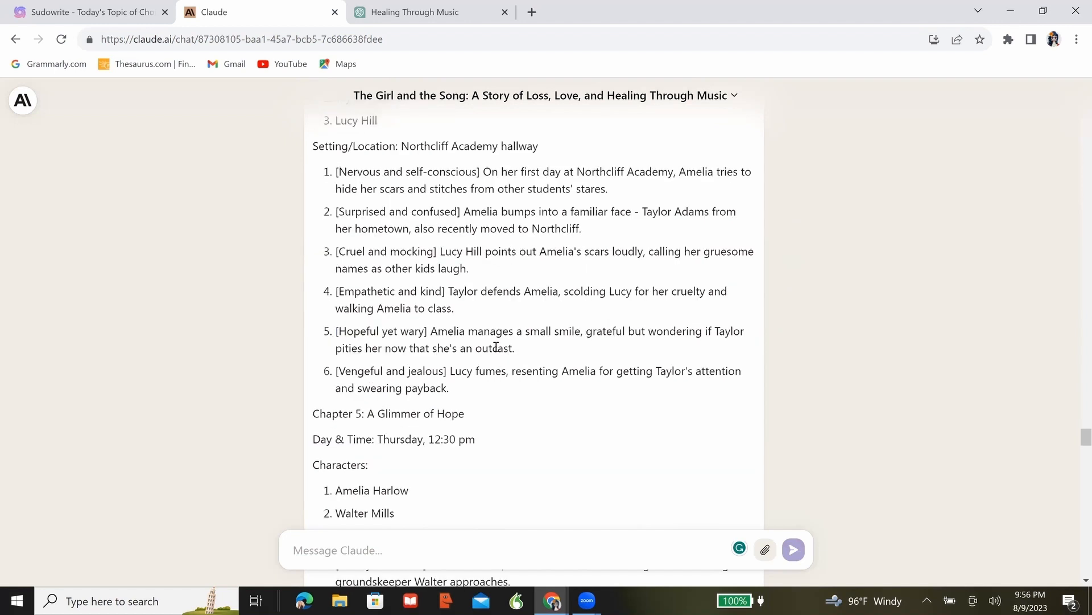
Step: Read through Chapters 5 to 8 of the outline, examining each chapter's characters, setting and beats
scroll(498, 350, down, 2)
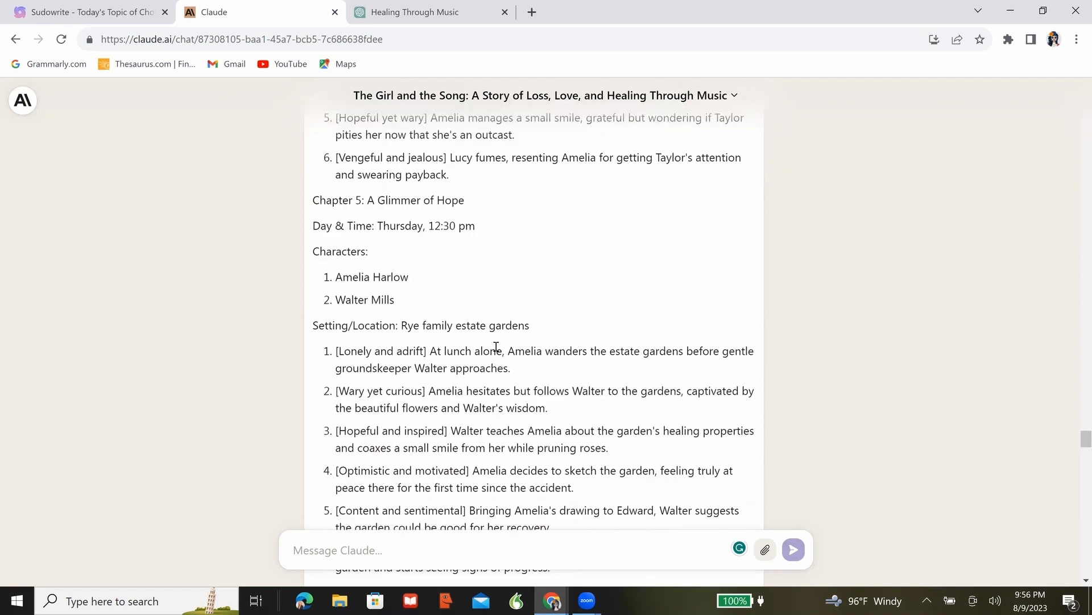
scroll(496, 346, down, 1)
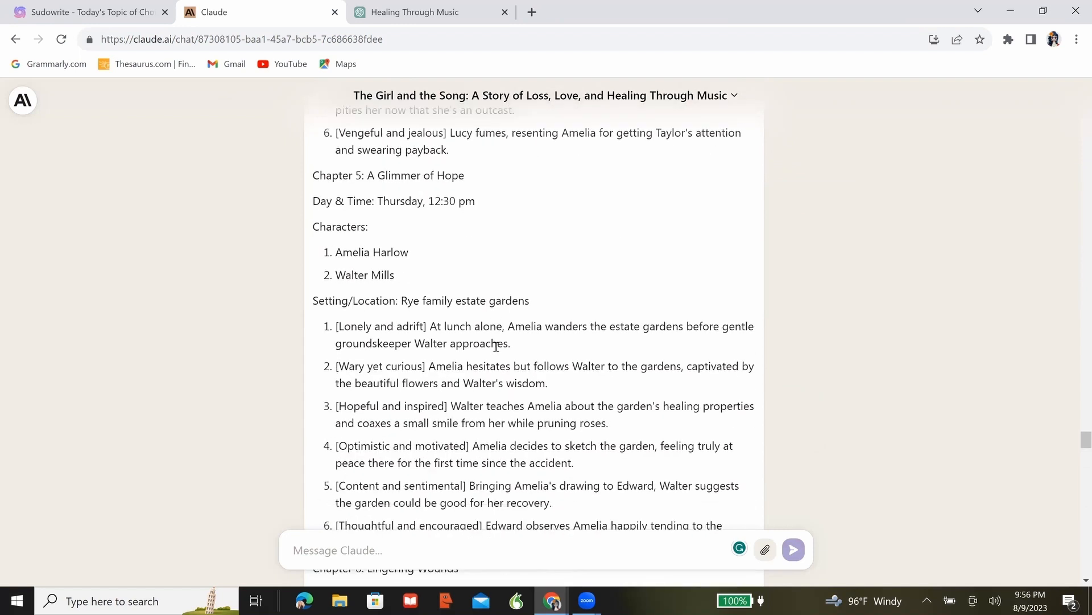
scroll(497, 347, down, 5)
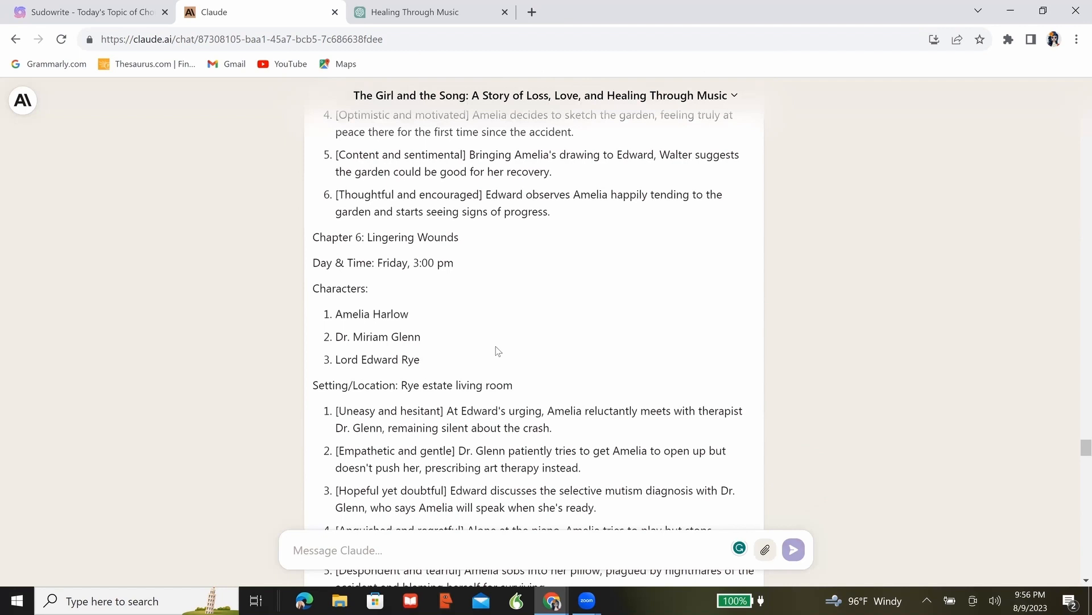
scroll(498, 351, down, 1)
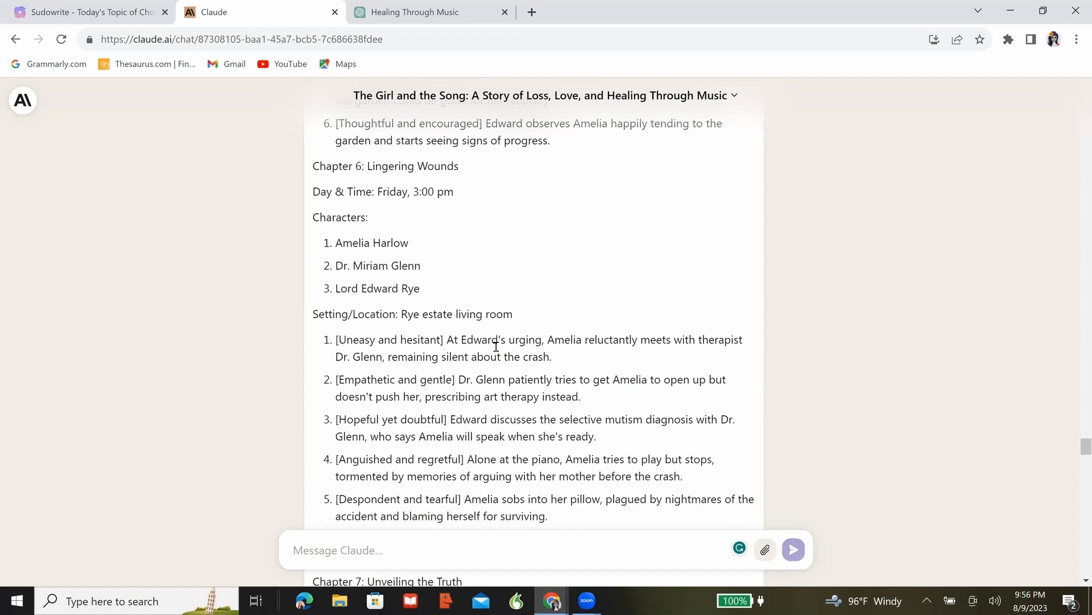
scroll(496, 347, down, 2)
scroll(497, 349, down, 4)
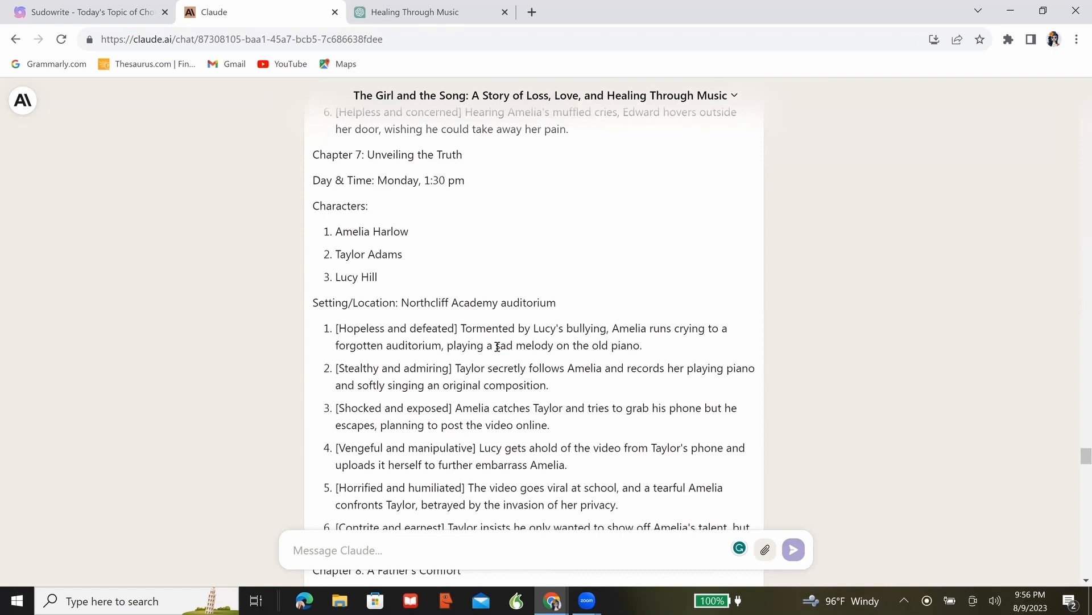
scroll(497, 347, down, 5)
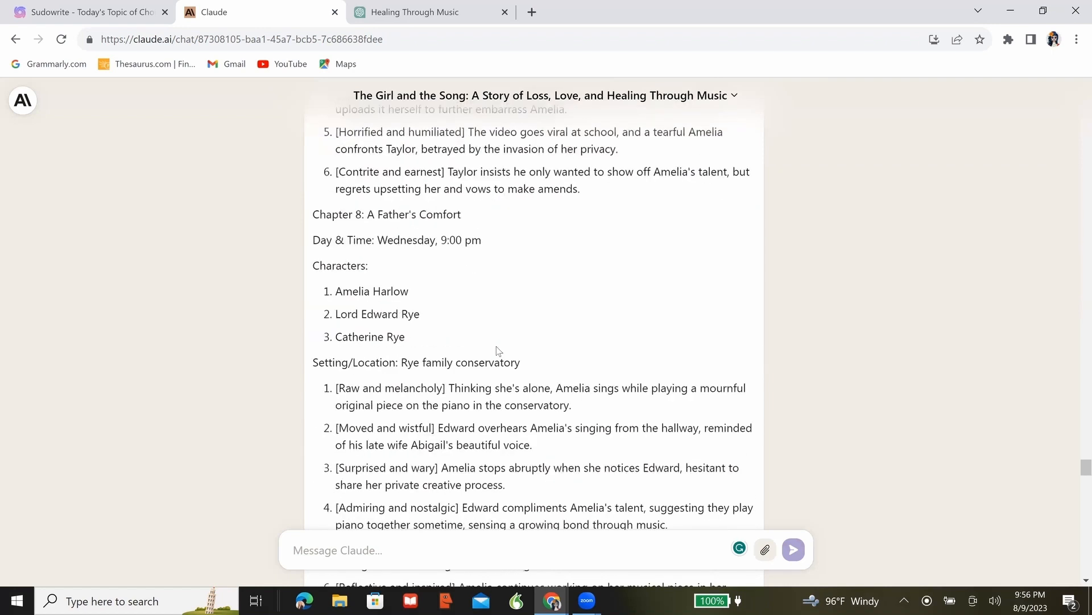
scroll(497, 350, down, 1)
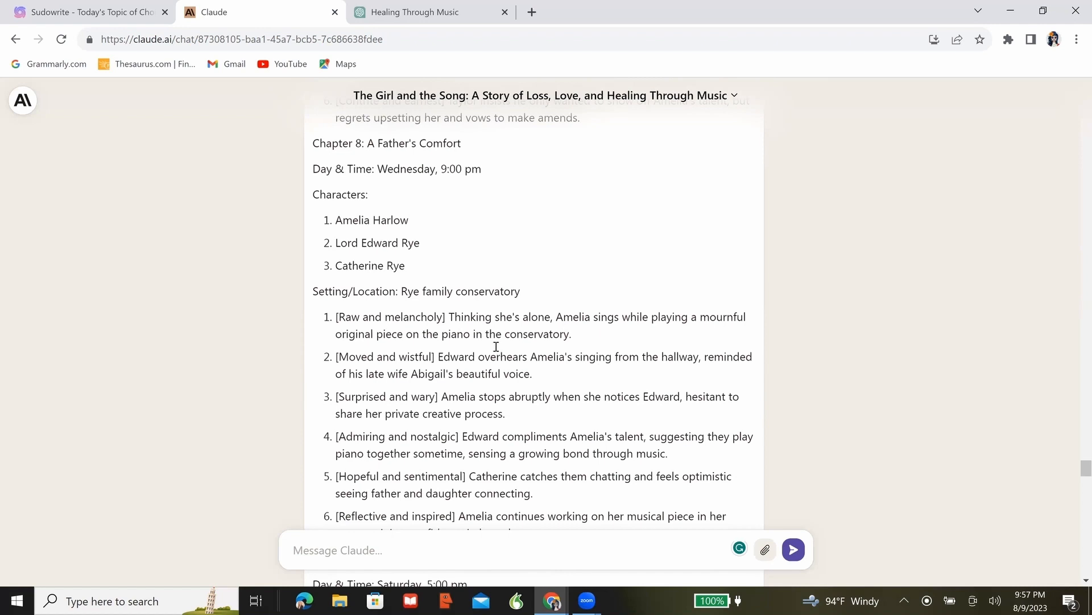
Step: Read Chapters 8 to 10 of the outline, examining each chapter's characters, setting and six beats
scroll(496, 348, down, 1)
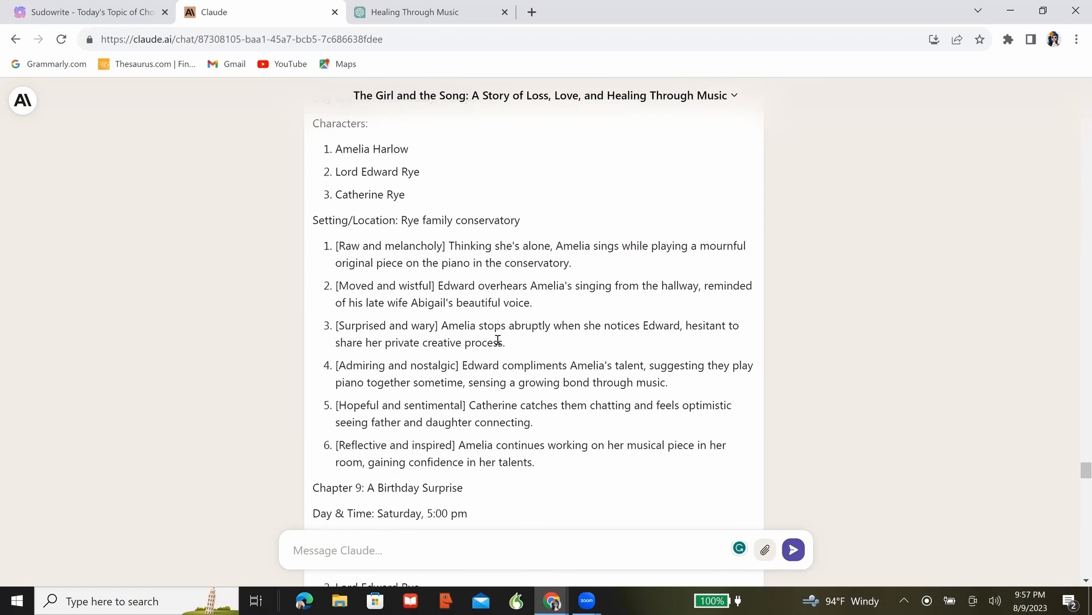
scroll(498, 340, down, 2)
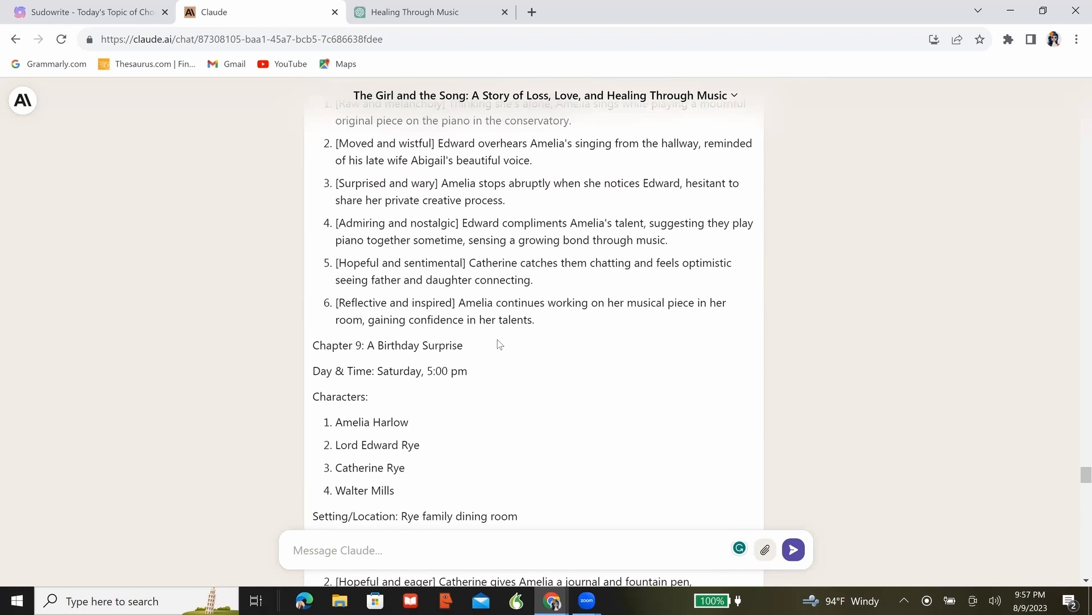
scroll(499, 344, down, 2)
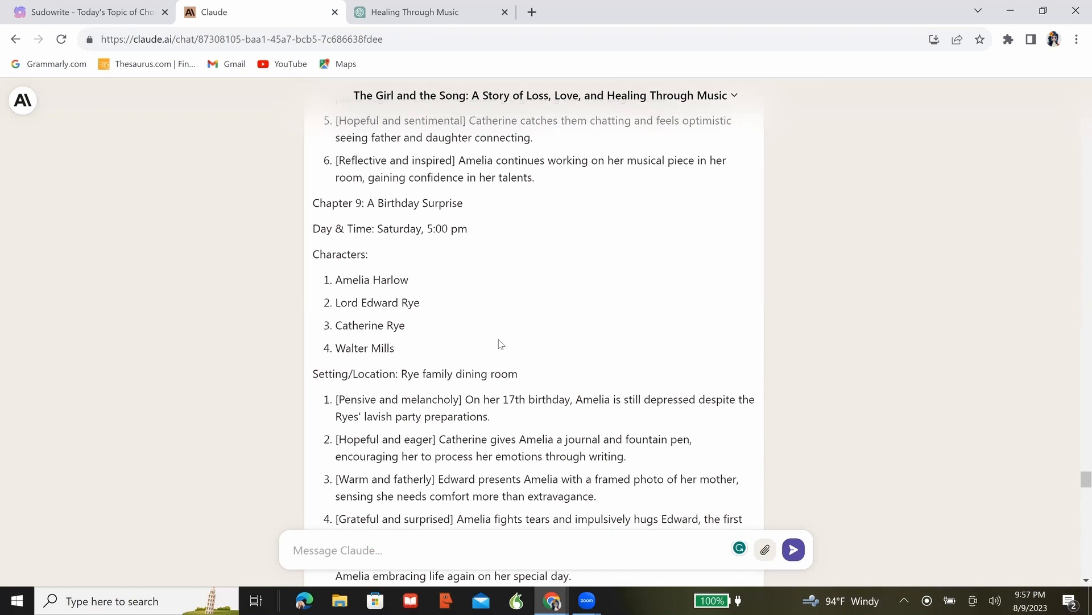
scroll(503, 343, down, 2)
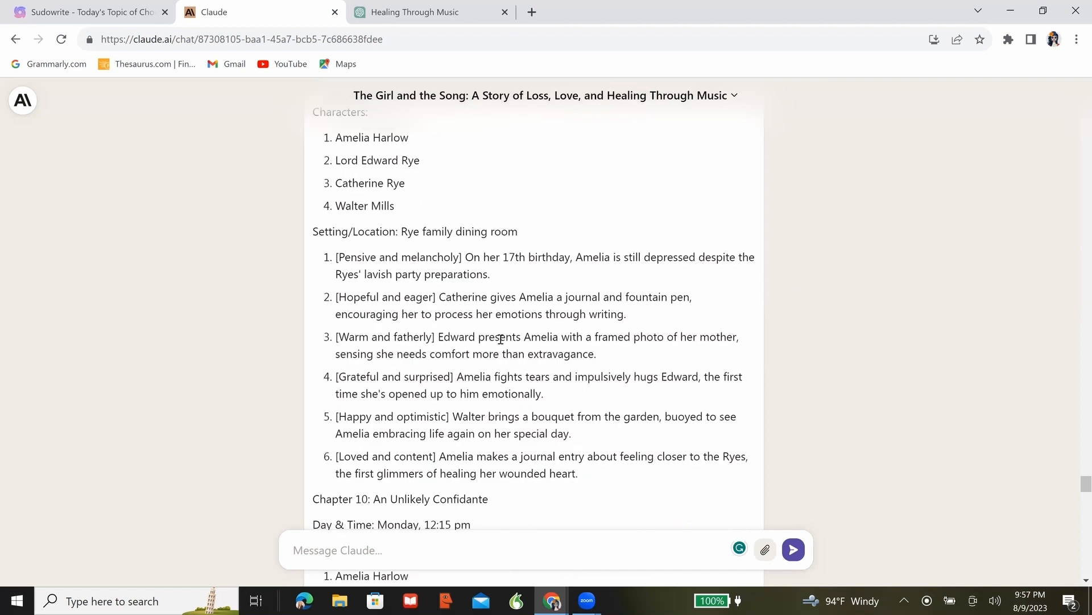
scroll(500, 339, down, 2)
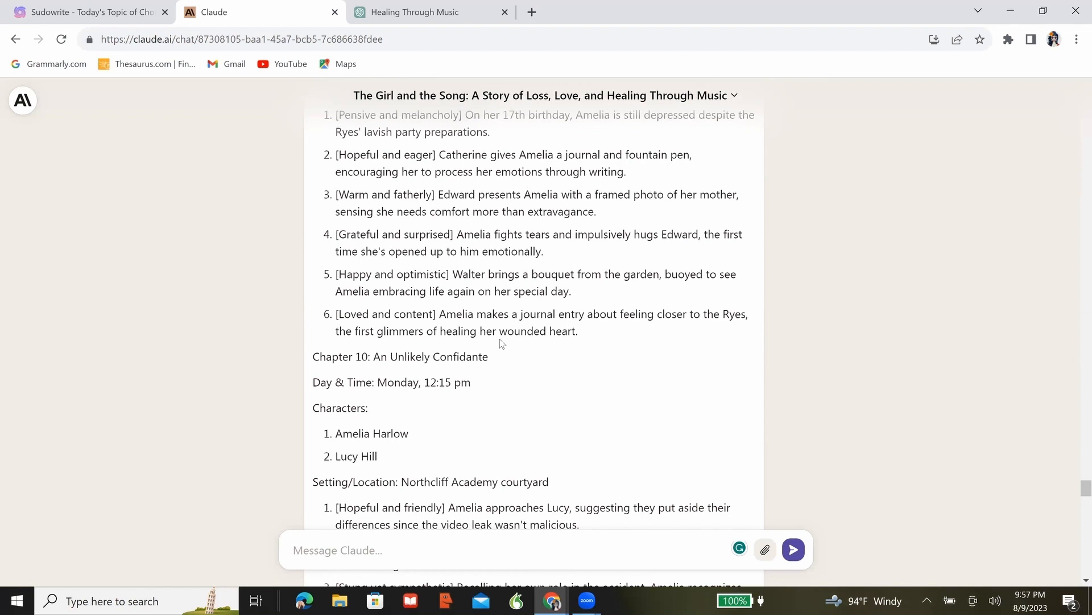
scroll(501, 341, down, 5)
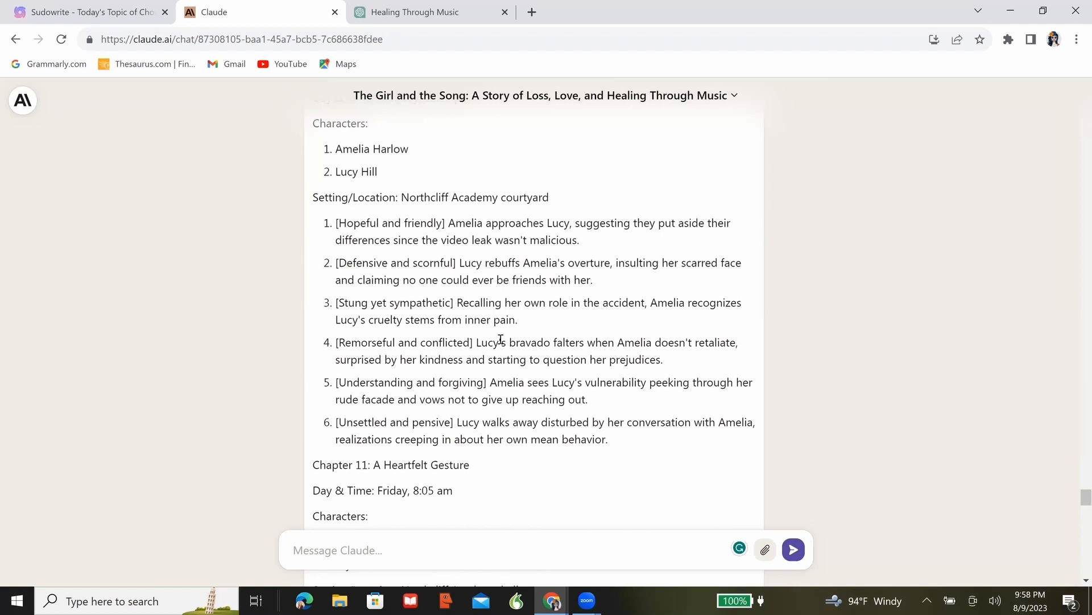
Step: Skim Chapters 11 to 16 of the outline and check where the generated text ends
scroll(501, 339, down, 7)
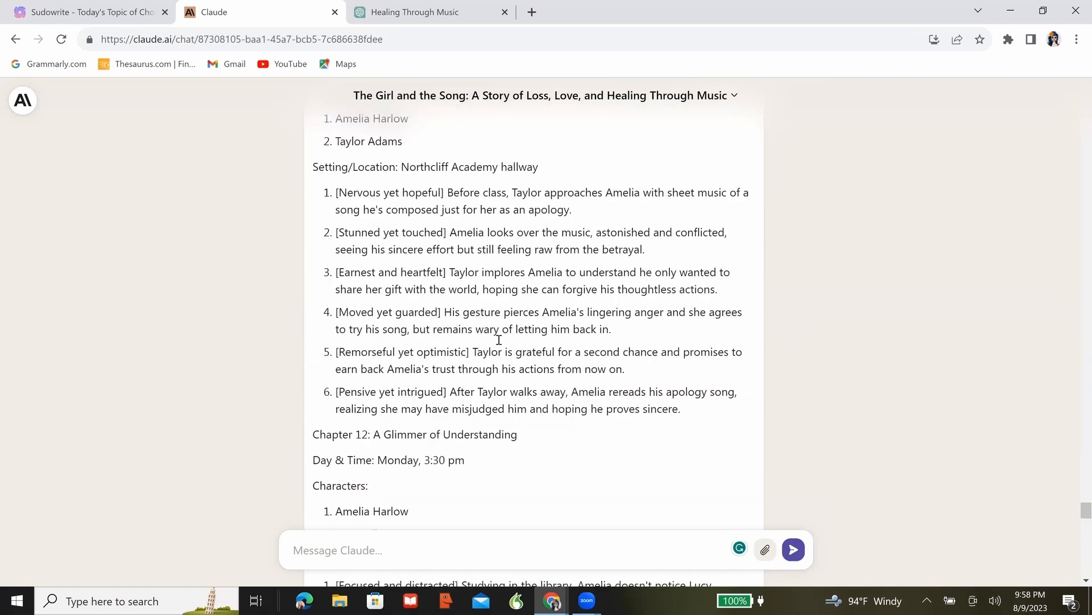
scroll(499, 340, down, 4)
scroll(499, 339, down, 15)
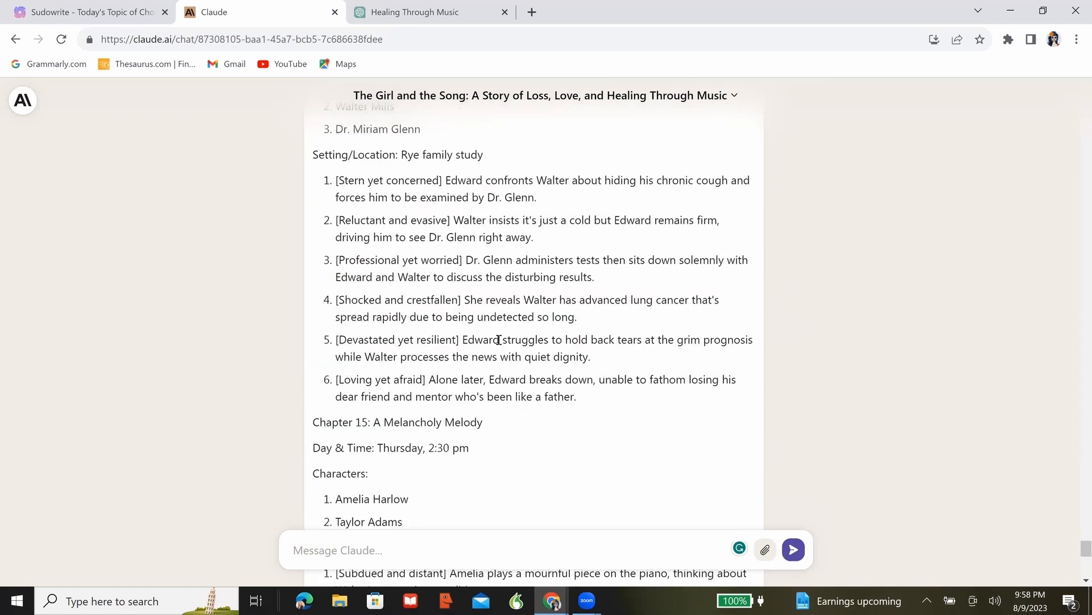
scroll(499, 339, down, 10)
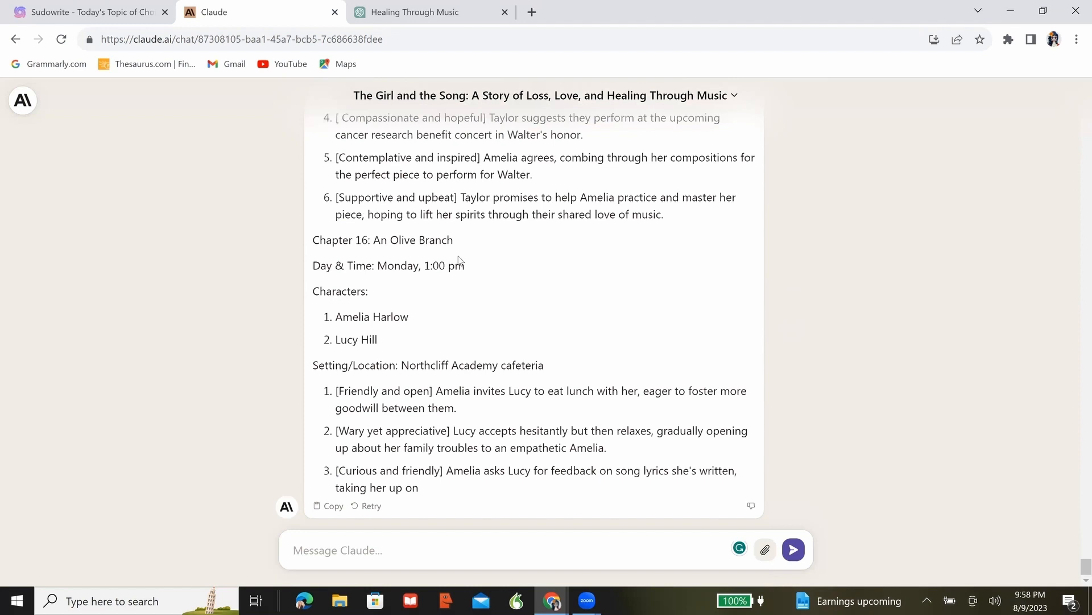
Step: Ask Claude why the 30 chapter book stopped at 16, and to continue, revising any prior chapter if needed to make it 30 chapters
click(449, 535)
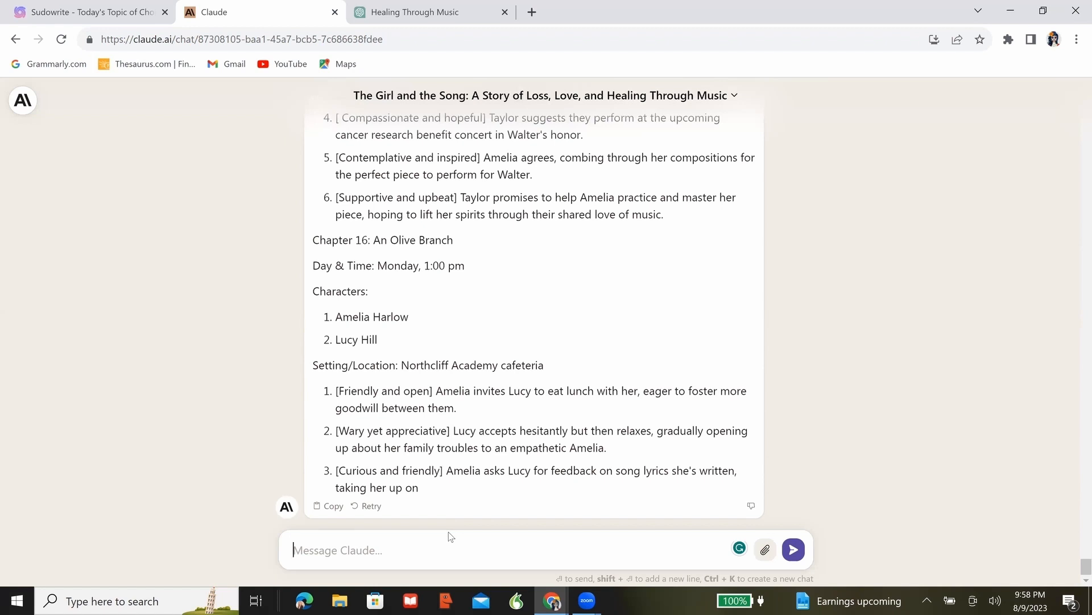
text(This should be a 30 chapter book. Why did you stop at 16. Please continue, and revise any prior chapter if needed to make this 30 chapters.)
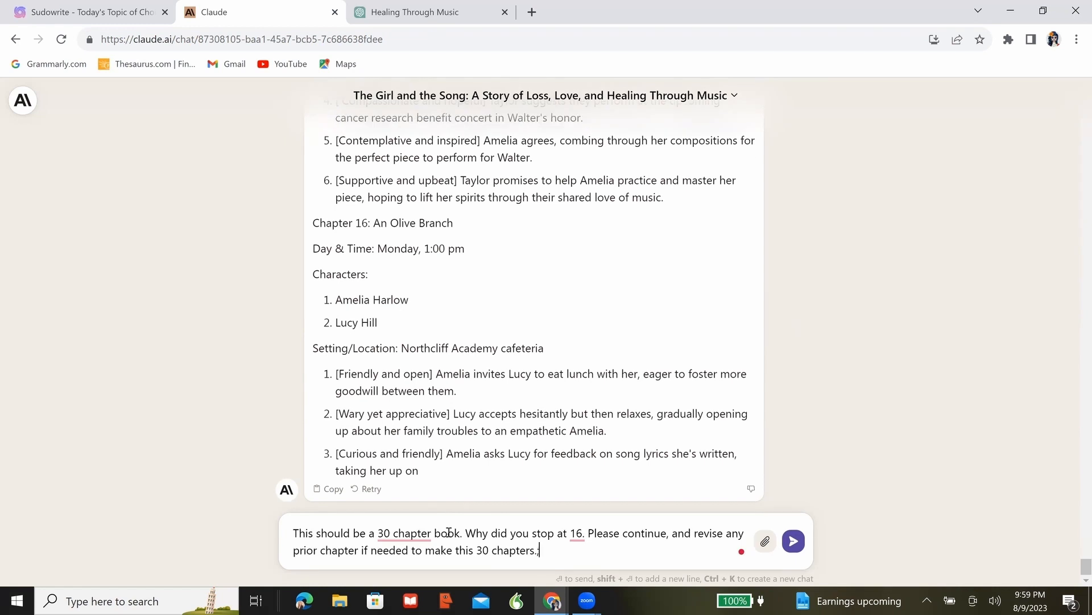
text(.)
click(795, 539)
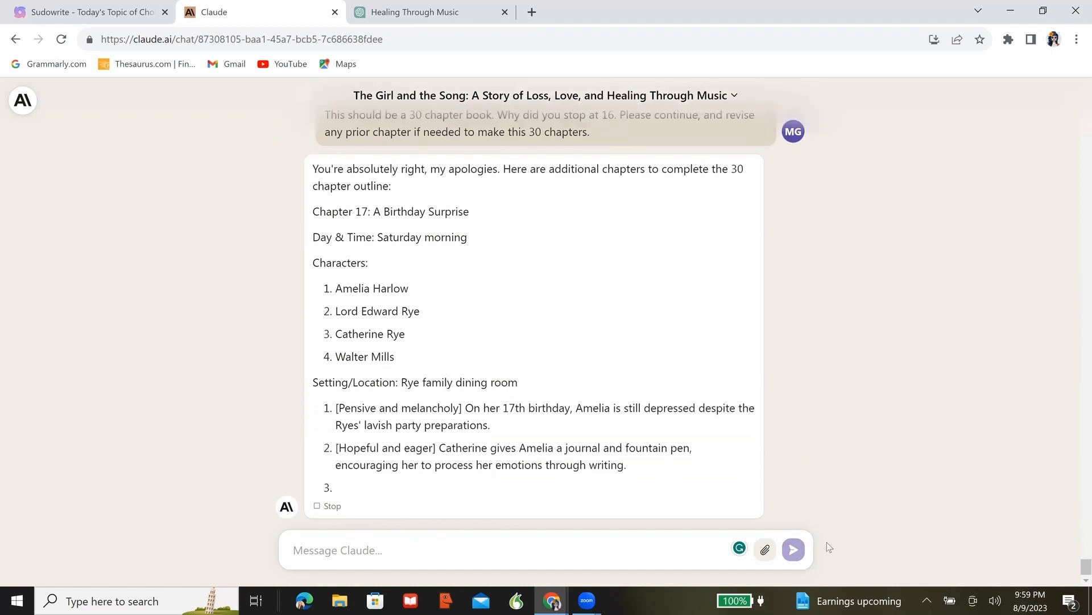
Step: Check the cut-off ending of Chapter 16 against the start of the continuation and follow the new chapters from Chapter 17 on
scroll(863, 456, up, 3)
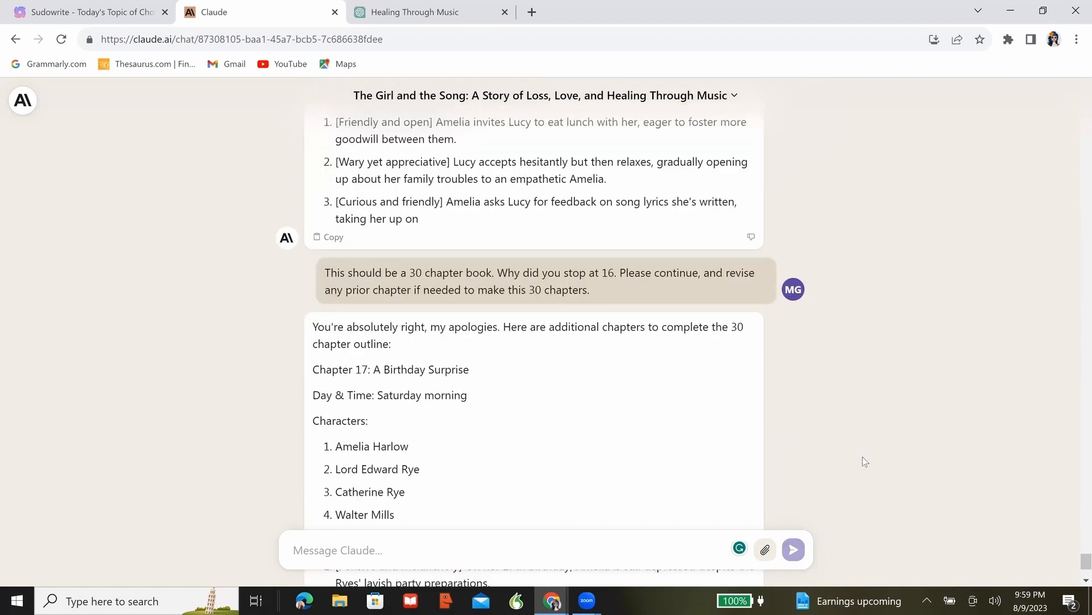
scroll(862, 456, up, 1)
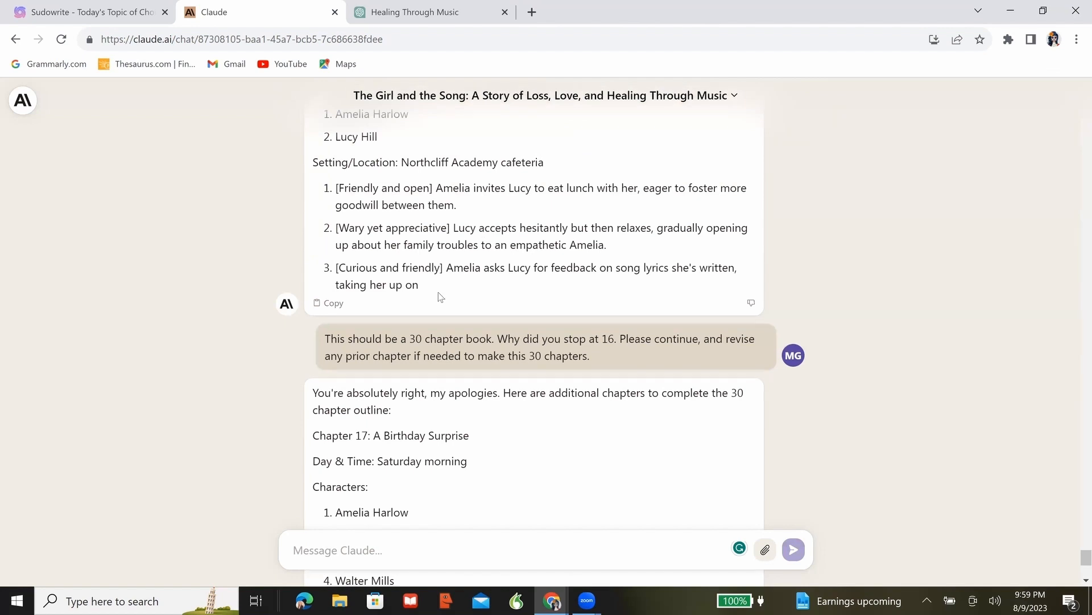
scroll(463, 293, up, 3)
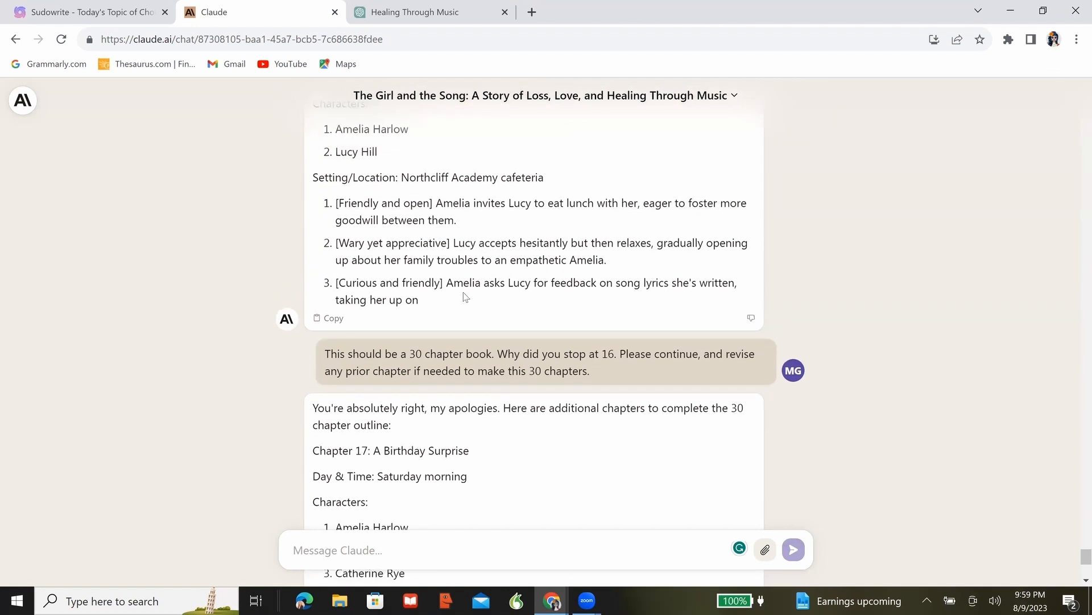
scroll(466, 297, up, 1)
scroll(466, 297, down, 2)
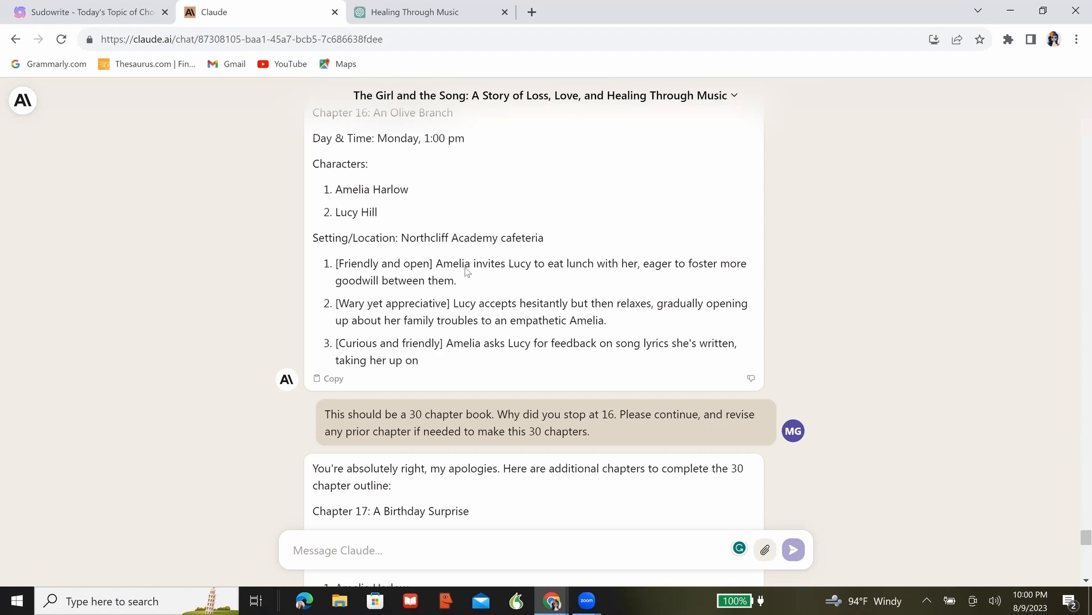
scroll(466, 268, down, 13)
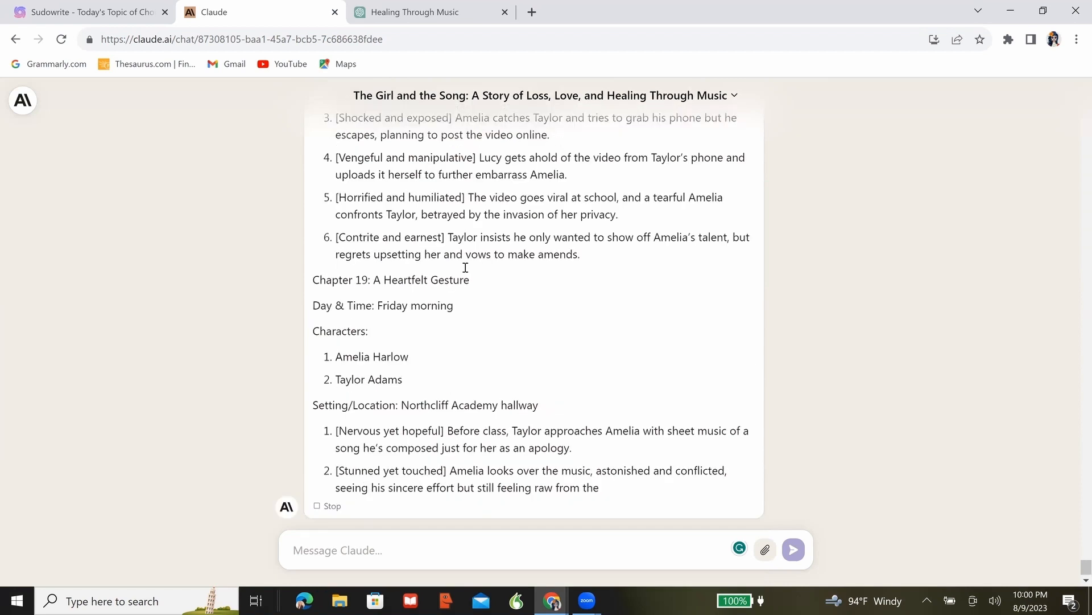
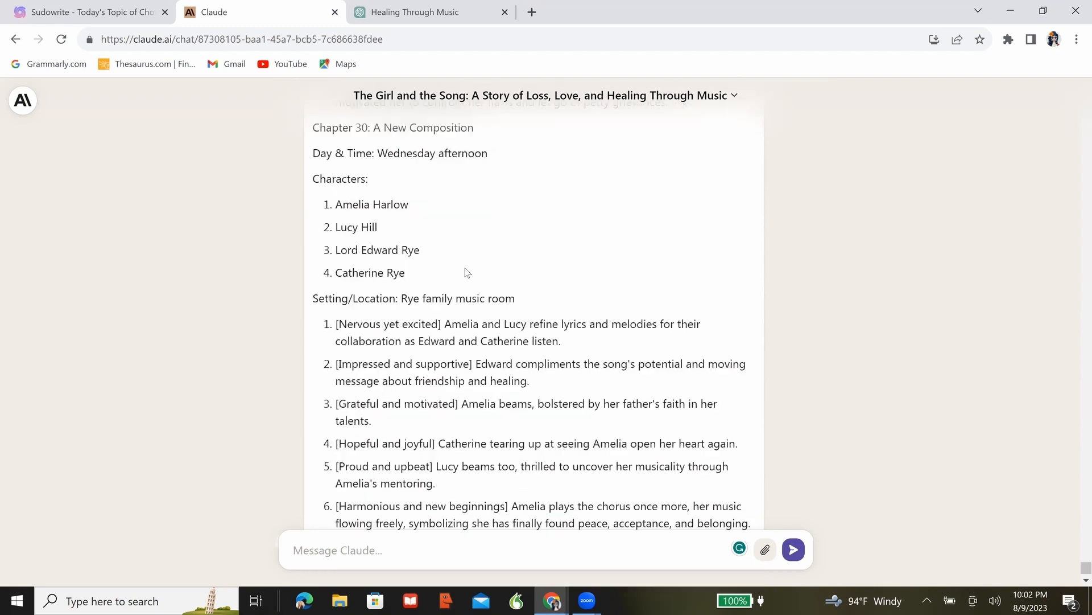
Step: Read the final Chapter 30 of the completed outline, checking its characters, setting and beats
scroll(467, 271, up, 1)
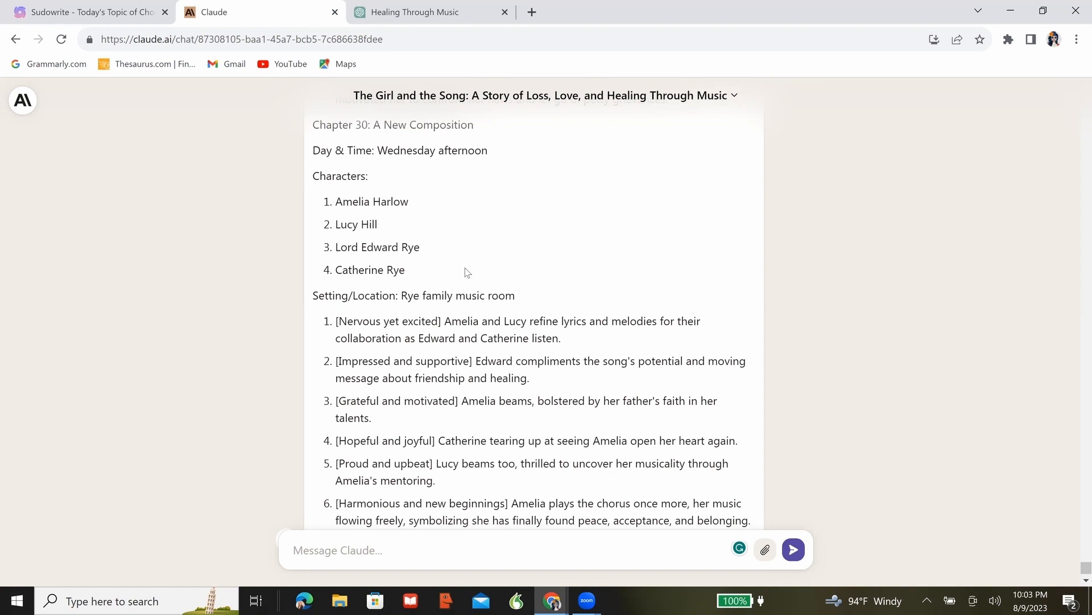
scroll(467, 272, down, 1)
scroll(465, 268, up, 1)
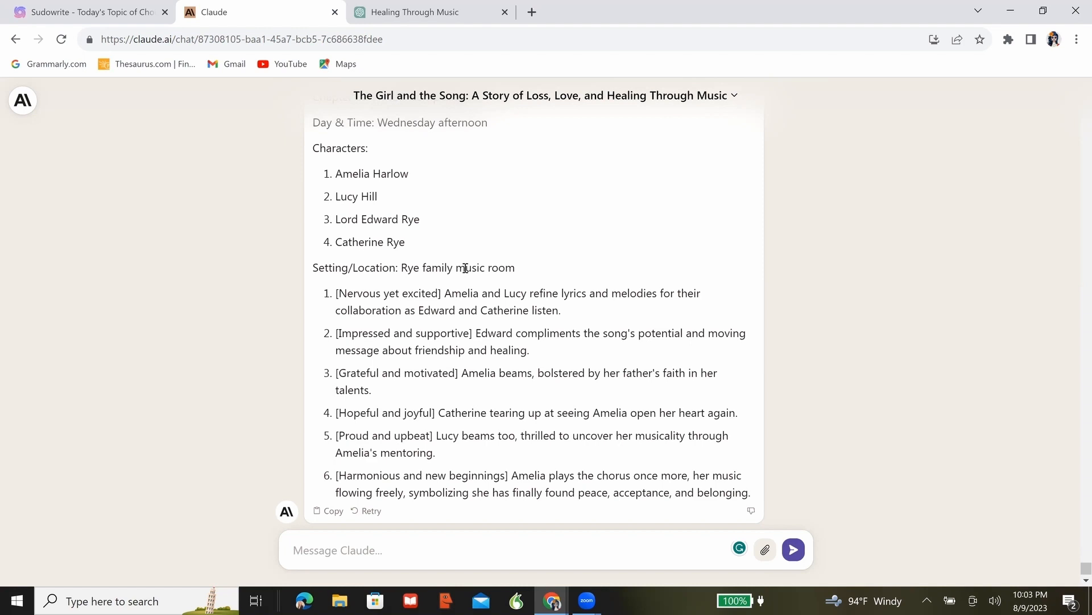
Step: Switch to Sudowrite's Prompts document and renumber the "STEP 7" heading above the 14 numbered beats prompt to STEP 6
click(72, 17)
scroll(450, 393, down, 5)
scroll(419, 407, down, 5)
click(419, 407)
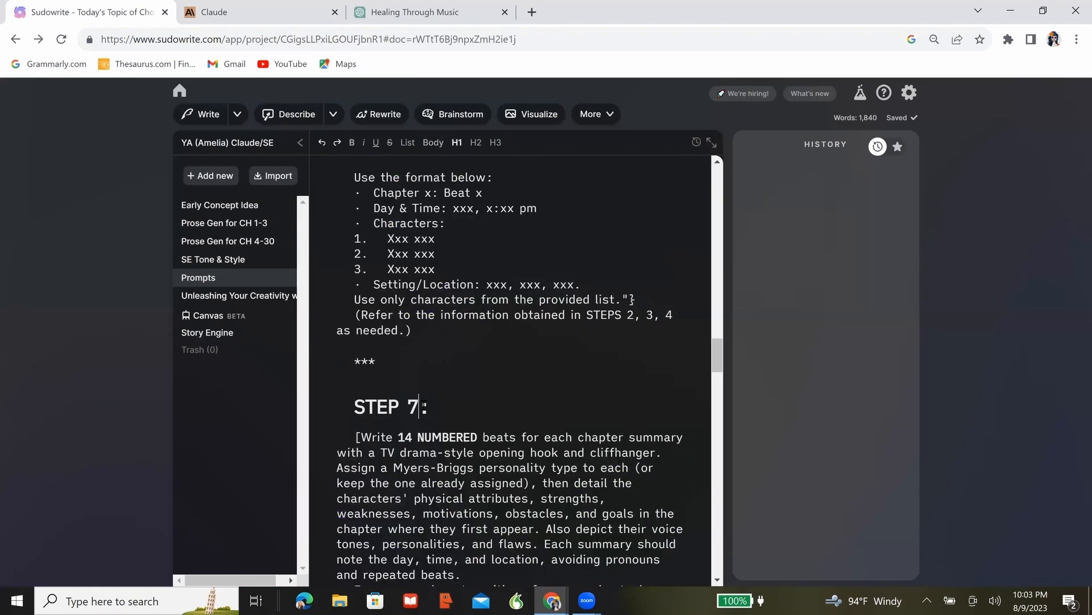
key(BackSpace)
text(6)
Step: Change the reference line closing the 14-beat prompt so it refers to STEPS 2, 3, 4, 5 as needed
scroll(432, 407, down, 8)
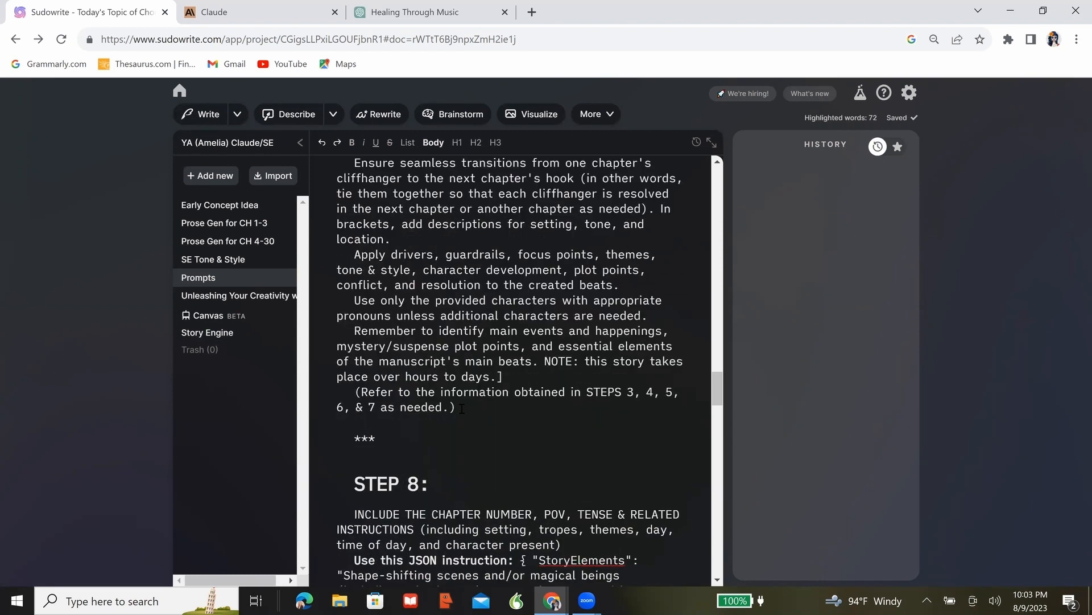
click(636, 391)
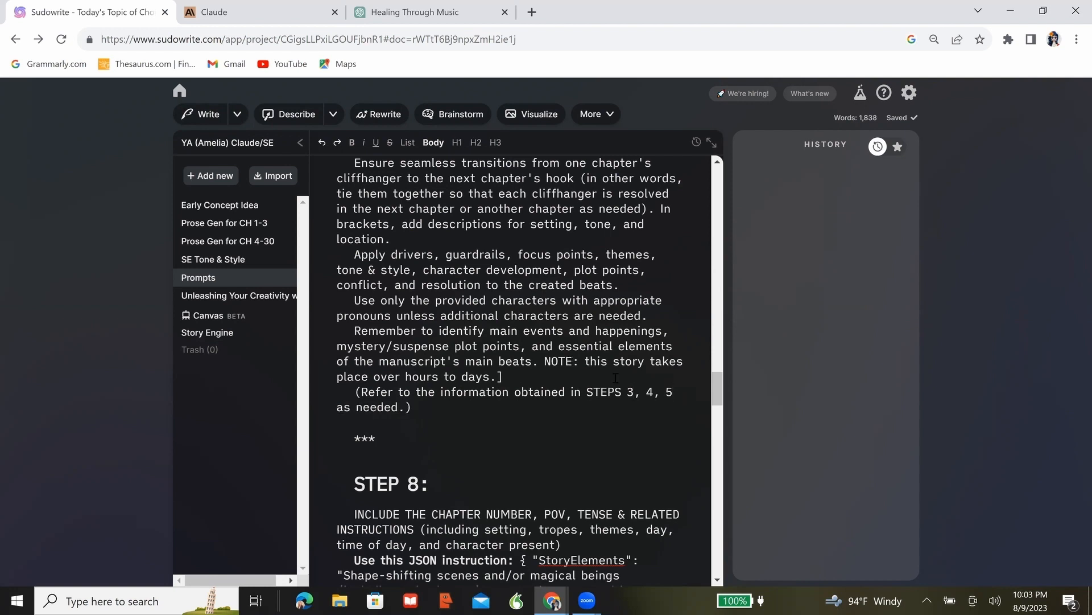
text(2,)
Step: Copy the whole STEP 6 prompt into a new message in Claude and introduce it with "Please proceed with"
drag(425, 407, 385, 161)
drag(385, 149, 379, 167)
click(239, 12)
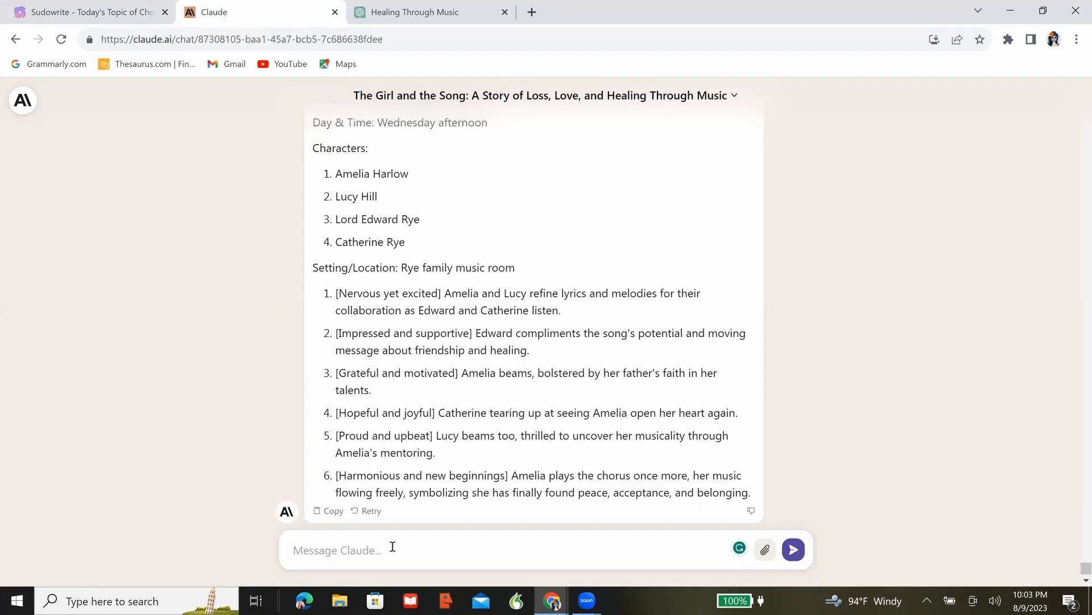
click(393, 546)
key(ctrl+v)
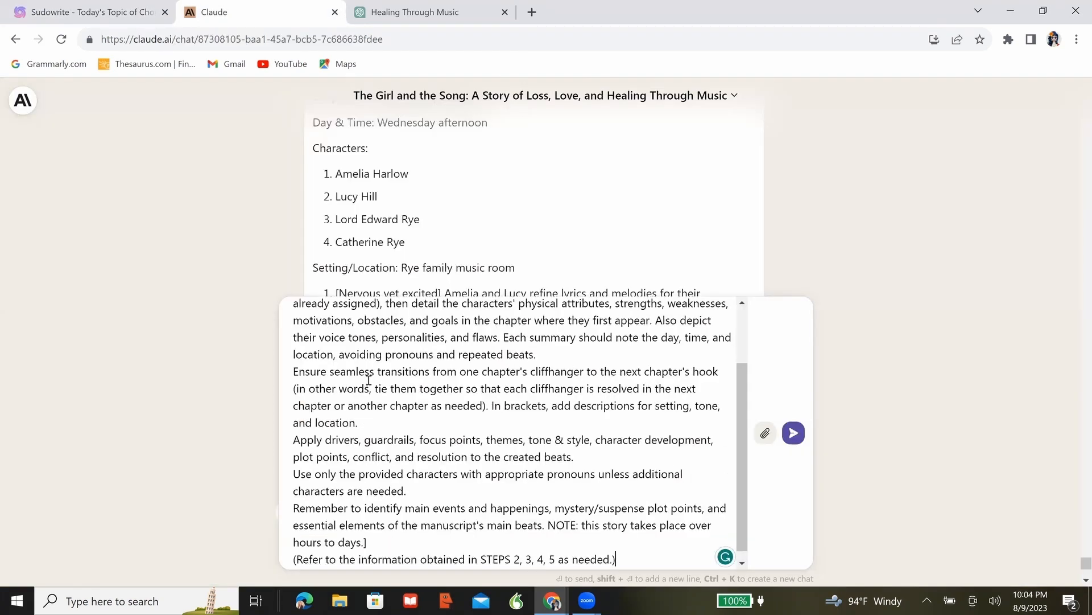
scroll(305, 324, up, 10)
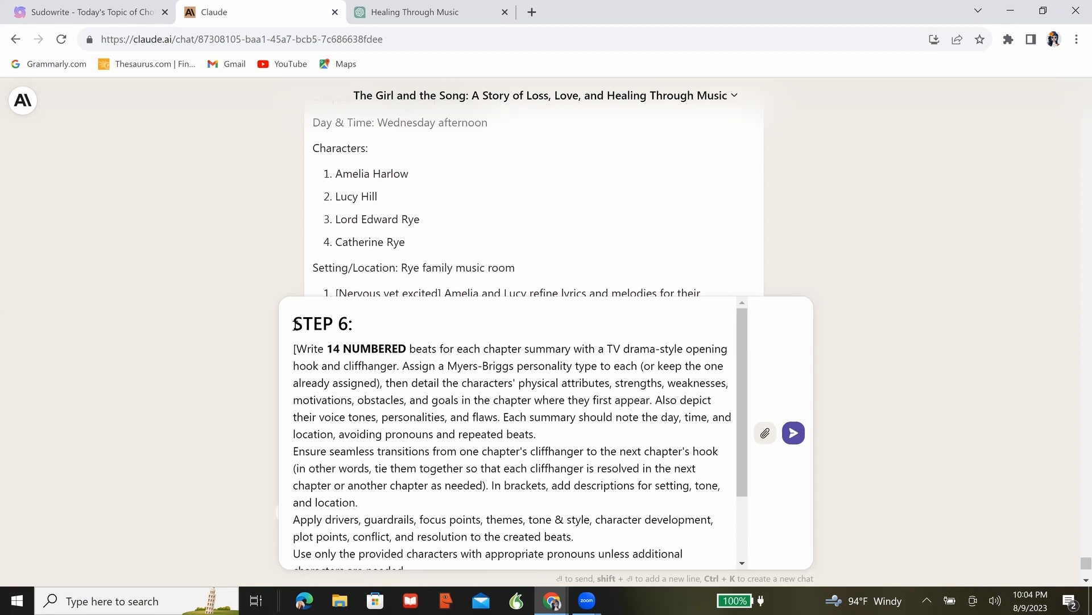
text(Please proceed with)
Step: Glance over the late chapters of the outline and send the STEP 6 prompt for 14 numbered beats per chapter
scroll(601, 205, up, 5)
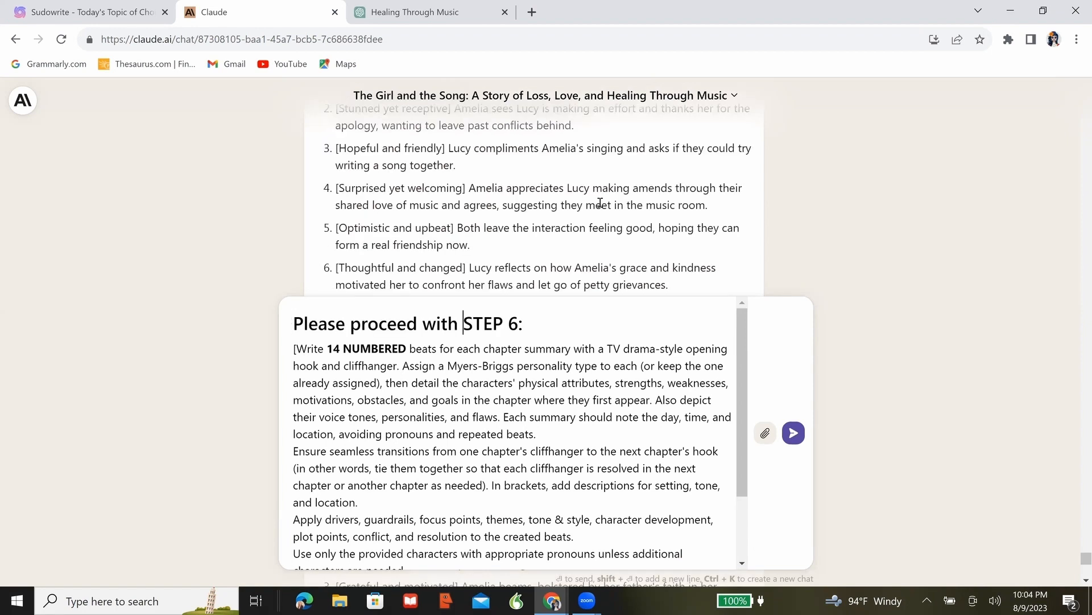
scroll(601, 205, up, 5)
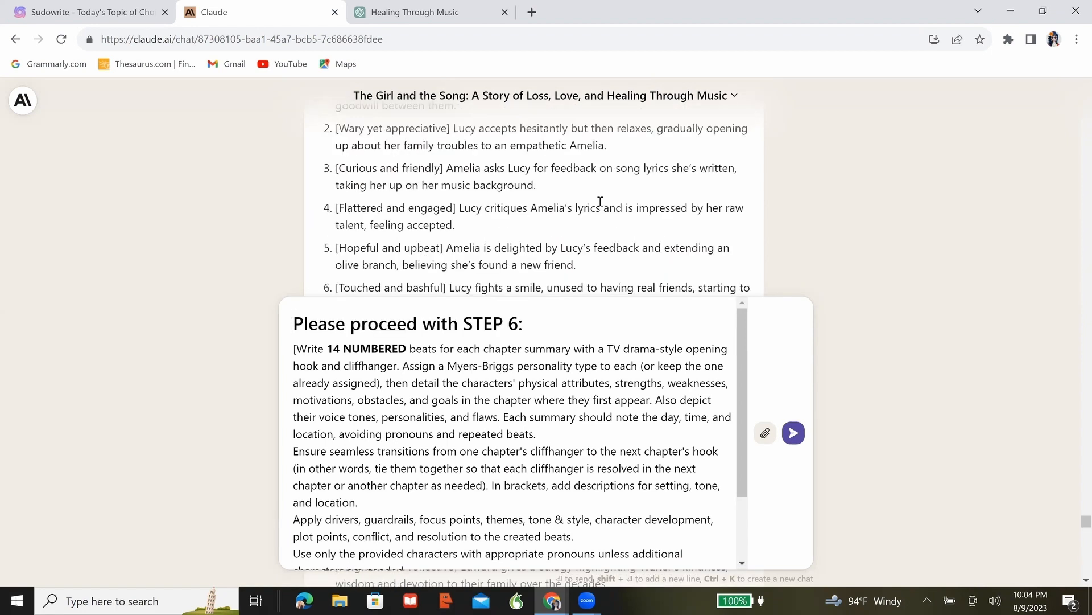
scroll(600, 200, down, 10)
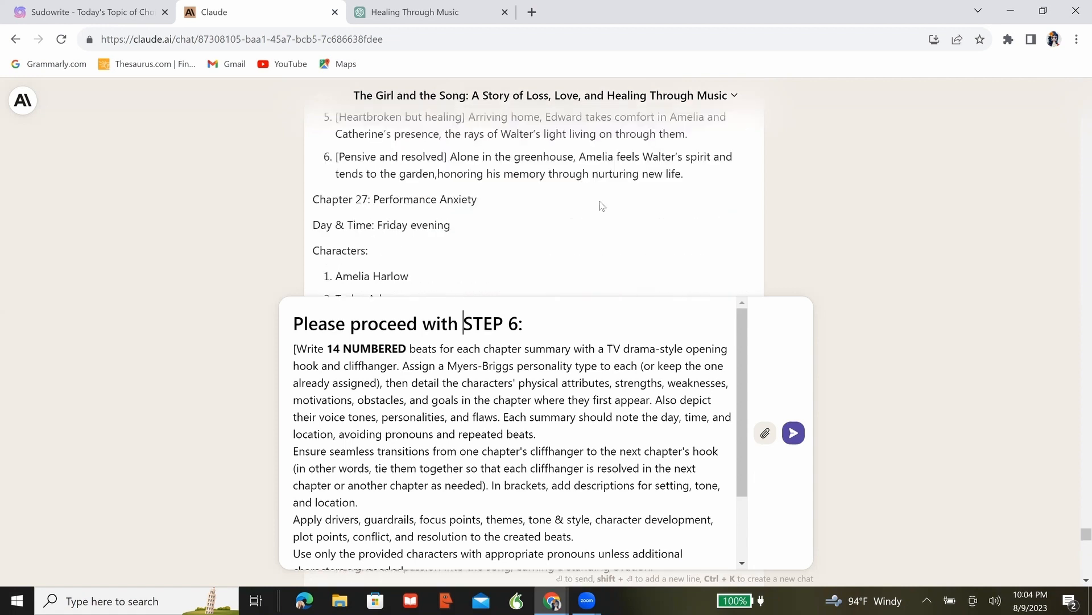
scroll(600, 201, down, 3)
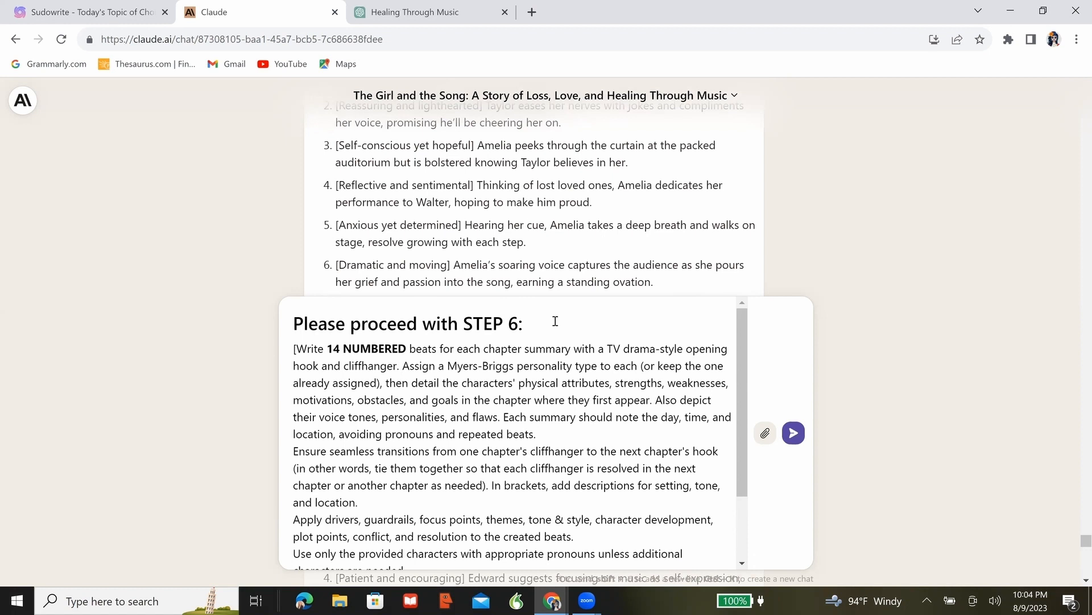
click(793, 433)
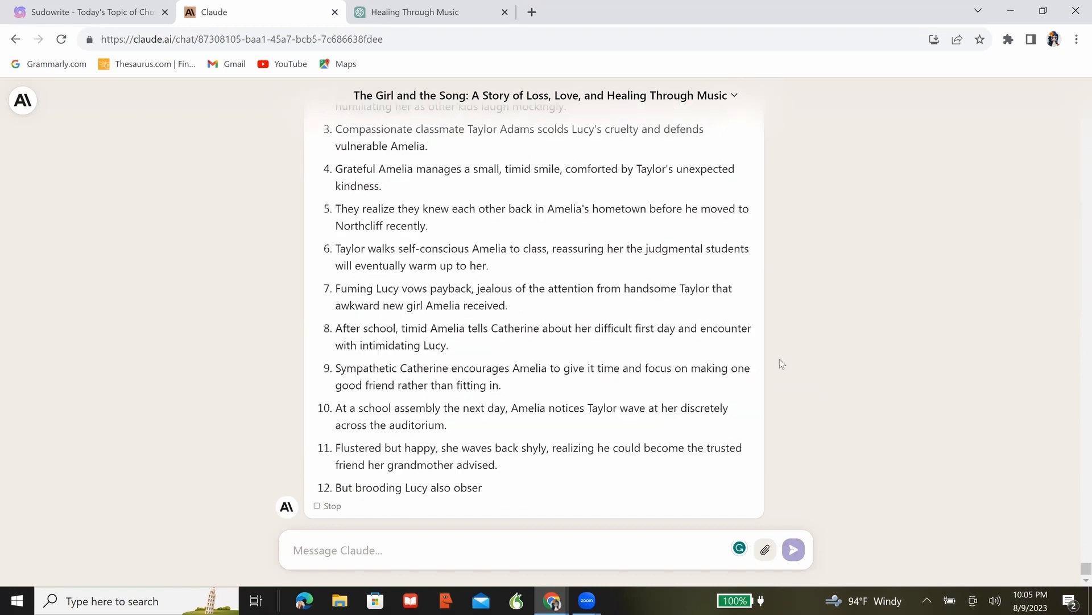
Step: Read the new Chapter 4 beats, checking the day, time, location, bracketed tone and the end of Chapter 3
scroll(779, 358, up, 3)
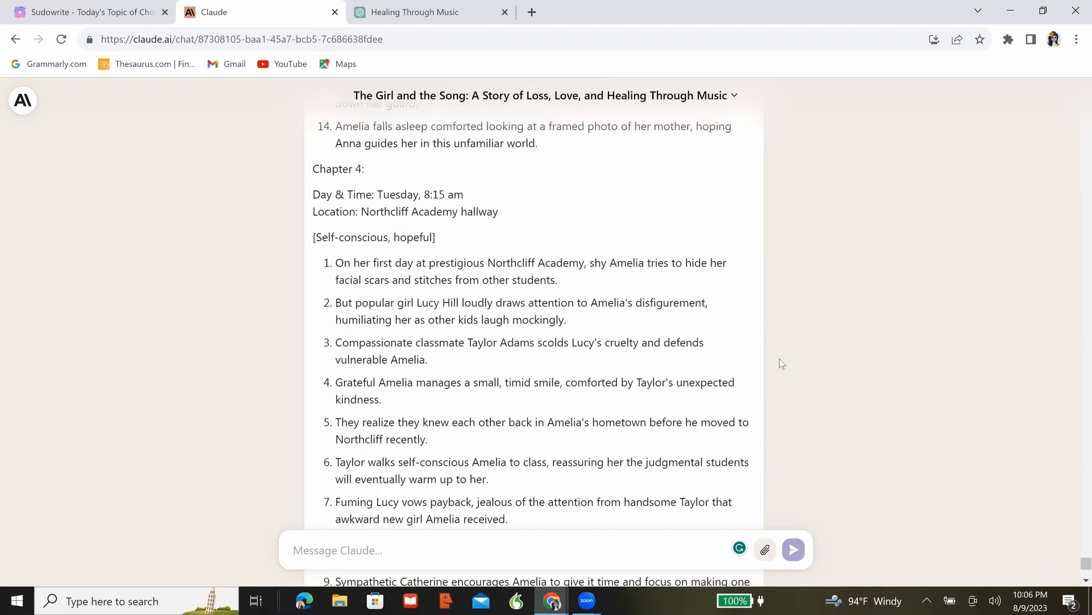
scroll(779, 359, up, 1)
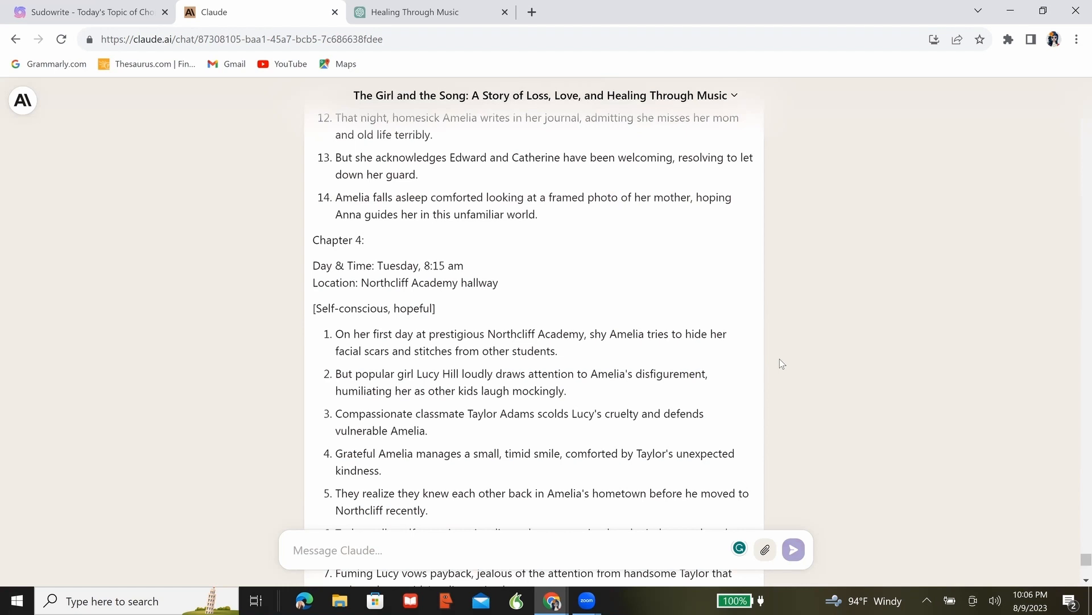
scroll(780, 359, down, 1)
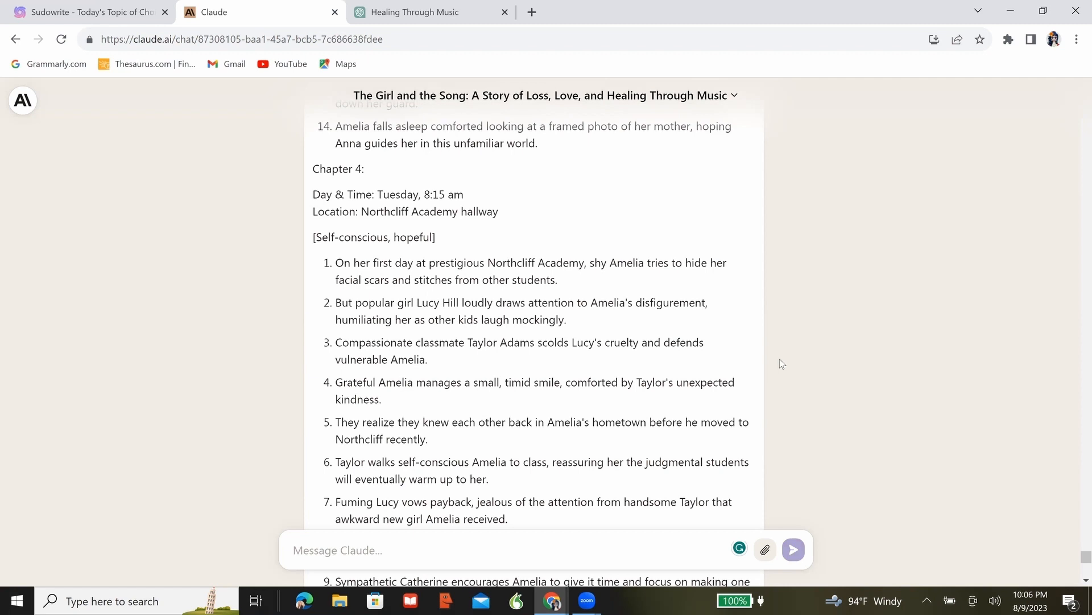
scroll(782, 363, down, 1)
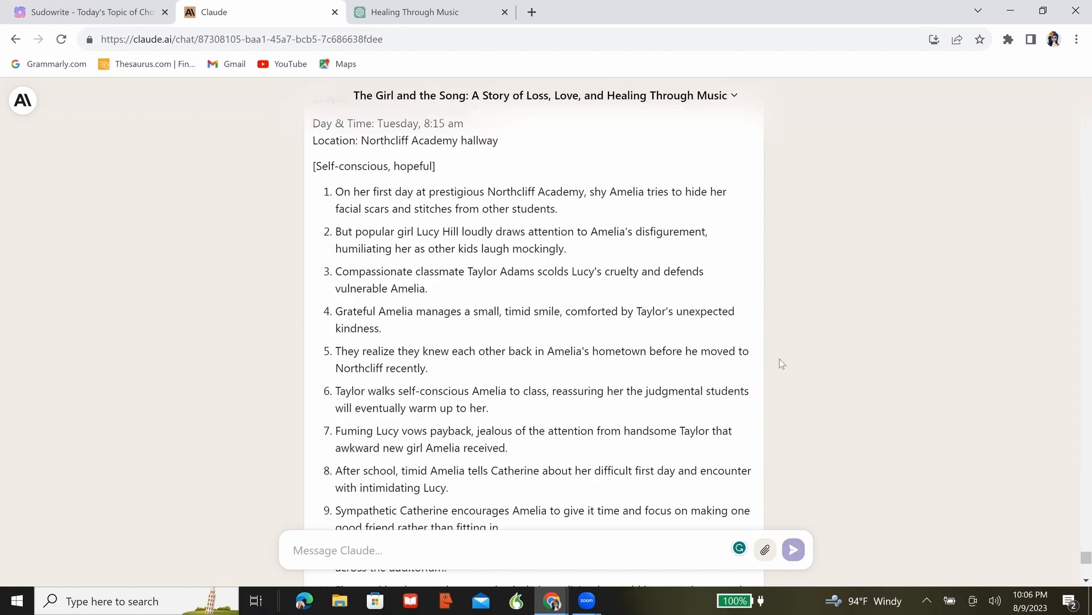
Step: Skim the beats after Chapter 4 and check where the response breaks off in Chapter 10
scroll(780, 359, down, 5)
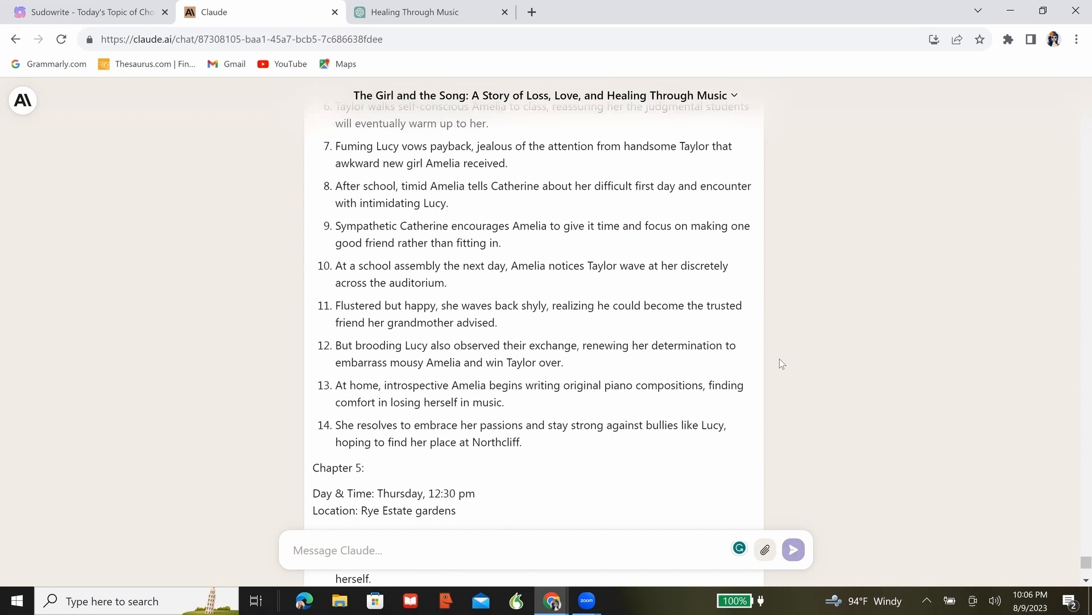
scroll(780, 358, down, 5)
scroll(779, 358, down, 2)
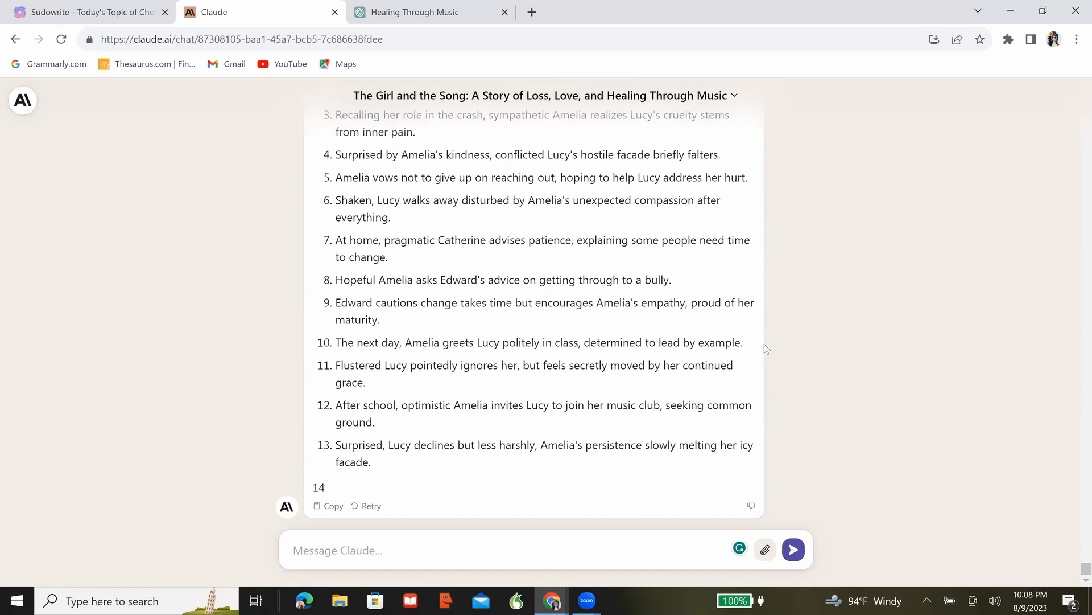
scroll(690, 357, up, 4)
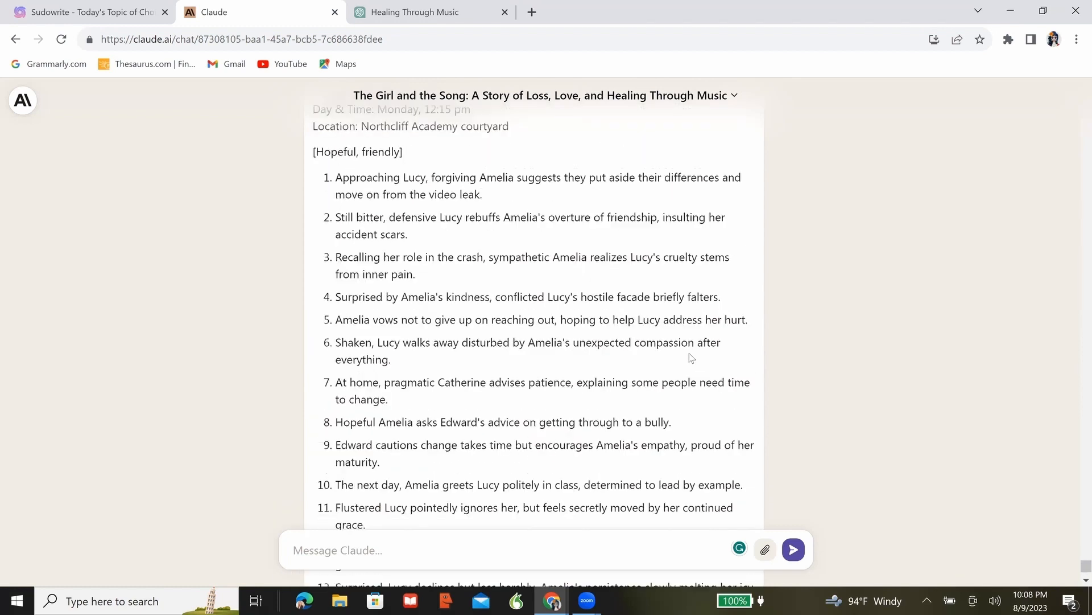
Step: Ask Claude to continue with where it left off on chapter 10, beat 14, then move on to the other chapters
click(518, 550)
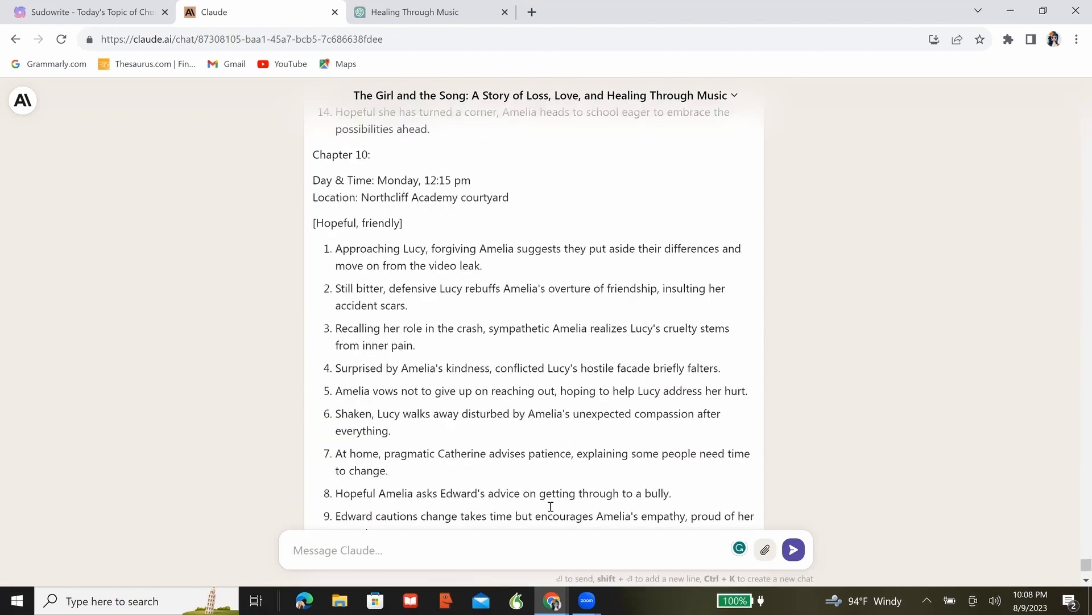
scroll(559, 493, down, 3)
scroll(558, 493, down, 1)
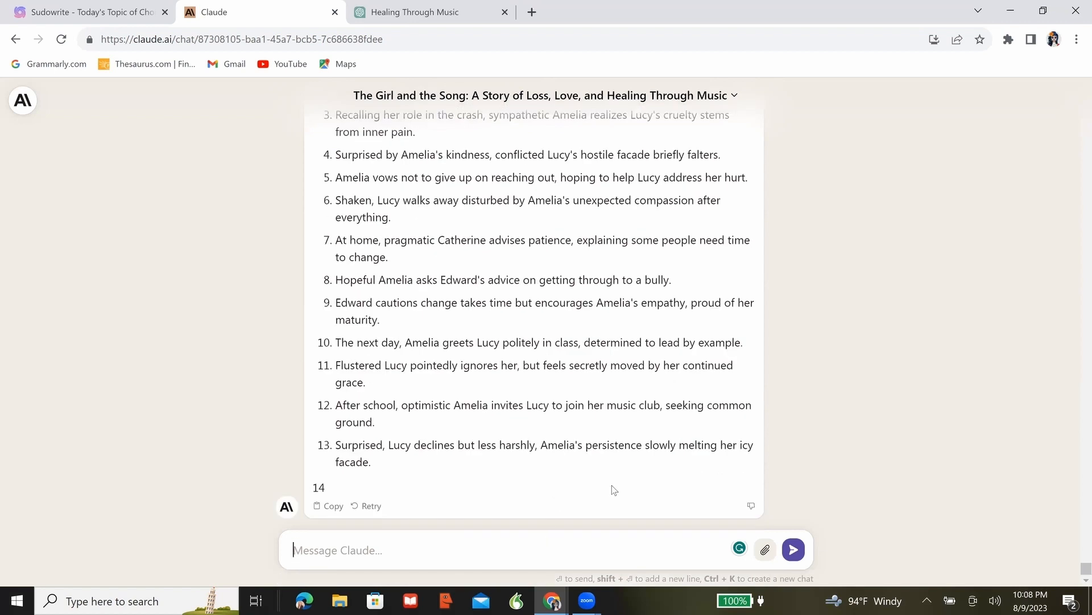
text(Please continue with chapter 10, beat 14, then move on to the other chapters.)
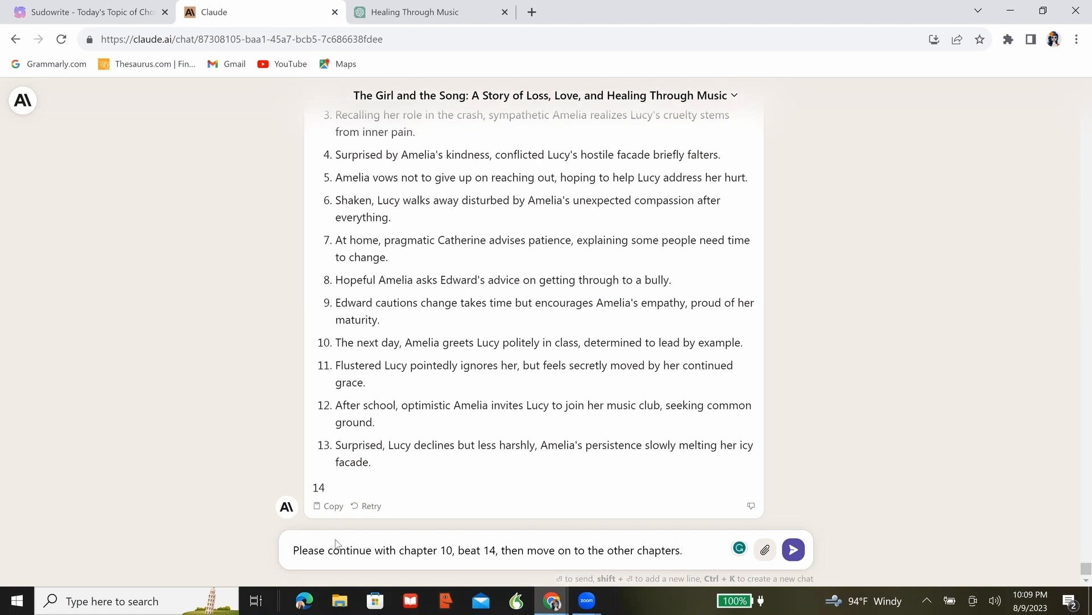
click(397, 549)
text(where )
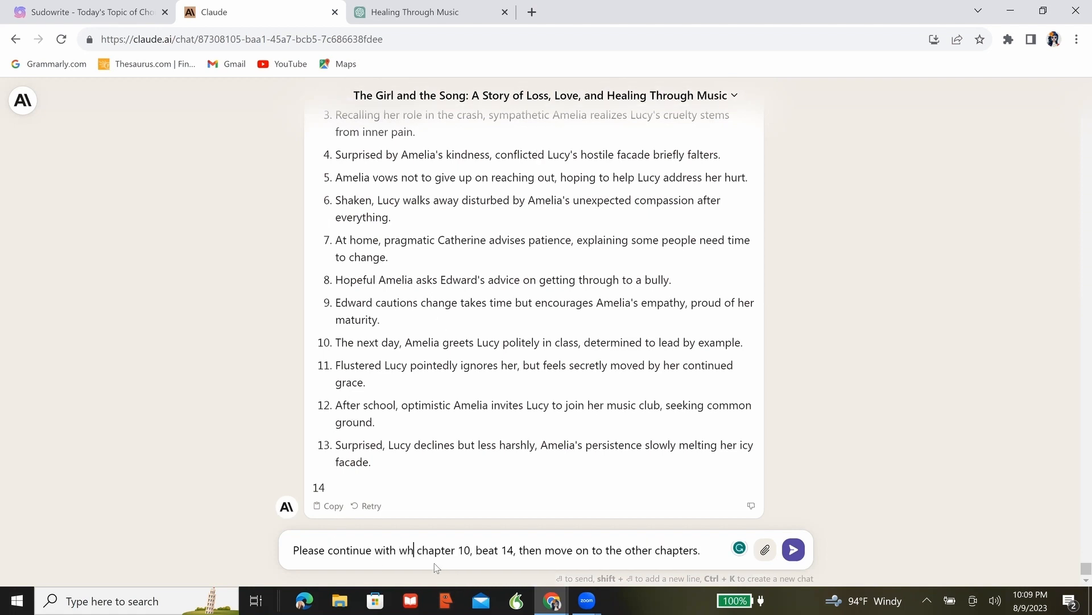
text(you left off on)
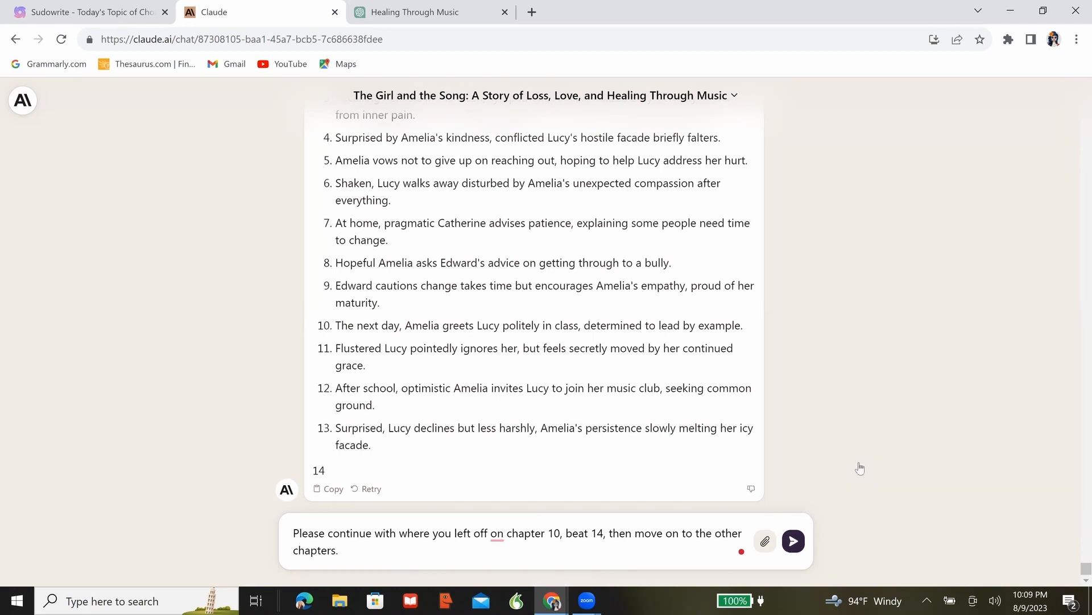
key(Return)
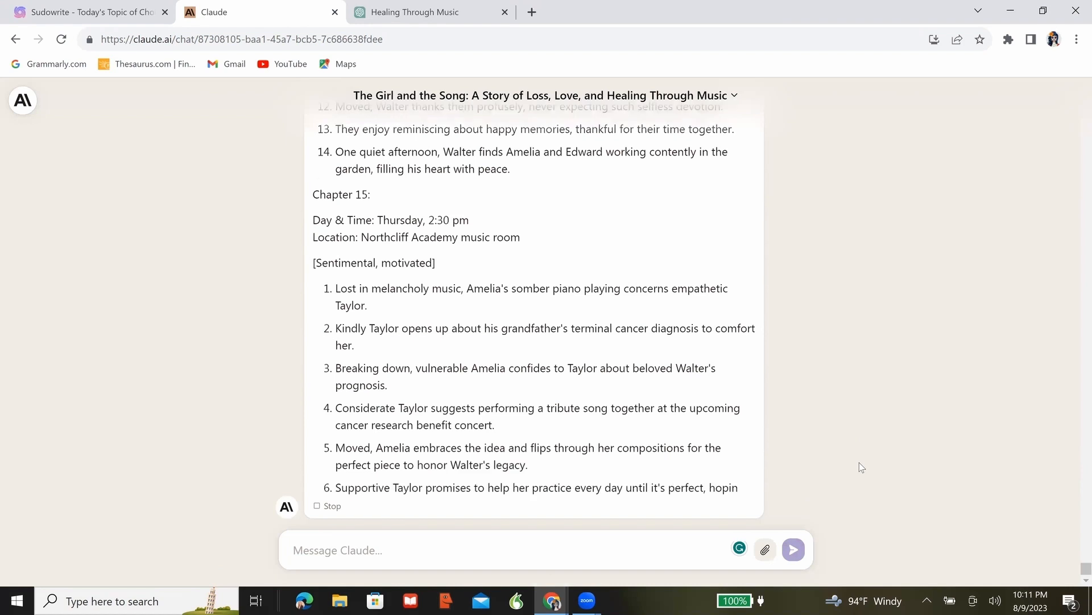
Step: Read the Chapter 15 beats, marking the beats on the grandfather's diagnosis and Walter watching a practice session
scroll(598, 344, up, 1)
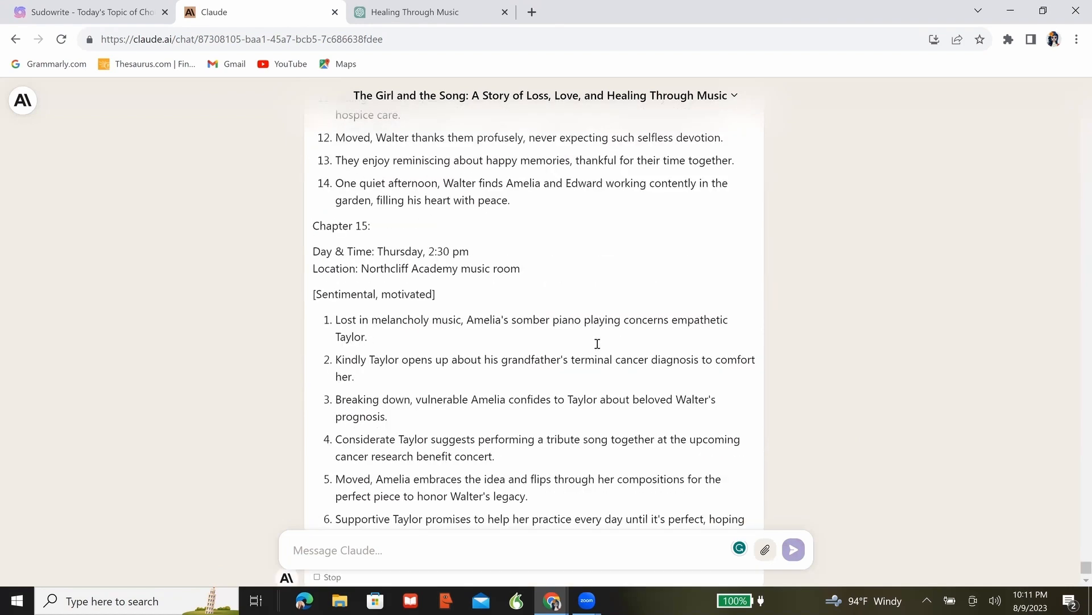
scroll(597, 344, up, 3)
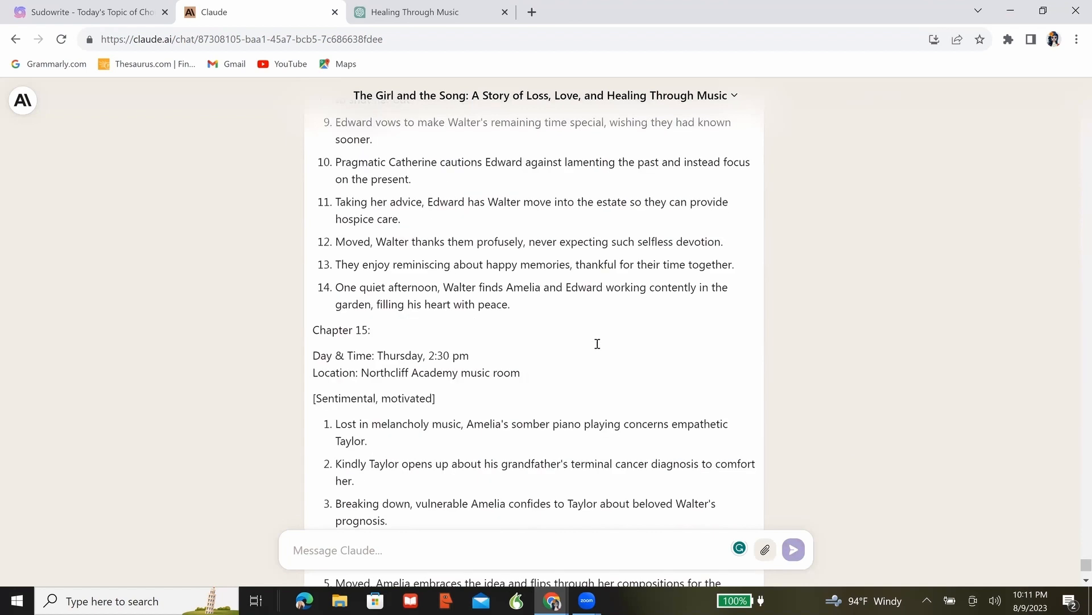
scroll(437, 447, down, 1)
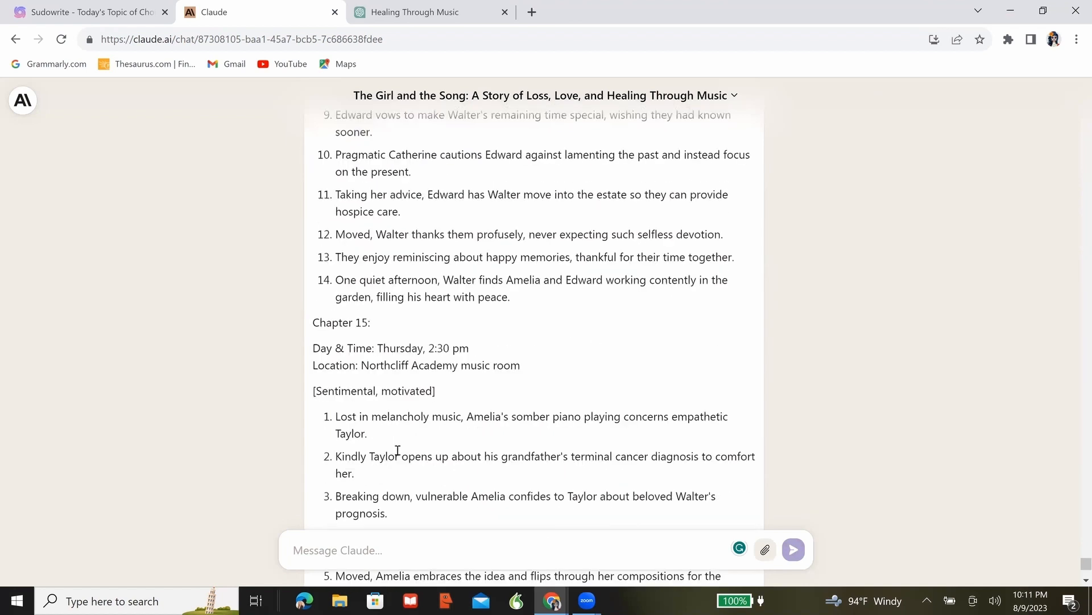
drag(400, 453, 671, 455)
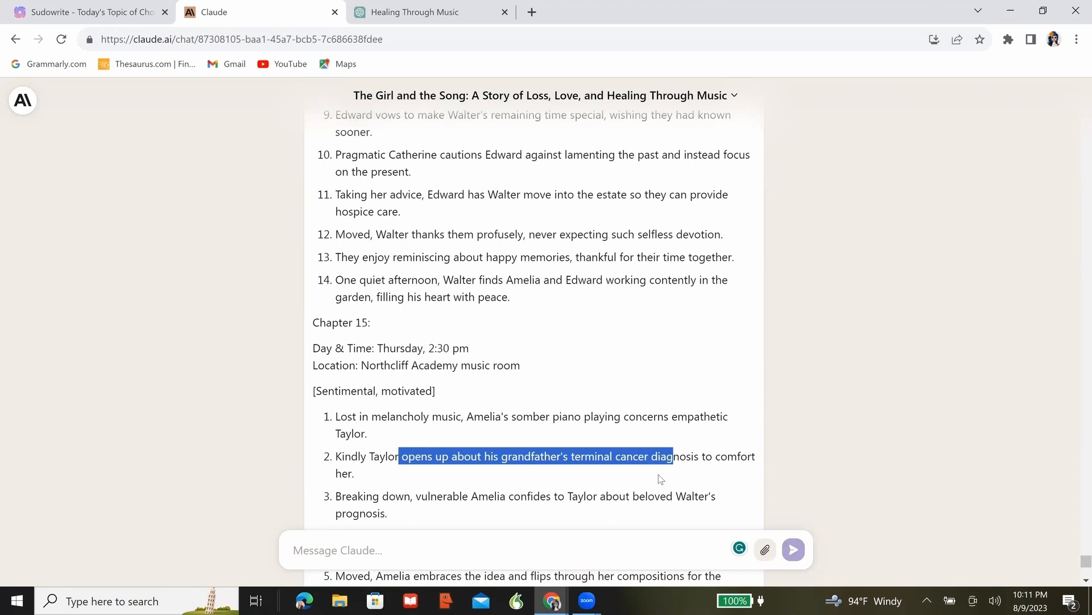
scroll(661, 479, down, 1)
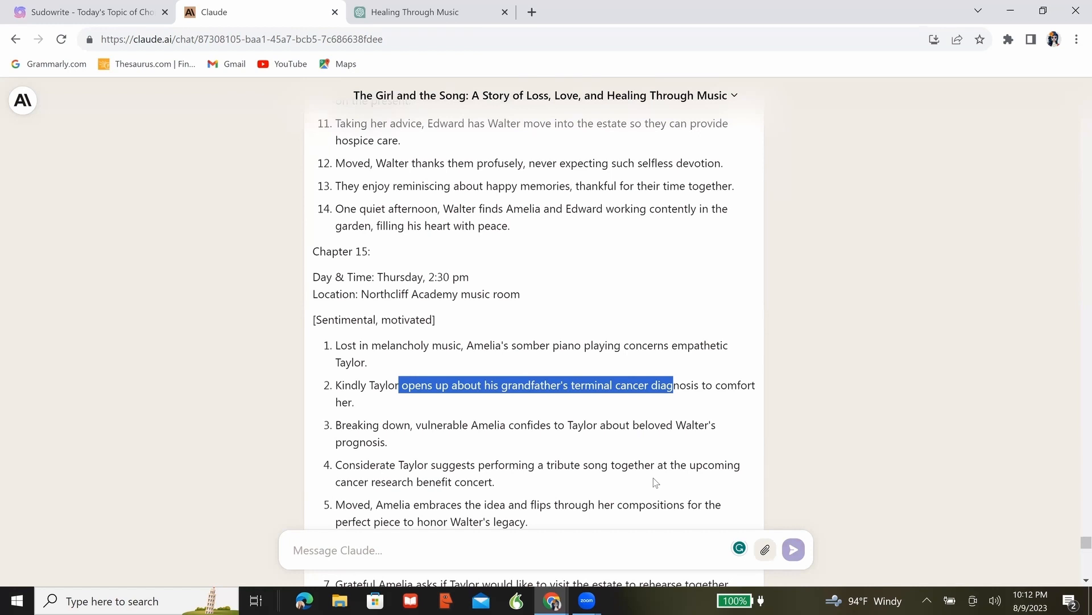
scroll(654, 478, down, 1)
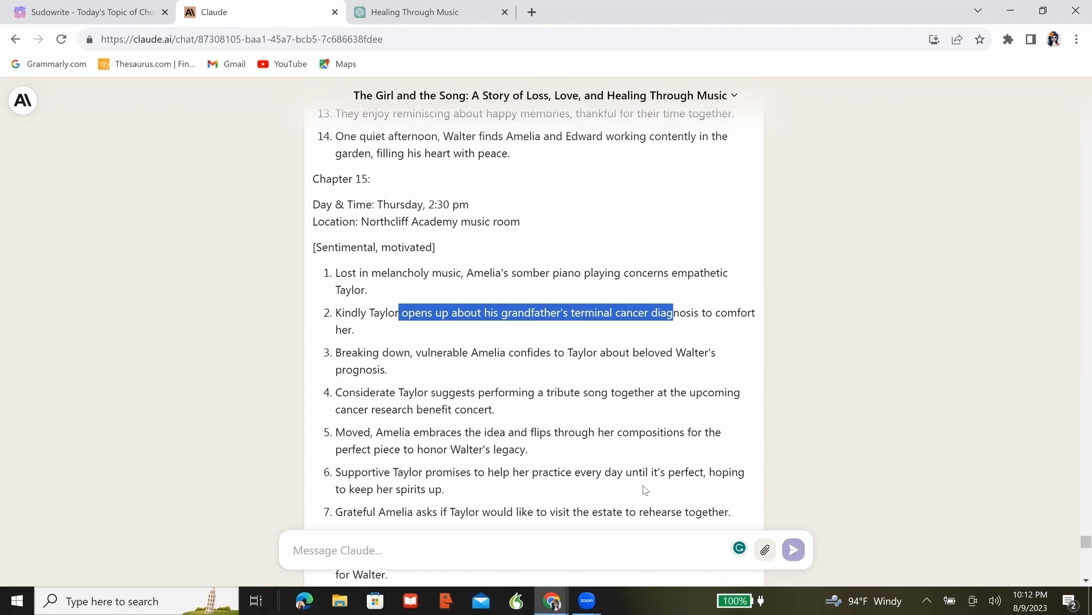
scroll(645, 490, down, 1)
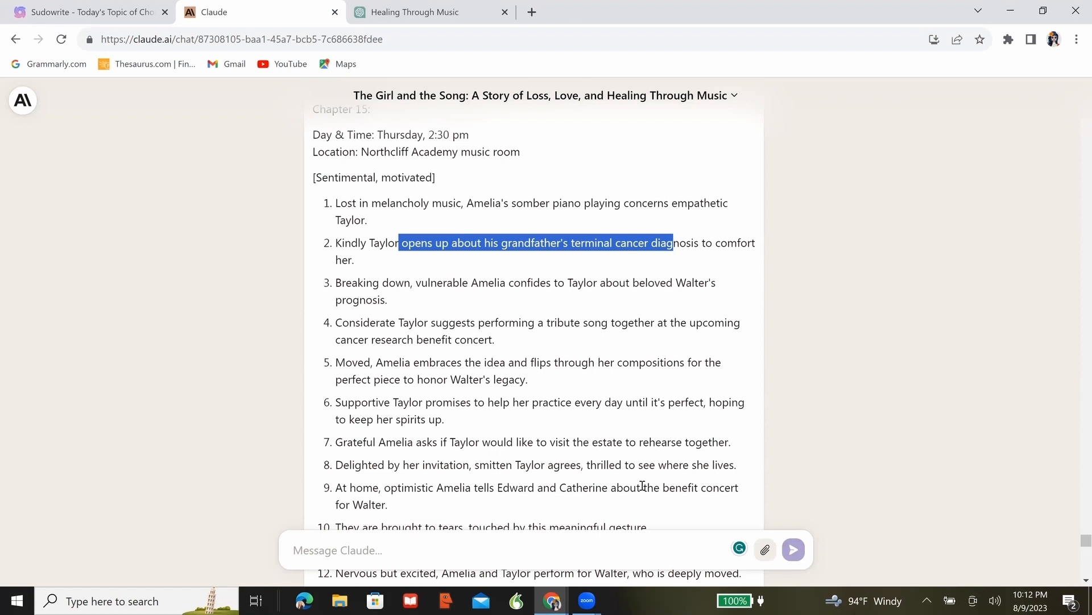
scroll(642, 485, down, 1)
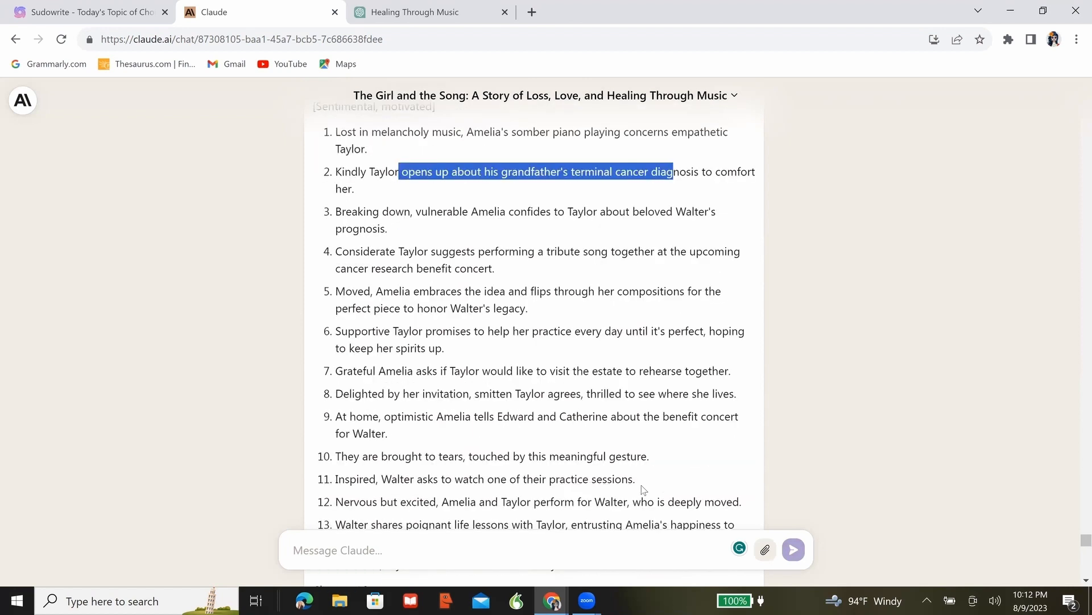
scroll(643, 489, down, 2)
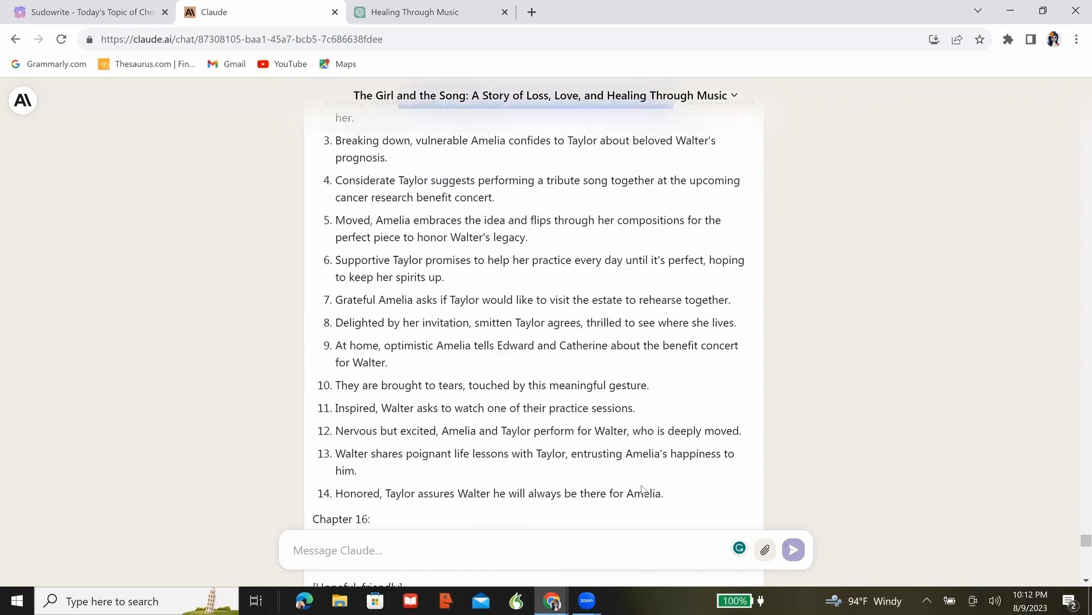
drag(333, 339, 615, 374)
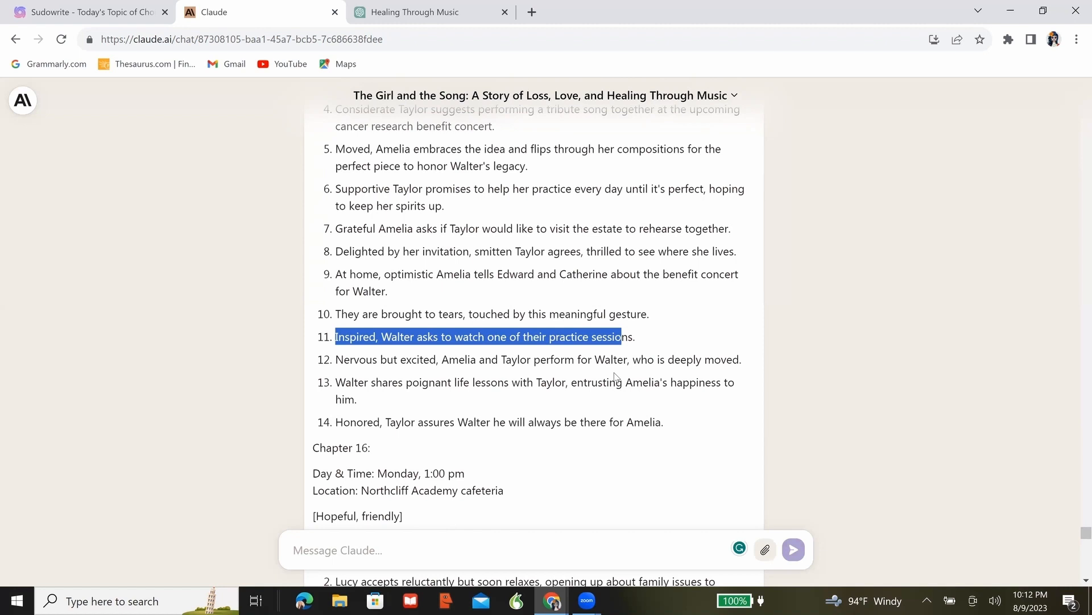
Step: Skim the Chapter 16 and 17 beats and highlight Chapter 18's beat 5 about Catherine sharing memories of young Walter
scroll(615, 376, down, 6)
scroll(615, 372, down, 4)
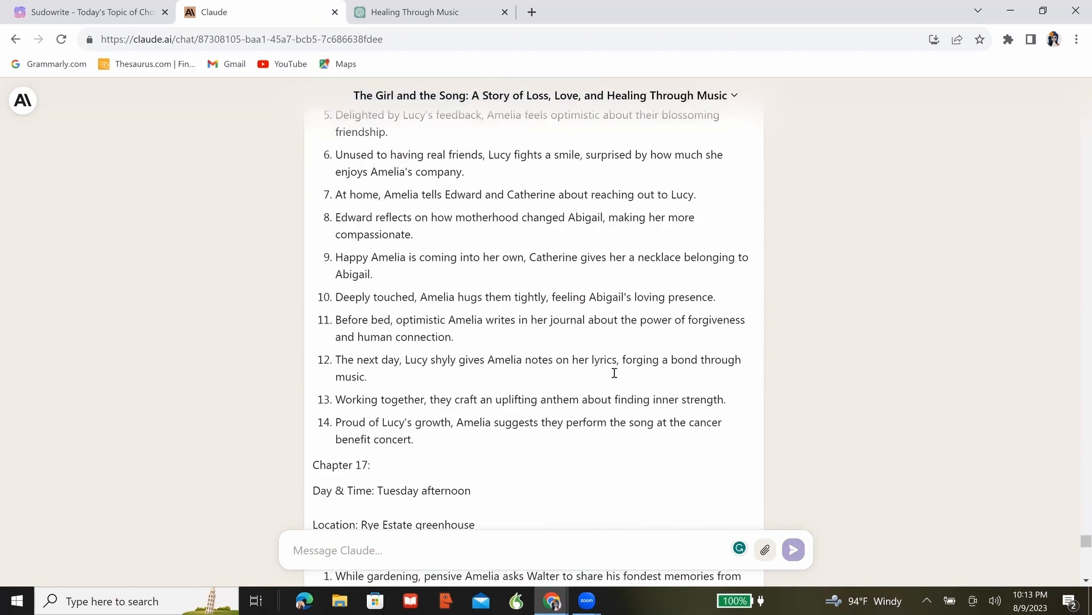
scroll(615, 373, down, 6)
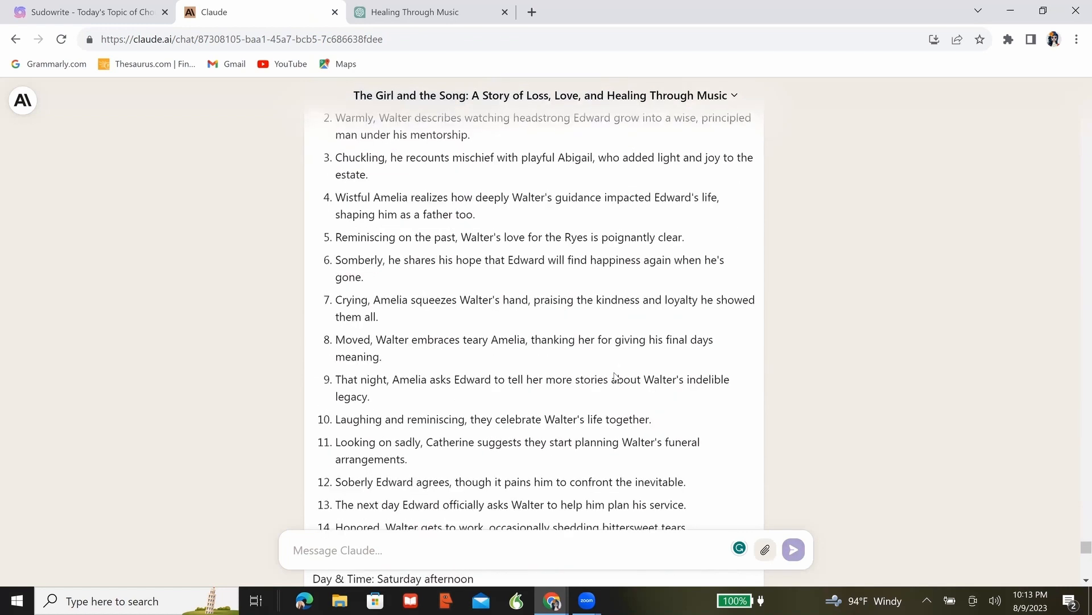
scroll(615, 373, down, 6)
scroll(613, 372, down, 1)
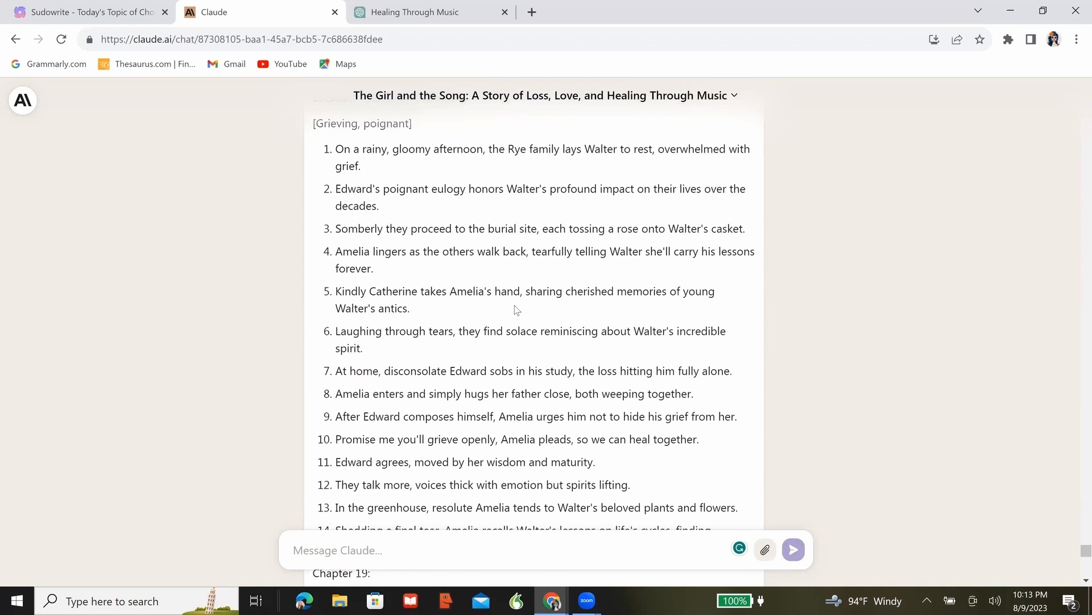
drag(439, 283, 625, 295)
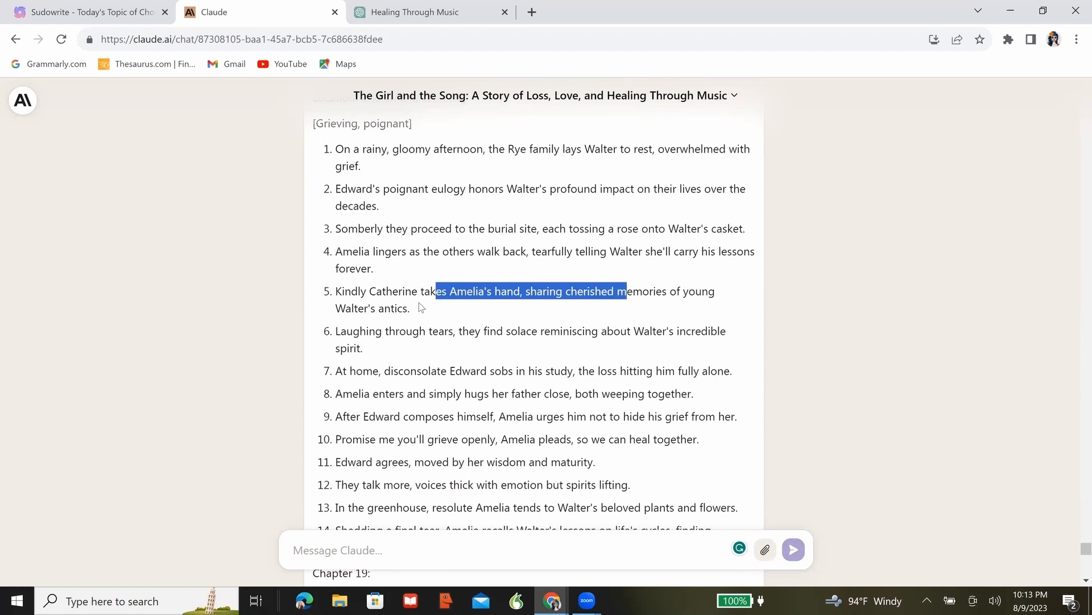
click(412, 306)
drag(411, 306, 364, 285)
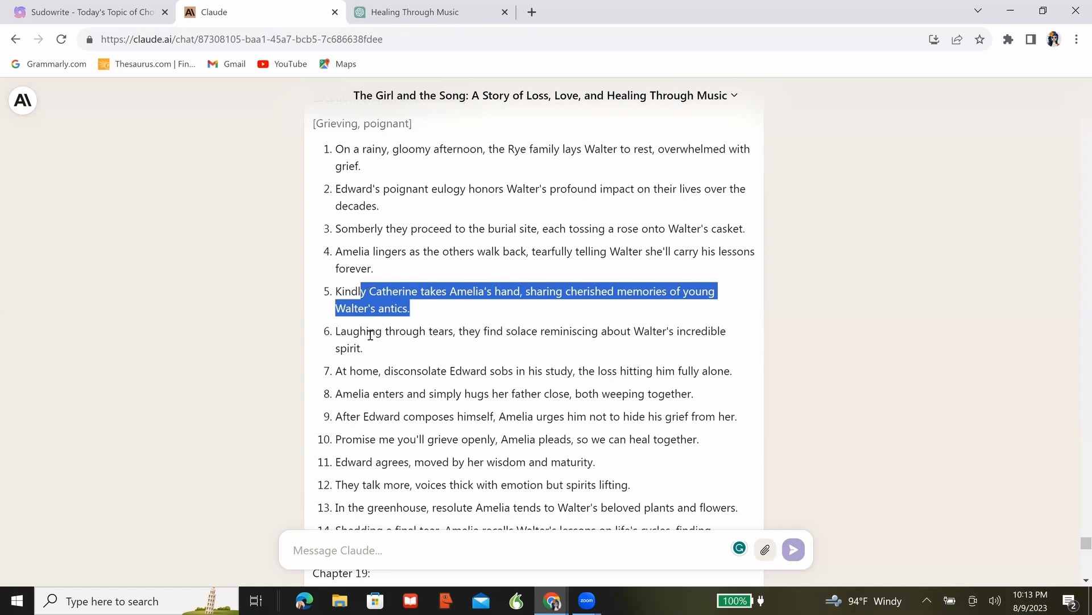
Step: Review the Chapter 19 and 20 beats, highlighting the opening beat of each chapter
scroll(371, 335, down, 8)
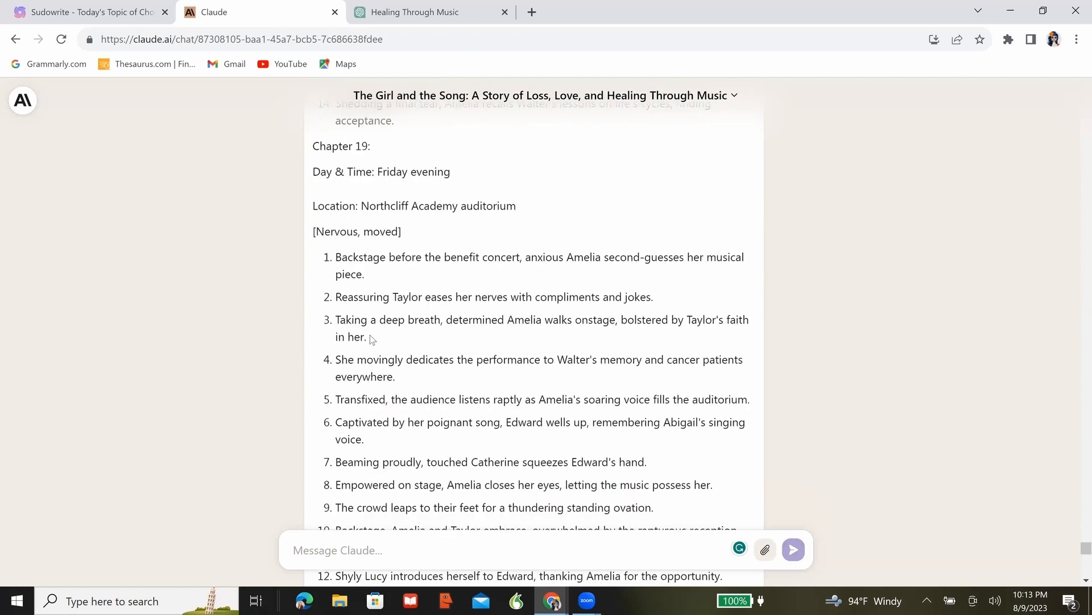
scroll(371, 338, down, 1)
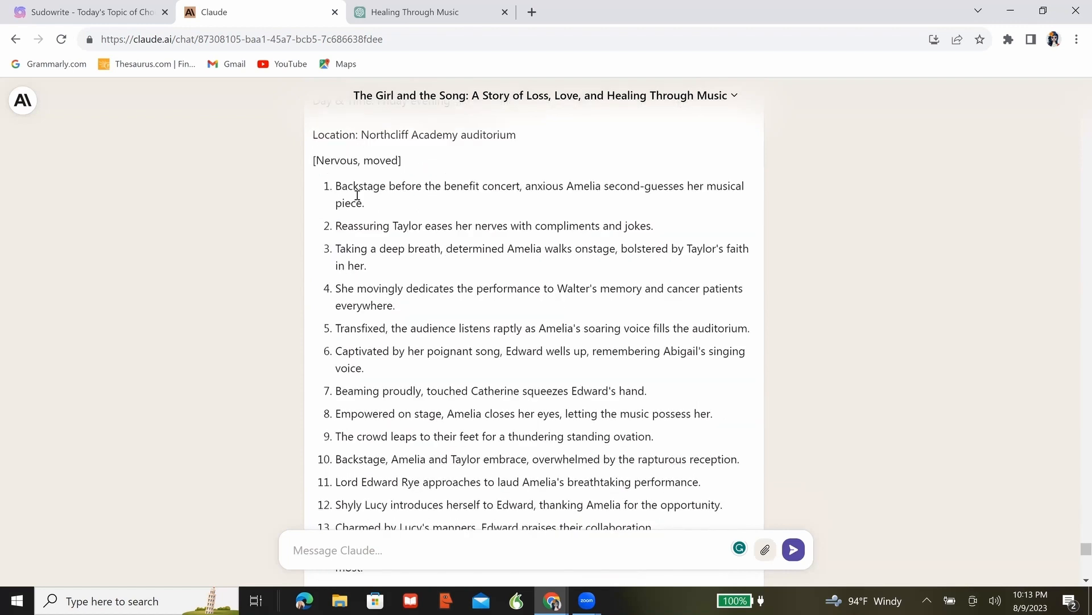
drag(340, 185, 377, 205)
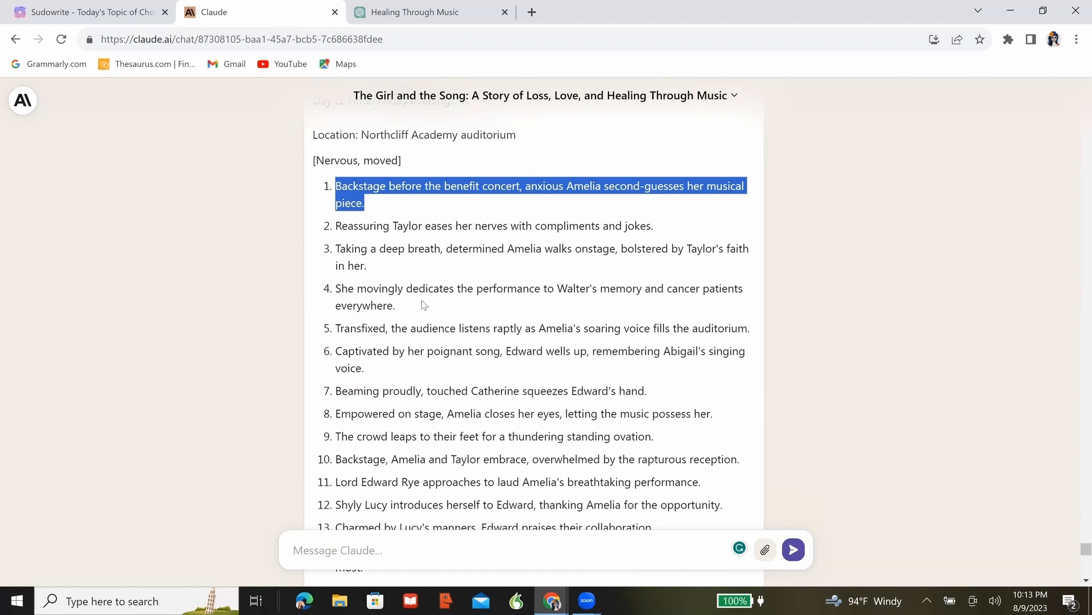
scroll(424, 306, down, 3)
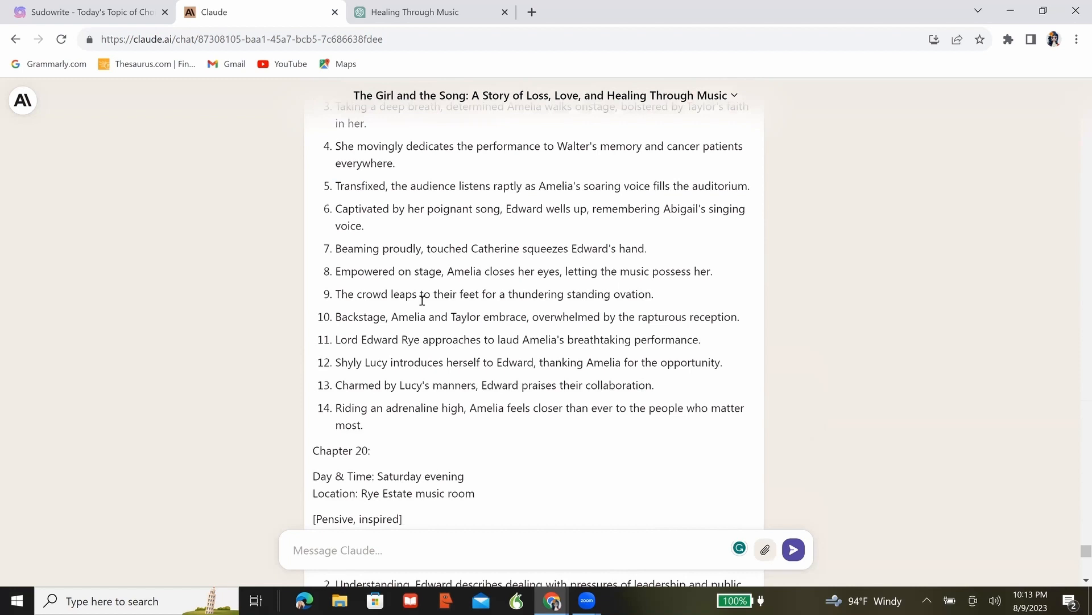
scroll(422, 300, down, 5)
drag(340, 260, 488, 283)
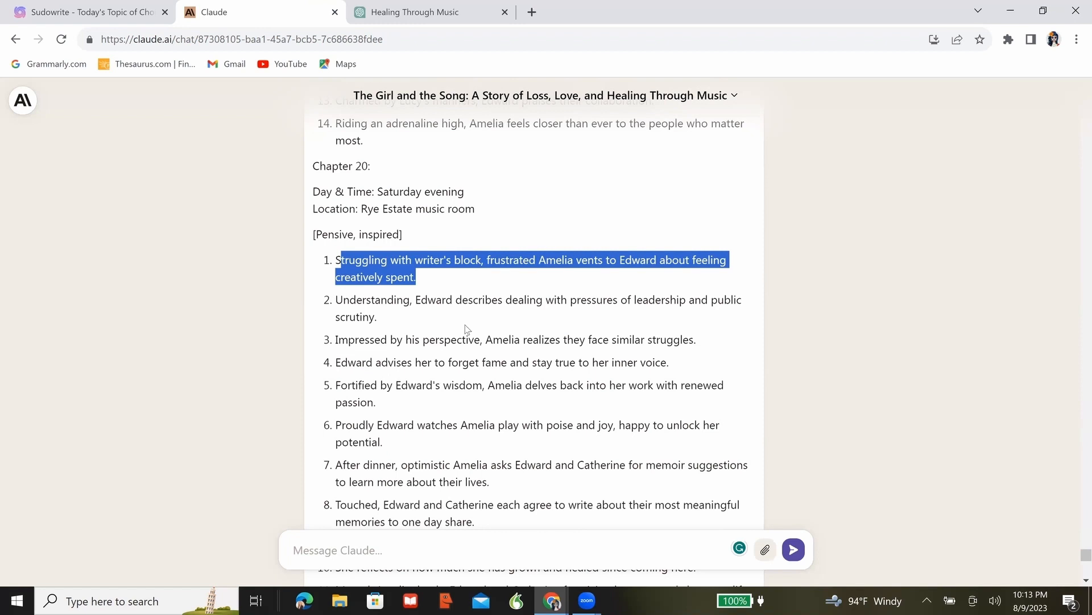
Step: Go to the end of the response in Chapter 22 and begin a new message to Claude
scroll(465, 329, down, 9)
scroll(466, 324, down, 8)
scroll(465, 325, down, 1)
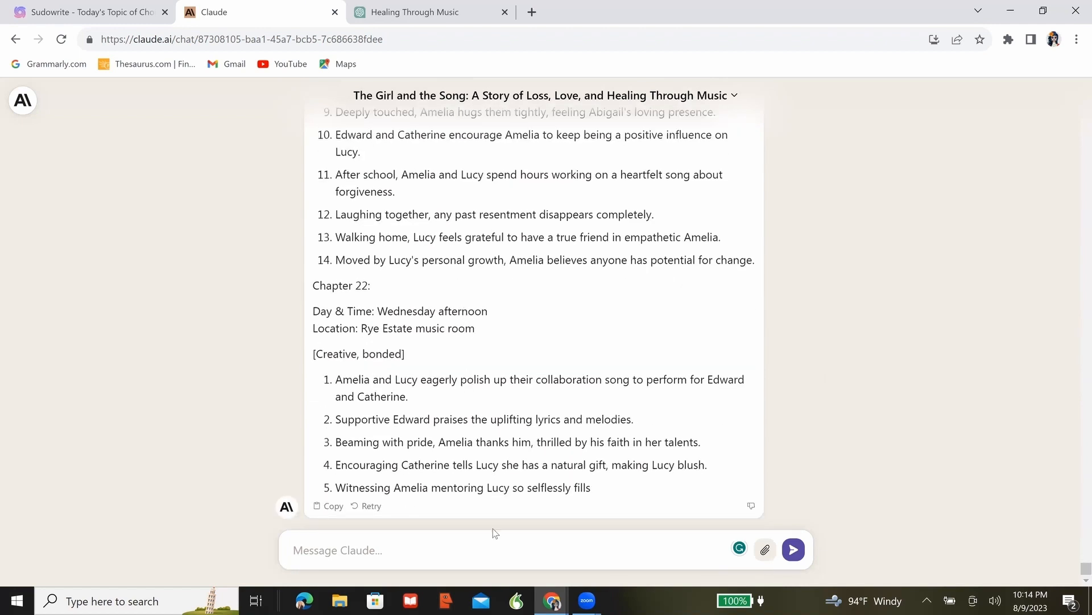
click(511, 544)
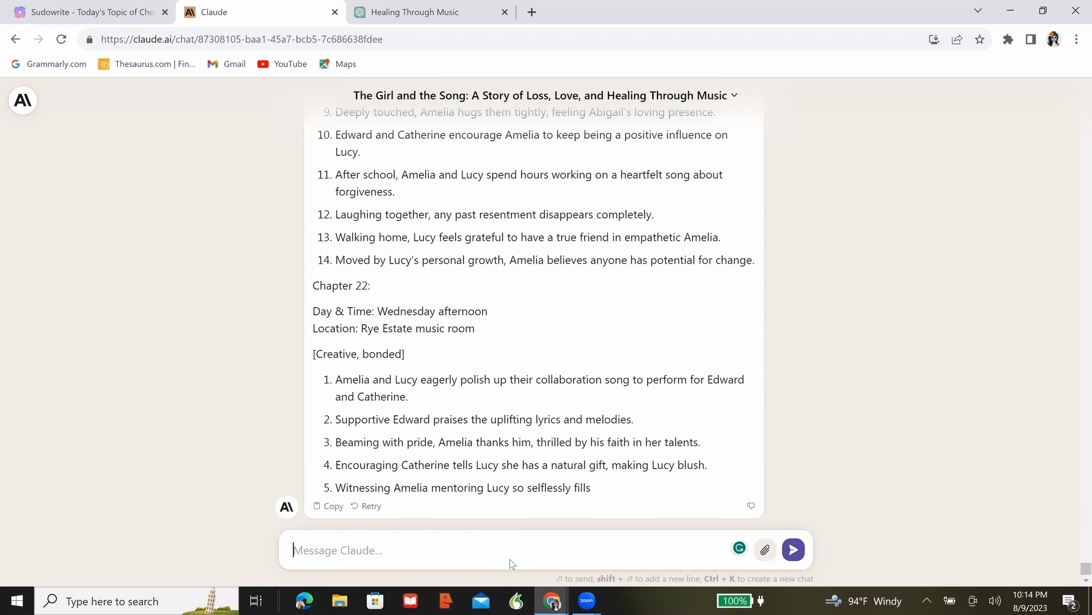
text(Procee)
key(BackSpace)
key(BackSpace)
key(BackSpace)
key(BackSpace)
key(BackSpace)
key(BackSpace)
Step: Ask Claude to finish chapter 22, beat 5, then continue with the rest of the beats, following the same format
text(Please finish chapter 22, beat 5, then continue with the rest of the beats, following the same format.)
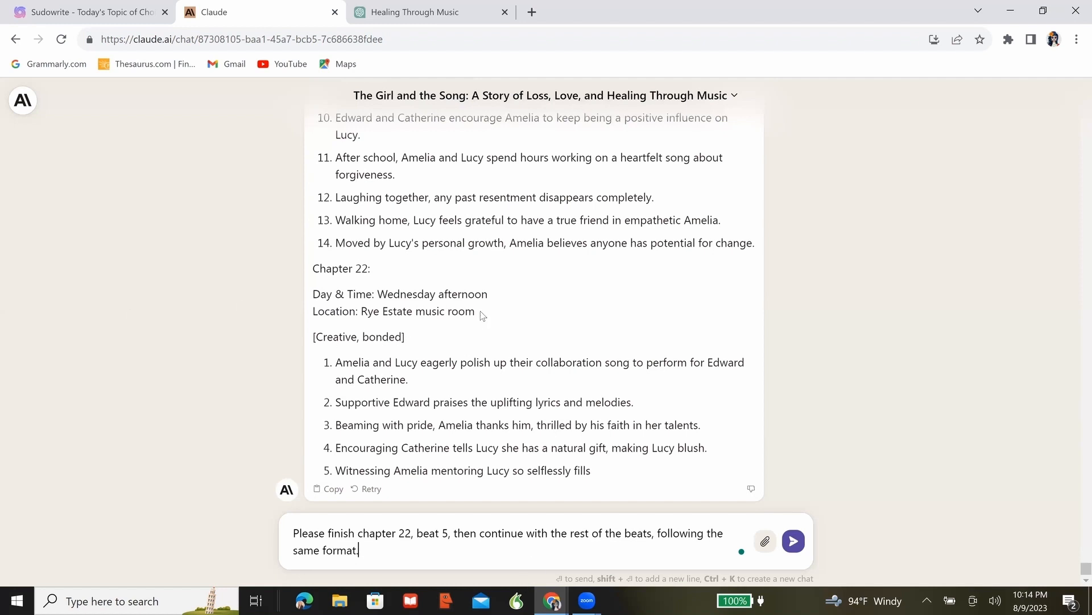
drag(312, 294, 512, 317)
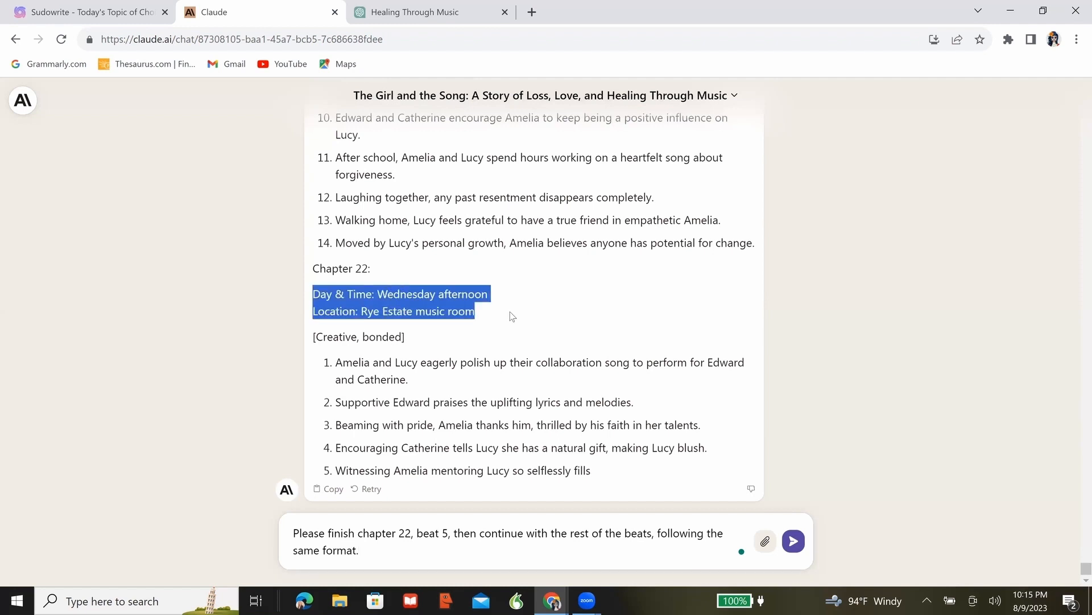
click(793, 540)
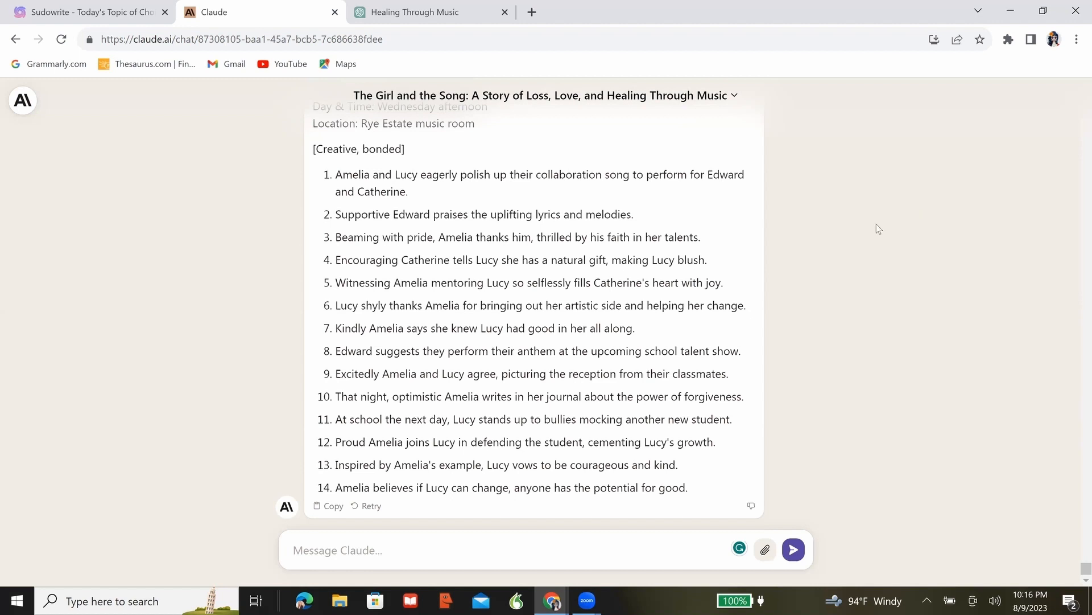
scroll(855, 250, up, 3)
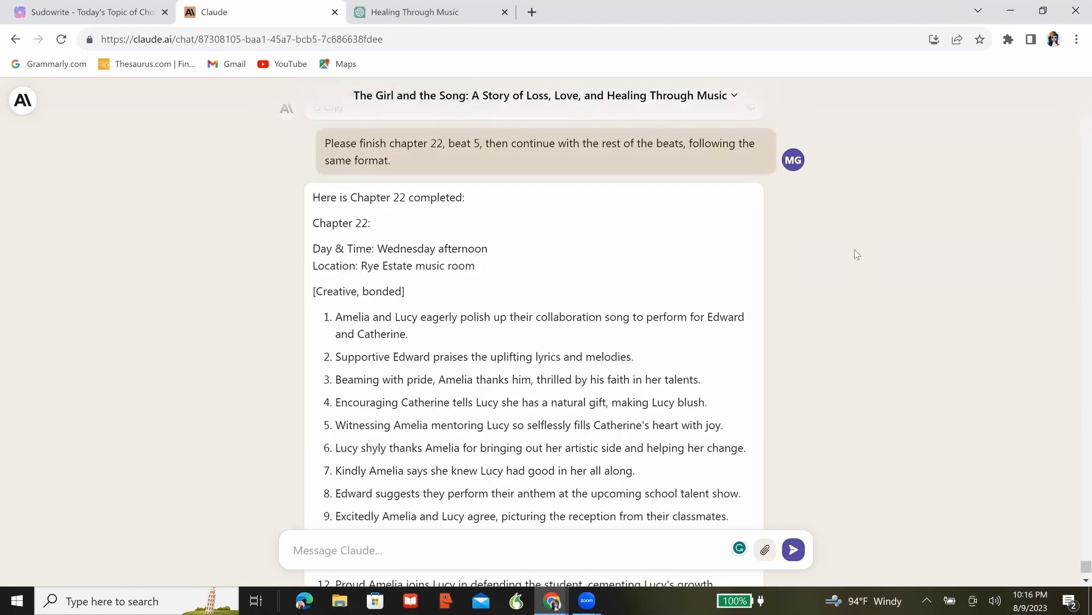
Step: Copy the last request about finishing chapter 22, beat 5, into a new message to Claude
scroll(855, 253, down, 3)
scroll(855, 250, up, 3)
double_click(621, 142)
triple_click(621, 142)
key(ctrl+c)
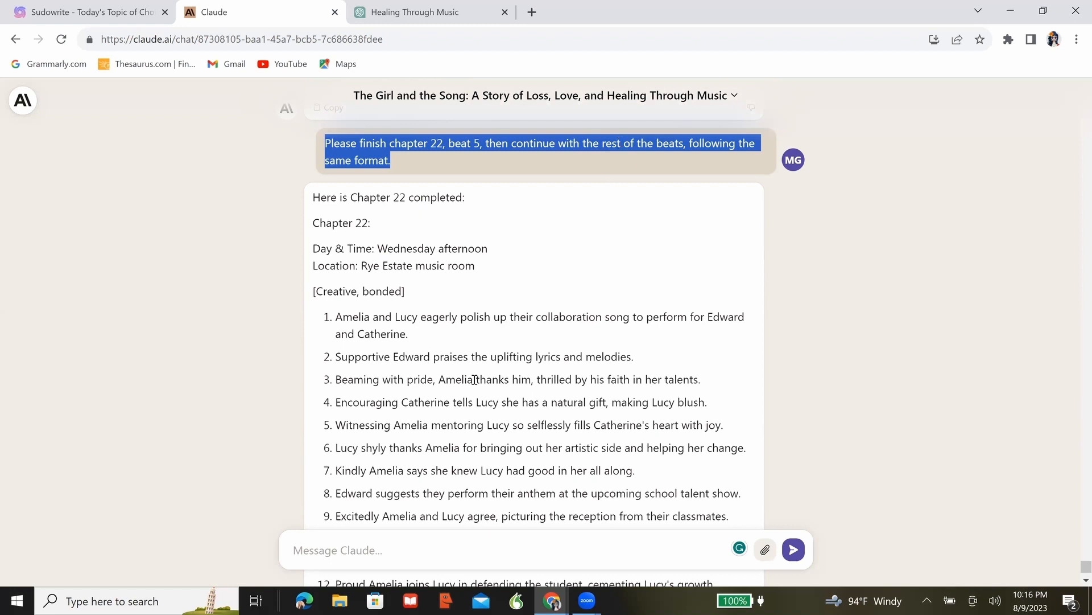
click(471, 549)
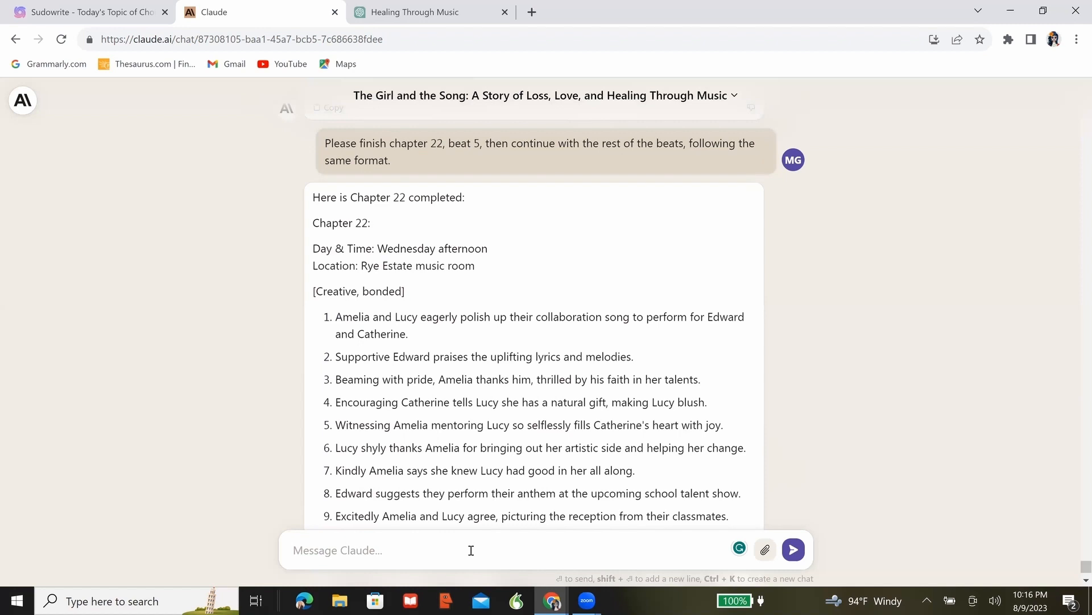
key(ctrl+v)
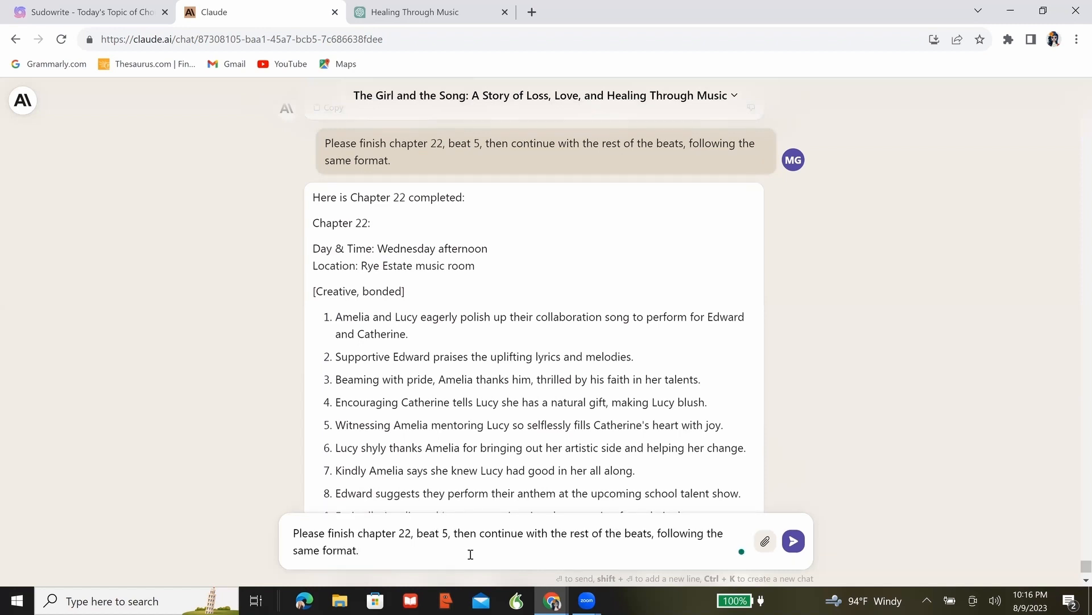
Step: Replace "beats" with "chapters" in "the rest of the beats" and send the request to Claude
click(651, 531)
key(BackSpace)
key(BackSpace)
key(BackSpace)
key(BackSpace)
key(BackSpace)
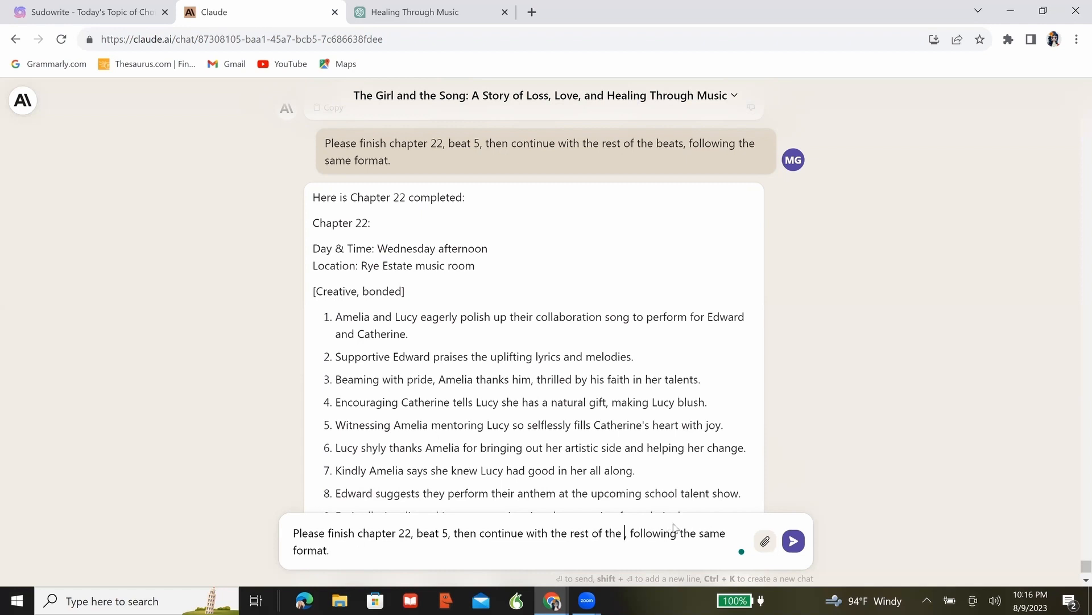
text(chapters)
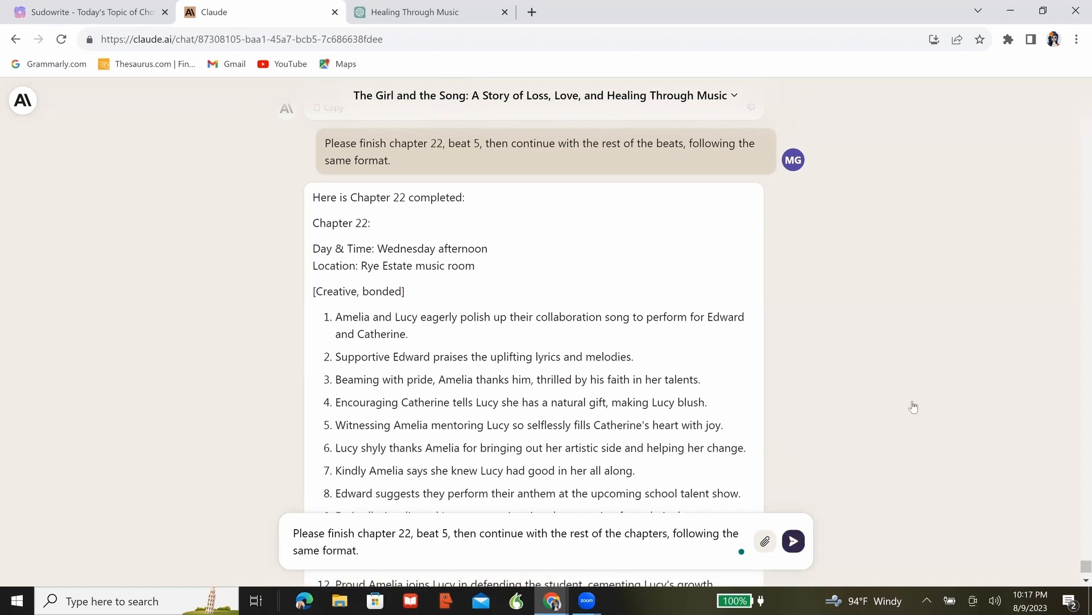
key(Return)
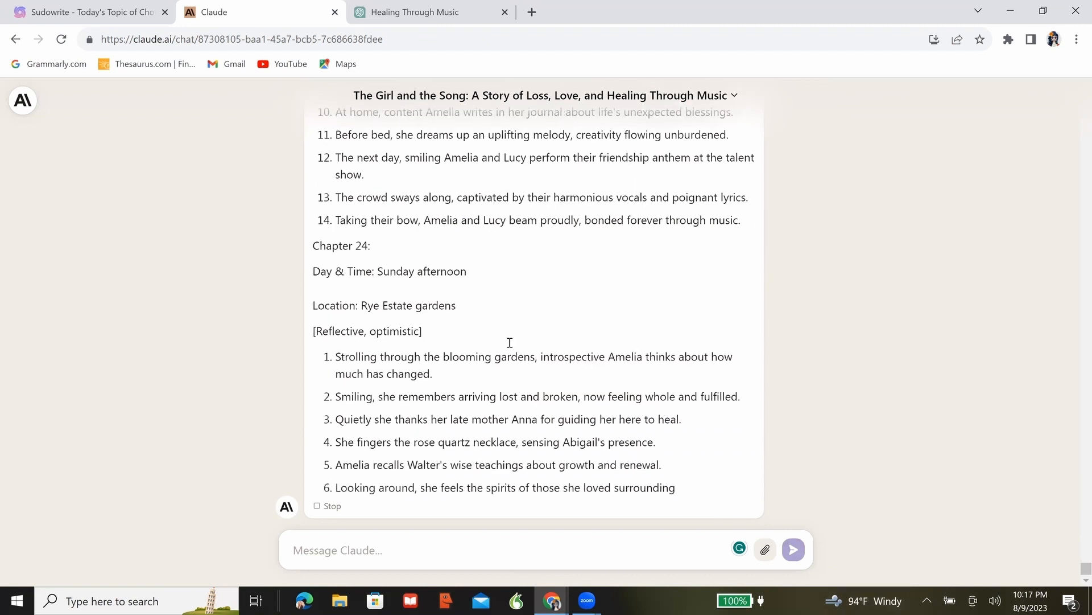
Step: Review Chapter 24's opening beats and highlight Chapter 25's heading, day and time, location and mood lines
drag(344, 333, 640, 331)
drag(540, 255, 586, 262)
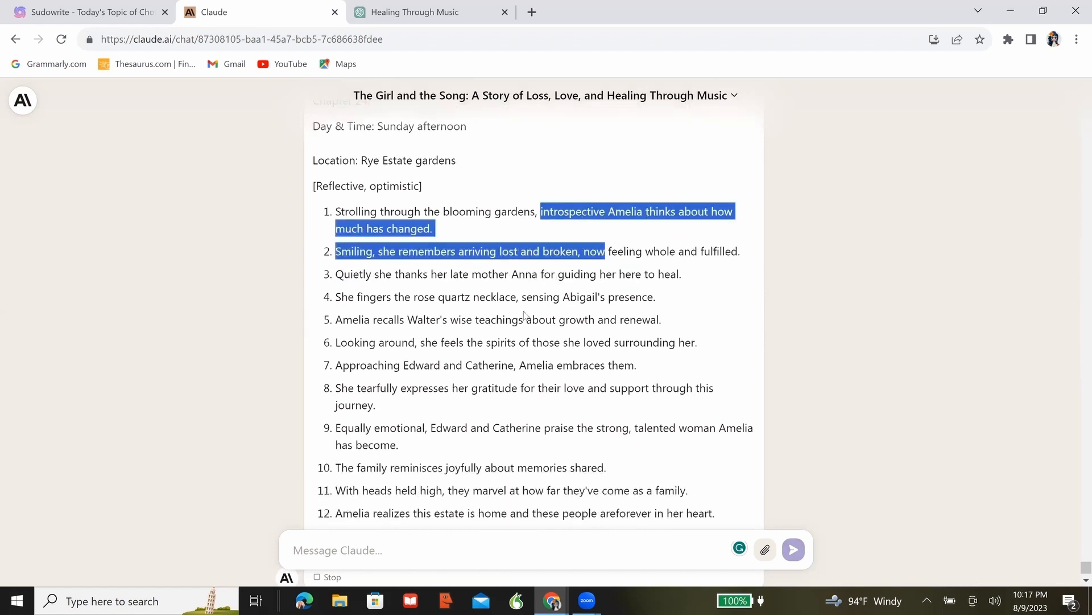
scroll(523, 310, up, 2)
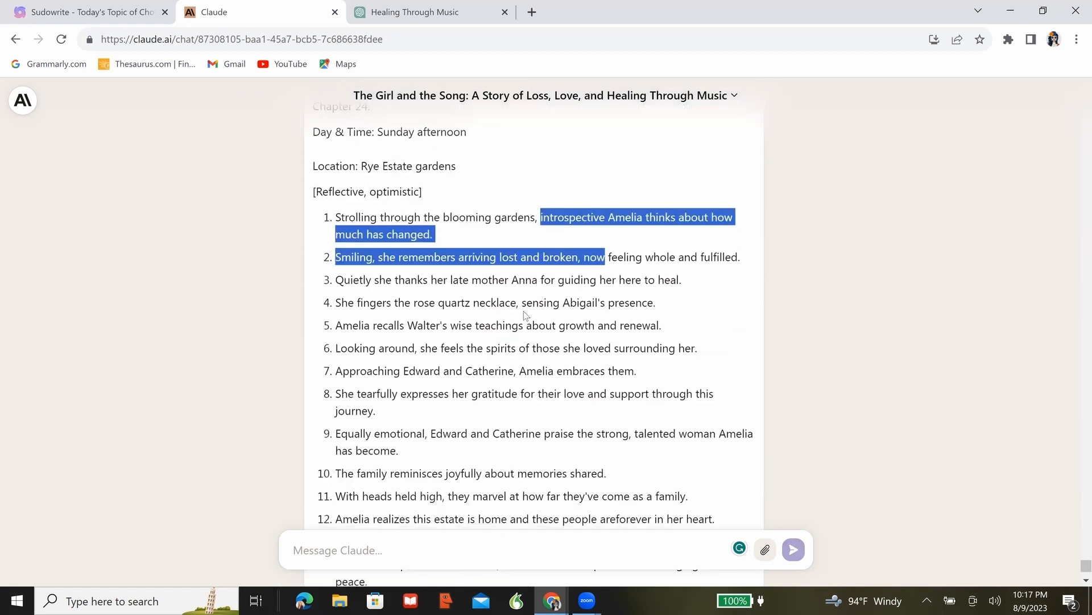
scroll(524, 315, up, 1)
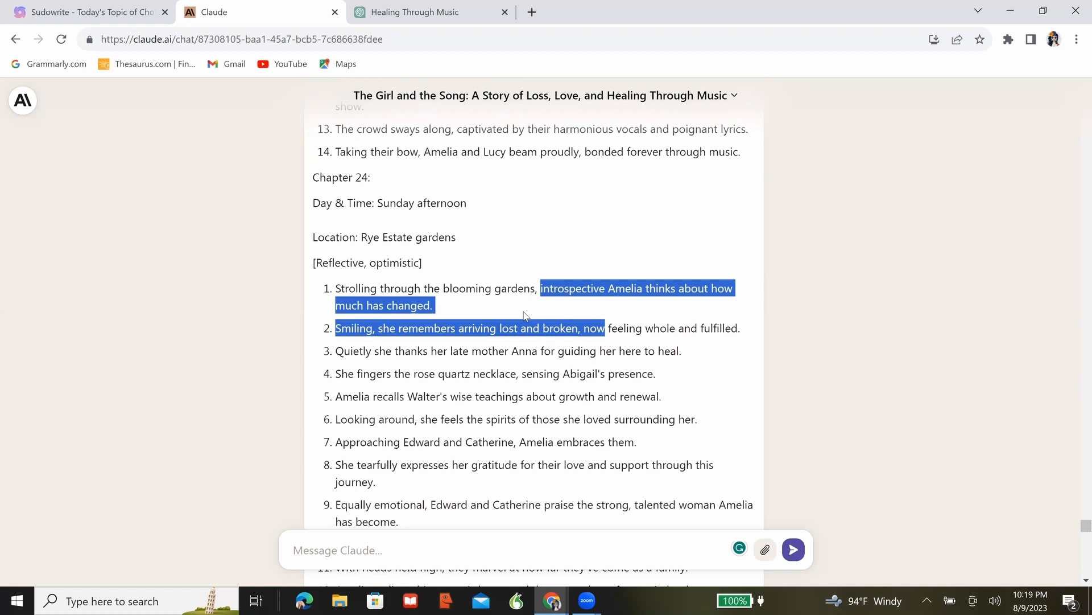
scroll(536, 310, down, 7)
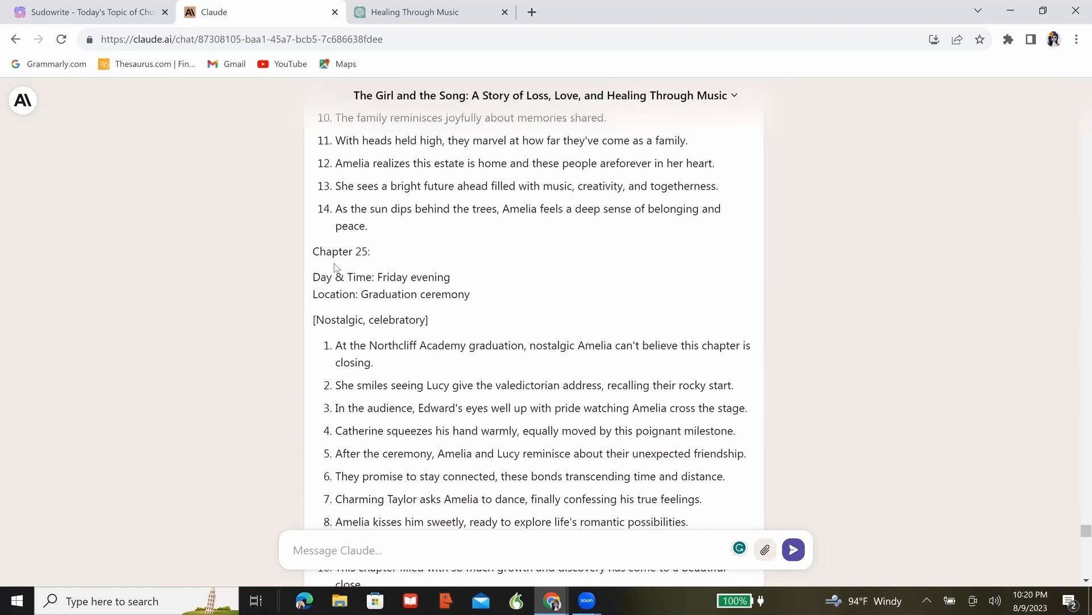
double_click(313, 251)
drag(384, 277, 458, 332)
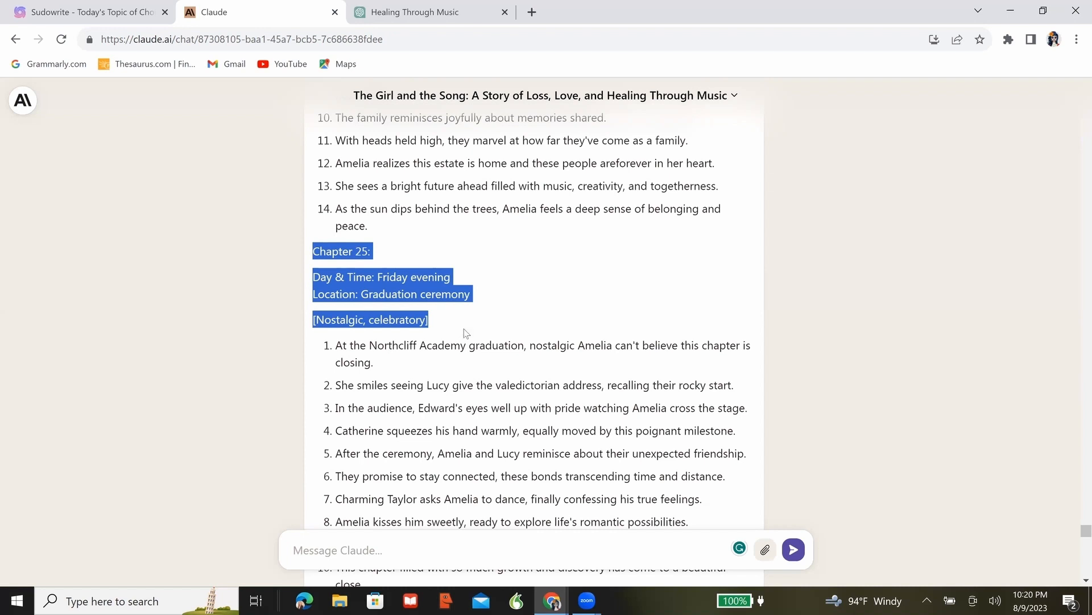
Step: Draft a message asking whether she graduates from the academy or a music program, saying she's 16 and too young to graduate at 16 or 17 in the UK
click(372, 547)
text(She's 16, so is she really graduating)
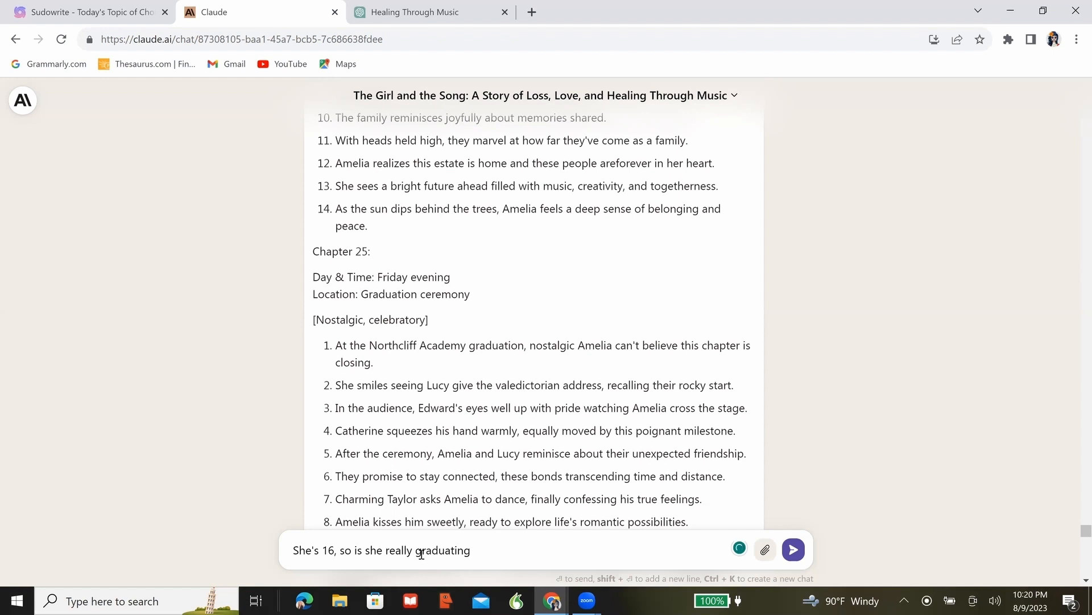
text( from the academy or from a )
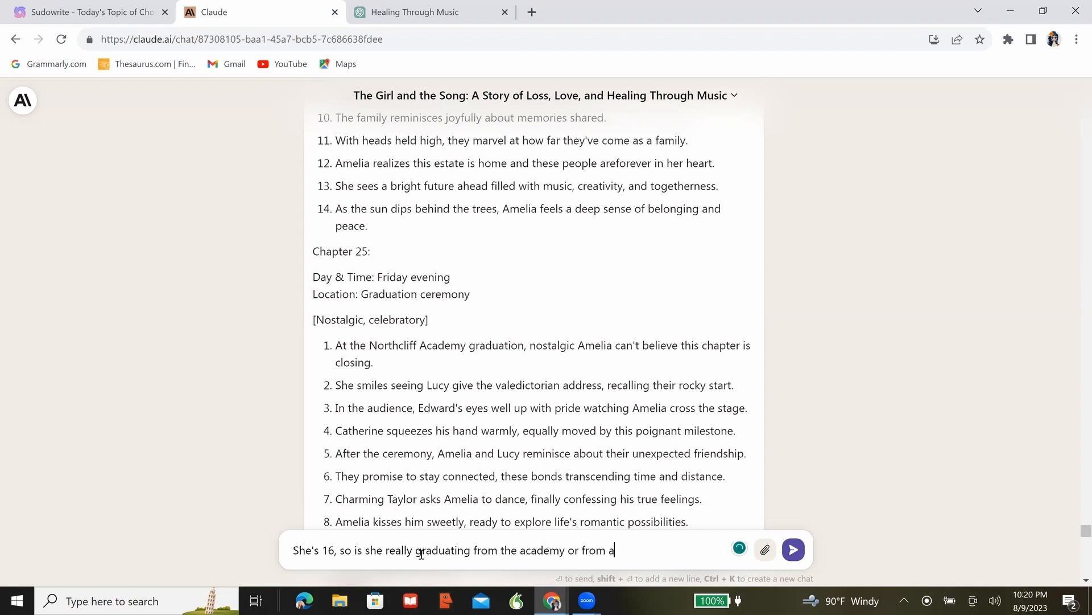
text(music program? She's too young to graduate at 16 or 17 in the UK.)
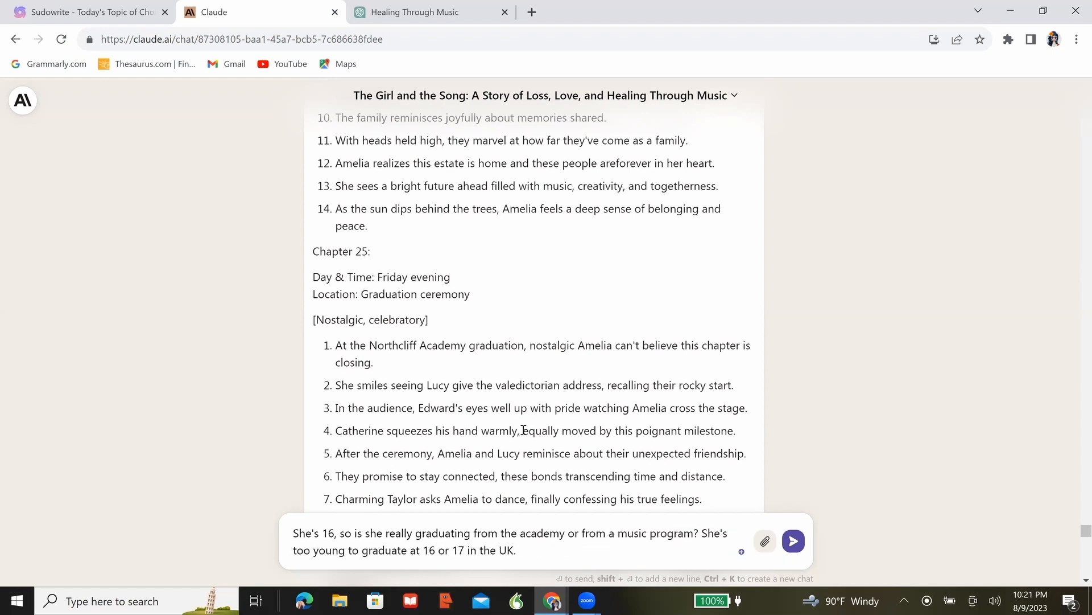
Step: Skim the chapters through Chapter 30, add "So, what chapters do you need to rewrite?" to the draft, and send it
scroll(523, 429, up, 6)
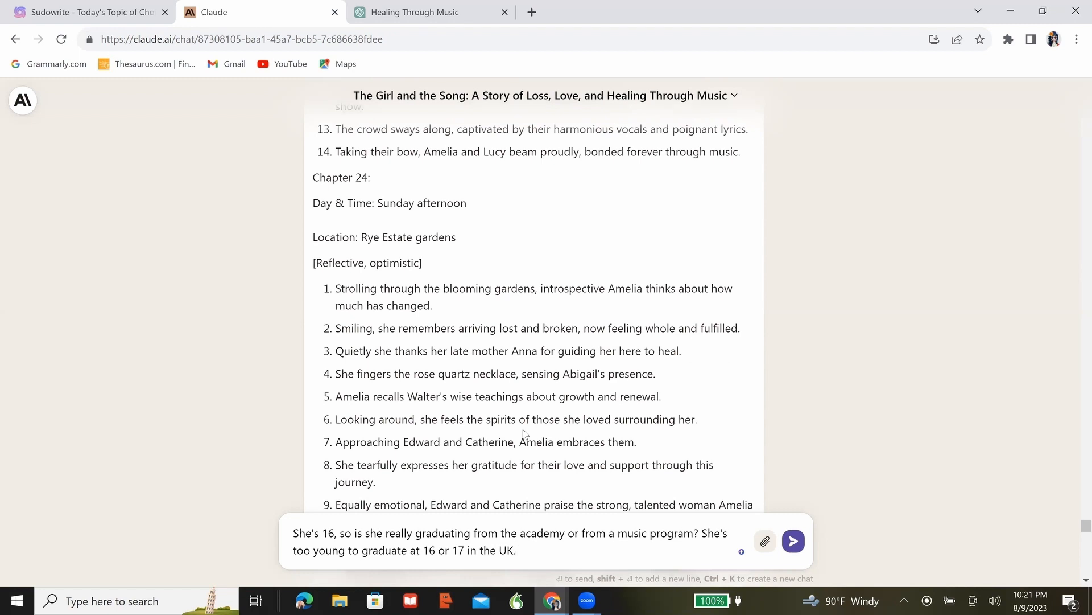
scroll(524, 433, up, 5)
scroll(524, 434, down, 15)
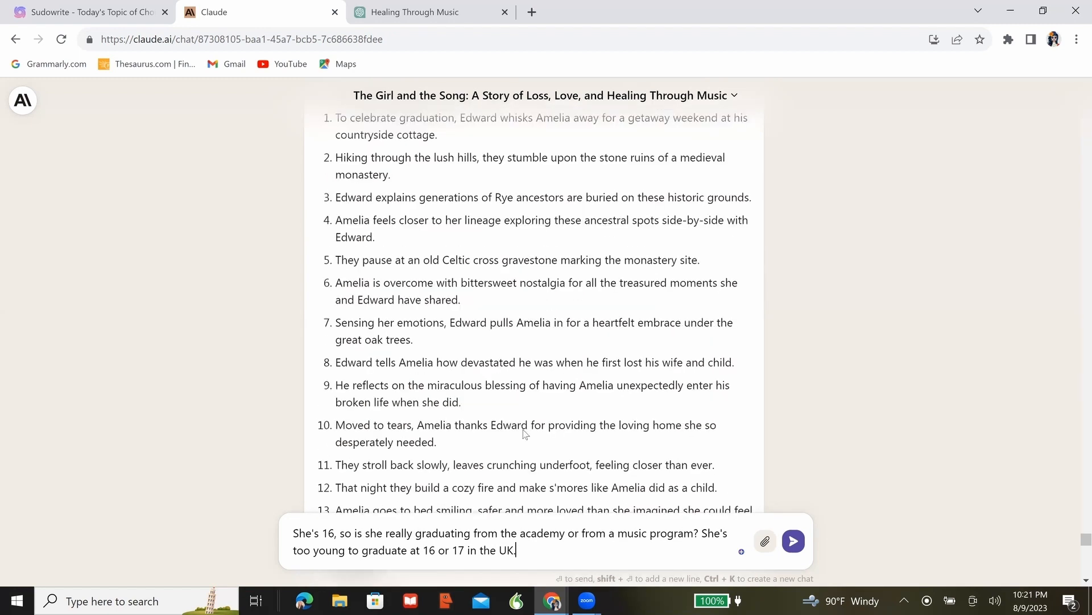
scroll(524, 434, down, 5)
scroll(524, 430, down, 5)
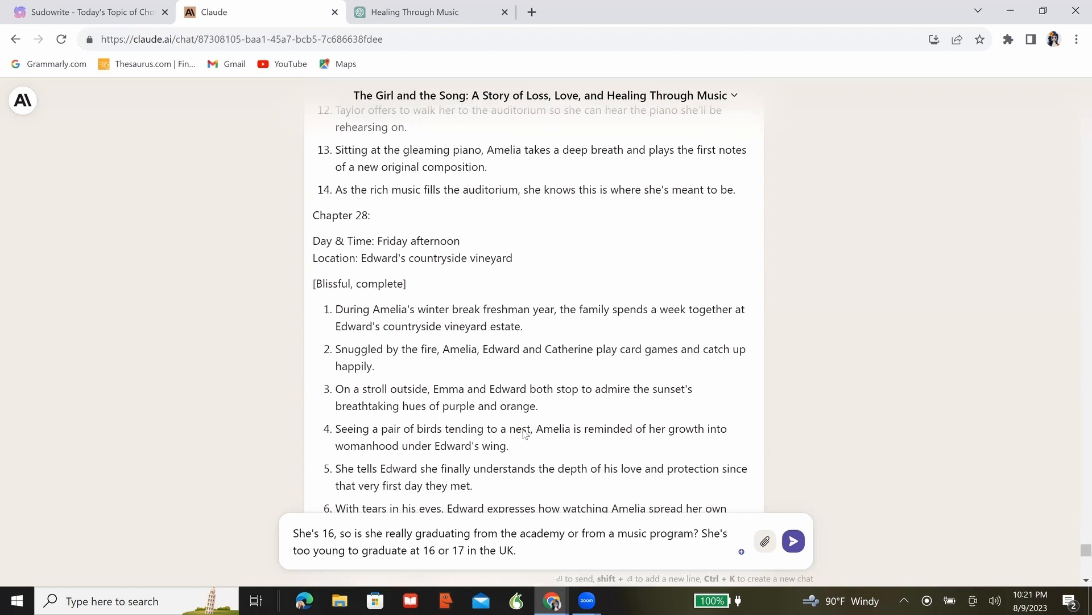
scroll(524, 433, down, 15)
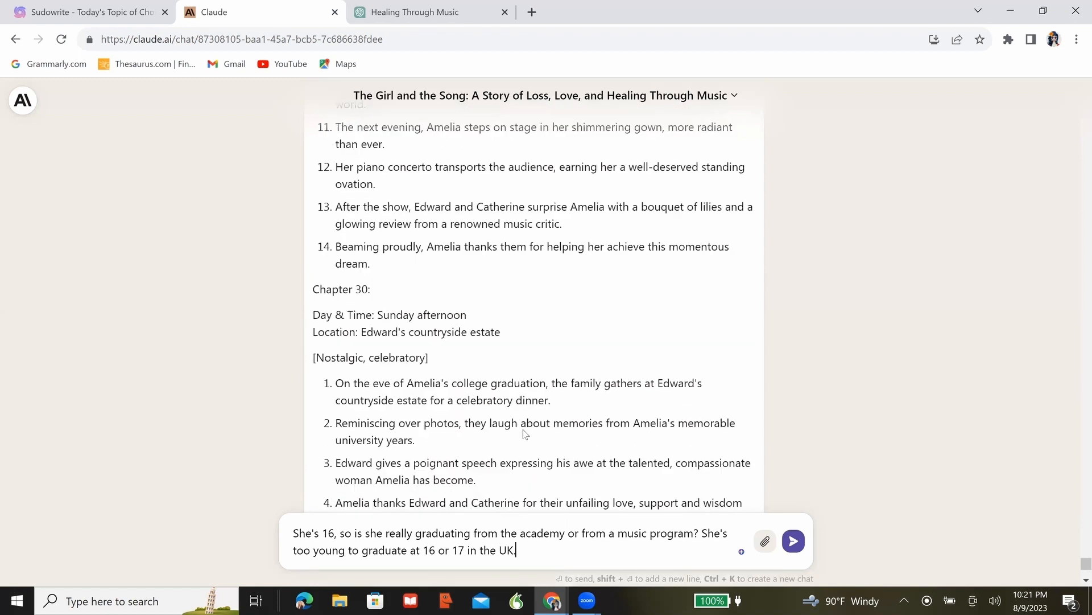
scroll(525, 433, up, 5)
scroll(618, 553, up, 5)
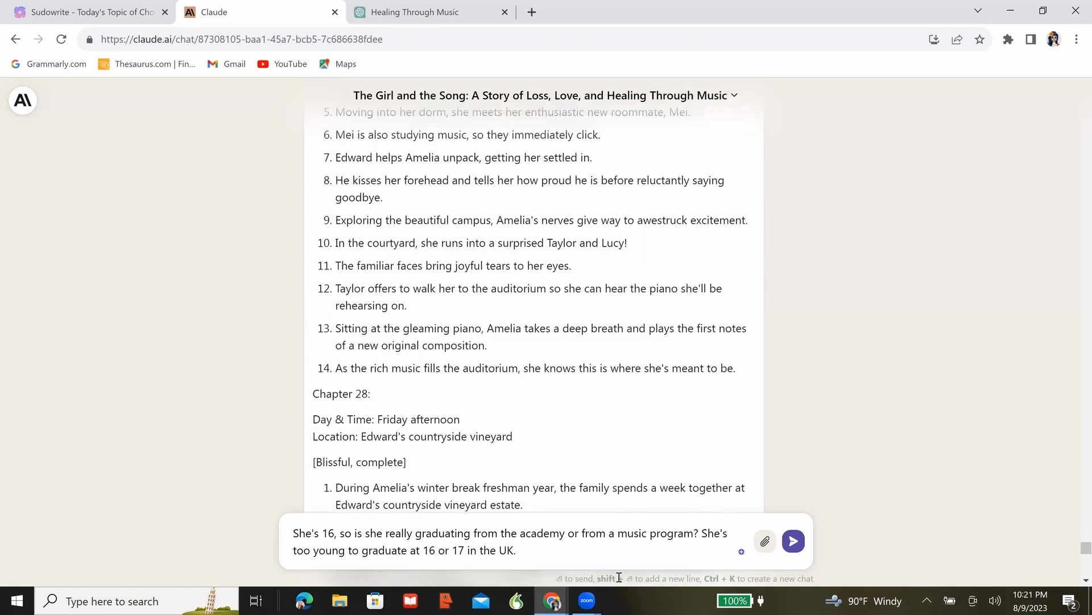
text(So, what chapters do you need to rewrite?)
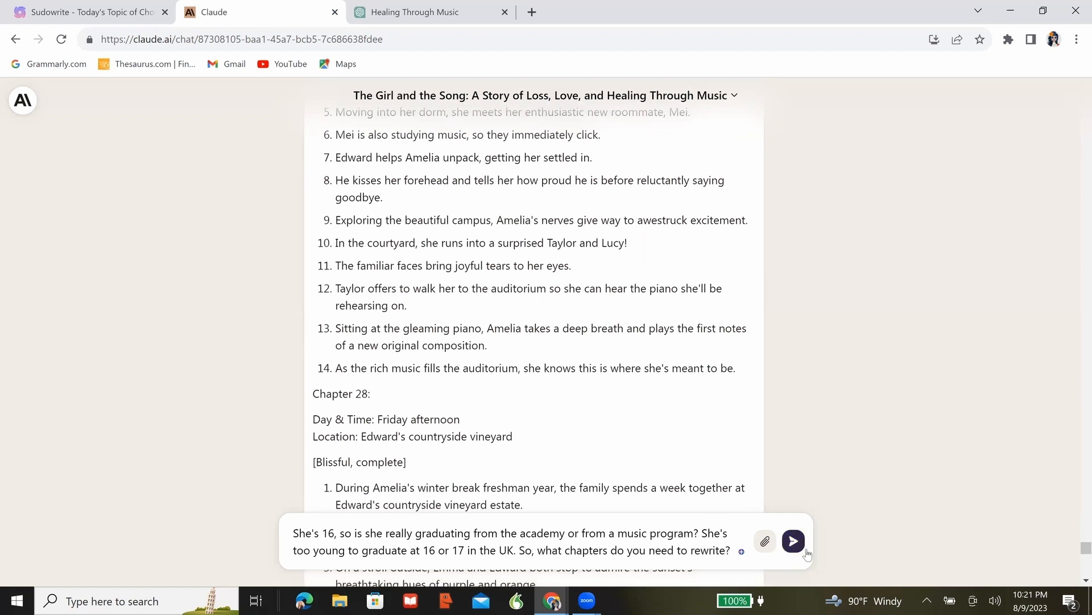
click(806, 549)
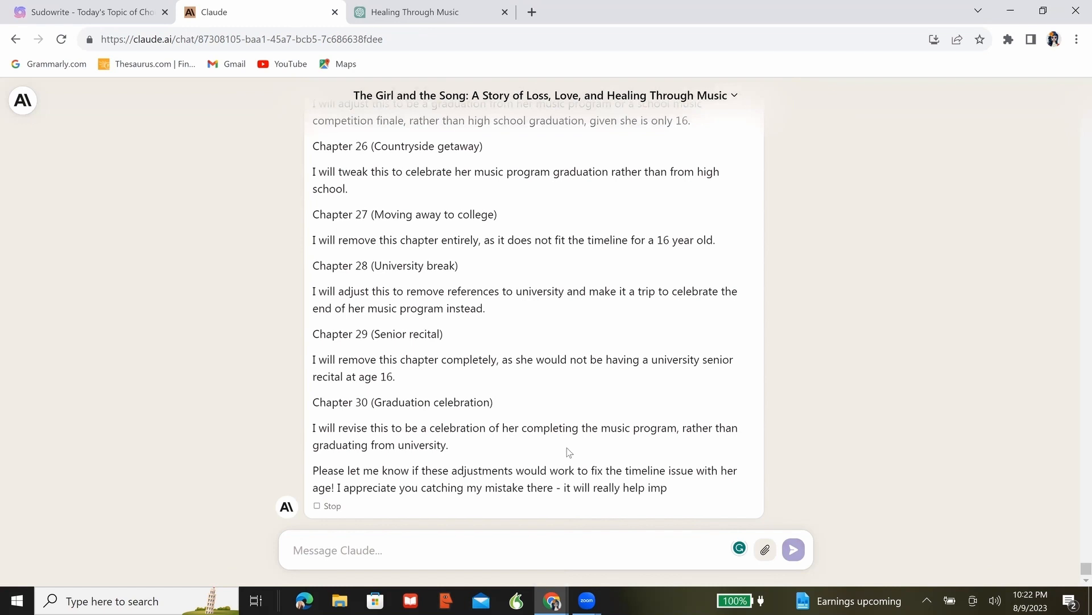
Step: Read Claude's proposed timeline adjustments for Chapters 25 to 30
scroll(568, 453, up, 3)
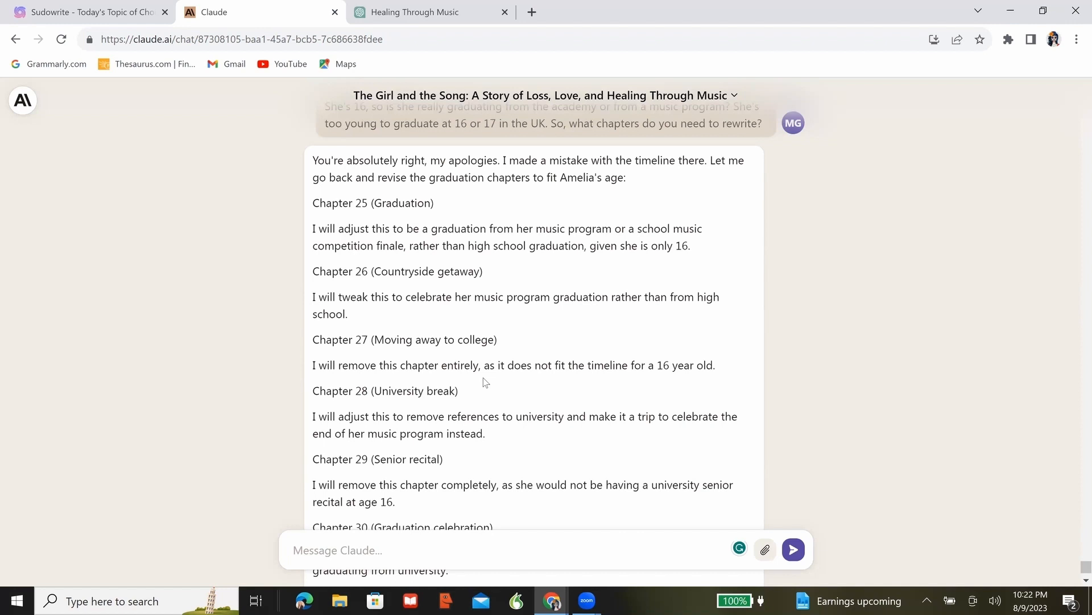
scroll(486, 383, down, 1)
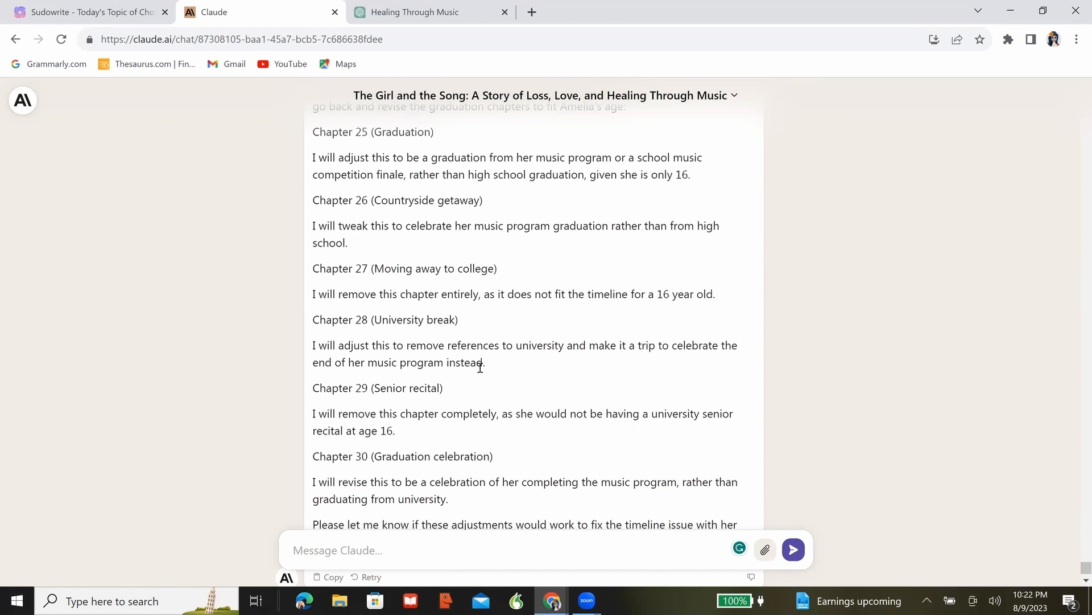
scroll(481, 367, down, 1)
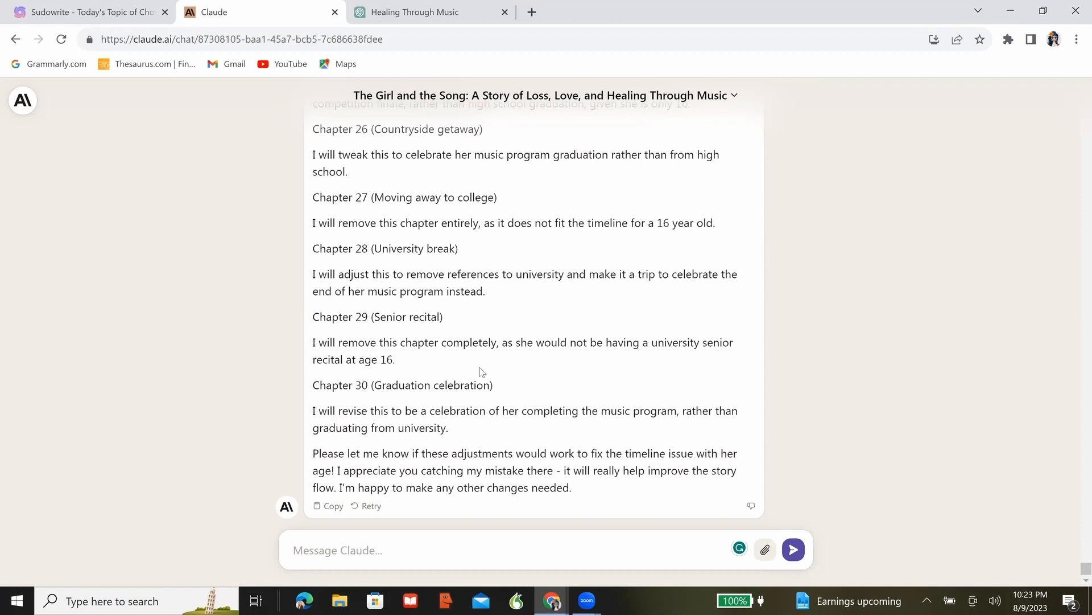
Step: Ask Claude to "Rewrite chapters 26 - 30 with the new content."
text(Rewrite)
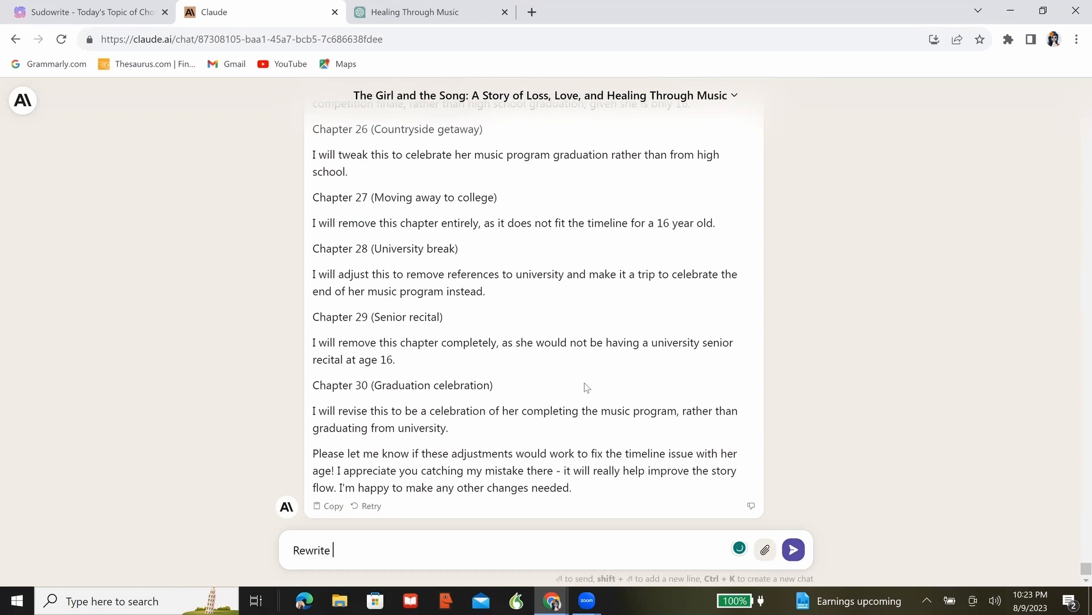
scroll(583, 385, up, 3)
scroll(587, 387, down, 2)
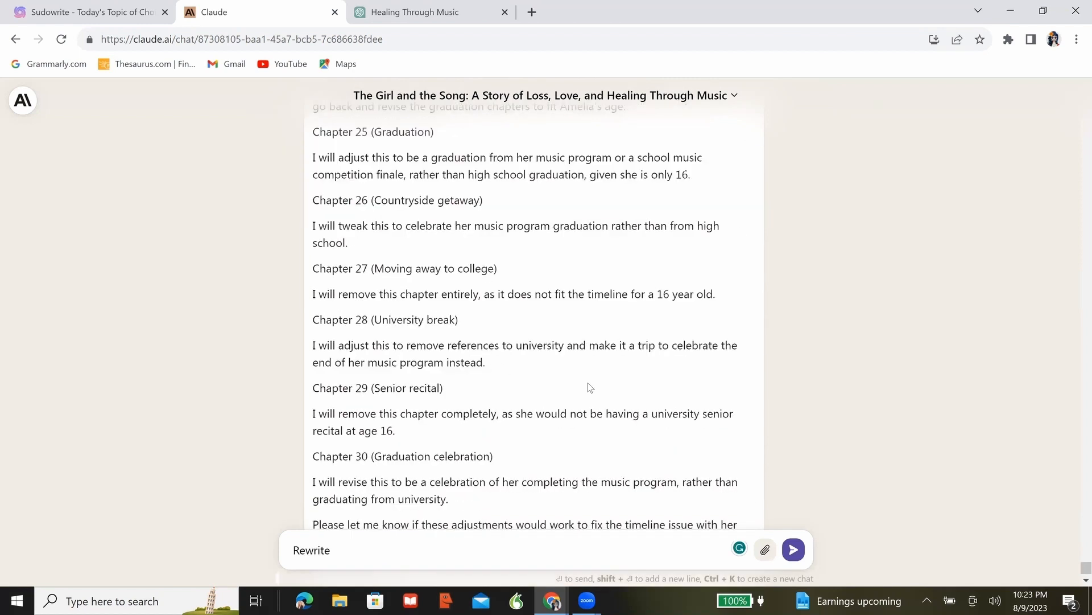
text(chapters 26 - 30 with the new content.)
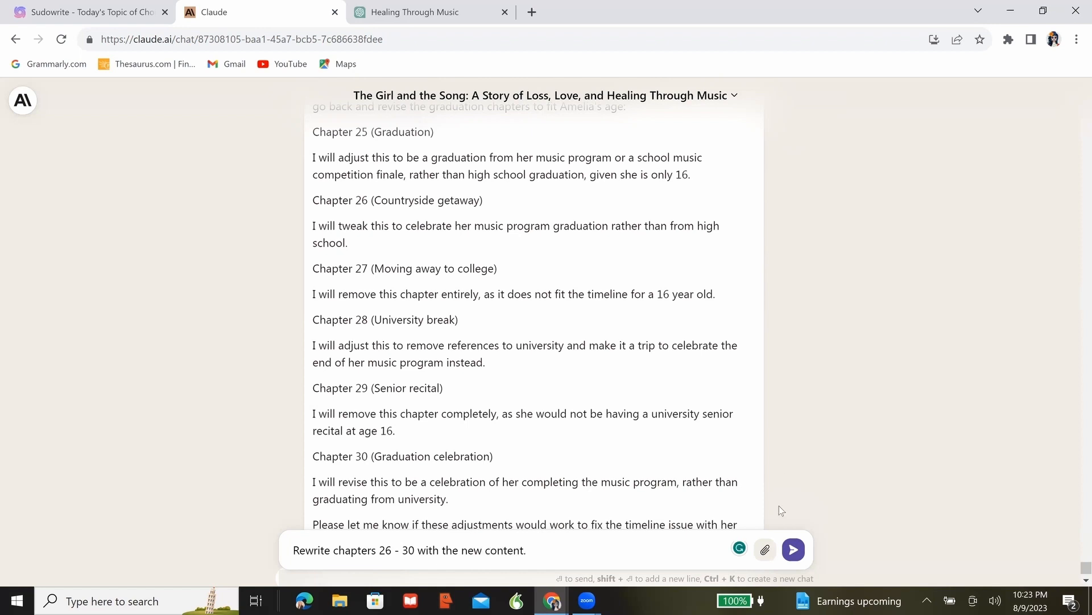
click(791, 551)
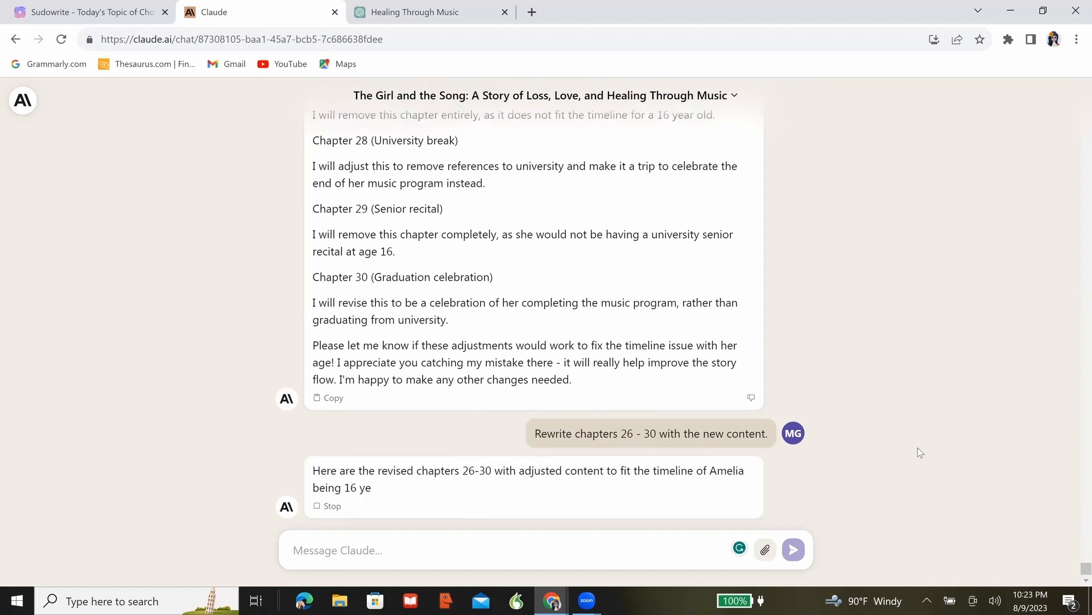
Step: Look back over the original Chapter 30 beats and proposed adjustments, and draft the message "What happened to chapter 25, Claude?"
scroll(886, 377, up, 9)
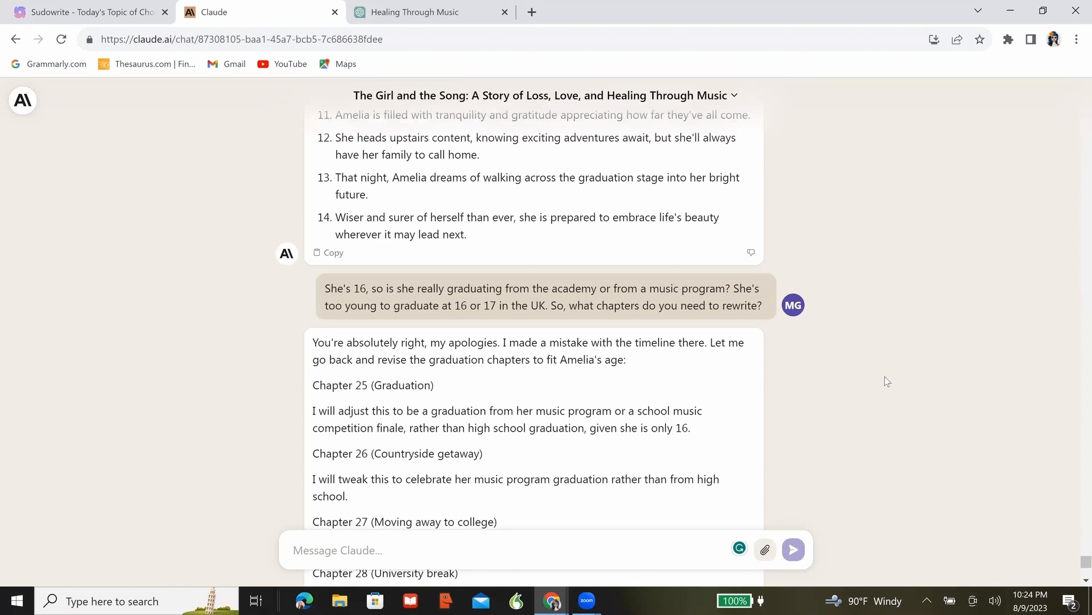
scroll(885, 377, up, 5)
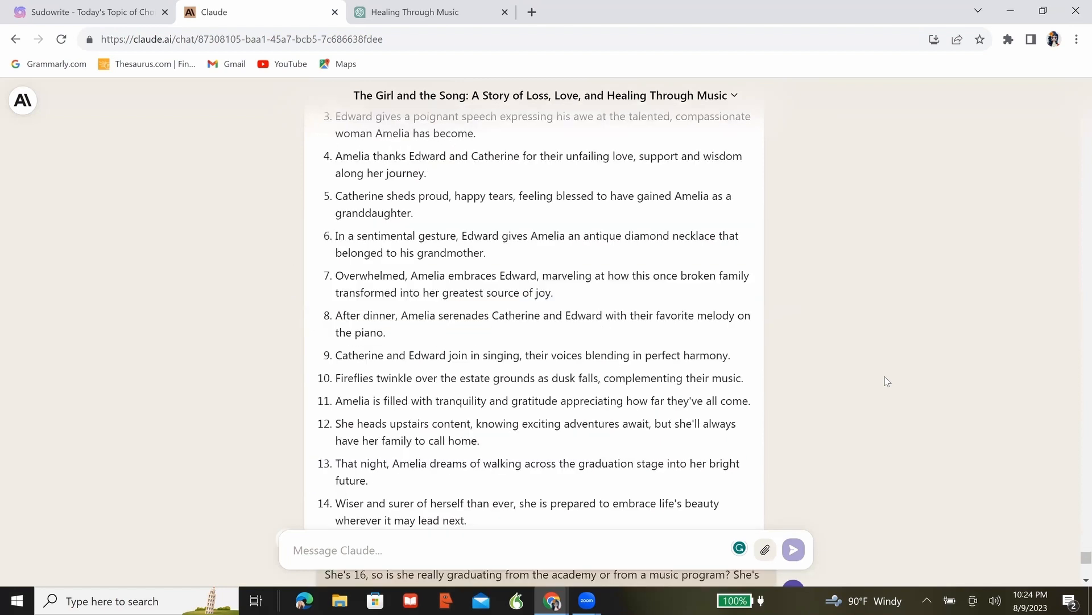
scroll(886, 377, up, 5)
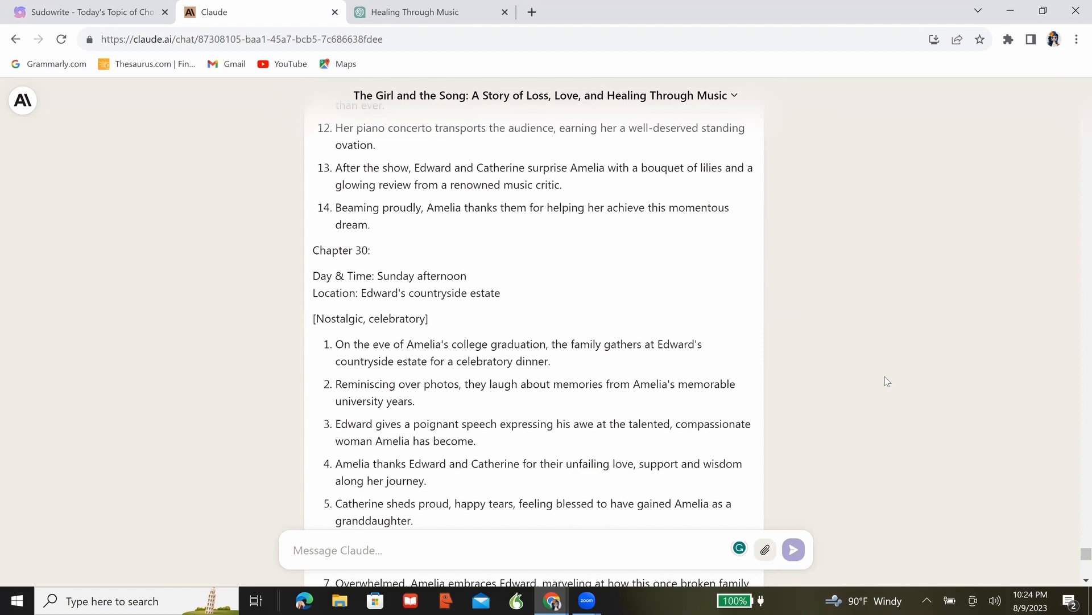
scroll(886, 377, down, 15)
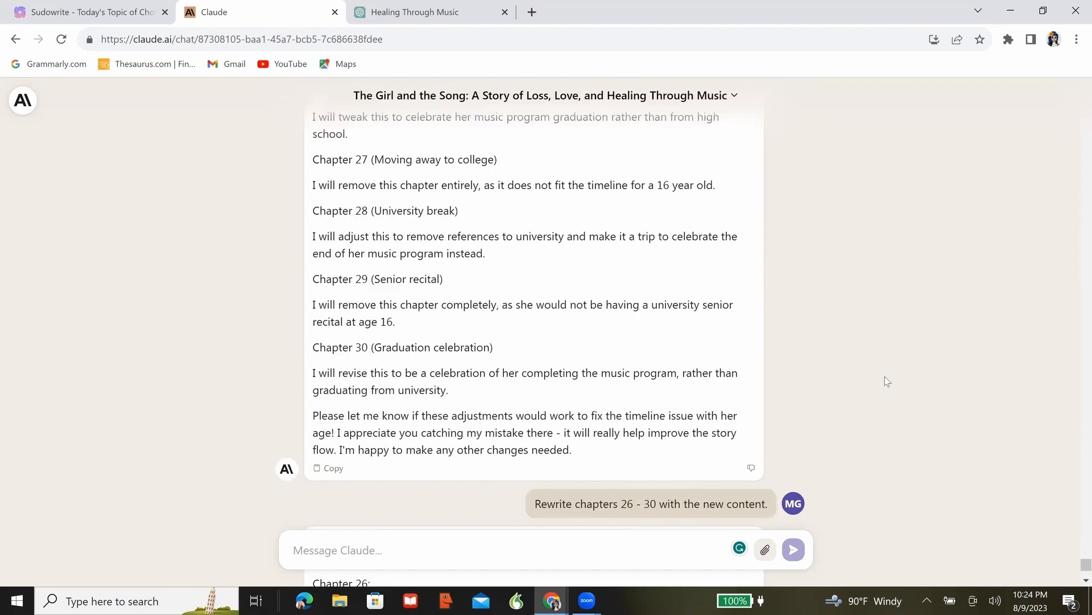
scroll(885, 377, down, 5)
text(What happened to chapter 25, Claude?)
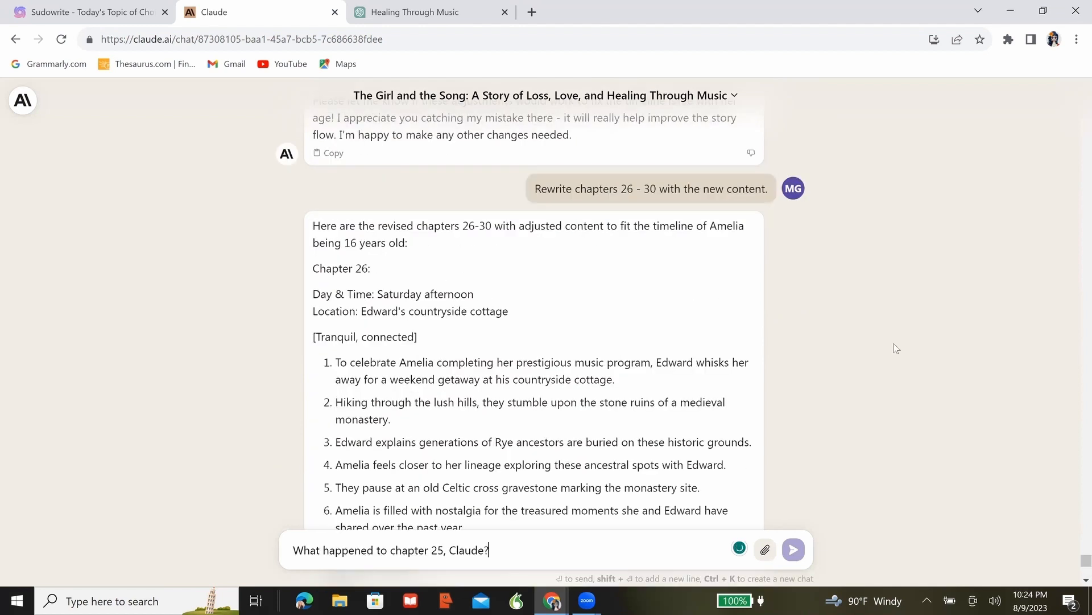
Step: Add "And don't send her off to a boarding school. Instead, have her go to a music camp for summer." to the draft and send it
scroll(894, 344, down, 7)
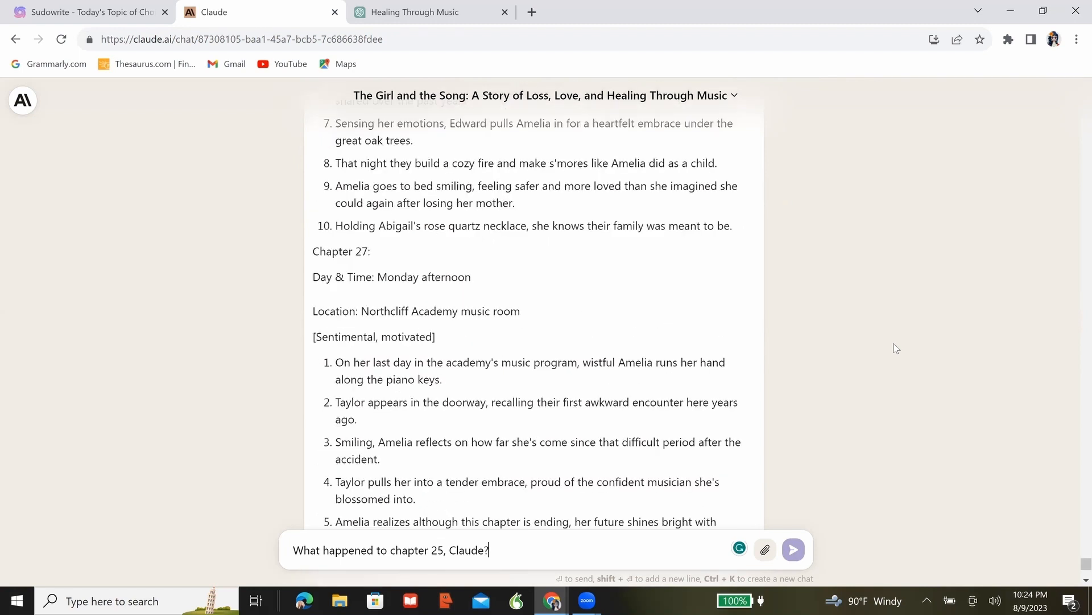
scroll(893, 343, down, 4)
scroll(894, 343, up, 2)
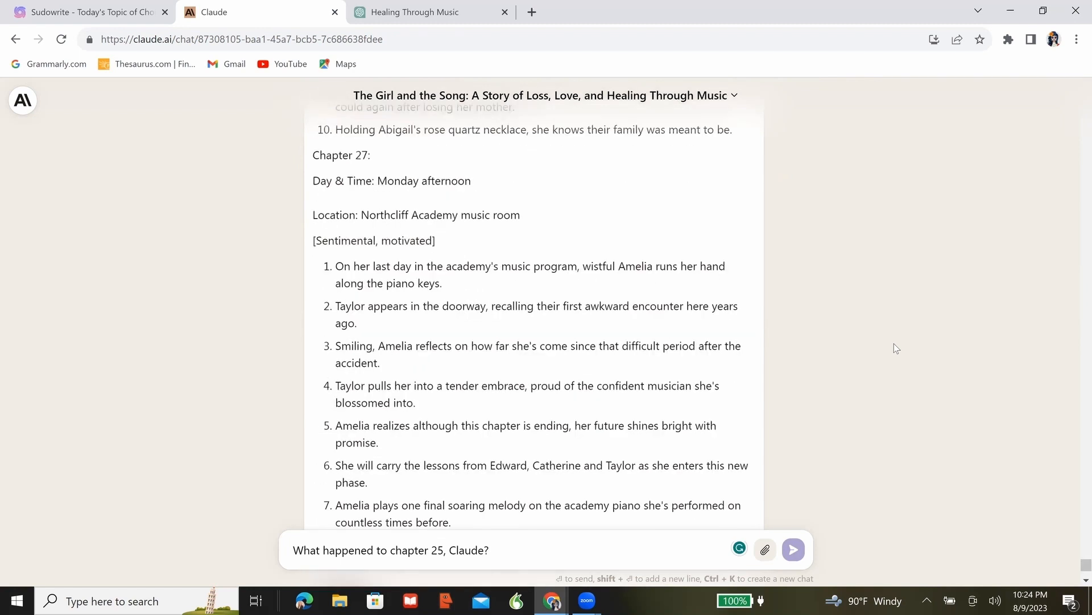
scroll(894, 343, down, 5)
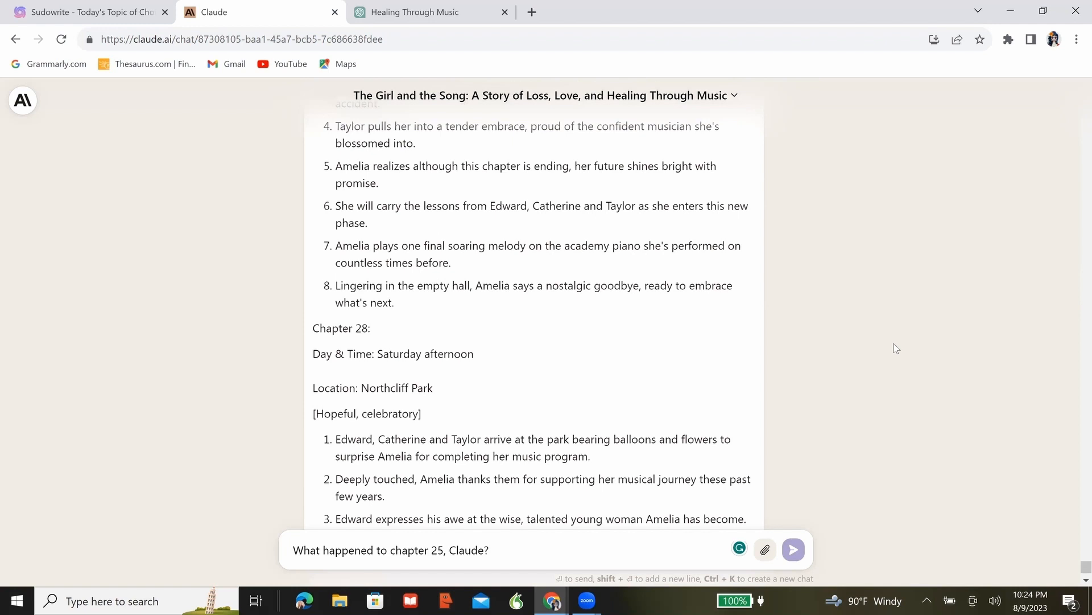
scroll(893, 343, down, 2)
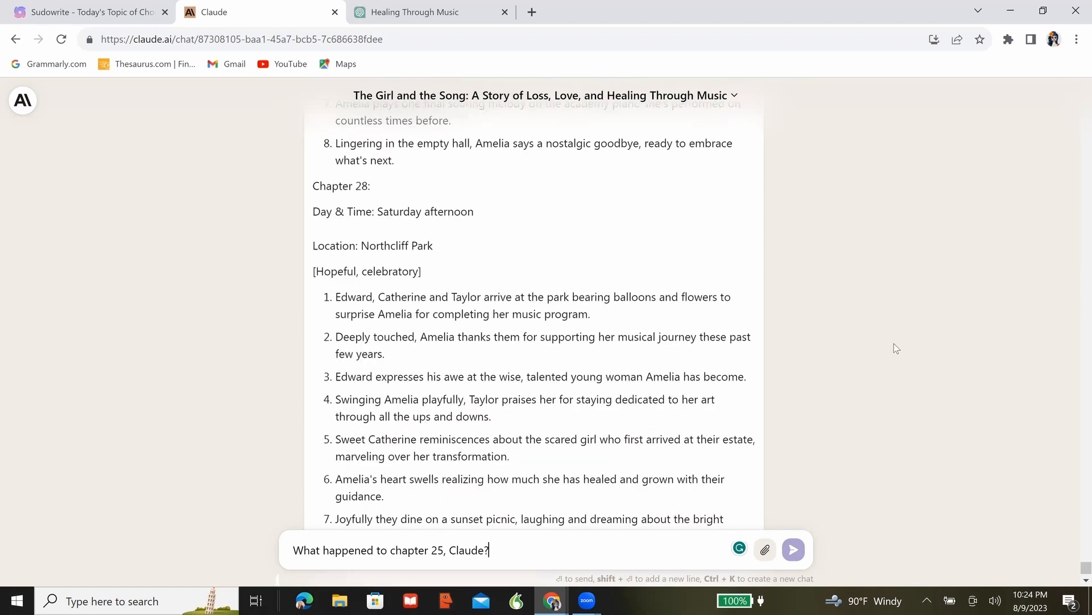
scroll(893, 343, down, 3)
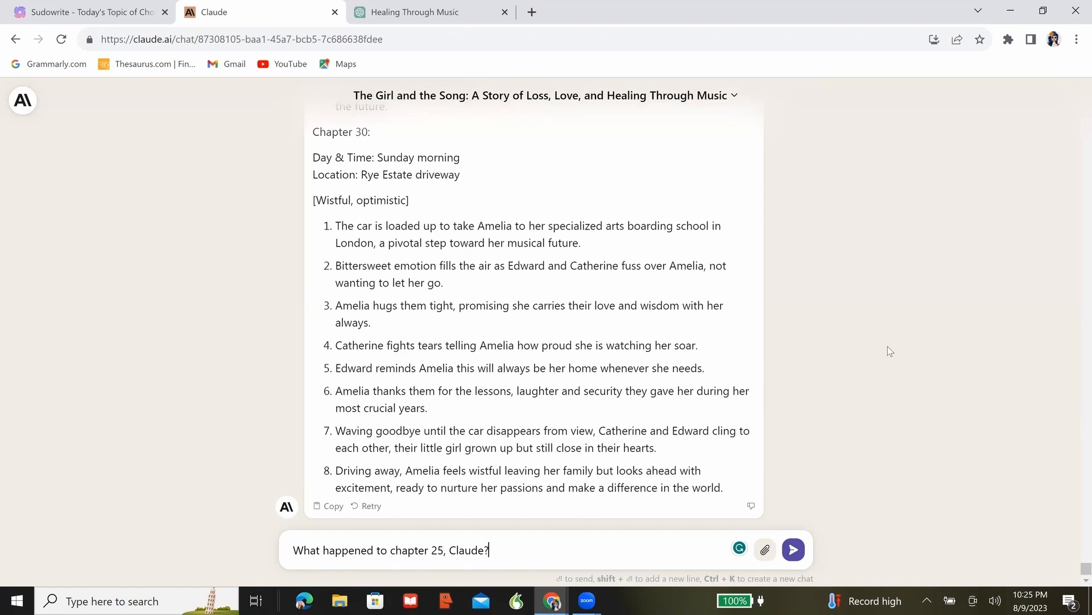
text(And don't send her of)
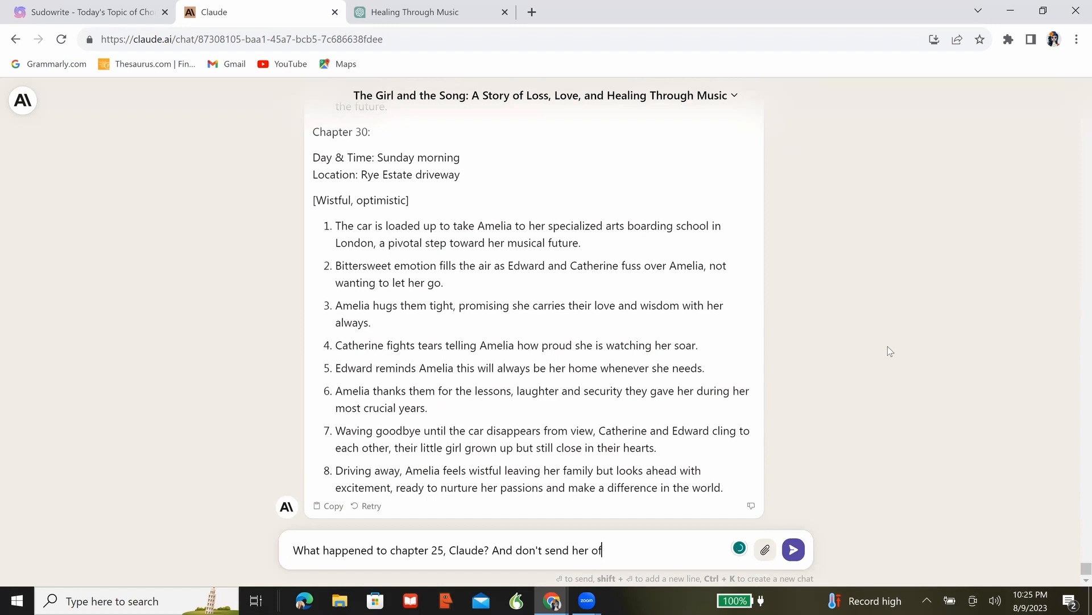
text(f to a boarding school. Instead, have her go to a)
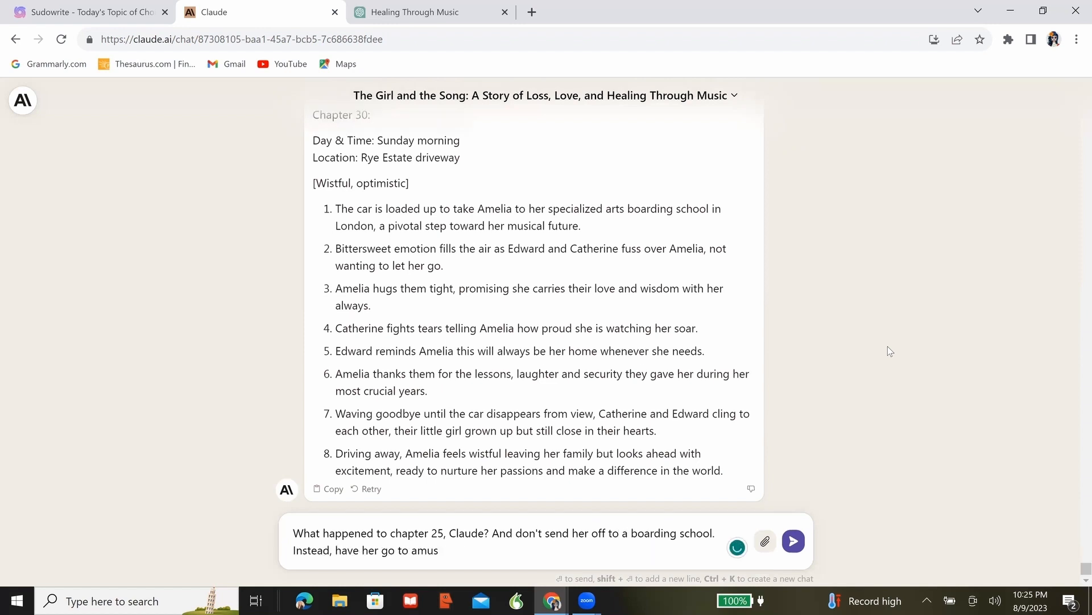
text( music camp for summer.)
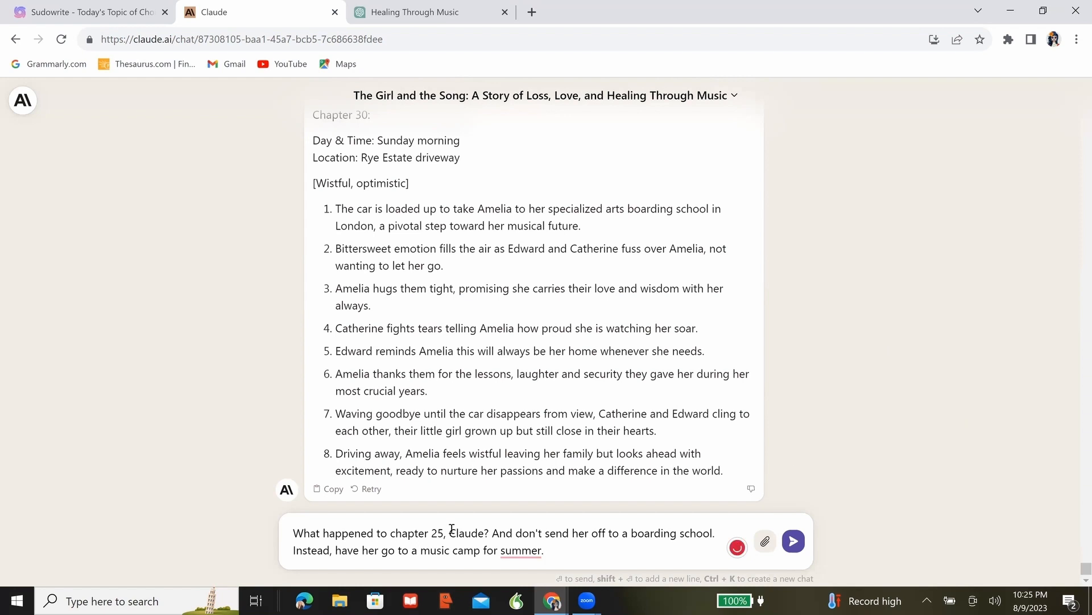
click(512, 527)
key(Return)
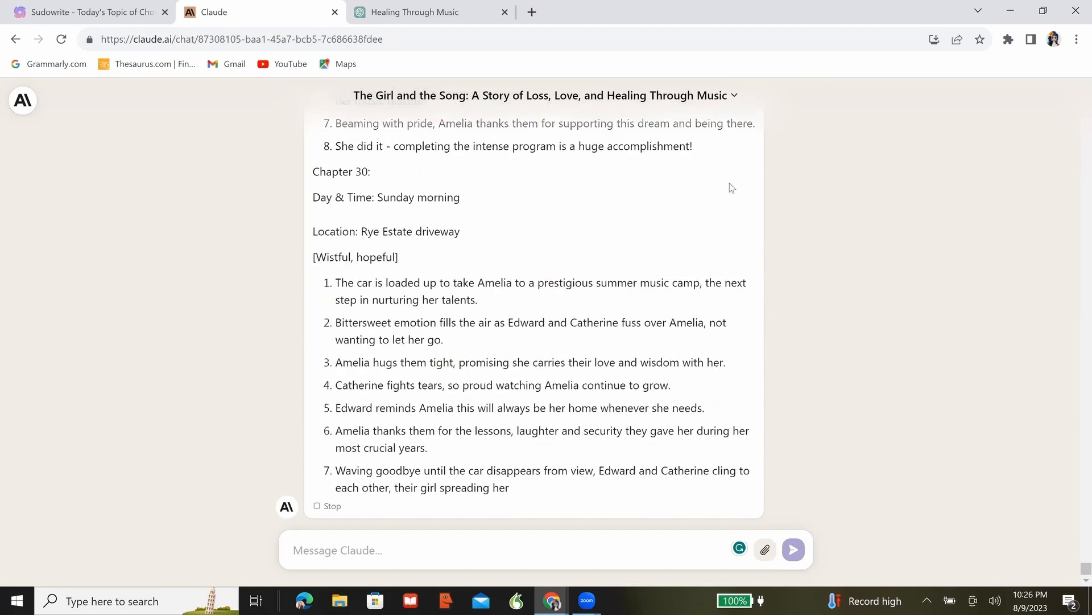
Step: Look over the newly revised chapters and ask Claude to find and change any other chapters mentioning boarding school
scroll(503, 289, up, 4)
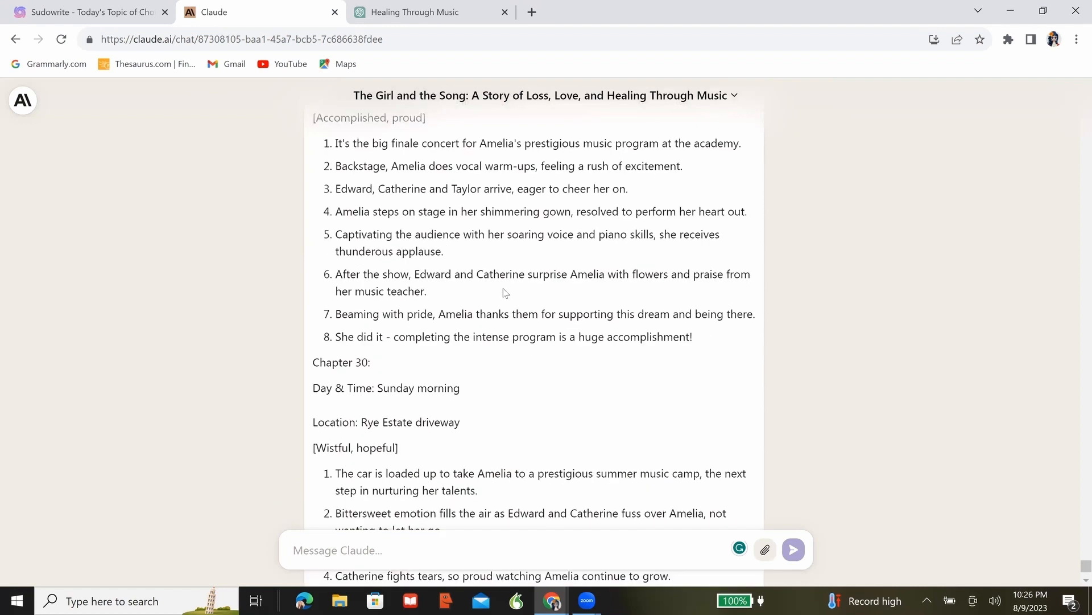
scroll(505, 293, up, 5)
scroll(505, 293, up, 1)
drag(660, 300, 752, 302)
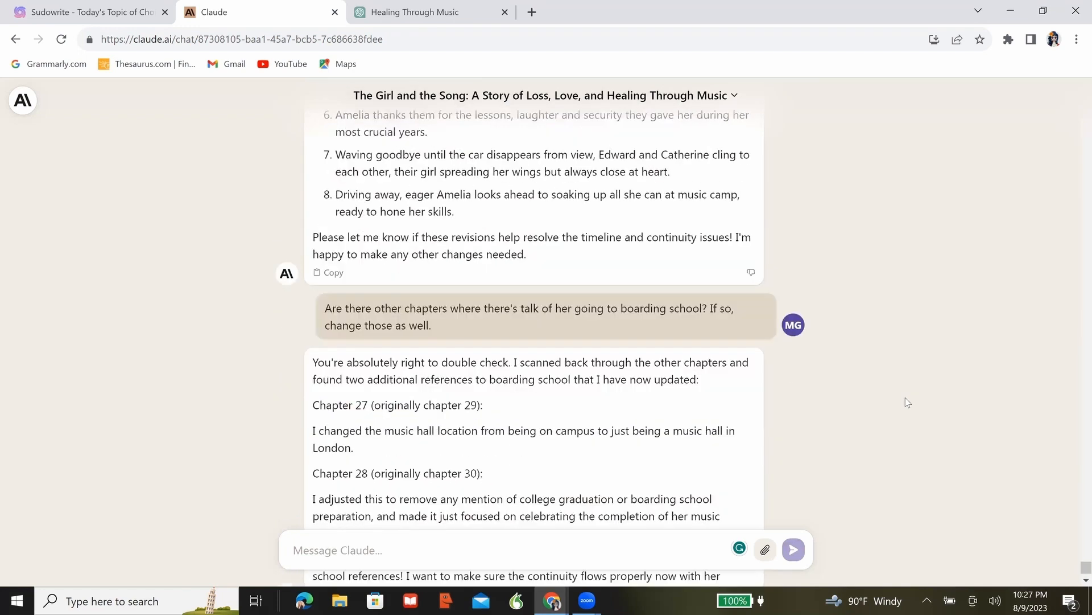
Step: Ask Claude "Please rewrite those chapters."
click(546, 544)
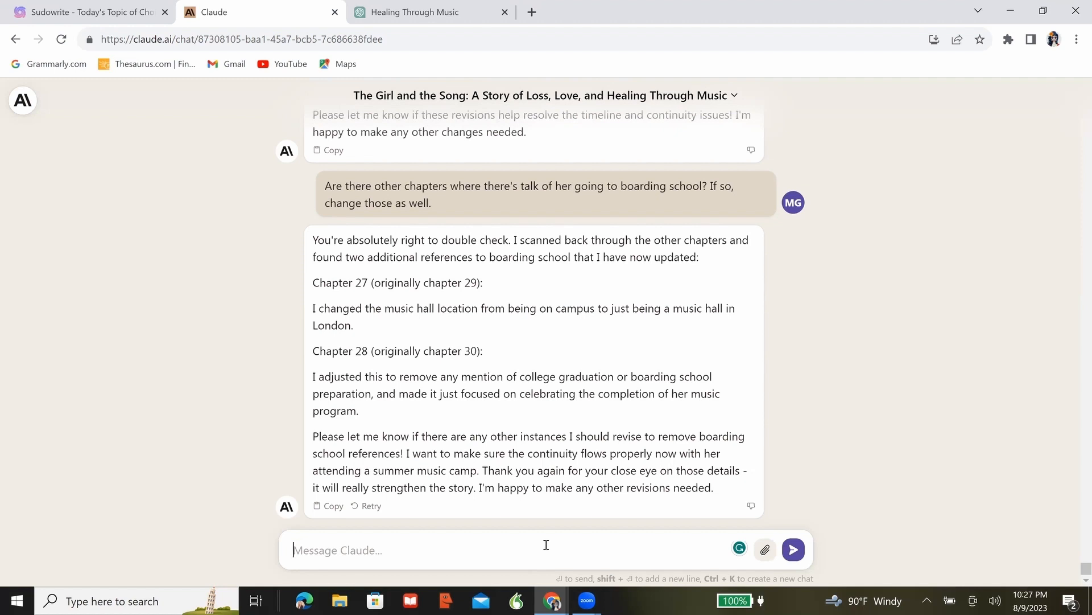
text(Please rewrite those chapters.)
key(Return)
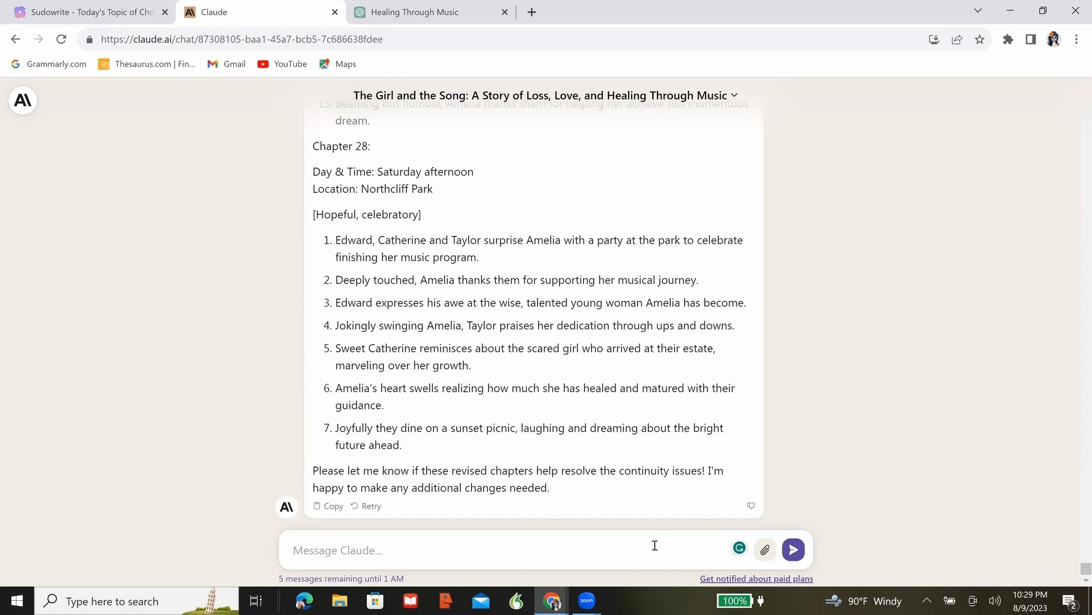
Step: Ask Claude to review all the current chapters, evaluate them, and advise if any need to change or if they break the flow of the story
text(Please review all the current chapters, an)
key(BackSpace)
key(BackSpace)
key(BackSpace)
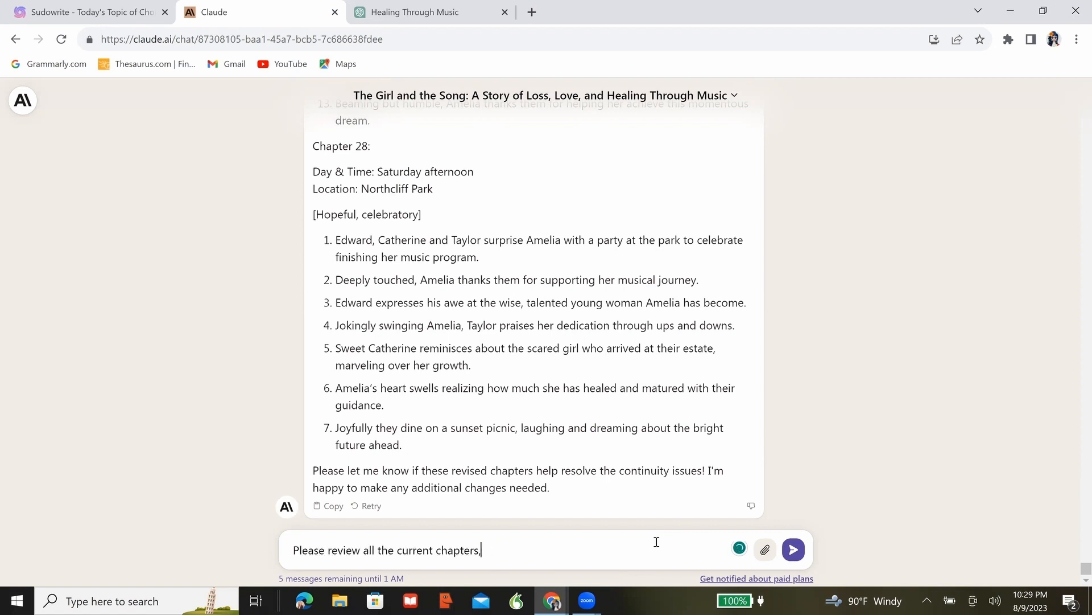
text(evaluate them, and adiv)
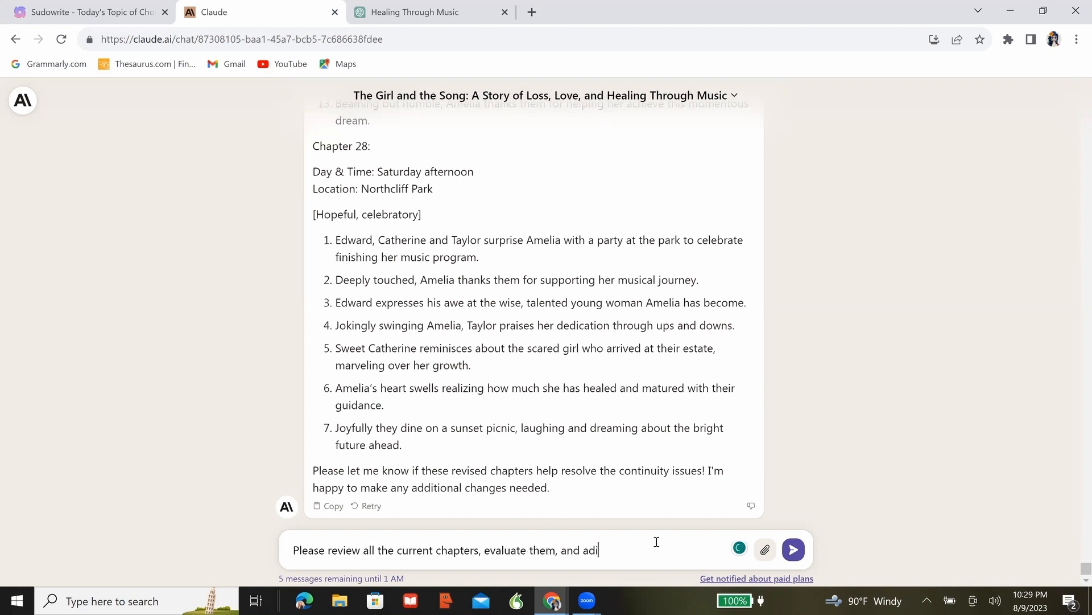
key(BackSpace)
key(BackSpace)
text(vise if any need to change c)
text(r if t)
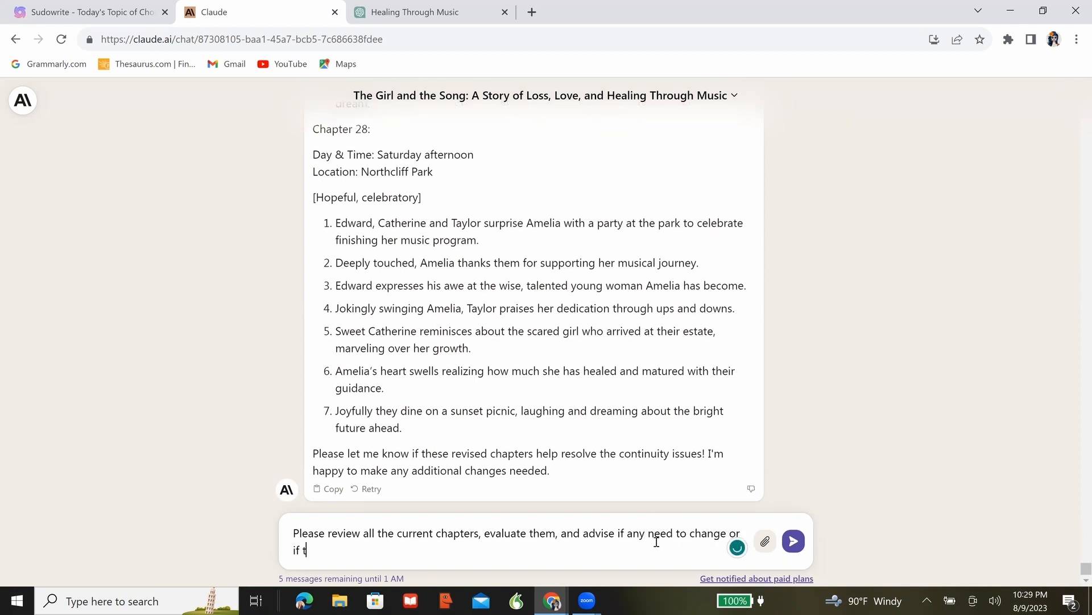
text(hey break the flow of the story.)
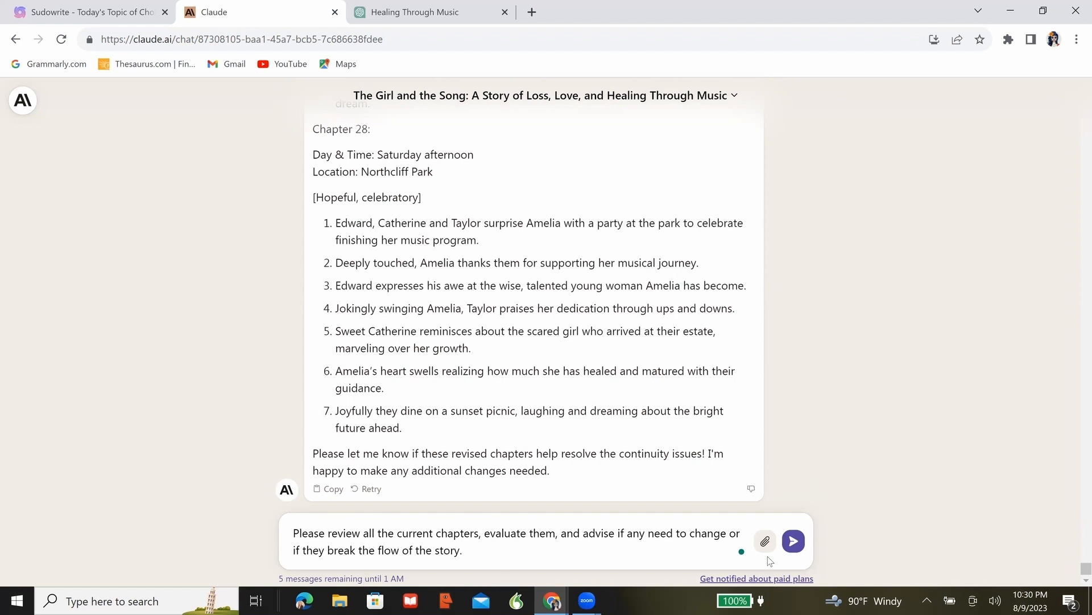
click(794, 541)
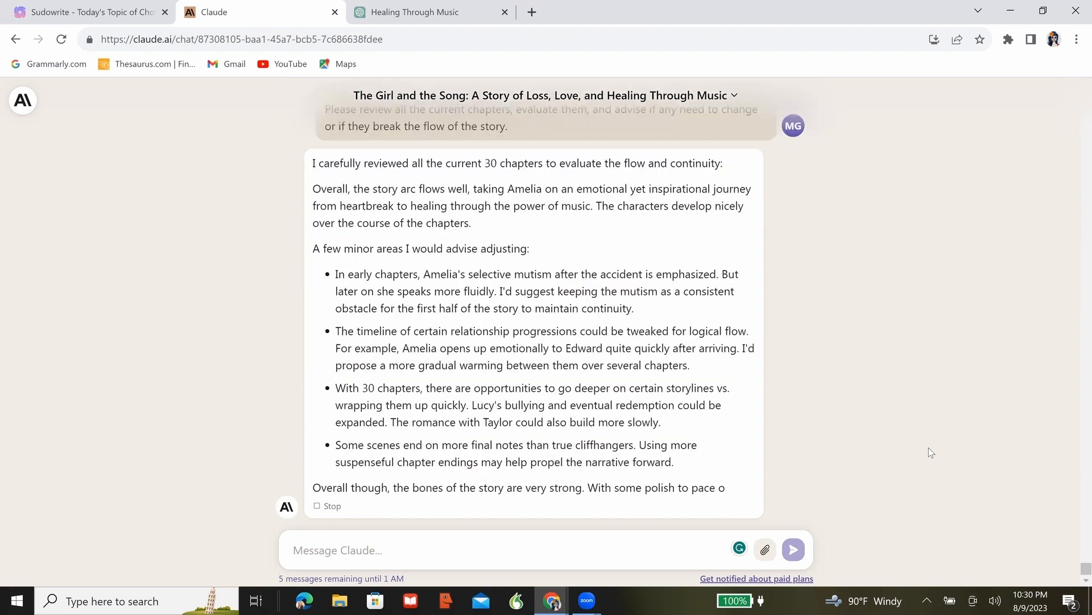
Step: Draft the question "Are there chapters prior to the mid point that will come into play and need changing for" in response to Claude's evaluation
scroll(722, 302, up, 1)
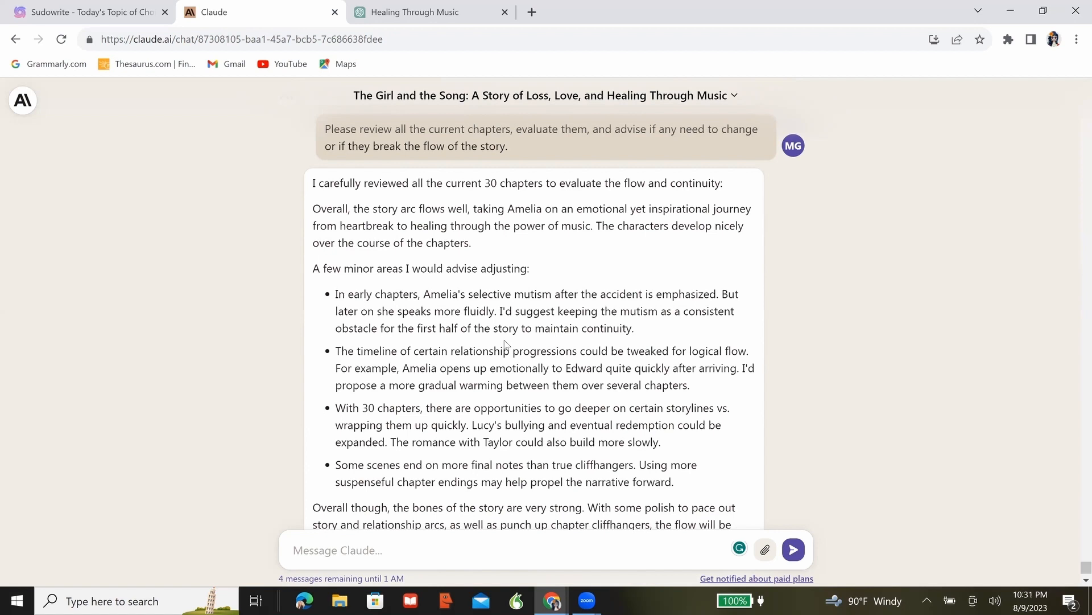
click(547, 548)
text(Are there chapters prior tot he)
key(BackSpace)
key(BackSpace)
key(BackSpace)
key(BackSpace)
text(the mid point that wi)
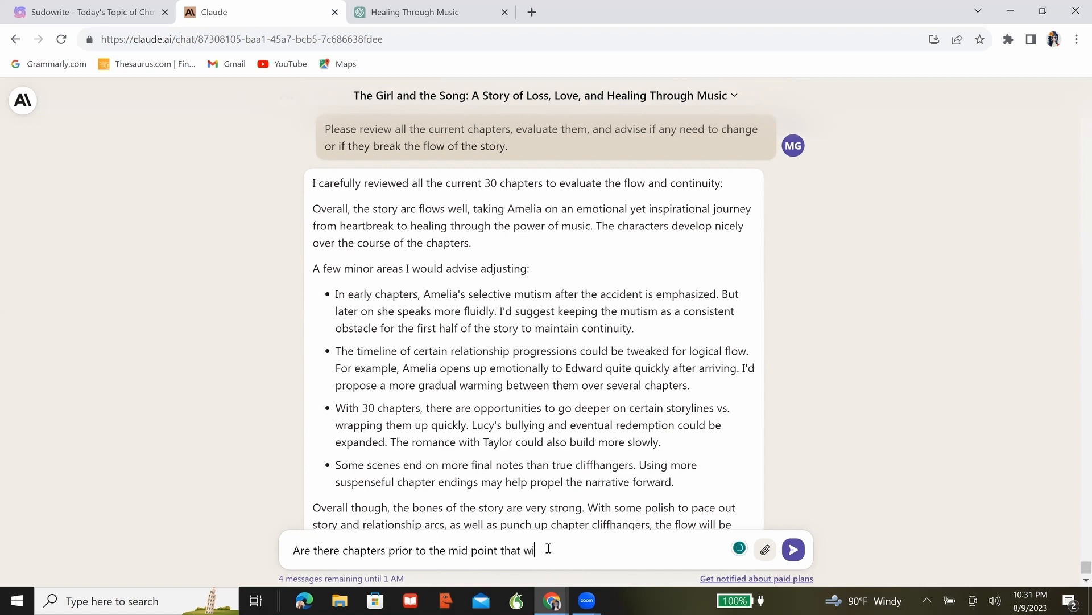
text(ll come into play and need changing fo)
Step: Copy Claude's suggestion about Amelia's selective mutism and correct "mid point" to "midpoint" in the draft
drag(336, 293, 687, 325)
key(ctrl+c)
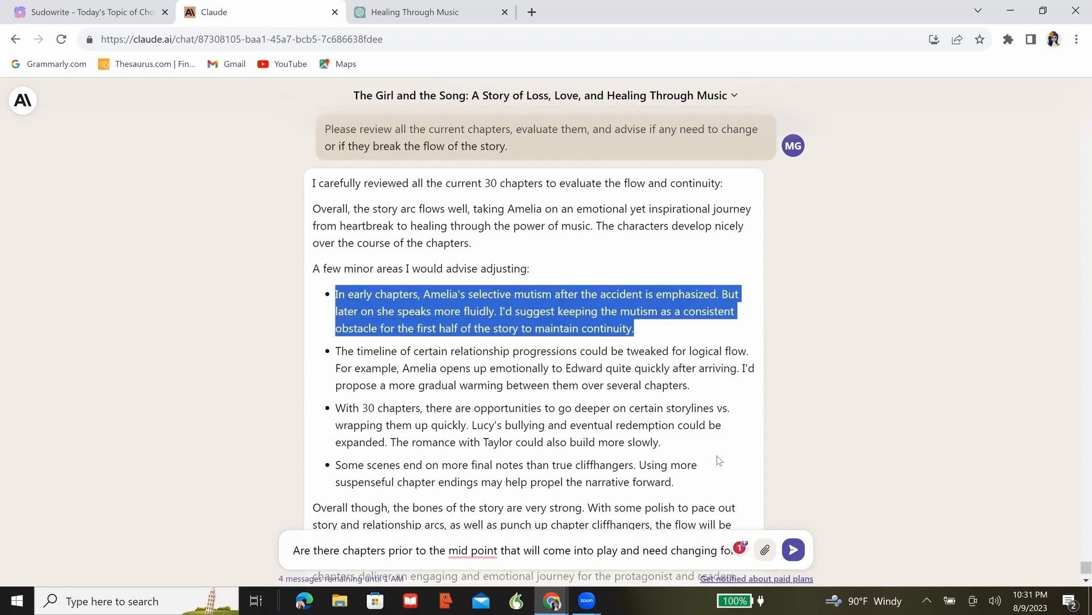
mouse_move(478, 552)
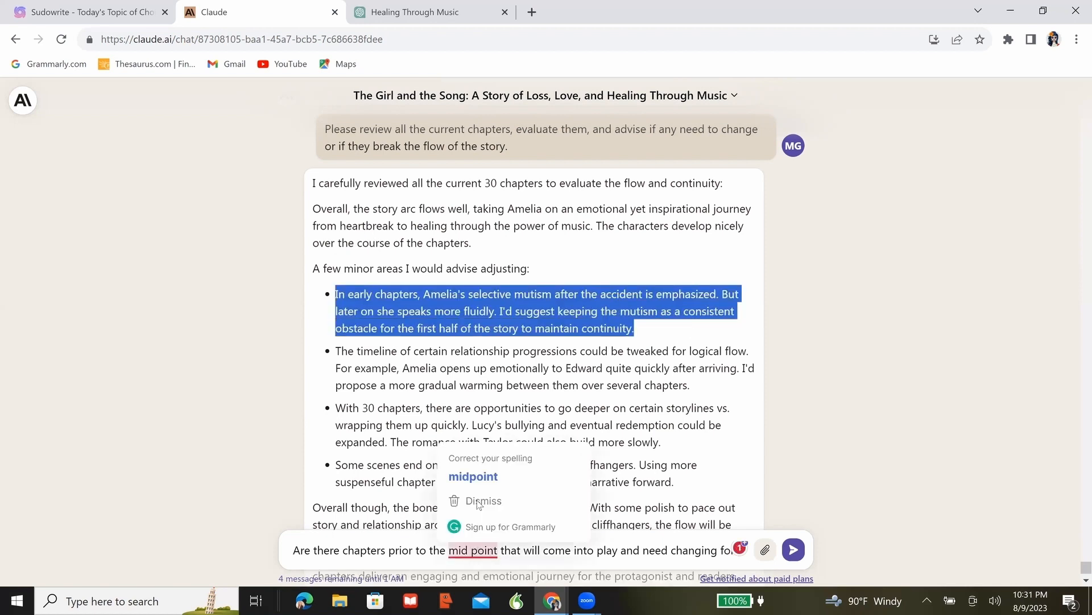
click(473, 476)
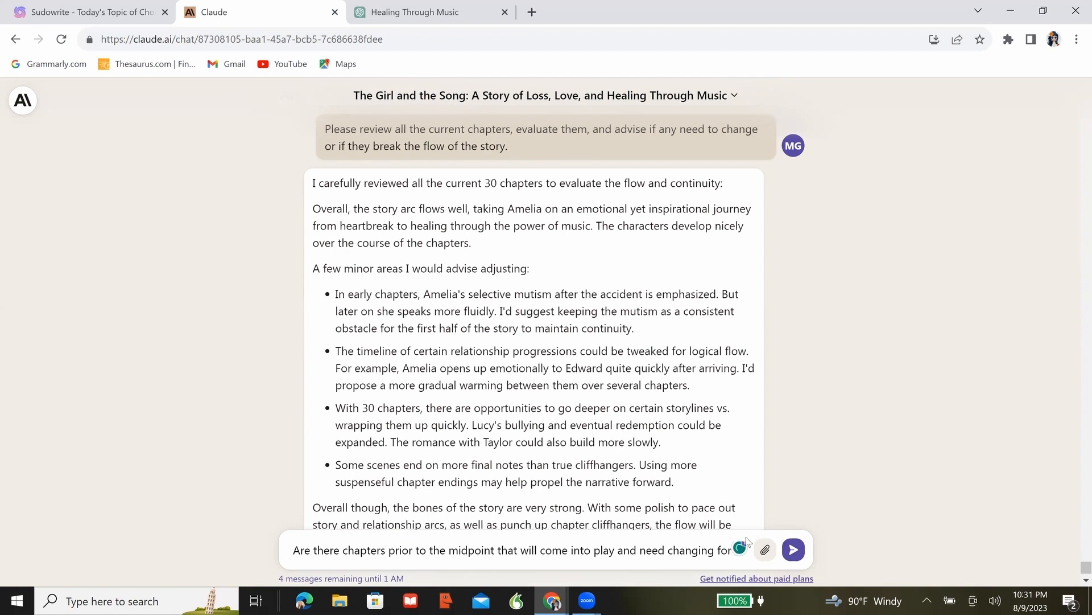
Step: Make room below the question and replace its ending "for" with "to tighten the manuscript (MS)?"
key(shift+Return)
key(shift+Return)
key(shift+Return)
key(shift+Return)
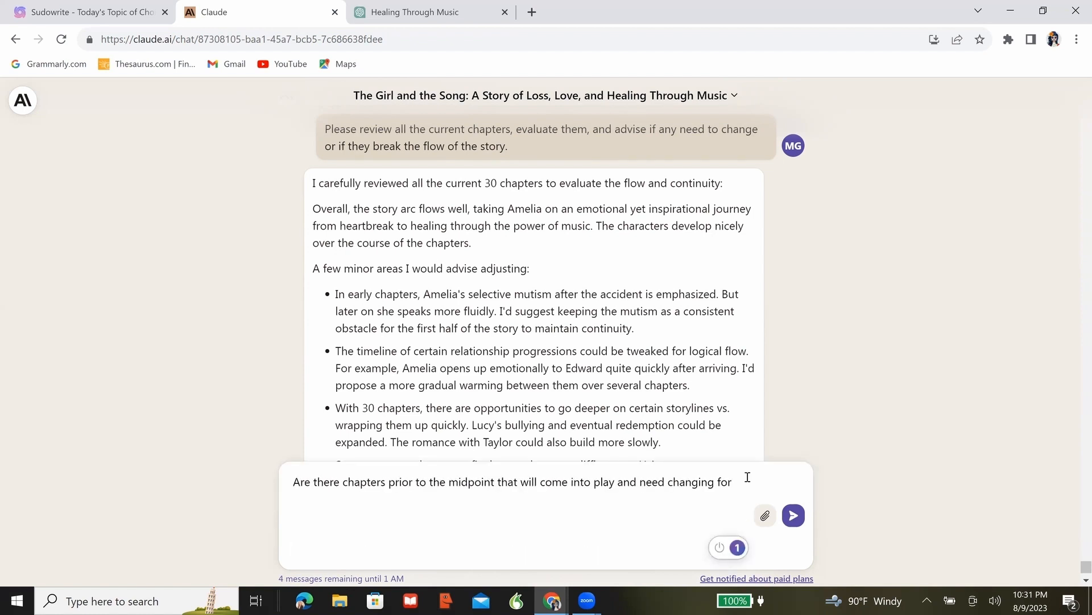
key(BackSpace)
key(BackSpace)
key(BackSpace)
key(BackSpace)
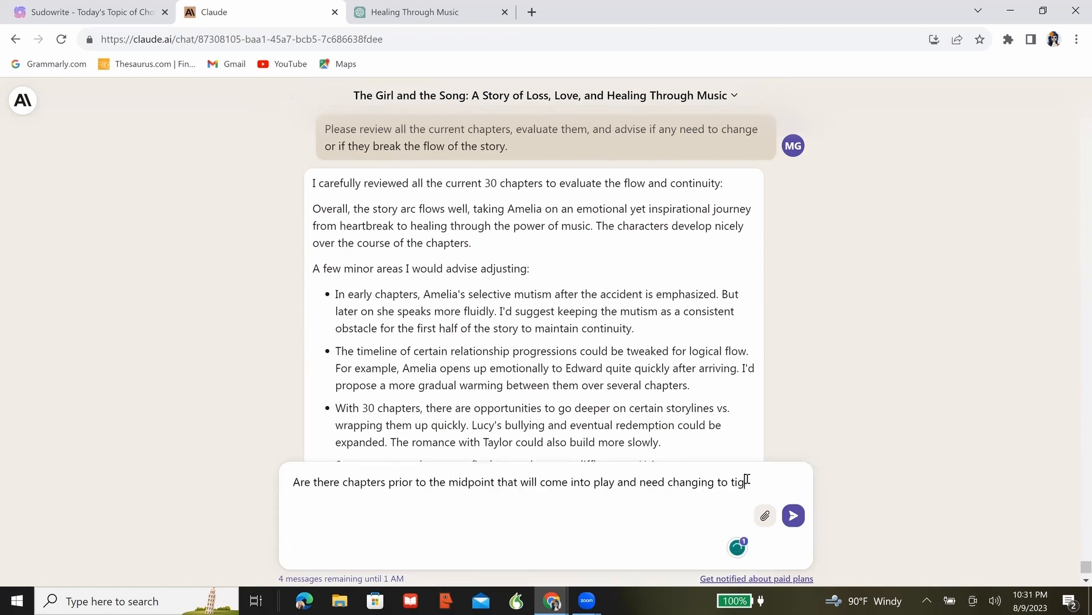
text(to tighten the manuscript (MS)?)
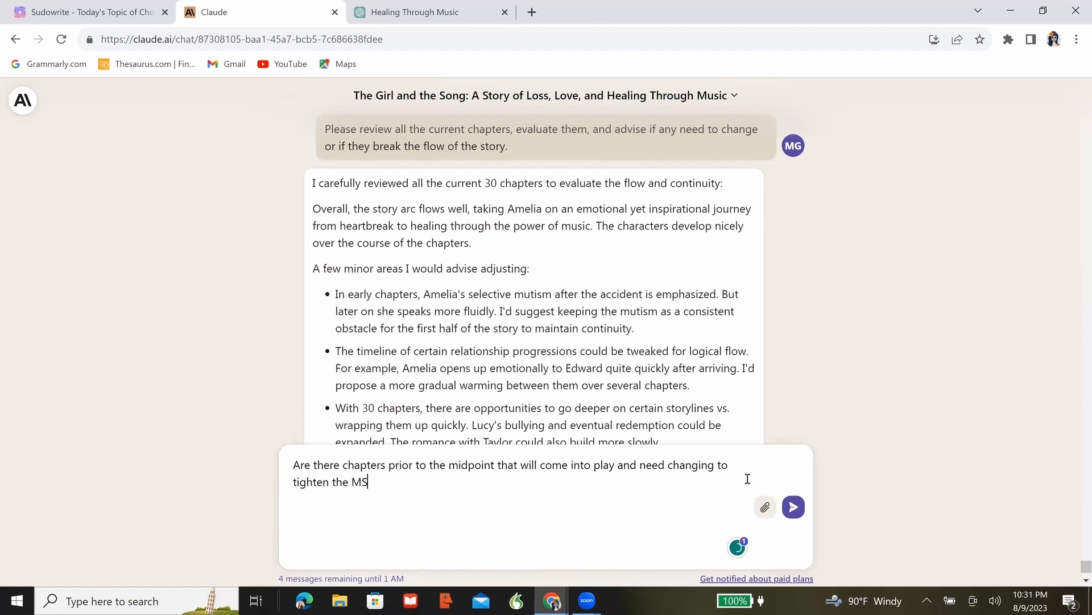
Step: Add "Here's what I'm asking about:" followed by the copied selective mutism suggestion, and send the message
click(416, 516)
text(Here)
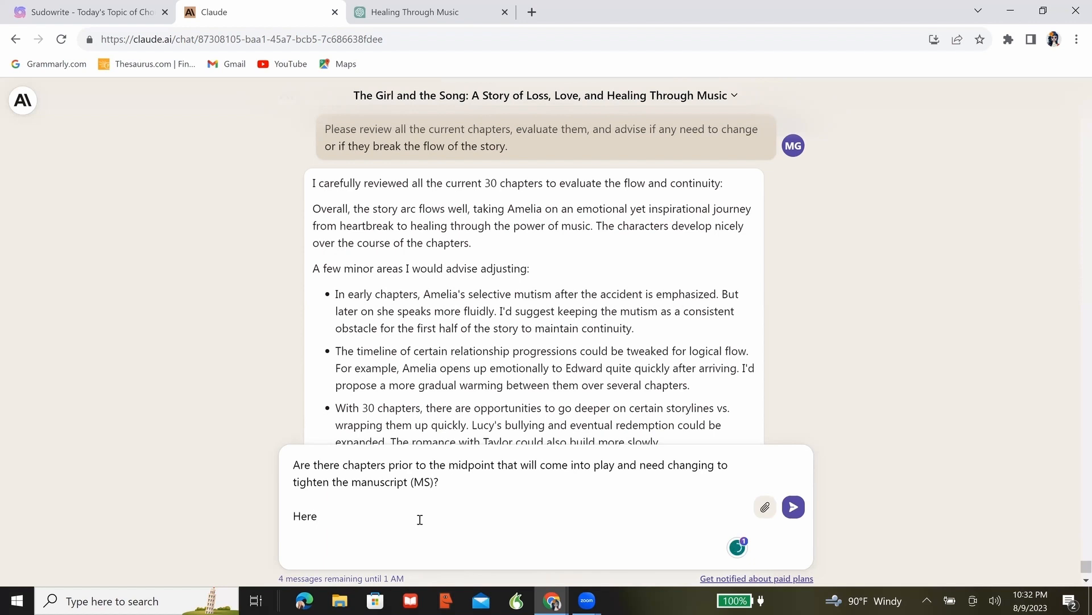
text('s what I'm asking about:)
key(ctrl+v)
key(Return)
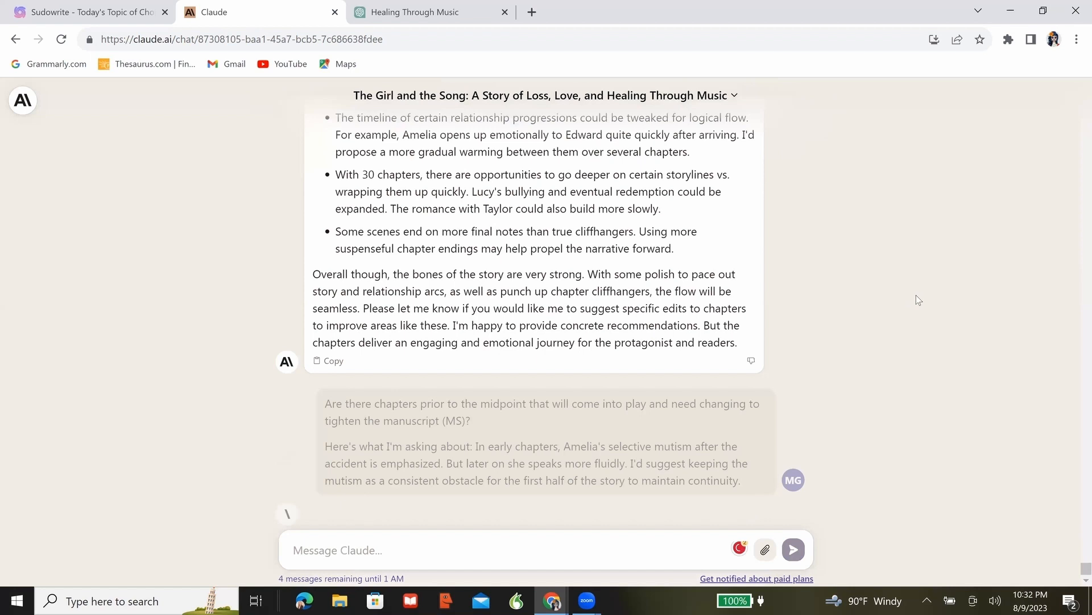
scroll(916, 295, up, 2)
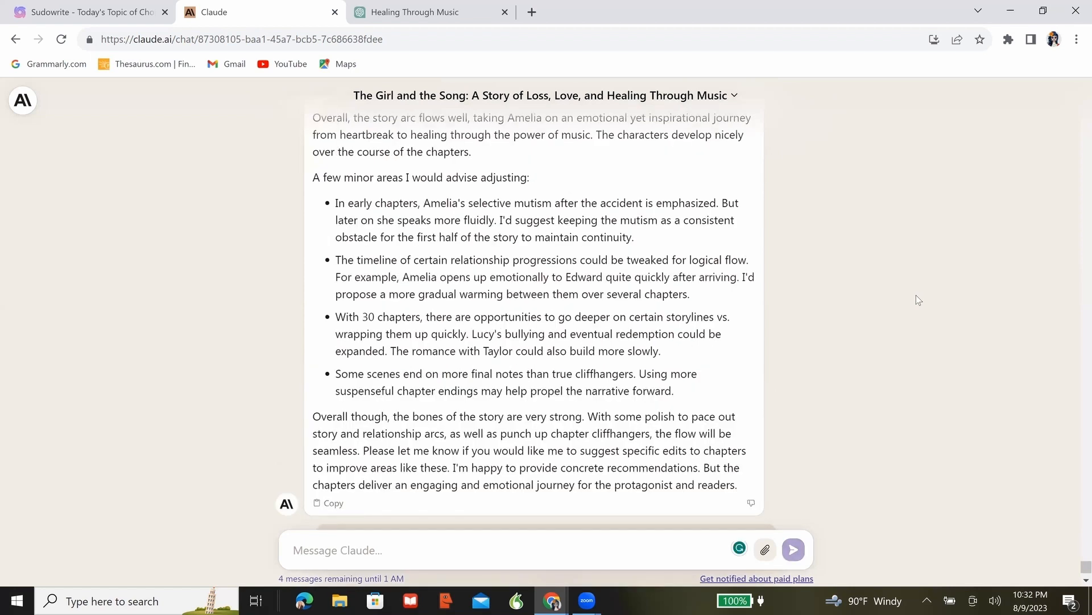